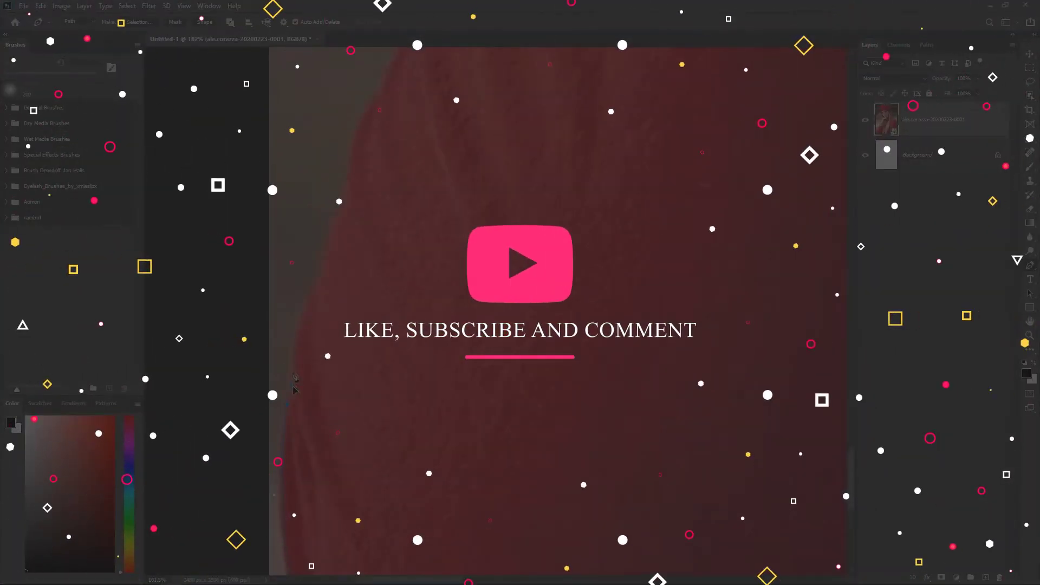
- Add a bottom-right corner point, close the pen path around the woman, and choose Make Selection
scroll(314, 286, "up", 5)
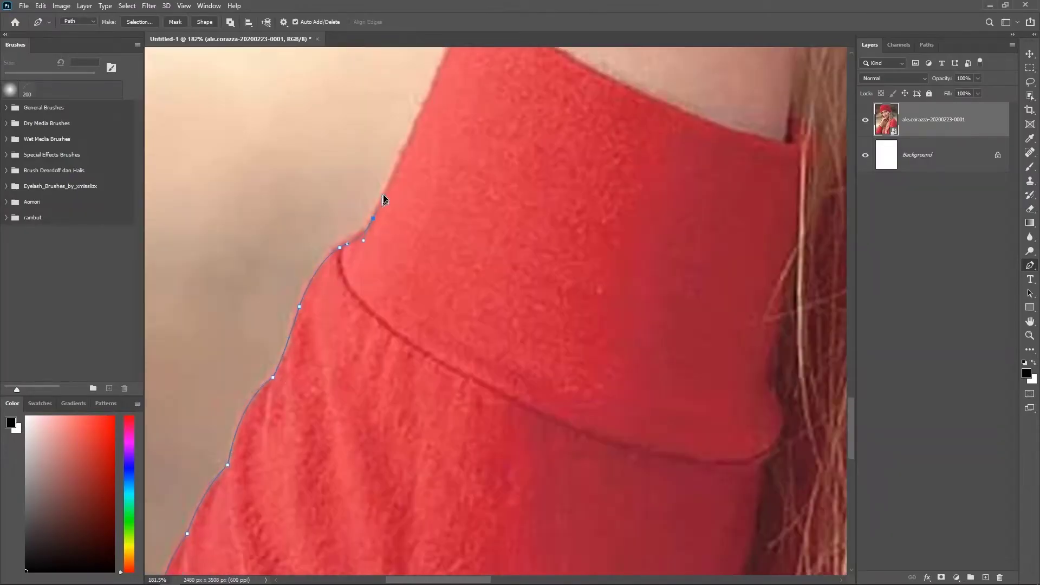
scroll(384, 197, "up", 5)
scroll(360, 295, "up", 5)
scroll(376, 230, "up", 5)
scroll(386, 269, "up", 5)
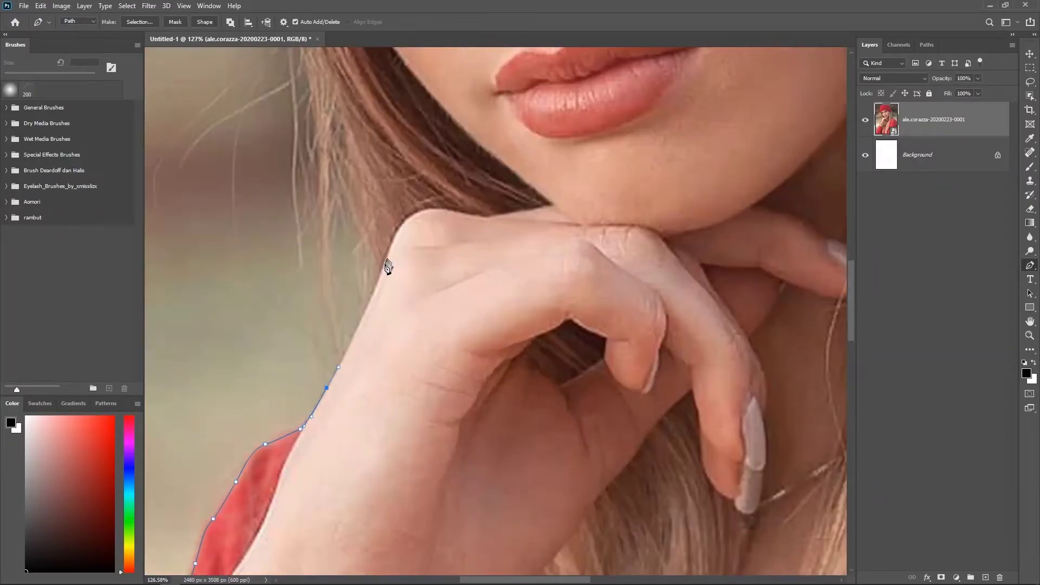
scroll(289, 198, "up", 5)
scroll(242, 243, "up", 5)
scroll(248, 209, "up", 3)
scroll(325, 221, "down", 3)
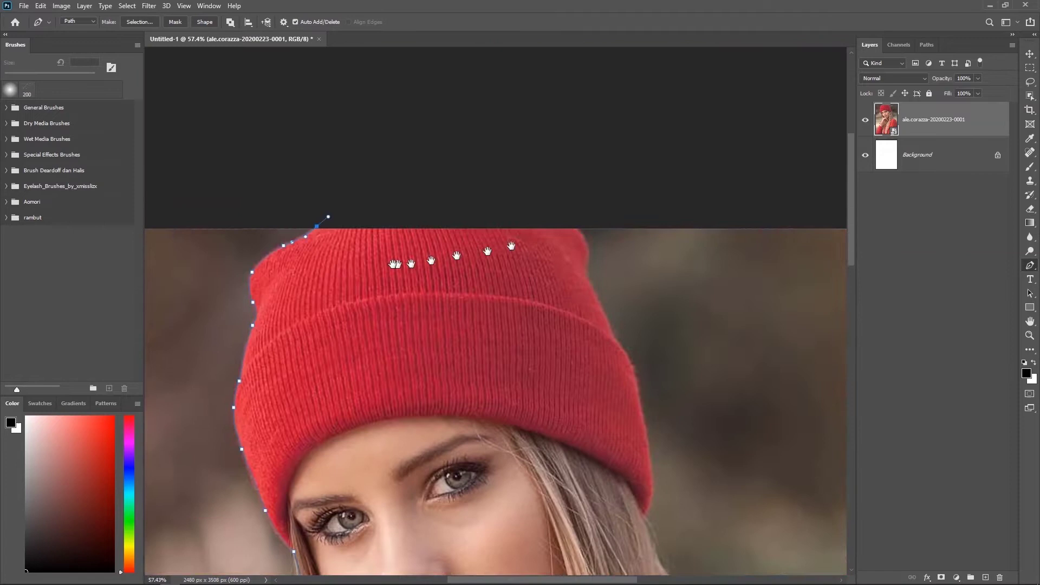
scroll(529, 314, "right", 5)
scroll(497, 298, "down", 3)
scroll(497, 298, "down", 5)
scroll(541, 325, "up", 3)
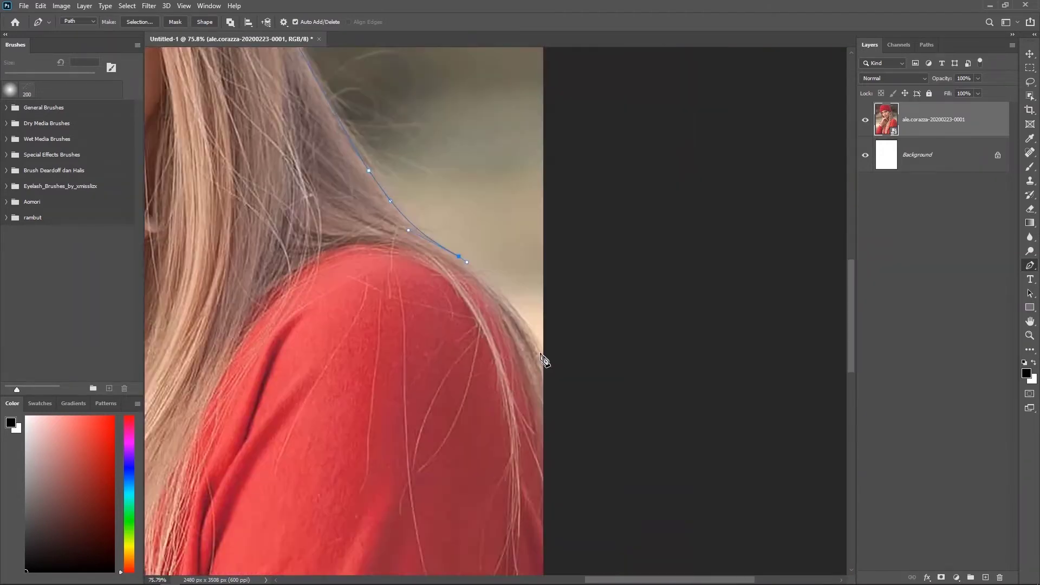
scroll(596, 298, "down", 5)
scroll(592, 320, "down", 2)
scroll(591, 321, "down", 2)
left_click(604, 380)
scroll(605, 380, "down", 3)
left_click(232, 343)
scroll(197, 290, "down", 2)
right_click(511, 292)
left_click(536, 325)
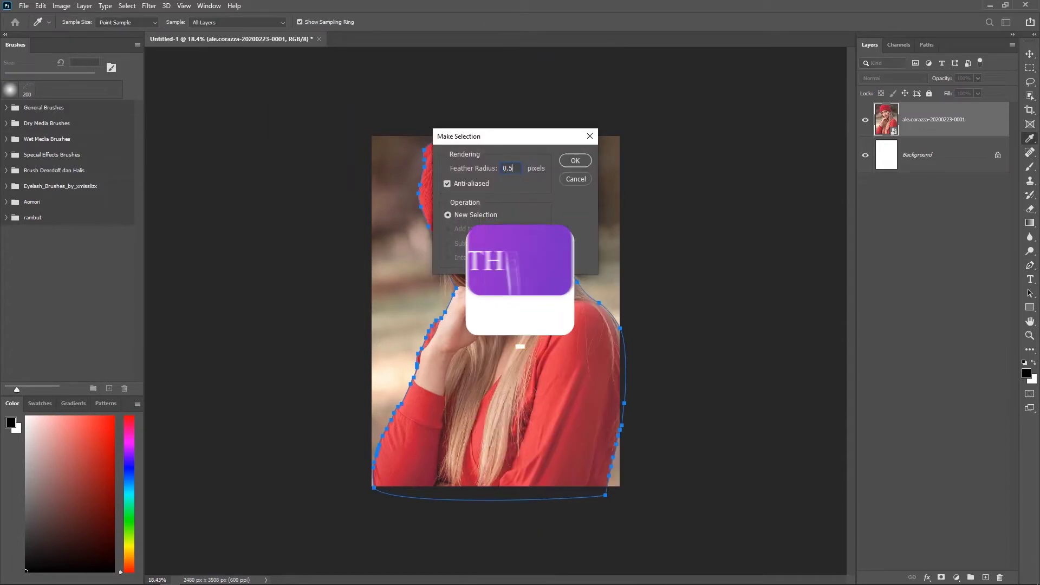
- Turn the path into a selection, mask the woman, duplicate the layer and group the original as a backup
key("Return")
left_click(941, 577)
left_click_drag(890, 157, 894, 154)
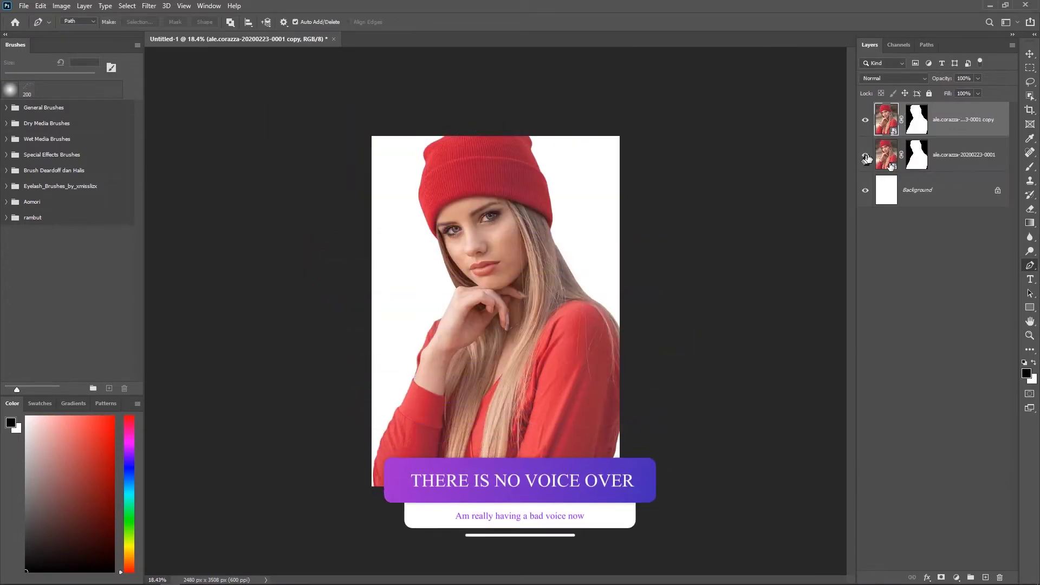
key("ctrl+g")
- Replace the white background layer with a #808080 solid colour fill grouped as 'Background'
left_click(987, 172)
key("Delete")
left_click(956, 577)
left_click(969, 386)
type("808080")
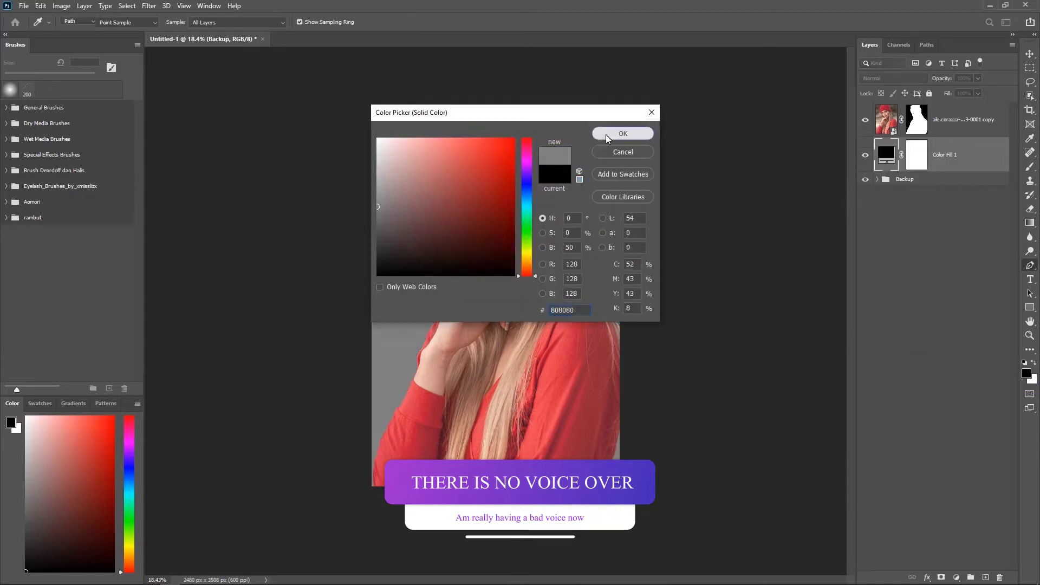
left_click(623, 133)
key("ctrl+g")
double_click(910, 143)
type("Background")
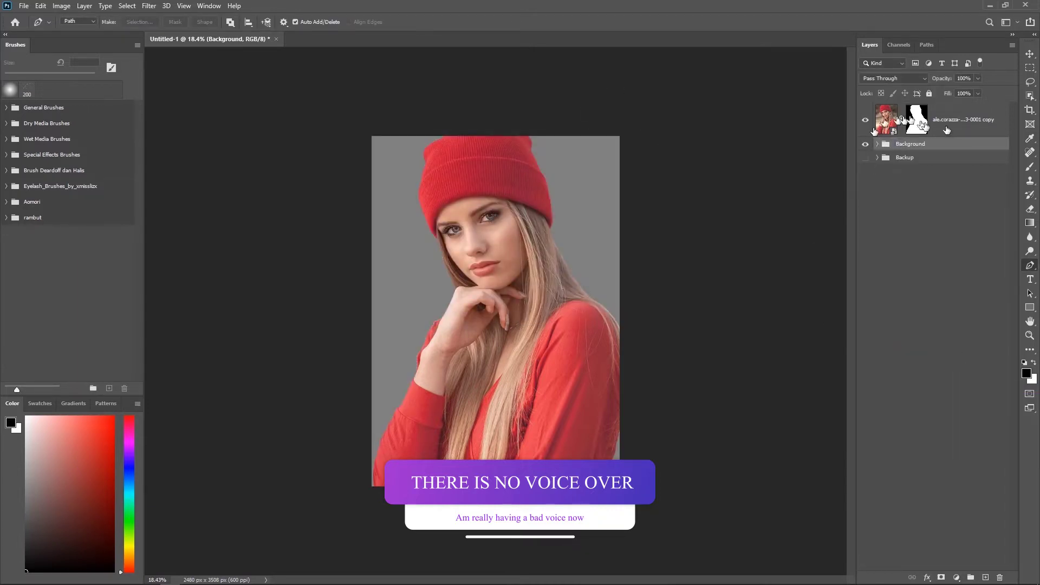
- Group the cut-out layer as 'Subject' and hide the Backup group
key("ctrl+g")
left_click(876, 108)
type("Subject")
left_click(877, 108)
- Apply the layer mask permanently and convert the cut-out layer into a Smart Object
right_click(956, 132)
right_click(923, 131)
left_click(947, 163)
right_click(942, 133)
left_click(859, 272)
- Open the Smart Object's contents and begin a pen outline of the face along the hat edge
scroll(577, 334, "up", 2)
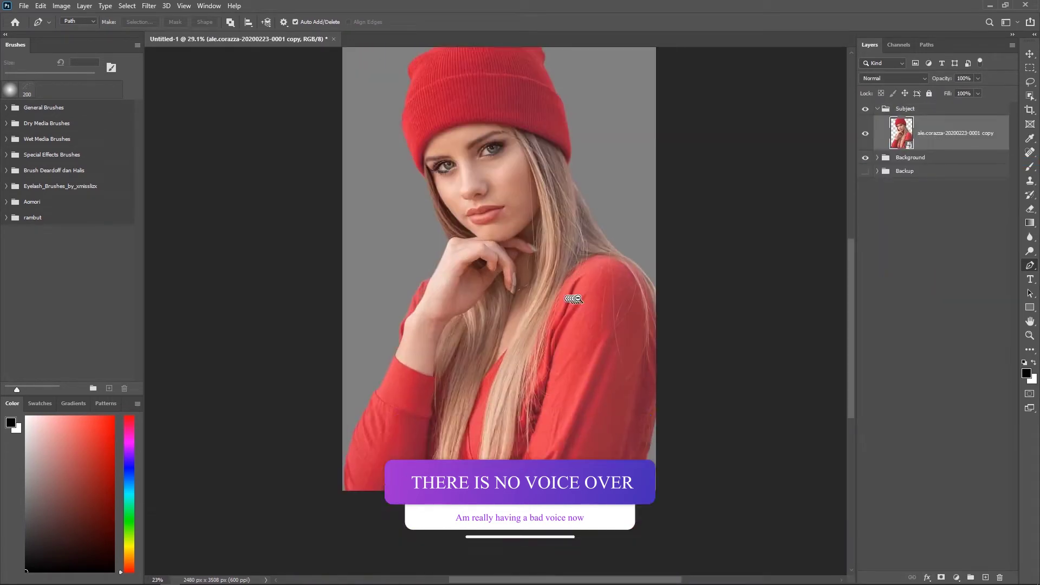
double_click(901, 132)
scroll(489, 275, "up", 4)
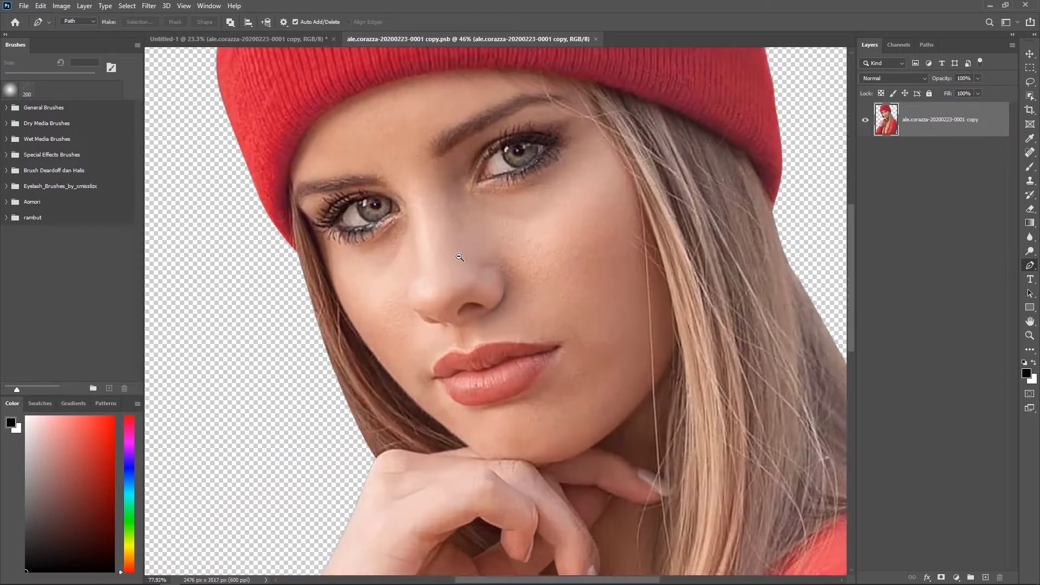
scroll(336, 289, "up", 1)
scroll(292, 328, "up", 3)
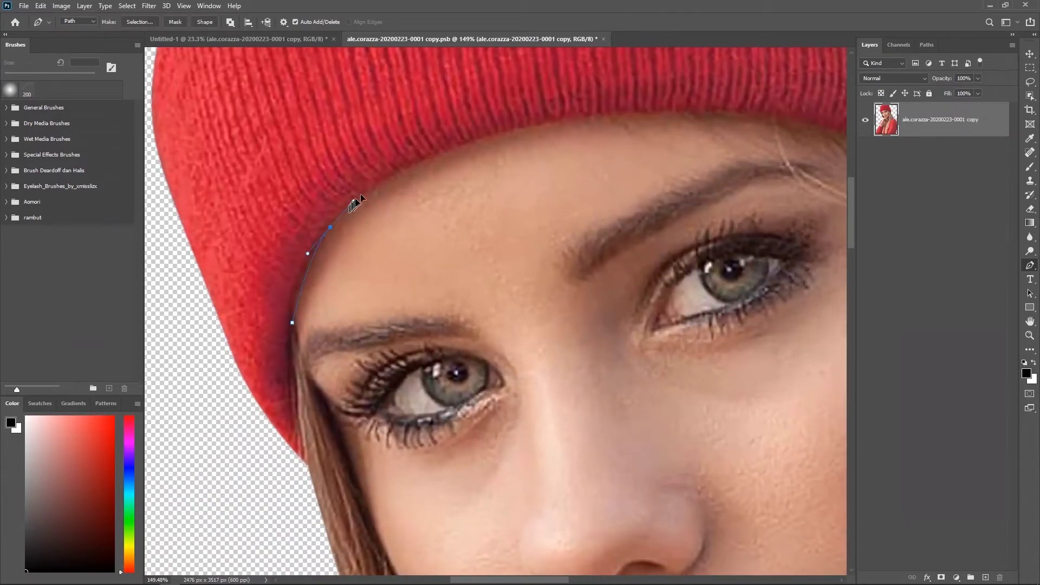
left_click_drag(578, 119, 502, 134)
left_click_drag(567, 169, 413, 183)
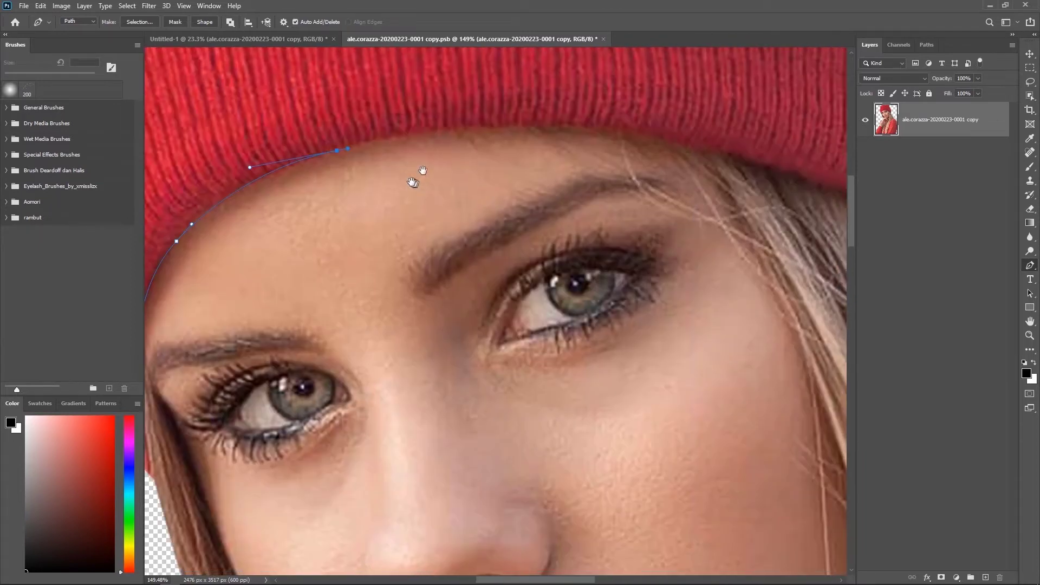
left_click_drag(716, 161, 600, 78)
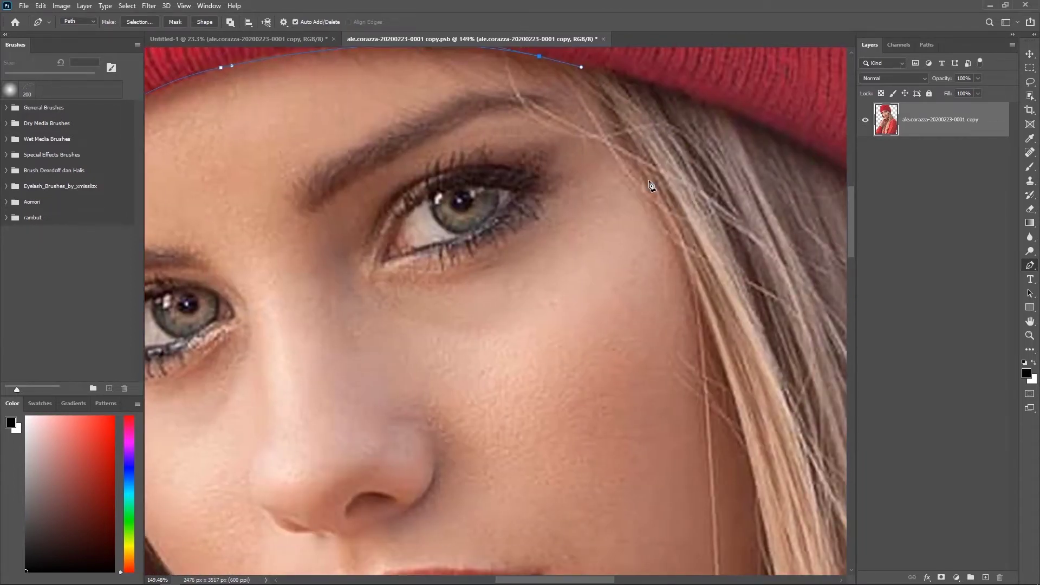
scroll(623, 130, "down", 2)
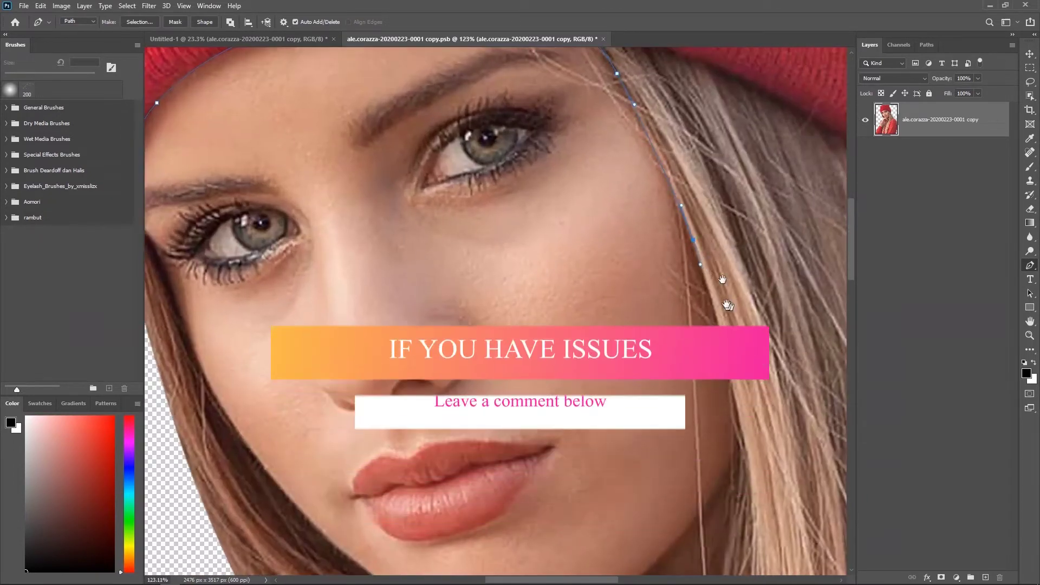
scroll(713, 295, "up", 2)
scroll(714, 295, "down", 5)
- Finish the face outline around the chin and hat edge, then copy the selected face to a new layer
mouse_move(676, 289)
left_mouse_down()
mouse_move(625, 348)
mouse_move(720, 292)
left_mouse_up()
left_click_drag(595, 345, 552, 338)
left_click_drag(508, 340, 555, 366)
left_click_drag(488, 303, 558, 352)
left_click_drag(453, 249, 449, 363)
mouse_move(424, 319)
left_mouse_down()
mouse_move(416, 297)
mouse_move(466, 338)
left_mouse_up()
left_click_drag(429, 309, 421, 294)
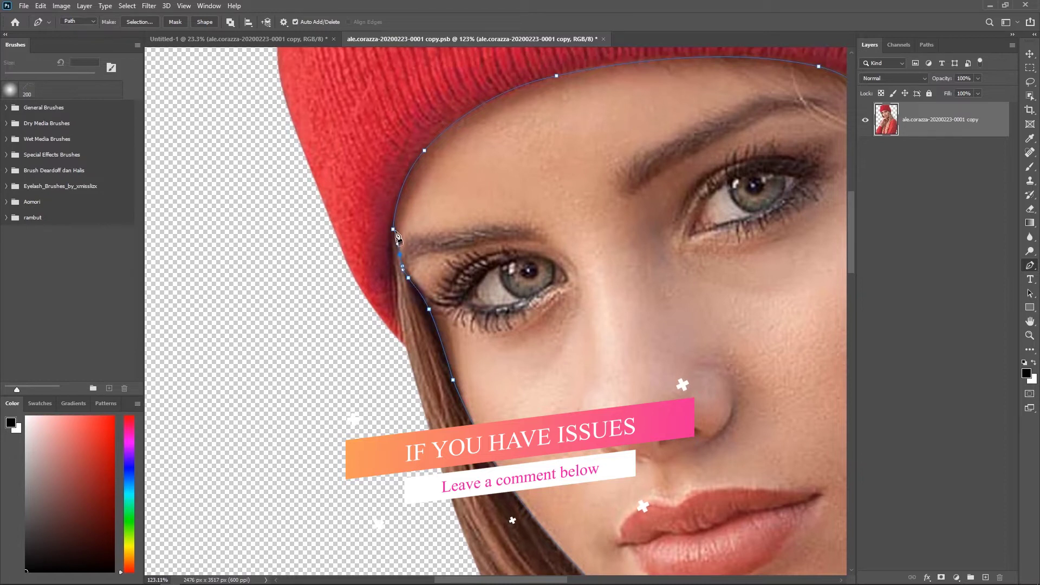
key("ctrl+minus")
key("ctrl+minus")
key("ctrl+Return")
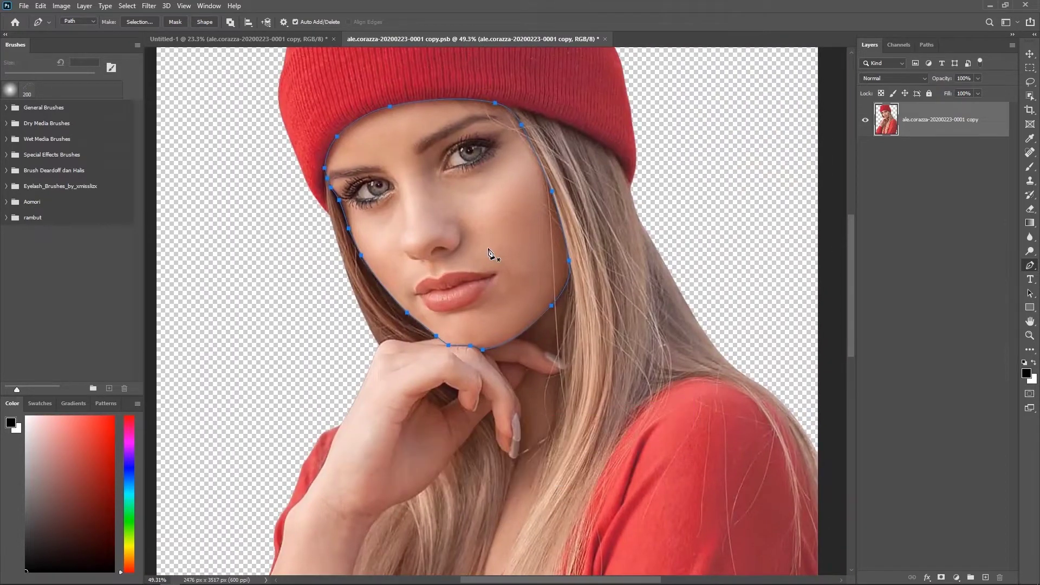
key("ctrl+j")
- Name the copied face layer 'Face'
double_click(920, 119)
type("Face")
key("Return")
- Trace the eyes with the Pen tool and copy them onto a layer named 'EYe'
mouse_move(428, 247)
left_mouse_down("ctrl+space")
mouse_move(462, 212)
mouse_move(360, 333)
left_mouse_up("ctrl+space")
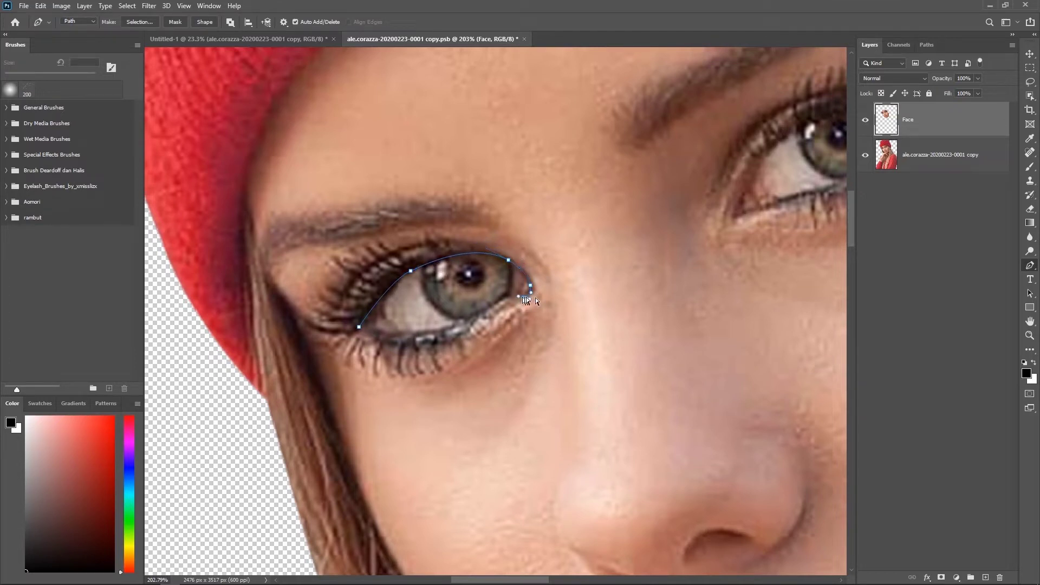
left_click(498, 303)
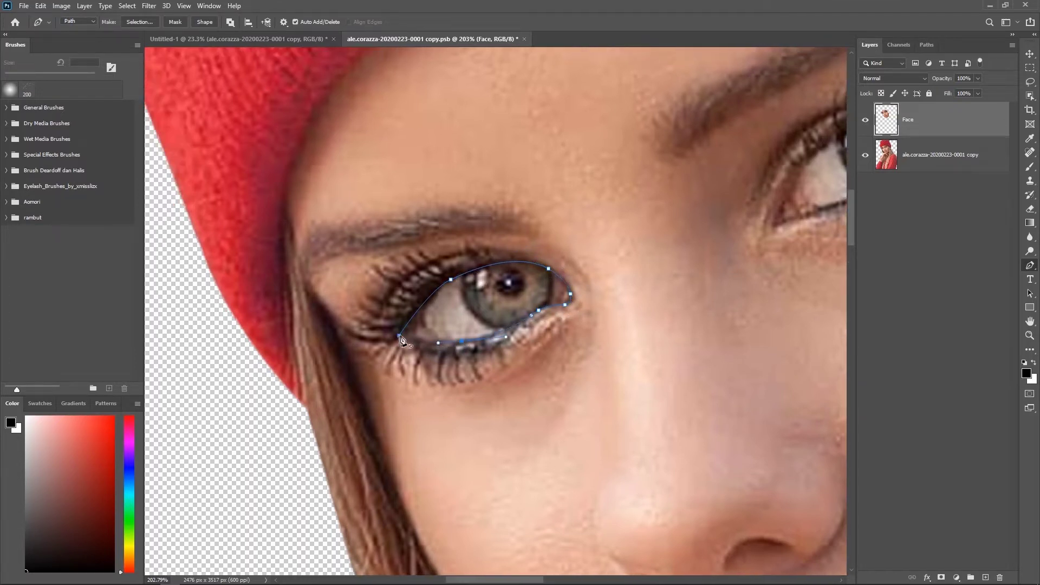
left_click_drag(782, 230, 425, 304)
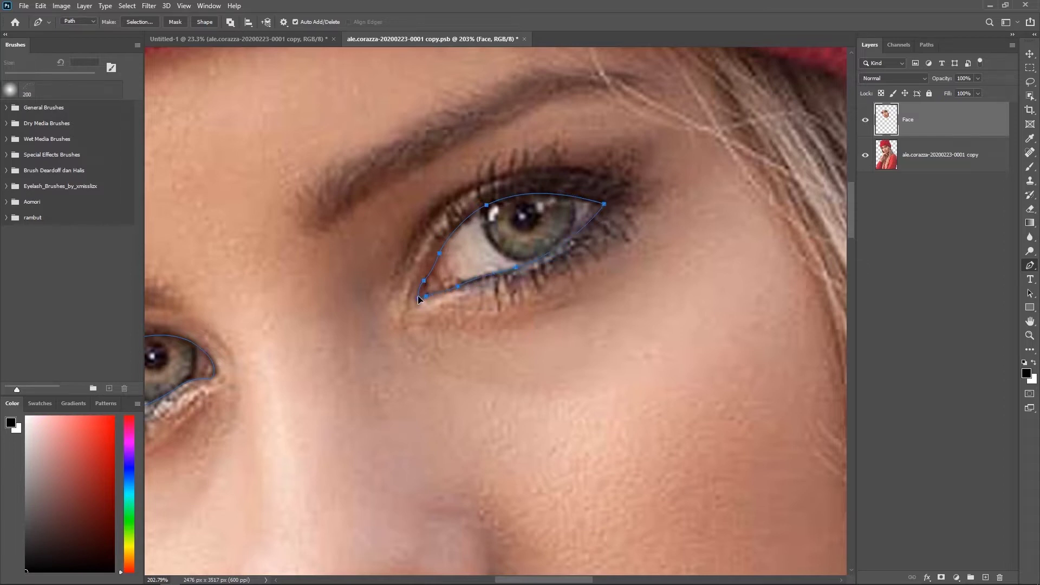
type("EYe")
key("Return")
scroll(197, 269, "up", 3)
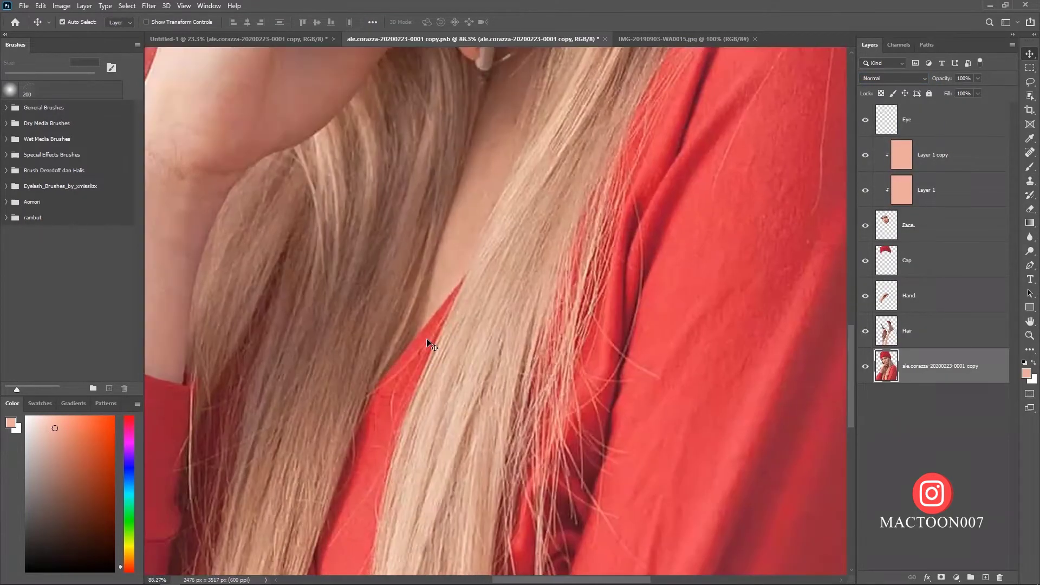
- Start a pen outline of the neck, following the neckline, finger and jaw
key("p")
scroll(441, 267, "up", 1)
left_click(348, 416)
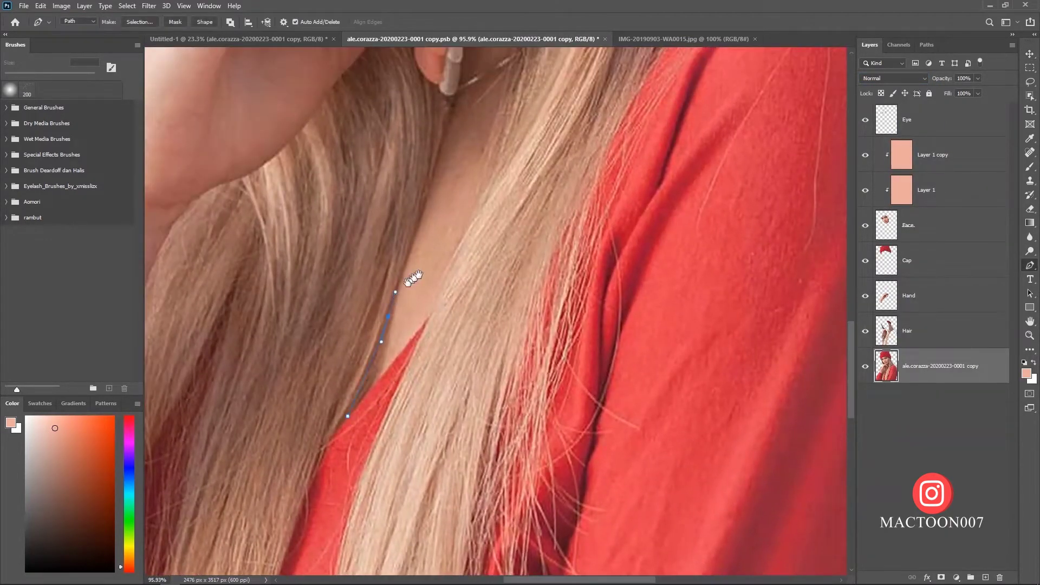
left_click_drag(414, 278, 373, 381)
left_click(369, 310)
left_click_drag(375, 279, 379, 387)
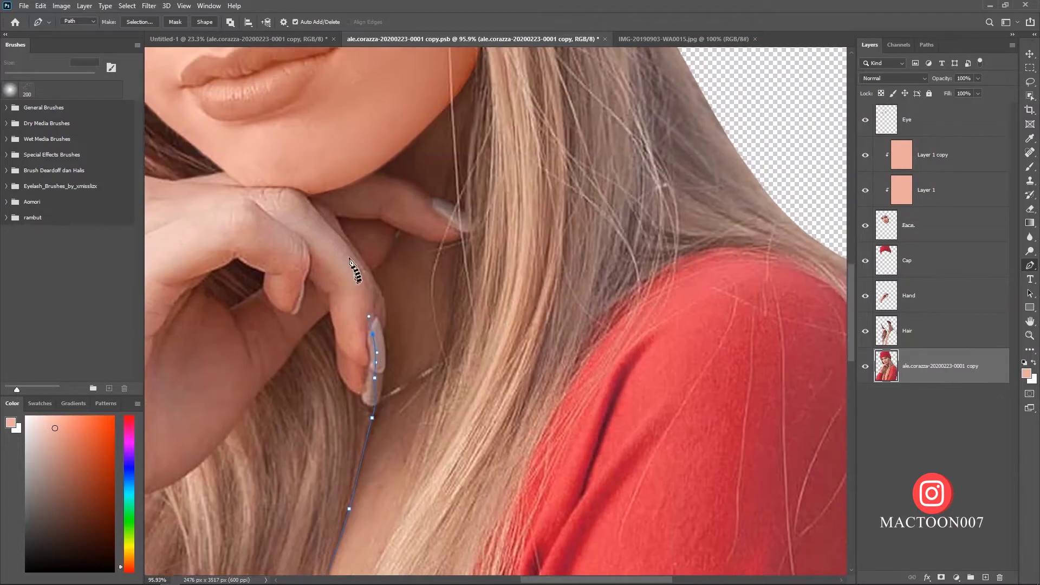
left_click(332, 249)
left_click(390, 105)
left_click(449, 60)
left_click(476, 86)
- Close the neck outline and copy that area onto a new layer named 'Body'
left_click_drag(444, 395, 458, 215)
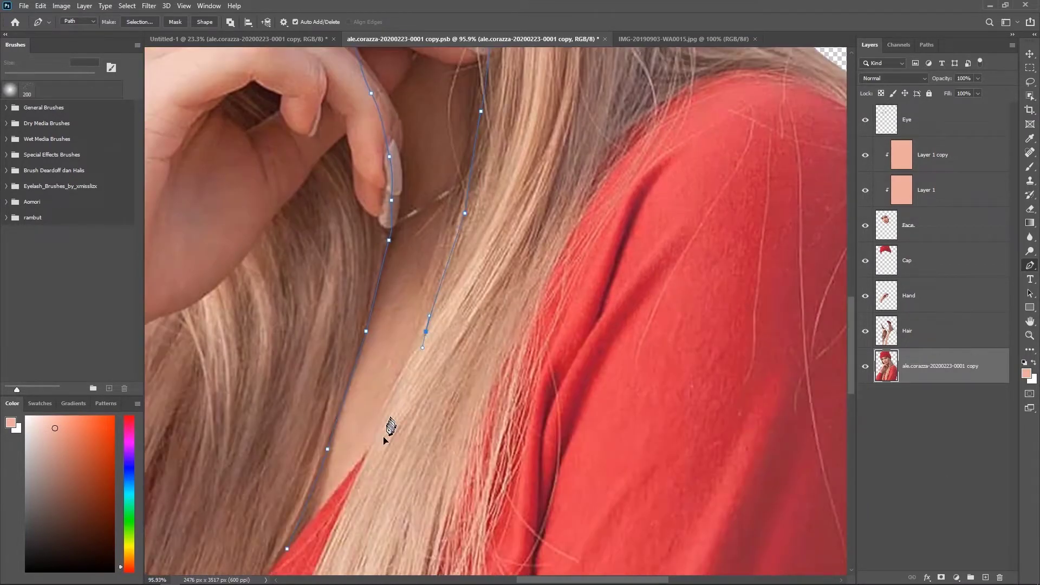
left_click_drag(388, 425, 471, 322)
left_click(438, 327)
left_click(372, 410)
key("ctrl+Return")
key("ctrl+j")
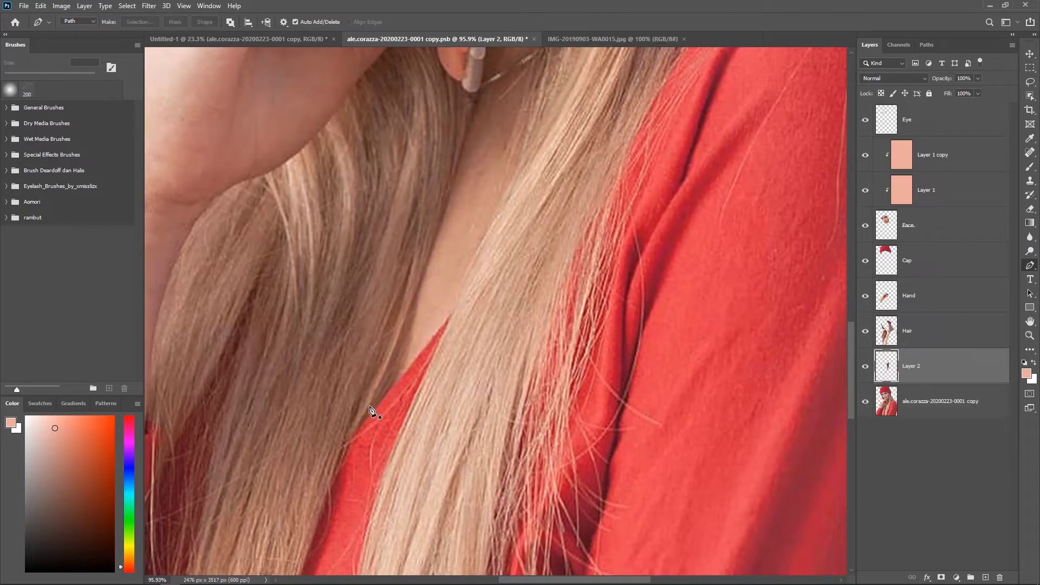
type("Body")
key("Return")
- Duplicate the Face layer, clip the copy above it, and group the face layers together
scroll(733, 480, "down", 3)
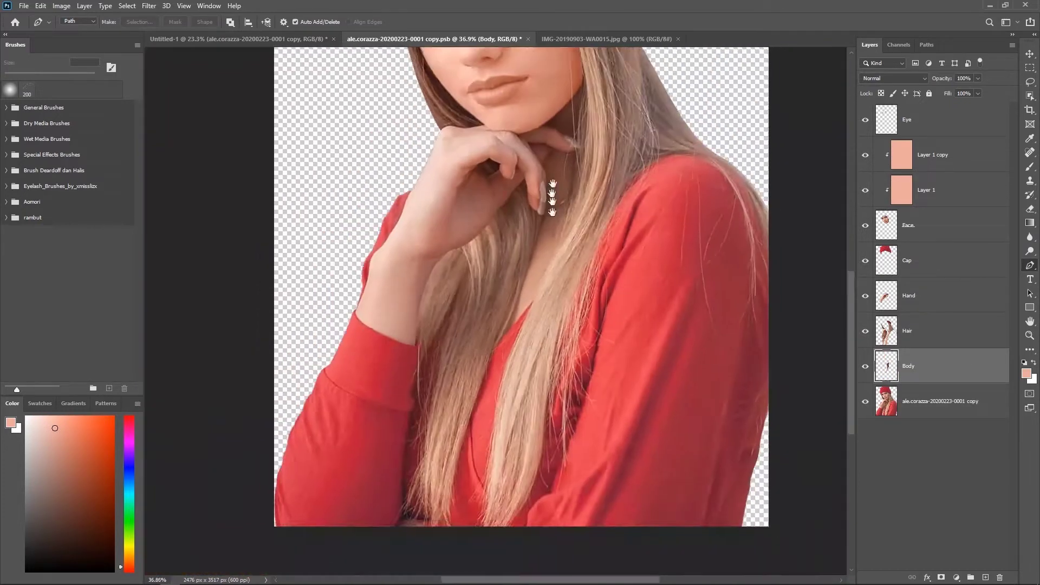
scroll(541, 271, "up", 2)
scroll(540, 269, "up", 1)
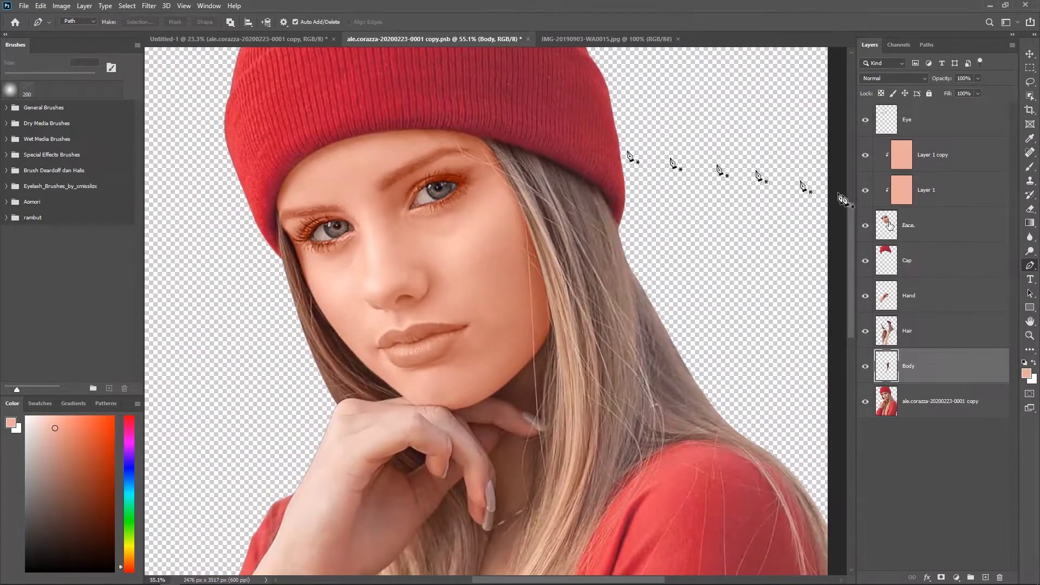
left_click(889, 226)
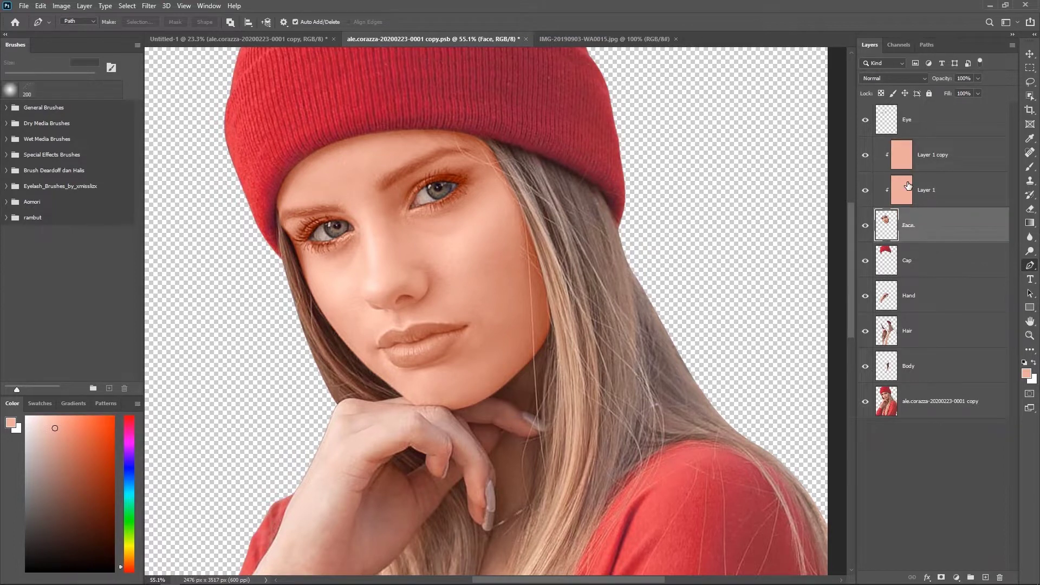
key("ctrl+j")
key("ctrl+alt+g")
key("alt+bracketleft")
left_click(949, 165, "shift")
key("ctrl+g")
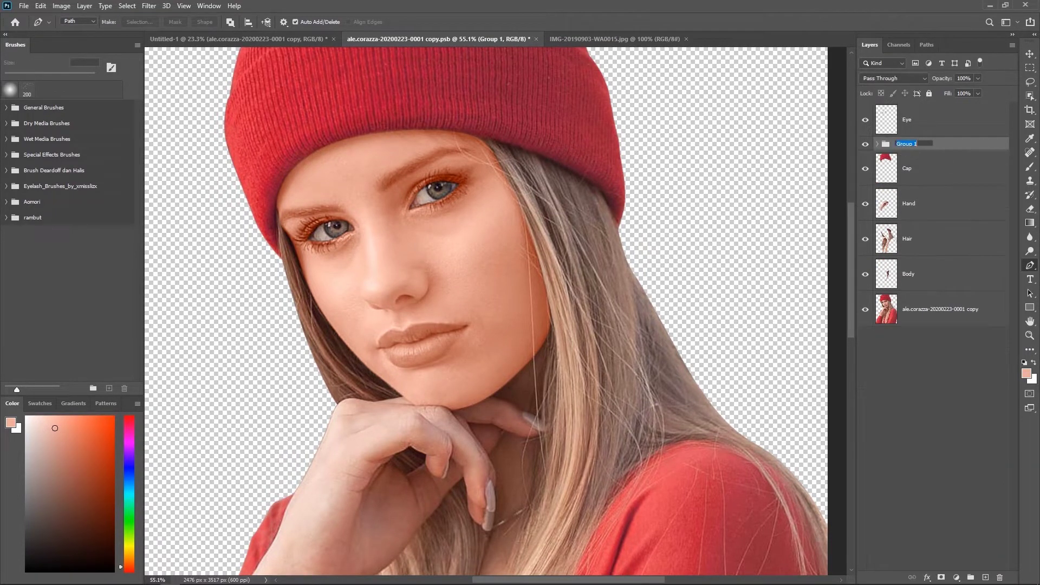
- Switch to the Smudge tool, zoom close on the right eye and shrink the brush for detail
key("r")
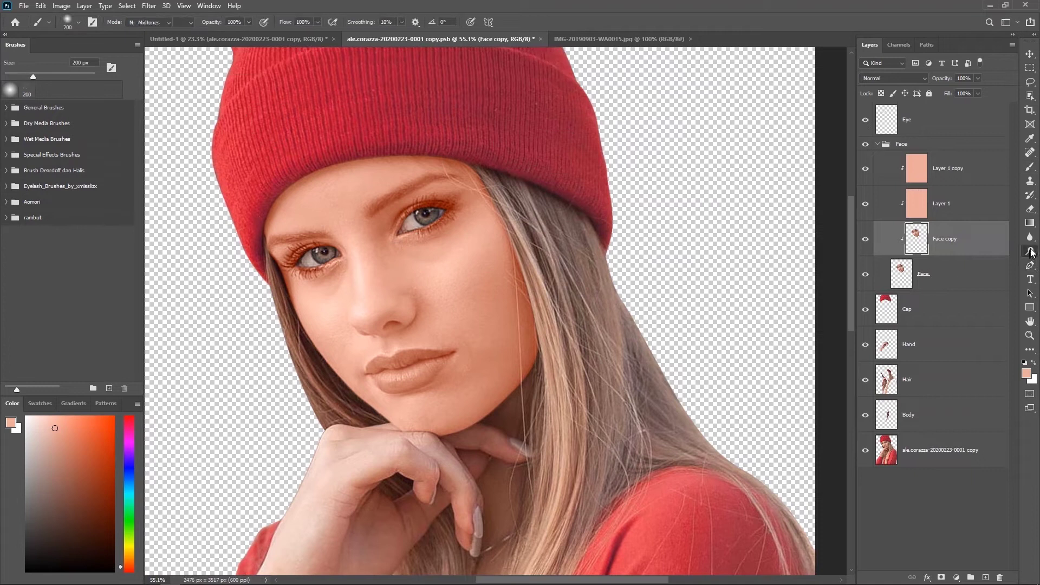
key("bracketright")
key("bracketright")
key("bracketright")
scroll(323, 209, "up", 2)
left_click_drag(324, 209, 424, 238)
key("bracketleft")
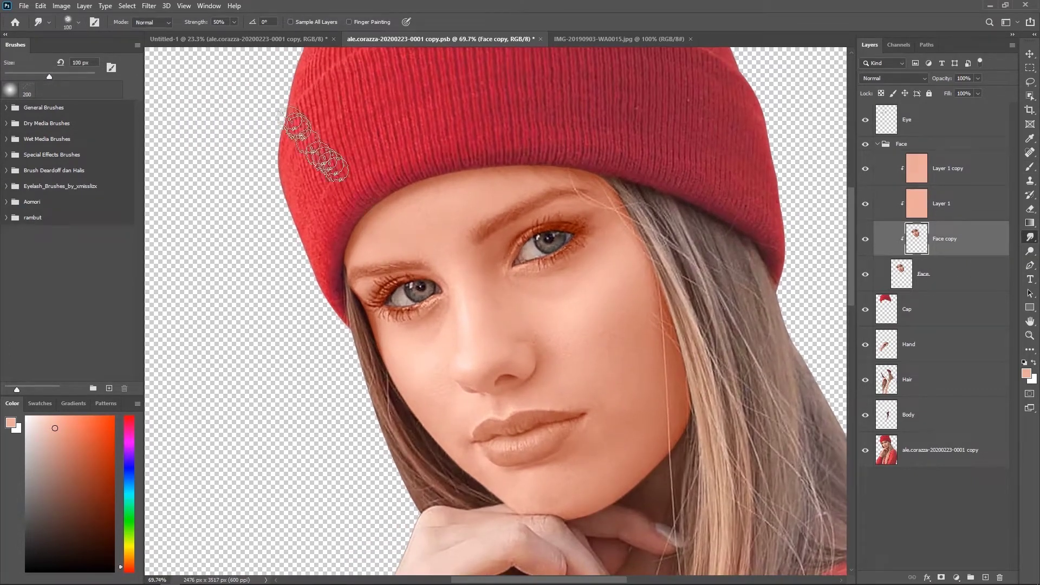
left_click_drag(617, 332, 476, 267)
scroll(406, 225, "up", 1)
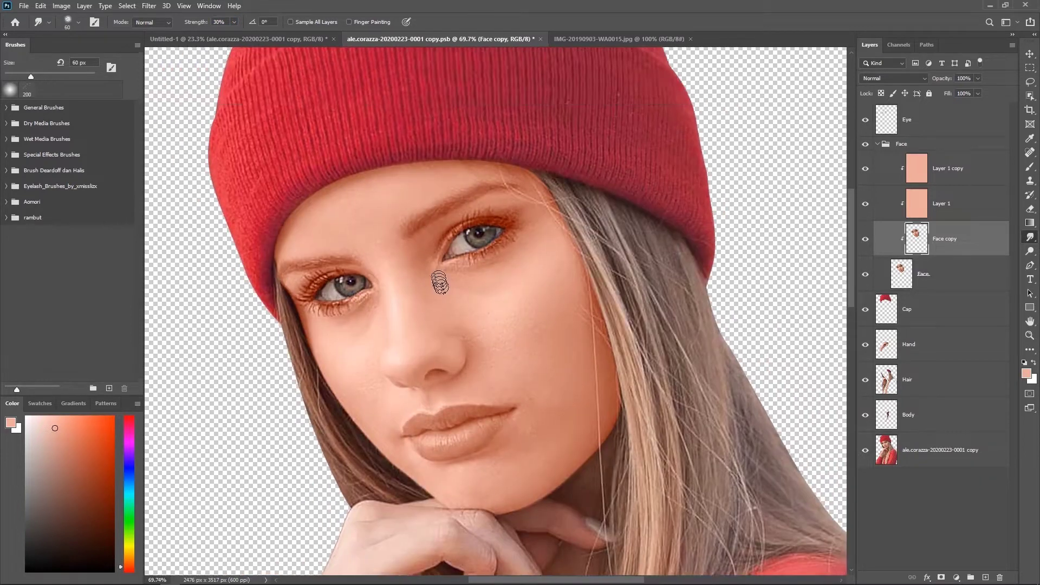
scroll(400, 232, "up", 2)
key("bracketleft")
key("bracketleft")
key("bracketleft")
- Smudge the upper eyelid, under-eye skin, inner lower lid, eyelid crease and inner eye corner
mouse_move(441, 221)
left_mouse_down()
mouse_move(515, 174)
mouse_move(592, 185)
mouse_move(550, 167)
mouse_move(601, 160)
mouse_move(622, 174)
mouse_move(592, 157)
mouse_move(607, 228)
left_mouse_up()
key("bracketleft")
left_click_drag(487, 290, 482, 278)
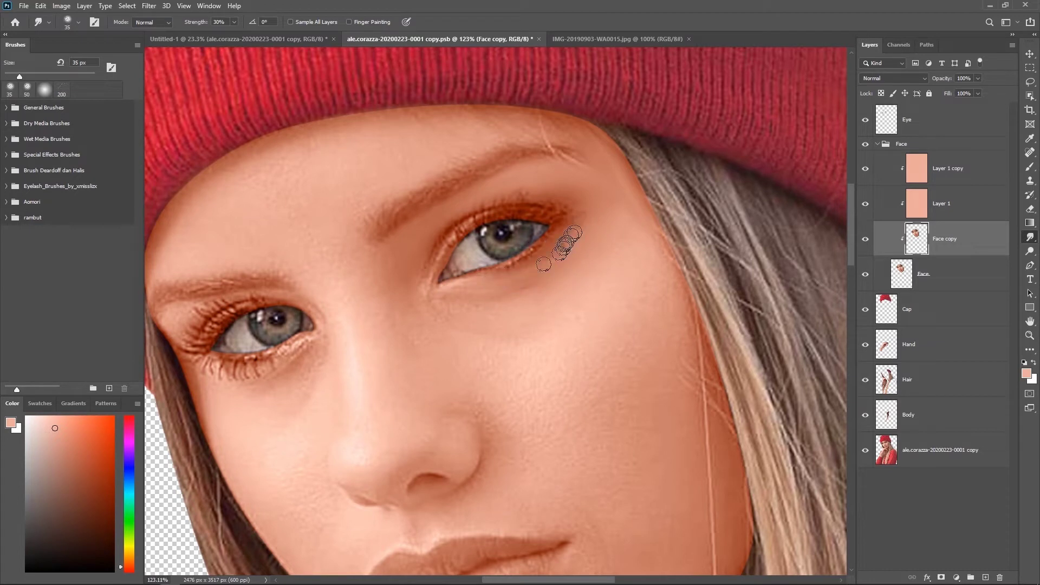
mouse_move(583, 207)
left_mouse_down()
mouse_move(498, 290)
mouse_move(573, 228)
left_mouse_up()
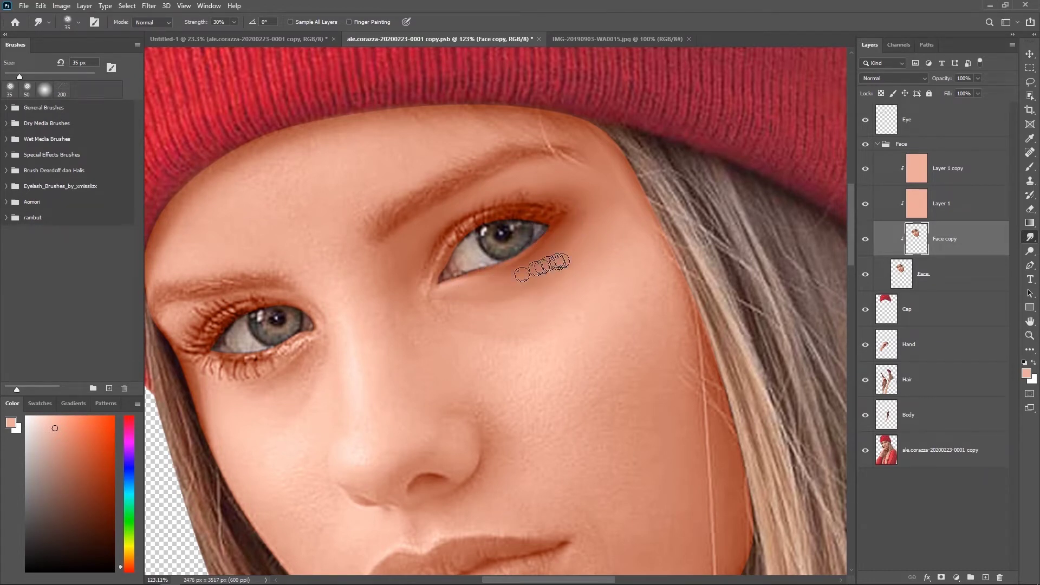
key("bracketleft")
left_click_drag(438, 265, 452, 237)
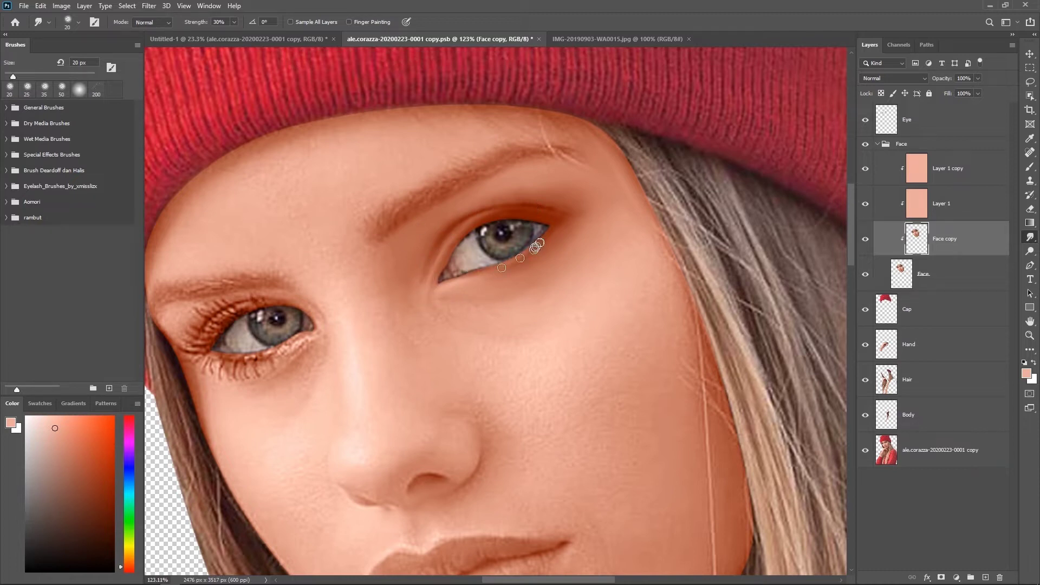
left_click_drag(536, 191, 425, 264)
mouse_move(501, 271)
left_mouse_down()
mouse_move(414, 298)
mouse_move(591, 225)
left_mouse_up()
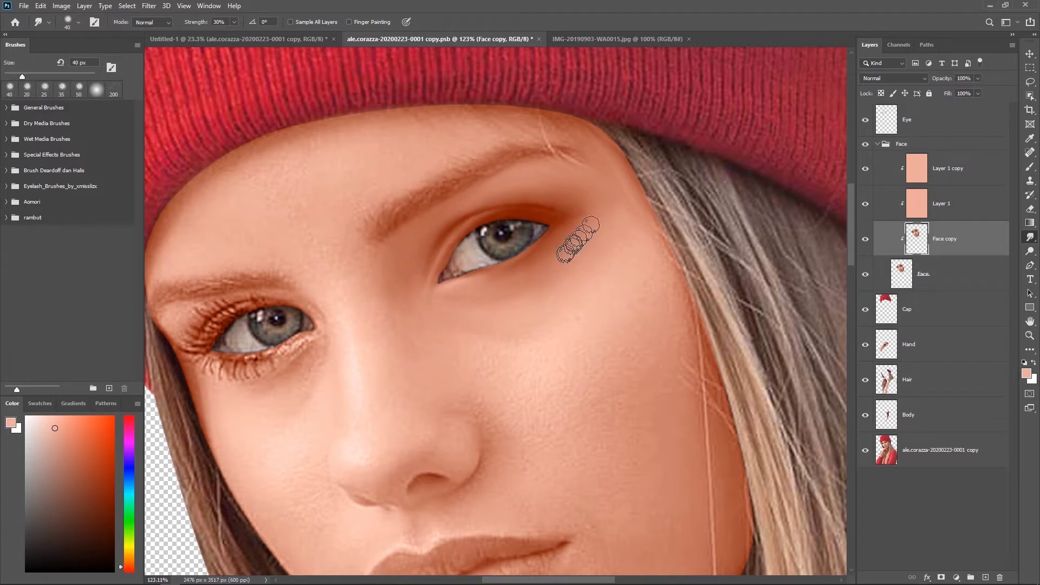
- Blend the left eye's outer corner, lower and upper lash lines, and inner corner
scroll(265, 301, "down", 2)
scroll(265, 300, "left", 3)
mouse_move(241, 278)
left_mouse_down()
mouse_move(252, 293)
mouse_move(352, 314)
left_mouse_up()
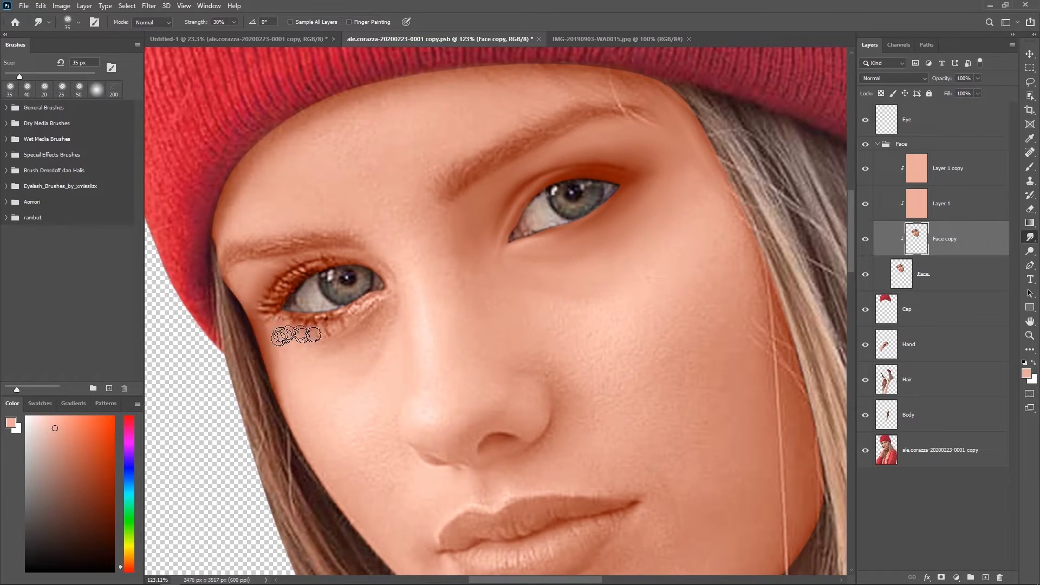
left_click_drag(352, 314, 297, 319)
left_click_drag(376, 292, 328, 320)
left_click_drag(382, 268, 394, 294)
mouse_move(275, 304)
left_mouse_down()
mouse_move(255, 335)
mouse_move(349, 268)
left_mouse_up()
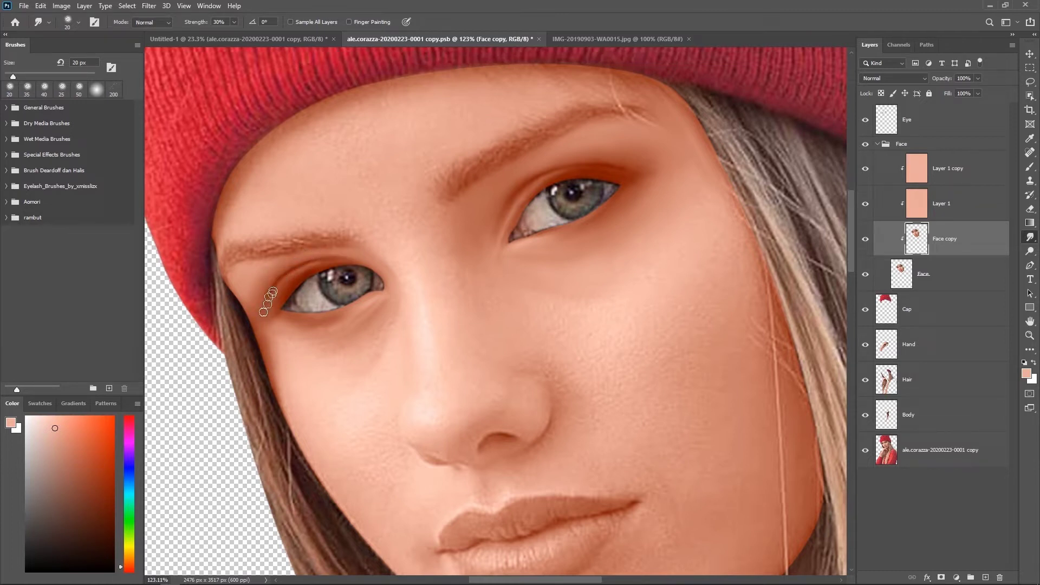
- Smooth the cheek below the eye and beside the nose, then the nose from bridge to tip
mouse_move(281, 336)
left_mouse_down()
mouse_move(383, 348)
mouse_move(336, 349)
mouse_move(335, 397)
mouse_move(286, 360)
mouse_move(273, 332)
mouse_move(274, 348)
left_mouse_up()
scroll(274, 349, "down", 5)
mouse_move(344, 302)
left_mouse_down()
mouse_move(348, 279)
mouse_move(407, 233)
mouse_move(422, 335)
mouse_move(362, 321)
left_mouse_up()
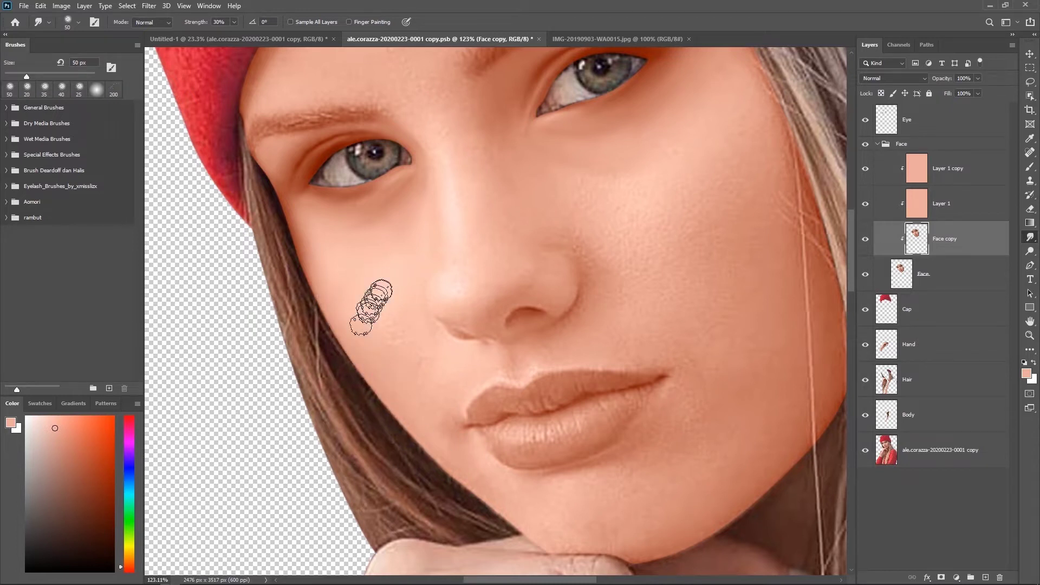
scroll(374, 239, "up", 3)
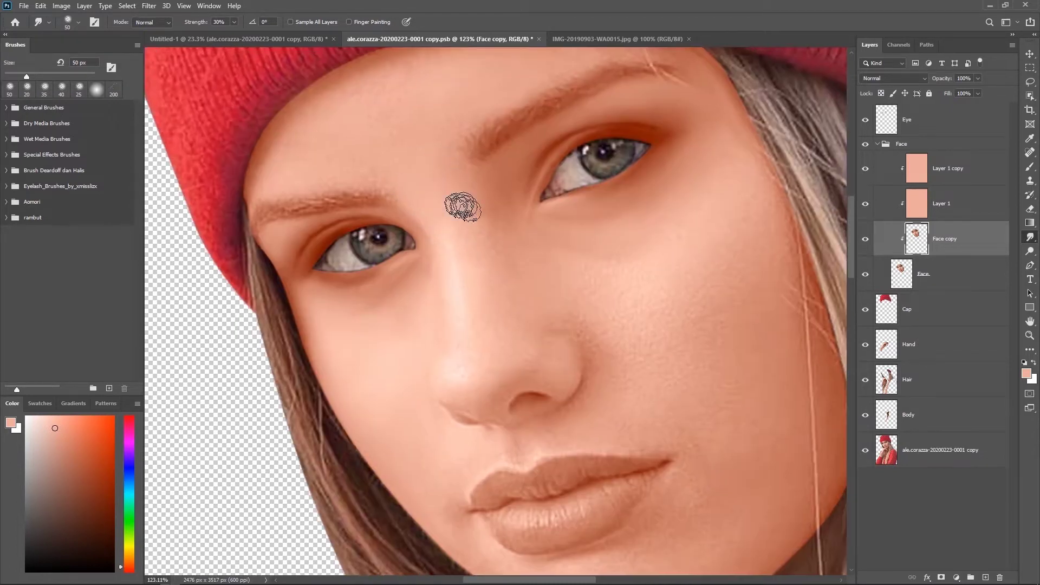
key("bracketleft")
key("bracketleft")
key("bracketleft")
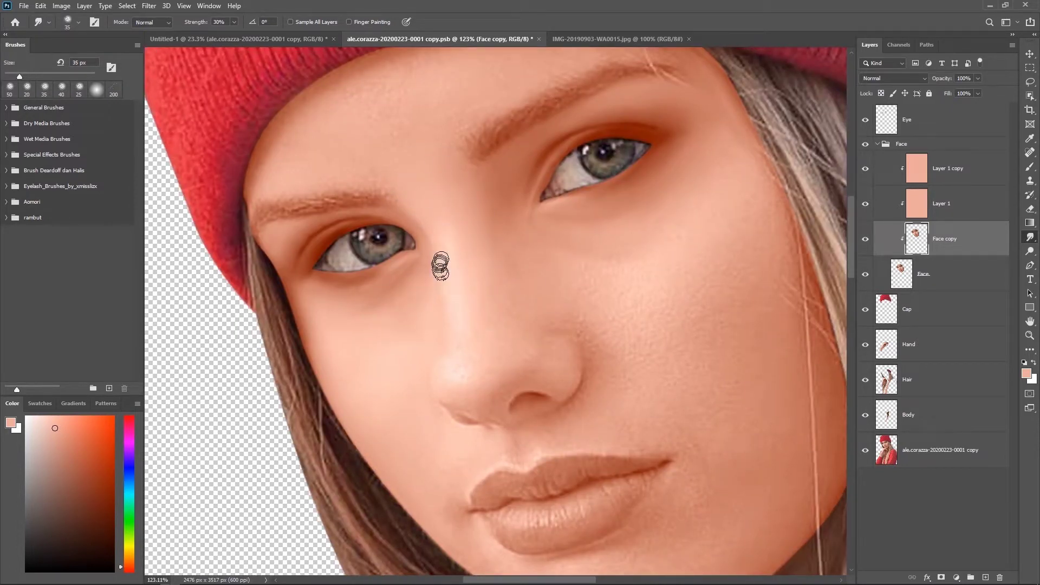
left_click_drag(491, 303, 465, 267)
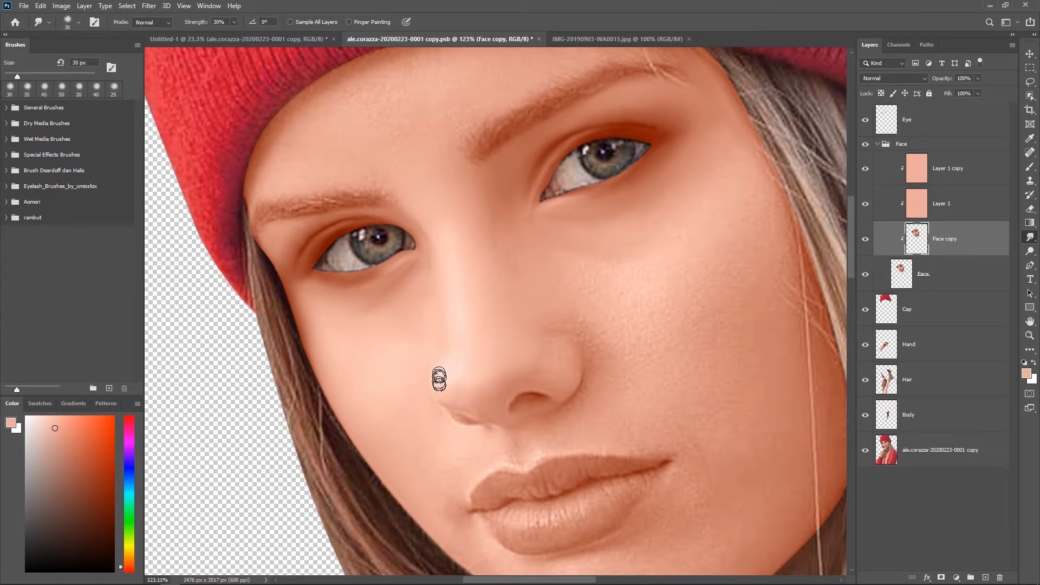
left_click_drag(469, 361, 393, 361)
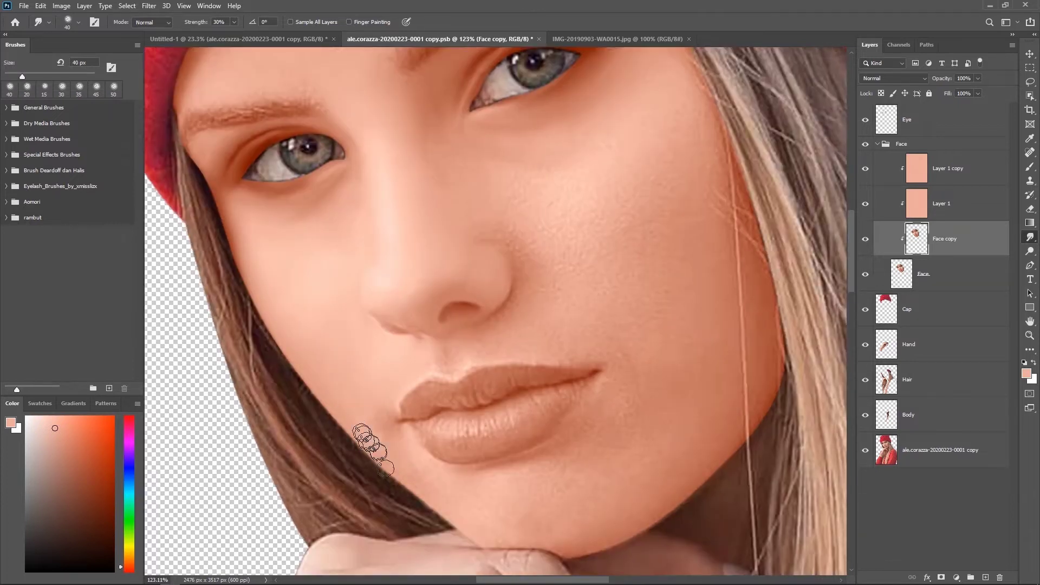
- Pan down over the lips and chin, then back to the eye and cheek, resizing the brush
left_click_drag(432, 418, 399, 366)
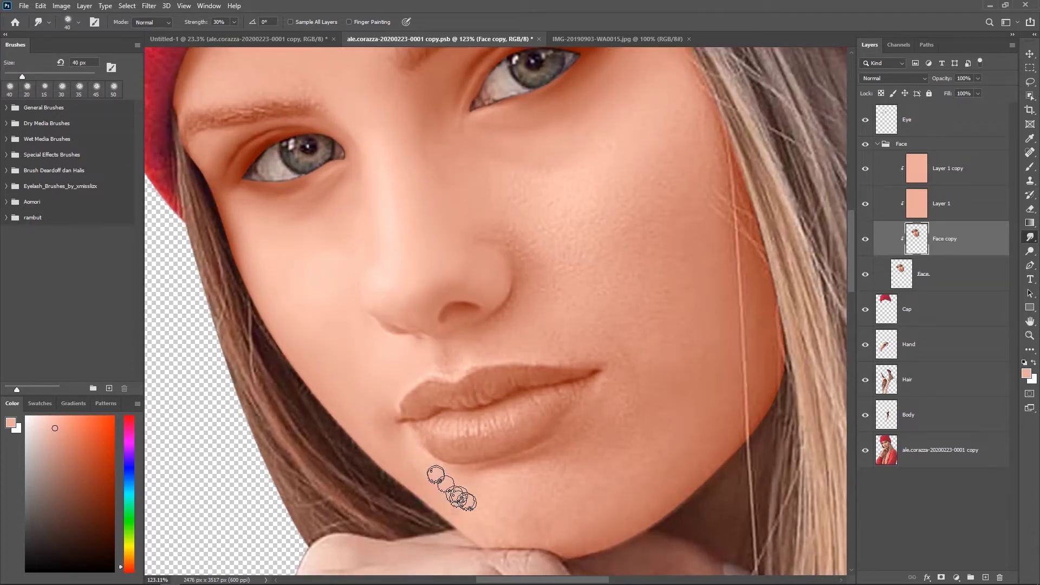
left_click_drag(431, 476, 388, 421)
key("bracketright")
key("bracketright")
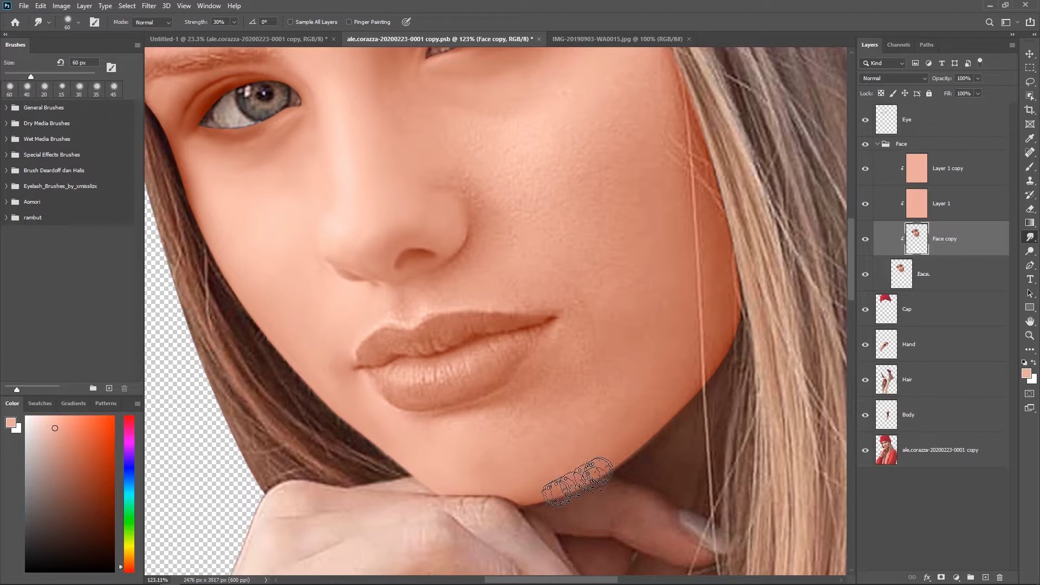
left_click_drag(677, 379, 568, 444)
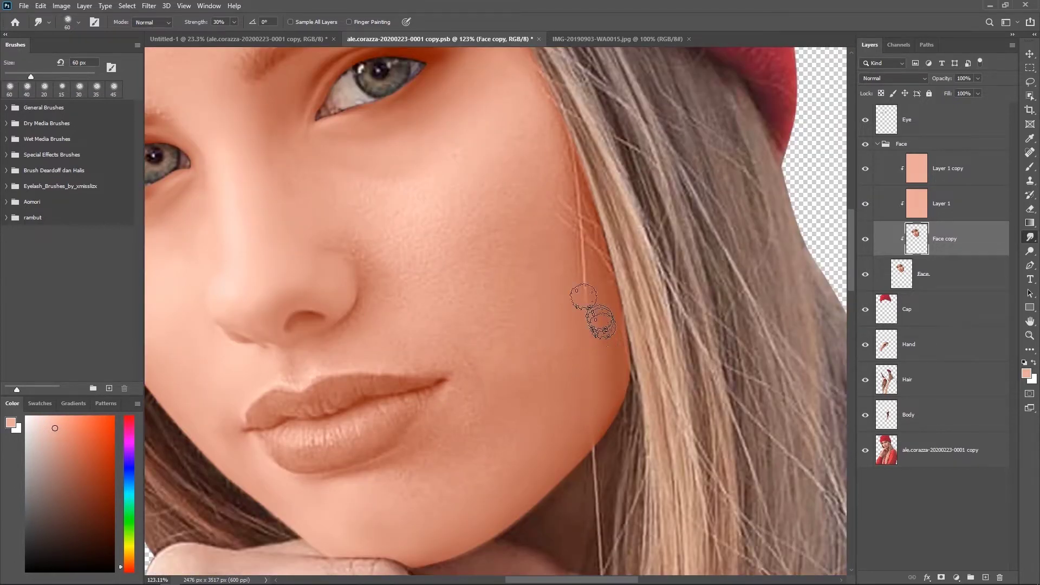
left_click_drag(600, 322, 593, 439)
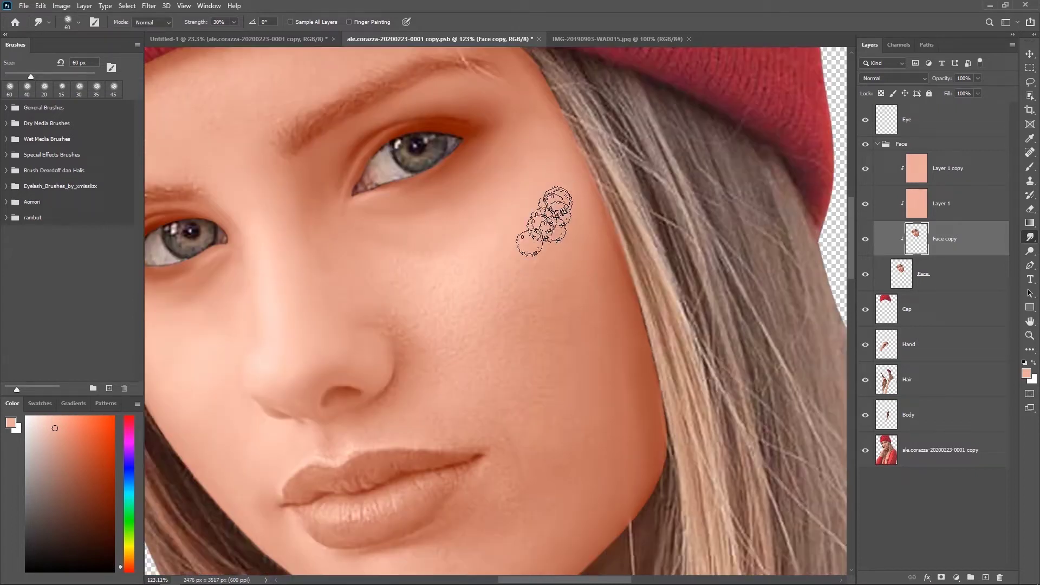
left_click_drag(471, 311, 555, 230)
key("bracketleft")
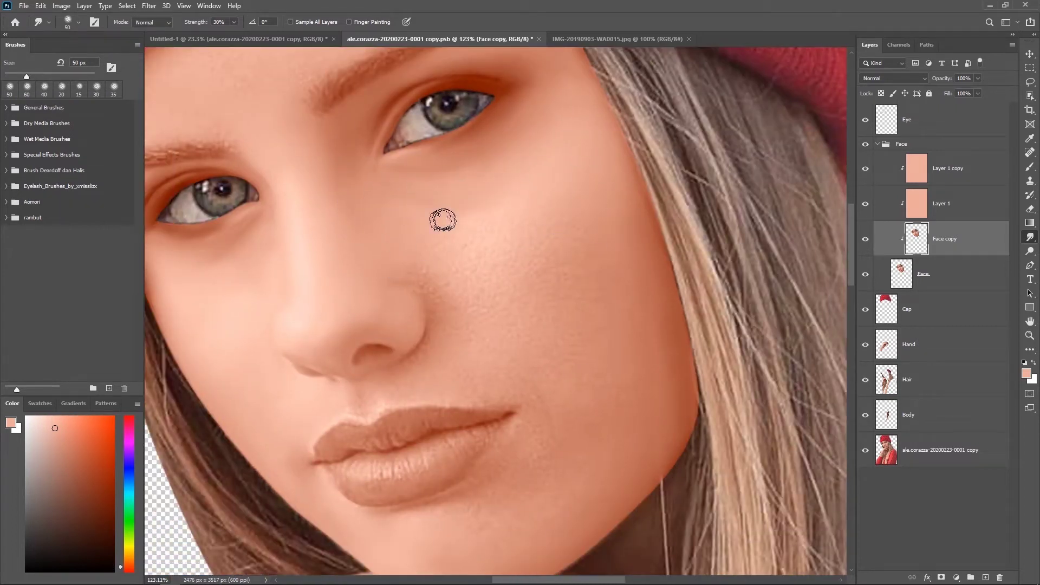
key("bracketleft")
key("bracketleft")
key("bracketleft")
key("bracketright")
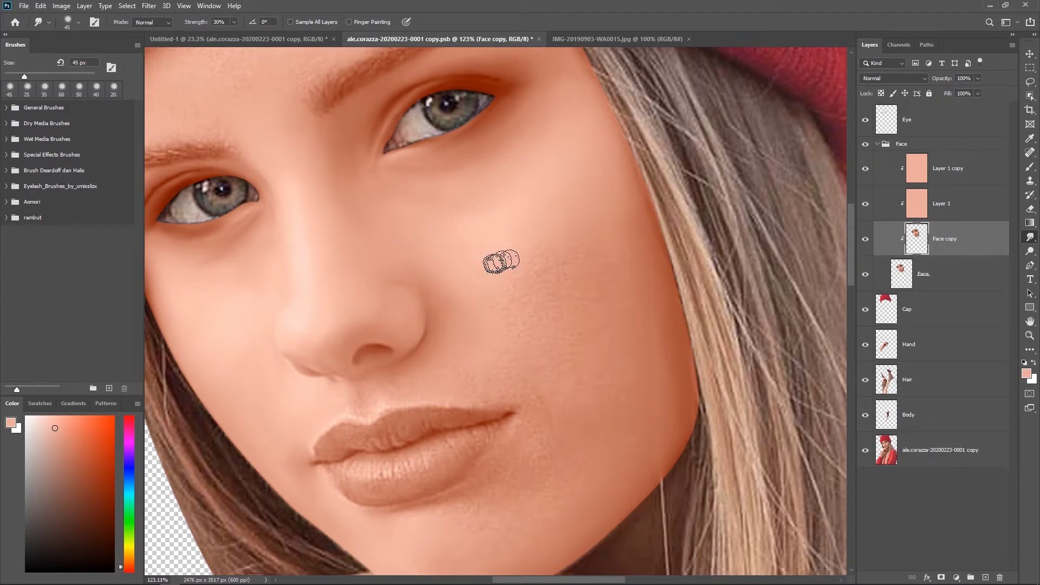
- Smooth the chin, the cheek by the lip corner and the cheek down toward the chin
key("bracketright")
key("bracketright")
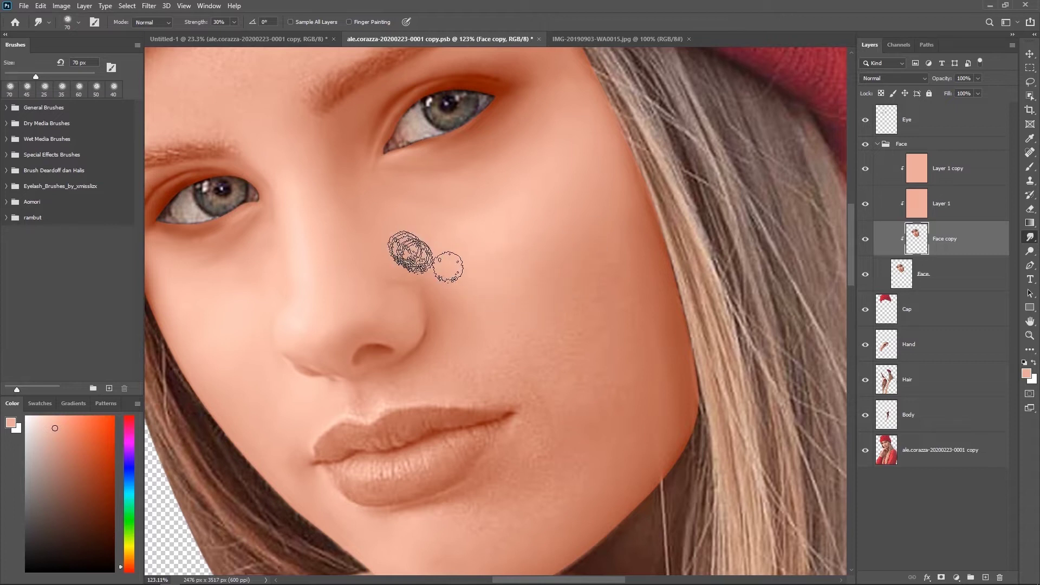
key("bracketleft")
key("bracketleft")
key("bracketleft")
key("bracketleft")
key("bracketleft")
key("bracketright")
key("bracketright")
key("bracketright")
scroll(606, 281, "down", 5)
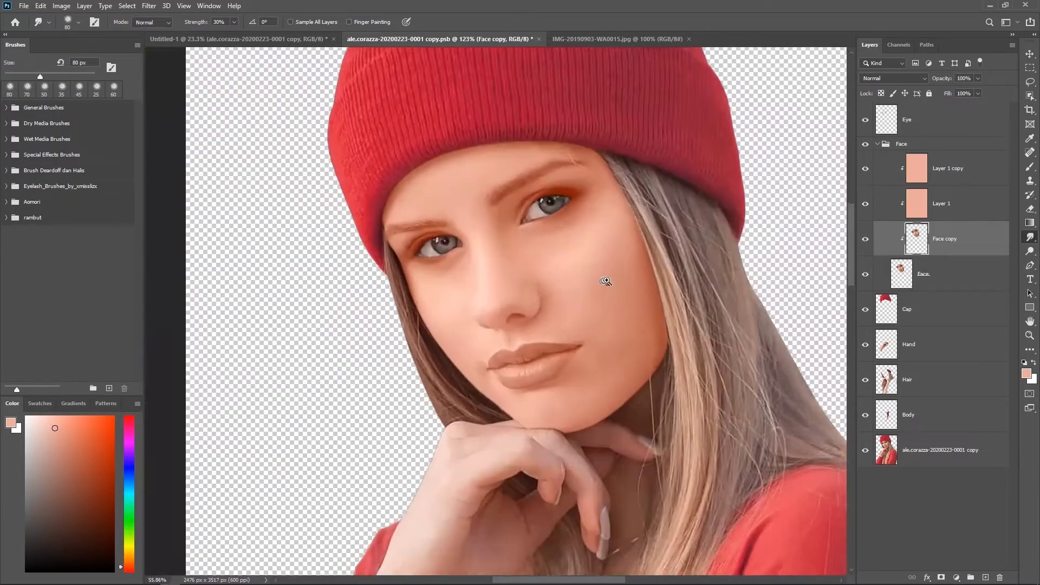
scroll(606, 281, "up", 4)
key("bracketleft")
key("bracketleft")
key("bracketleft")
mouse_move(422, 422)
left_mouse_down()
mouse_move(531, 382)
mouse_move(499, 359)
mouse_move(489, 399)
mouse_move(515, 290)
mouse_move(534, 300)
mouse_move(465, 309)
mouse_move(522, 315)
mouse_move(361, 301)
left_mouse_up()
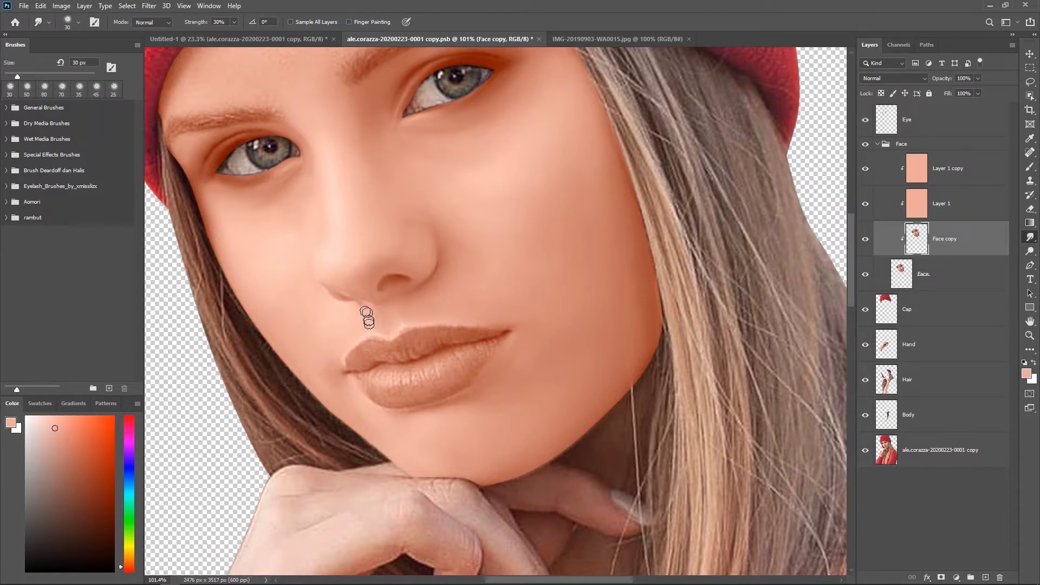
mouse_move(492, 291)
left_mouse_down()
mouse_move(511, 278)
mouse_move(487, 254)
mouse_move(539, 349)
mouse_move(477, 400)
left_mouse_up()
key("bracketright")
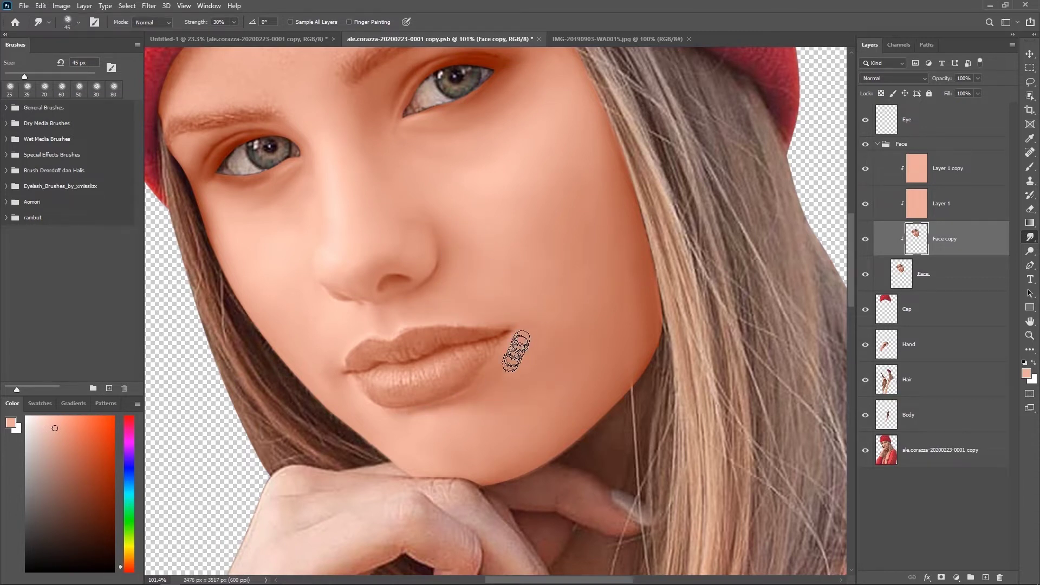
- Smudge the forehead with a larger brush, then zoom in on the nose and lips
scroll(623, 343, "down", 5)
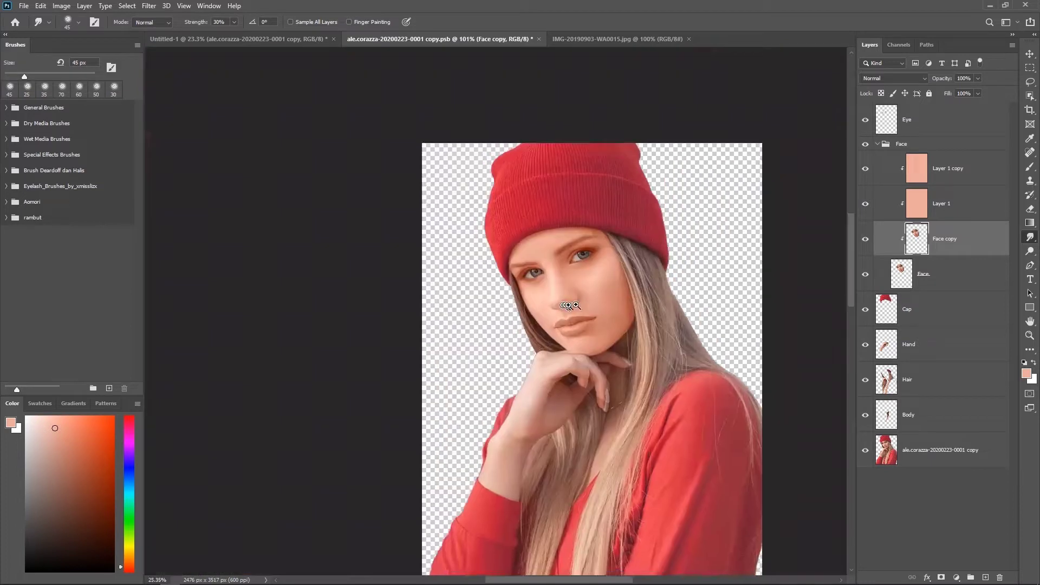
scroll(483, 174, "up", 6)
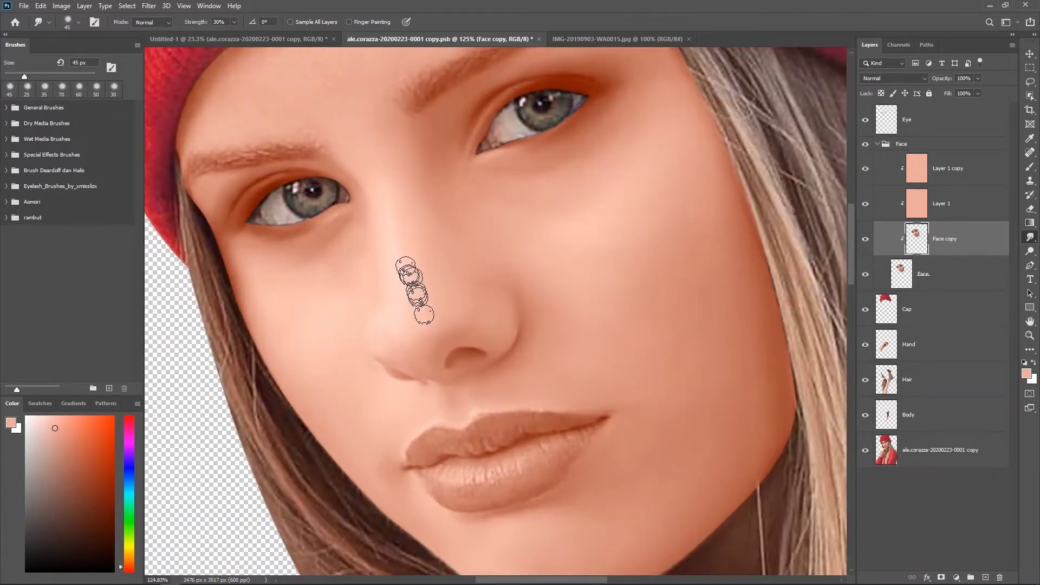
scroll(476, 260, "up", 3)
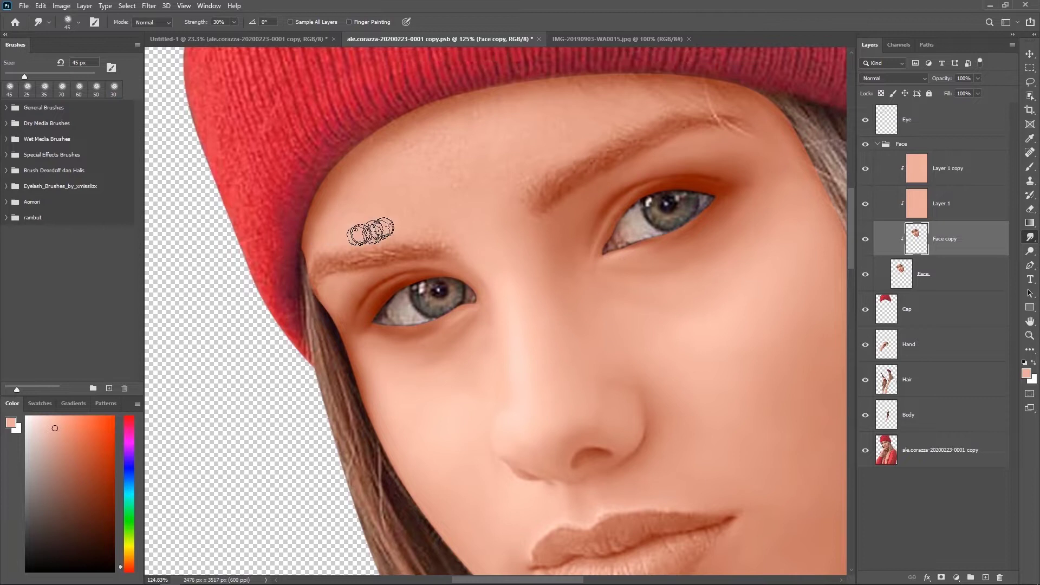
key("bracketright")
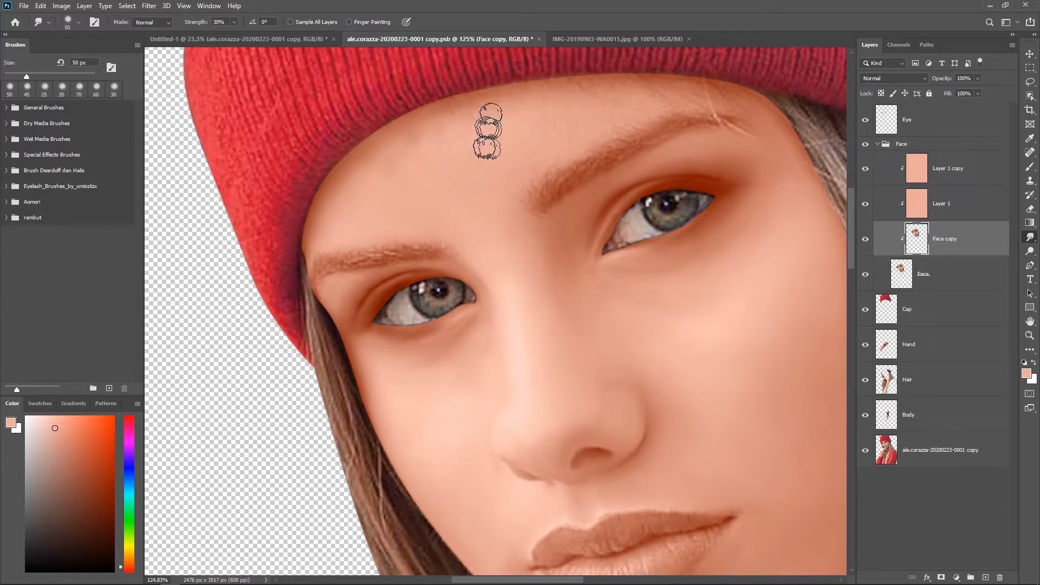
key("bracketright")
key("bracketright")
key("bracketright")
key("bracketright")
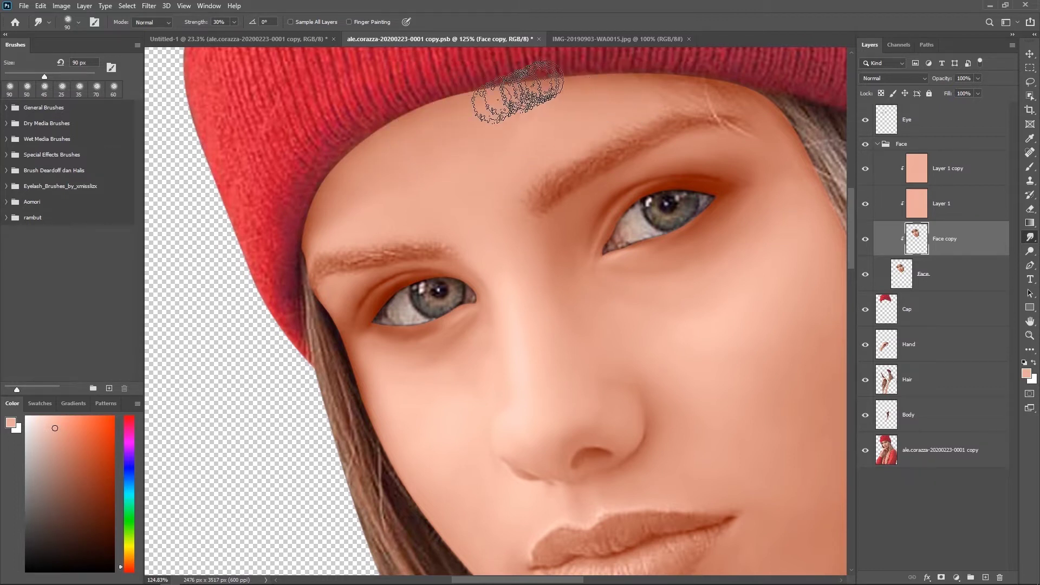
left_click_drag(651, 104, 509, 134)
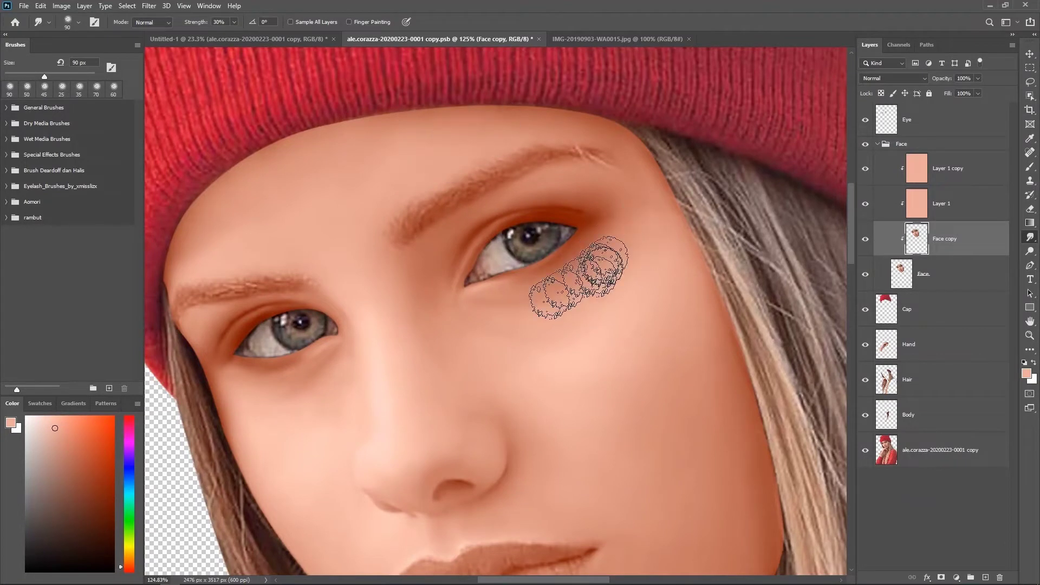
left_click_drag(673, 260, 633, 295)
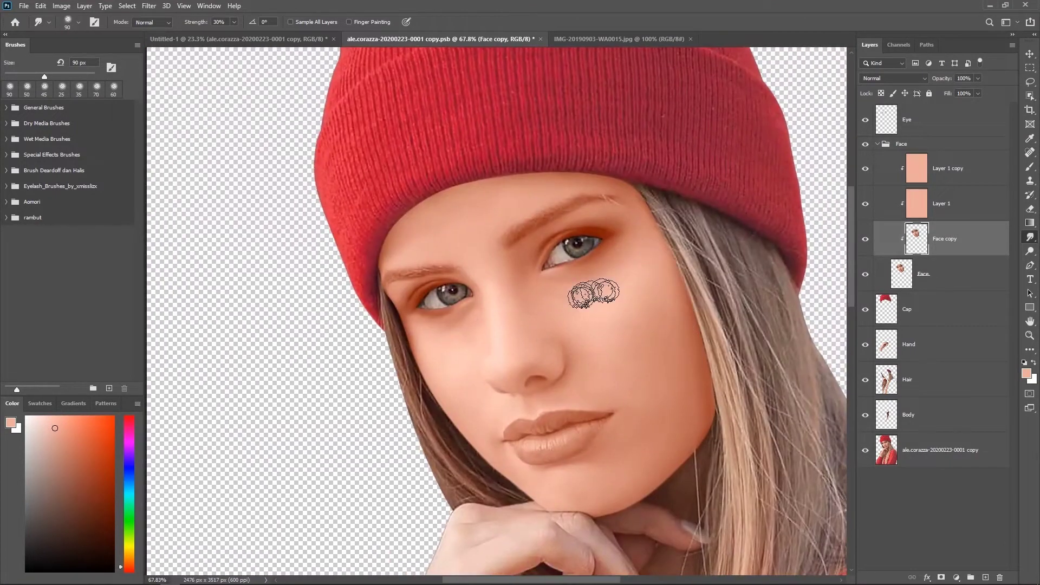
mouse_move(523, 301)
left_mouse_down()
mouse_move(584, 413)
mouse_move(576, 405)
left_mouse_up()
key("bracketleft")
key("bracketleft")
key("bracketleft")
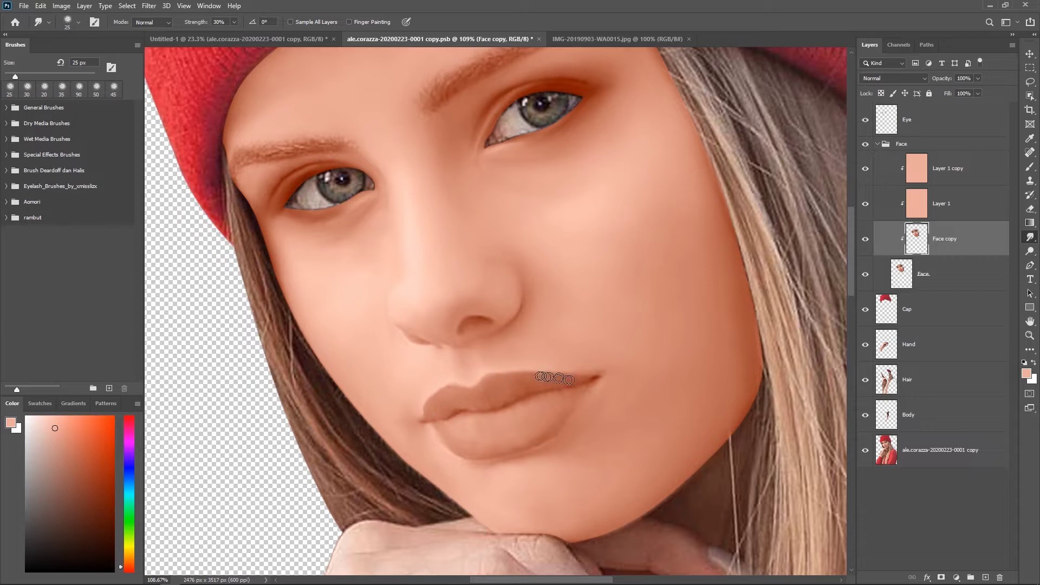
- Blend the skin from the temple toward the cheek with a finer smudge brush
scroll(484, 388, "down", 5)
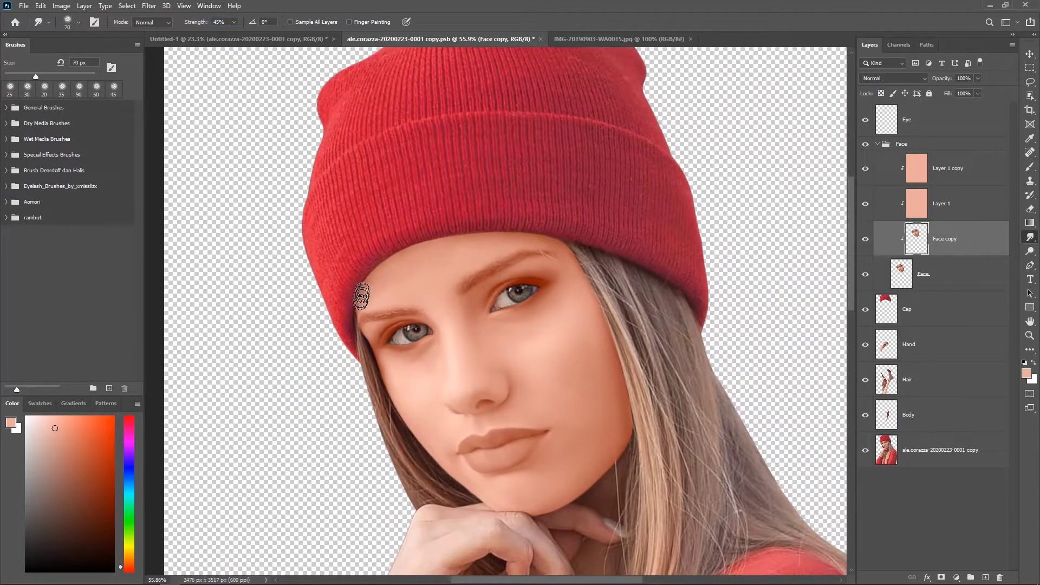
scroll(459, 291, "up", 5)
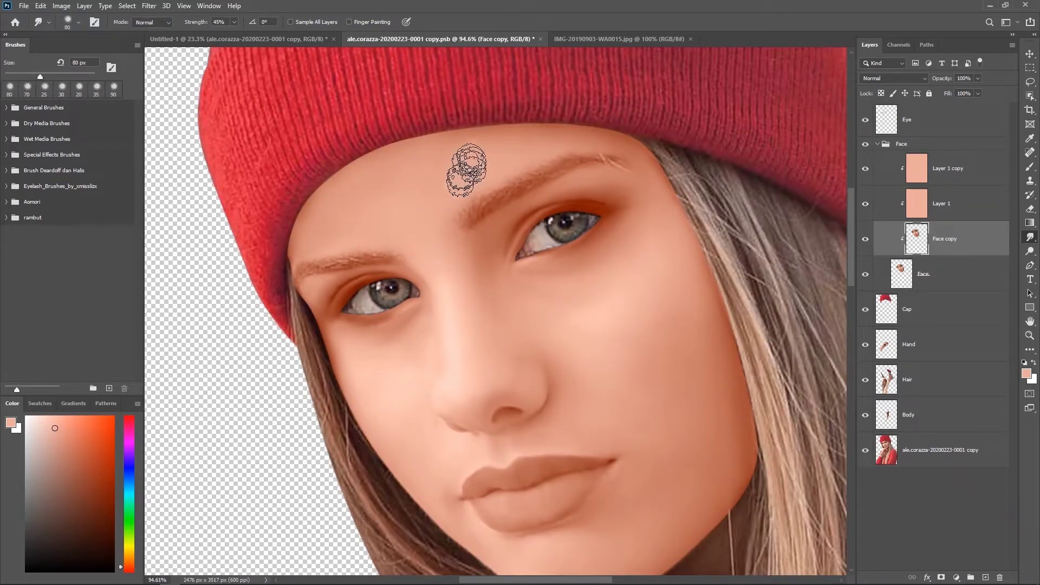
key("bracketleft")
key("bracketleft")
key("bracketleft")
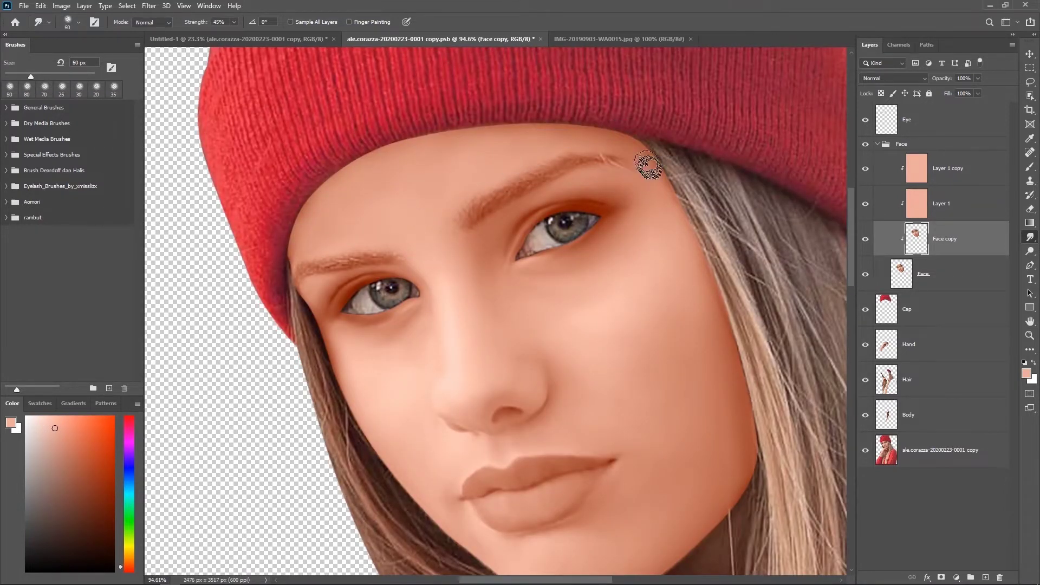
left_click_drag(580, 234, 591, 291)
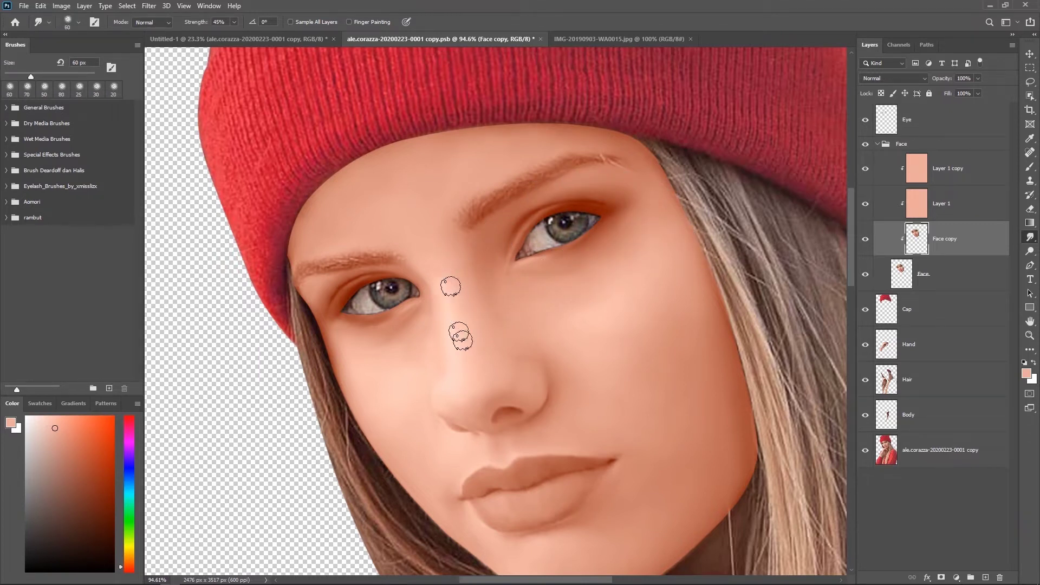
key("bracketleft")
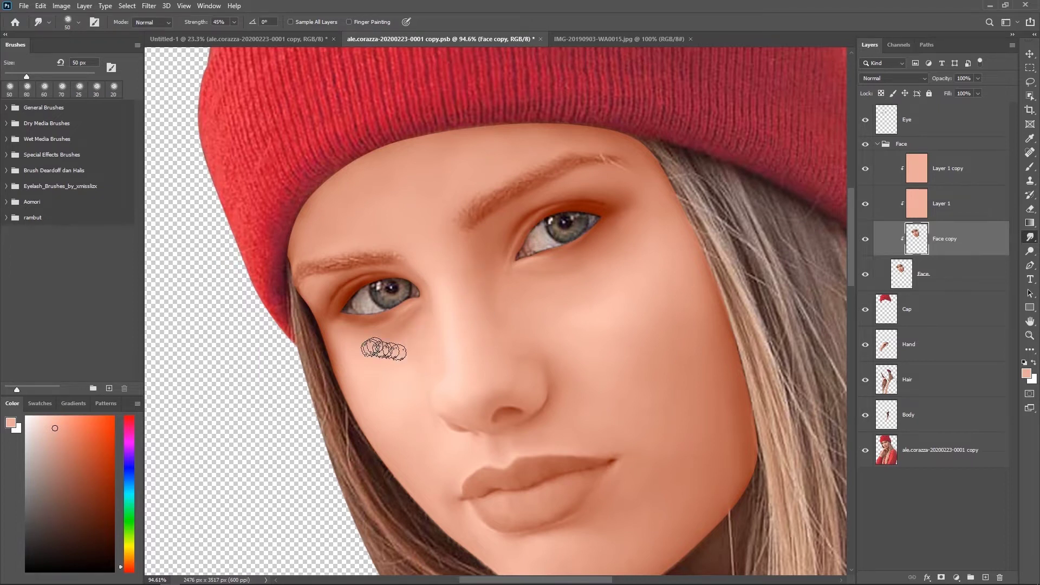
key("bracketright")
key("bracketright")
key("bracketright")
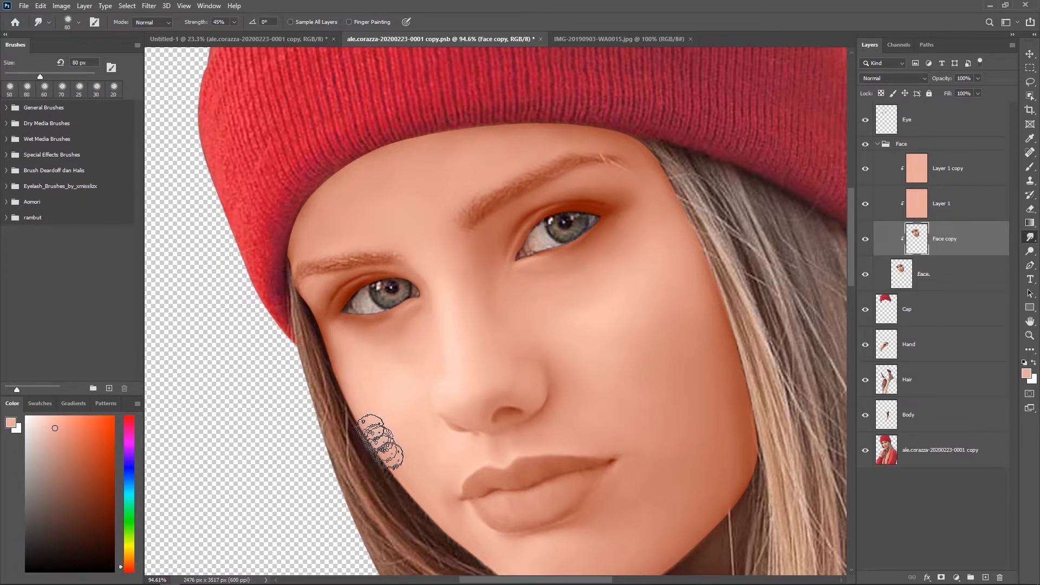
- Blend around the lips, right cheek, nose and above the lip, resizing the brush for each
scroll(401, 441, "down", 3)
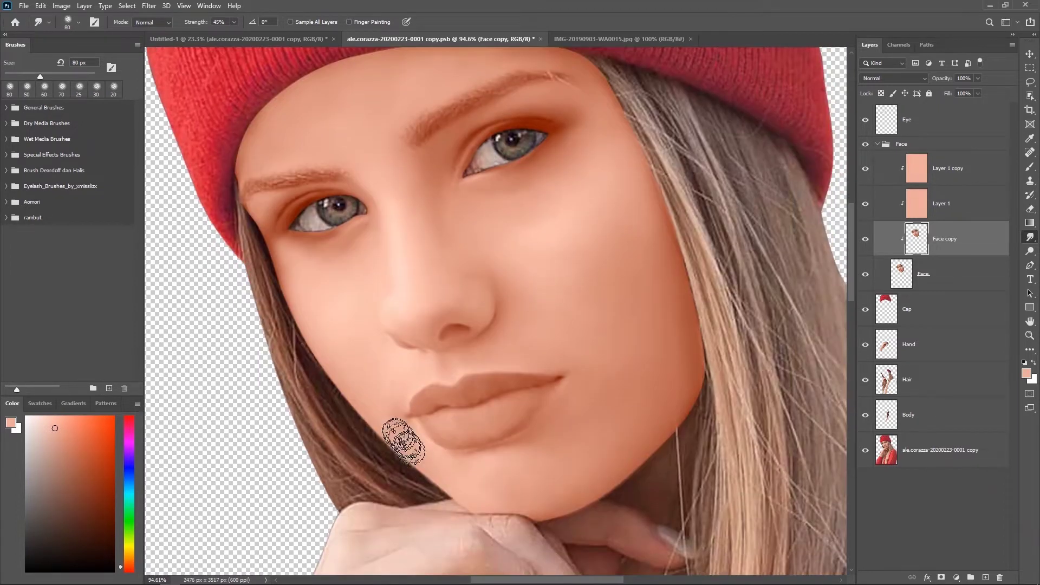
key("bracketleft")
key("bracketleft")
key("bracketleft")
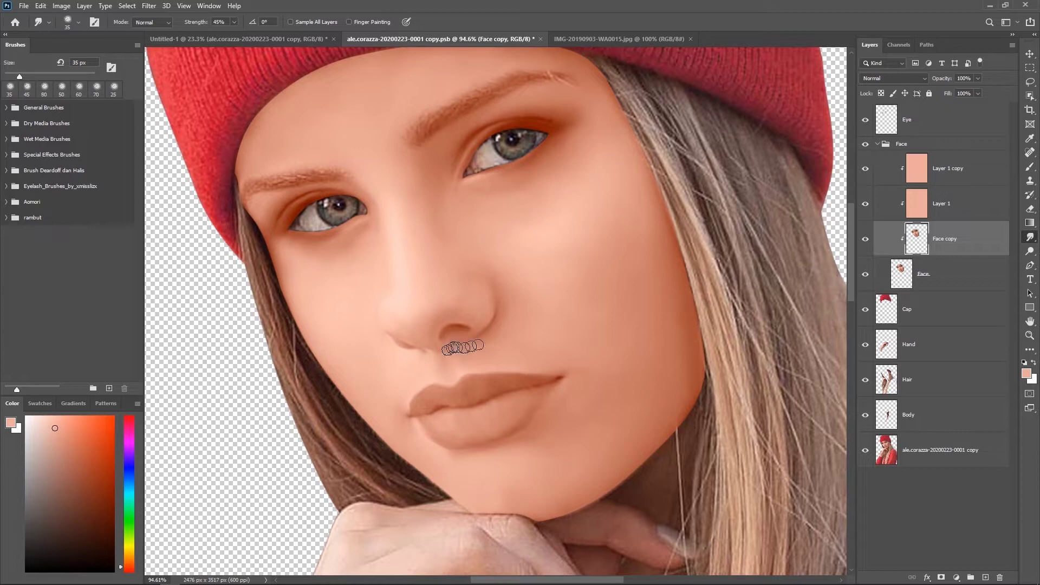
key("bracketright")
key("bracketright")
key("bracketright")
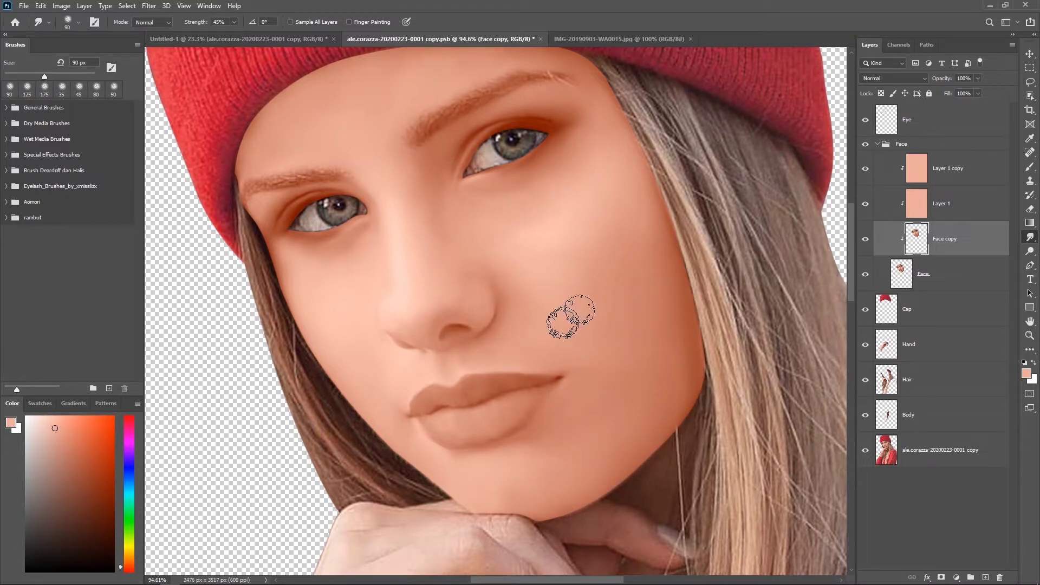
key("bracketleft")
key("bracketleft")
key("bracketleft")
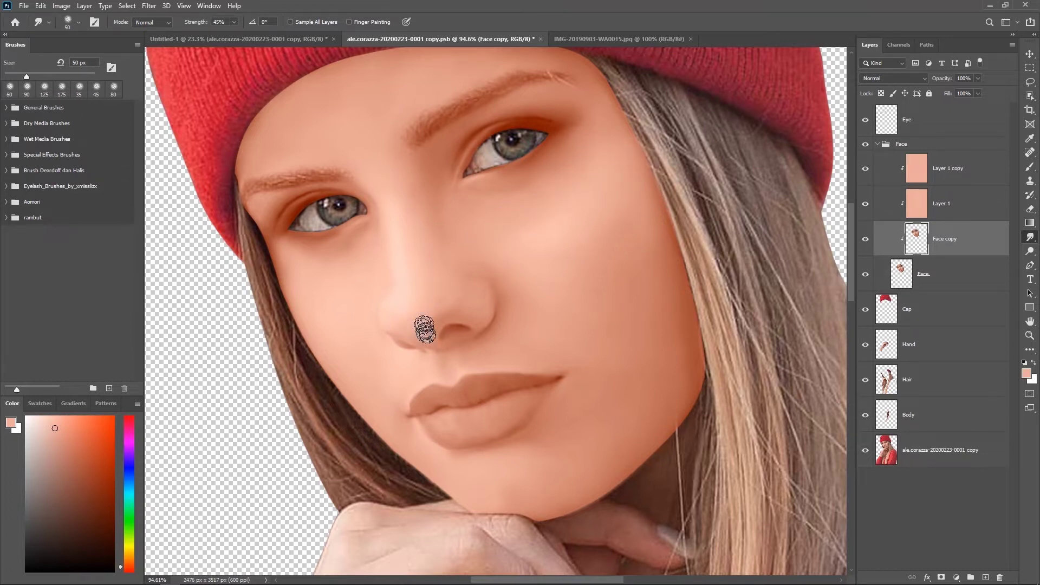
key("bracketleft")
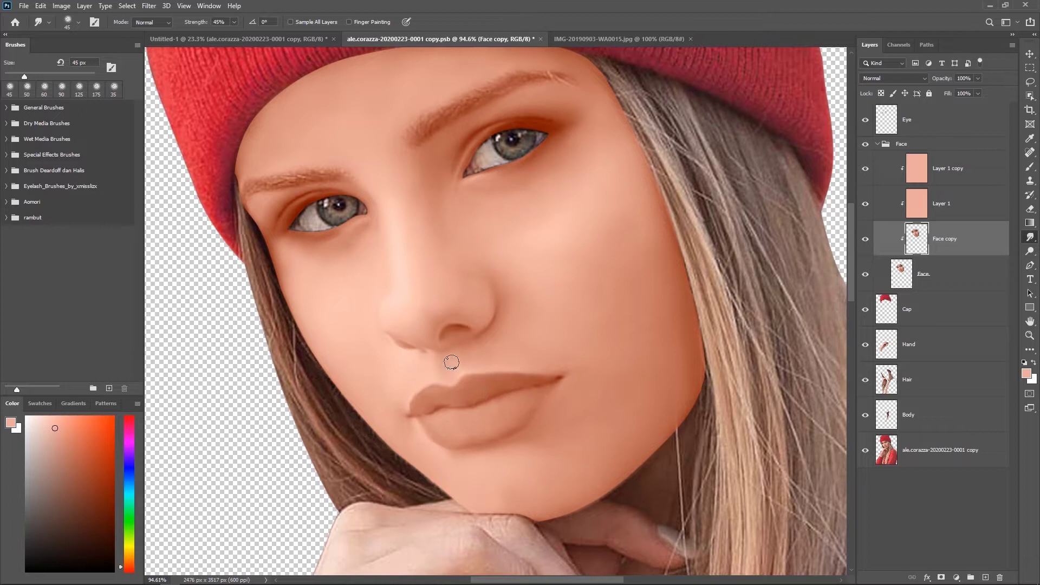
scroll(451, 362, "down", 5)
- Add a clipped Selective Color layer shifting Yellows (Cyan +10, Magenta +16) and copy the two peach layers for the hand
left_click(958, 171)
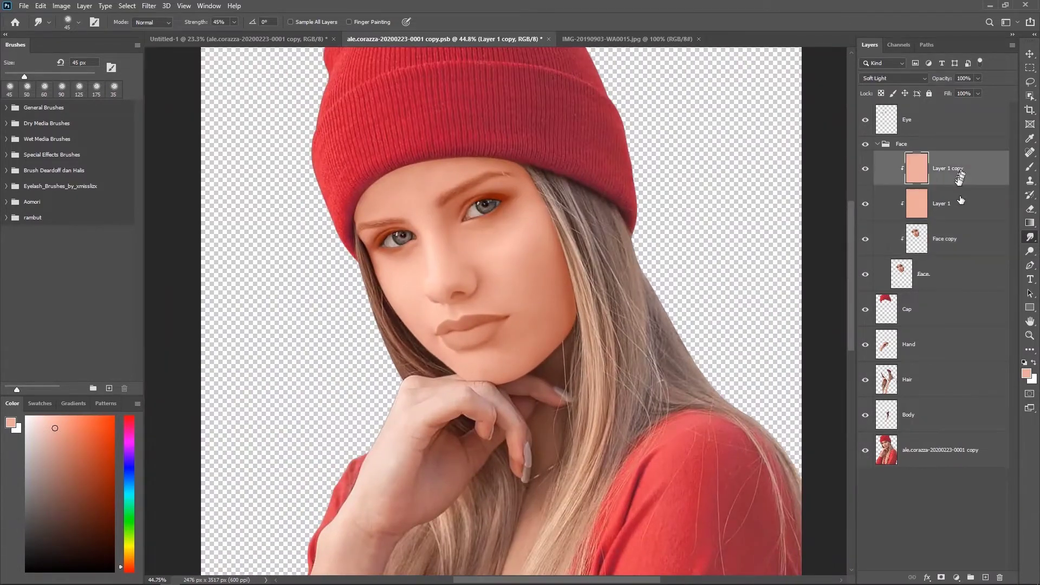
left_click_drag(748, 244, 759, 264)
key("ctrl+alt+g")
left_click(757, 220)
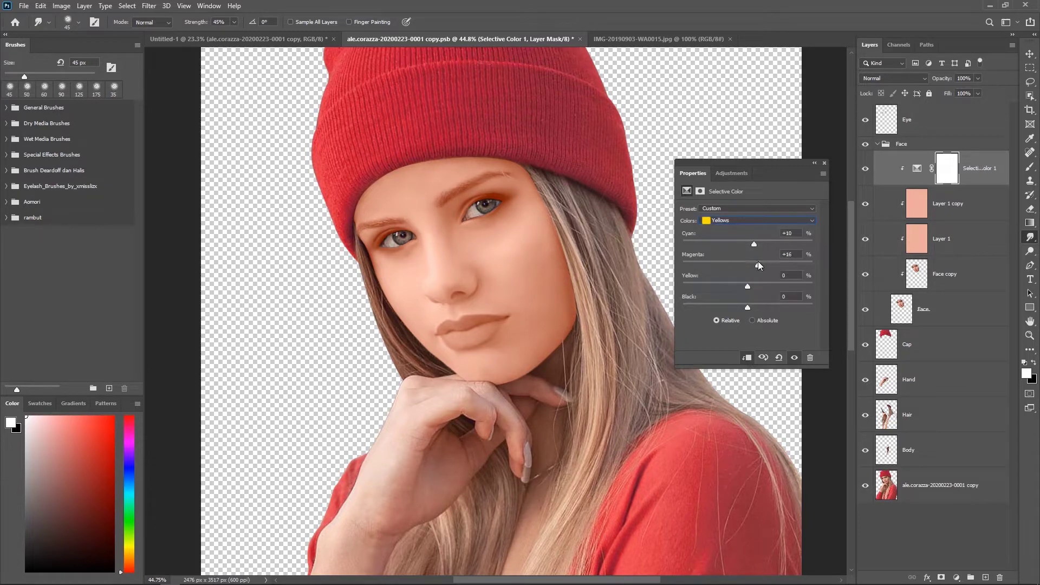
left_click(865, 169)
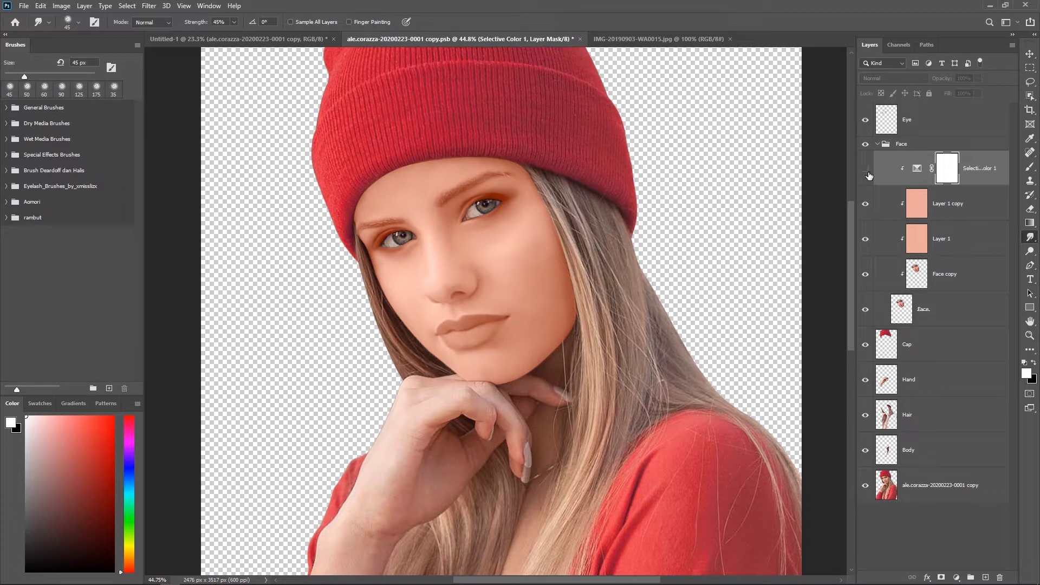
scroll(574, 309, "down", 3)
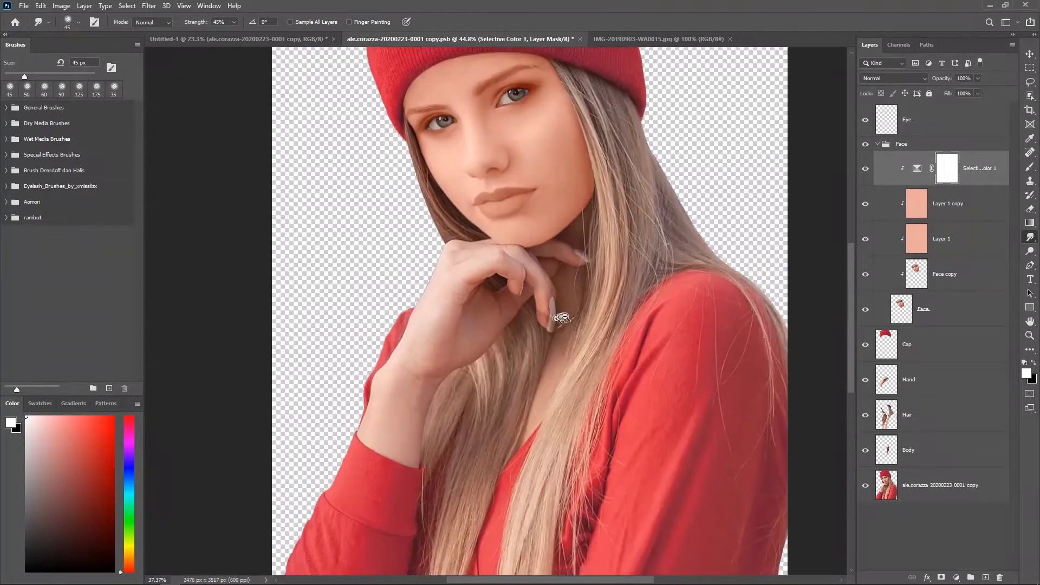
left_click_drag(941, 239, 921, 368)
- Clip both peach copies to Hand, group them with it, and add a clipped Hand copy
left_click(991, 359, "alt")
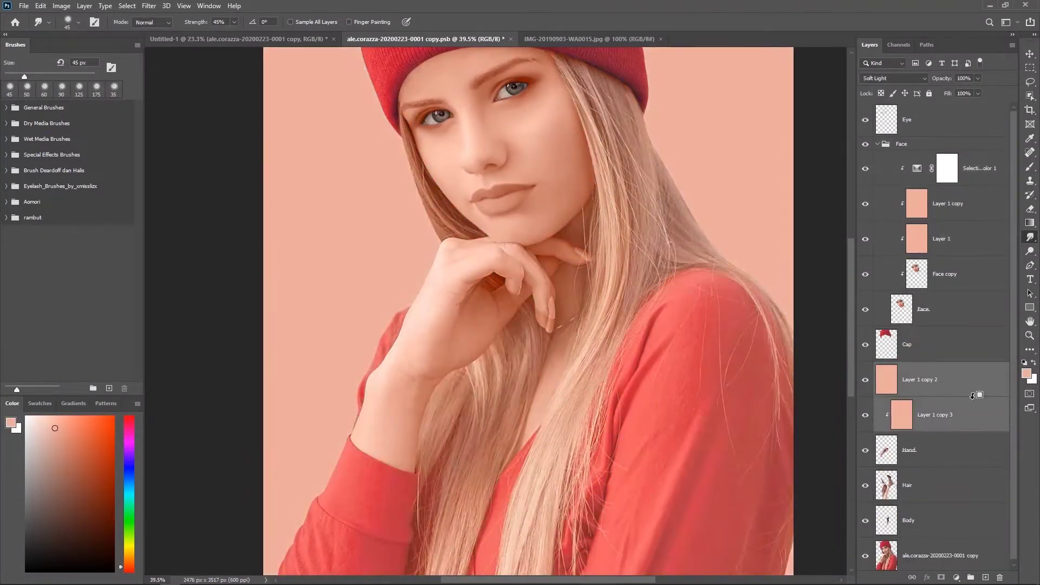
left_click(877, 144)
left_click(931, 274)
scroll(603, 340, "down", 1, "alt")
left_click_drag(604, 340, 565, 348)
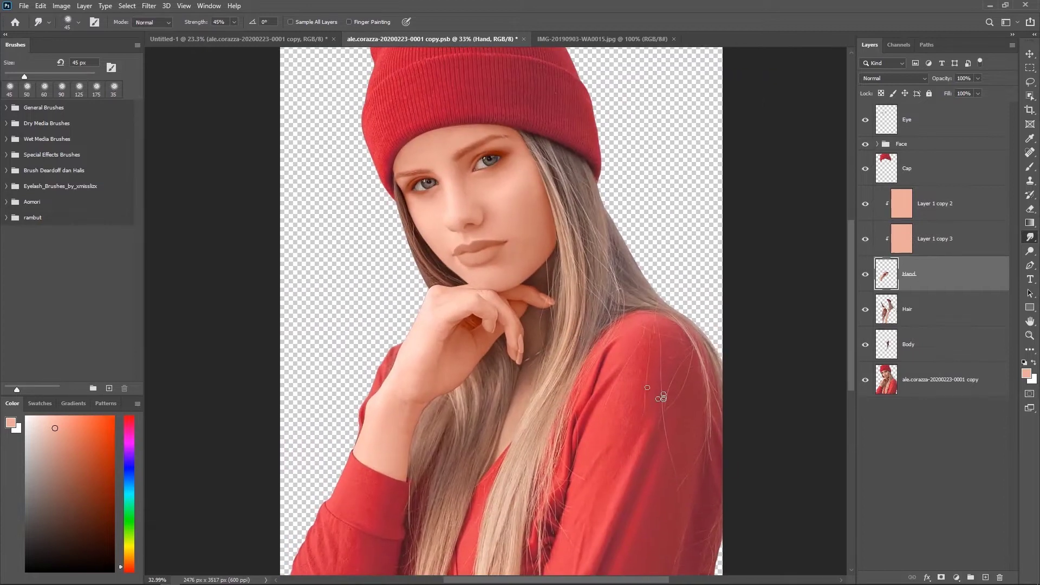
left_click(928, 201, "shift")
key("ctrl+g")
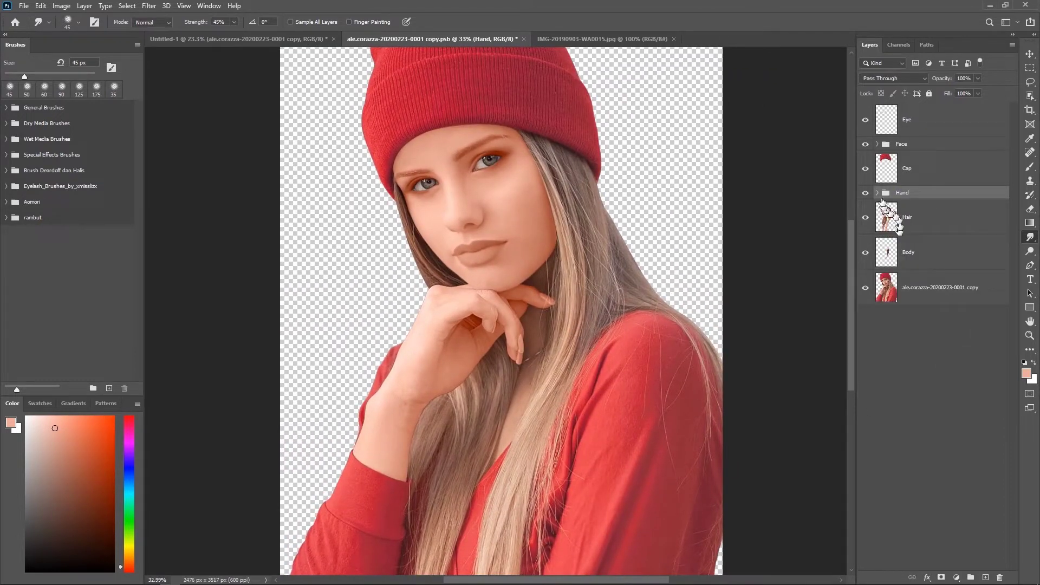
key("ctrl+j")
key("ctrl+alt+g")
- Smudge the wrist, wrist crease and curled fingers smooth with an enlarged brush
scroll(365, 339, "up", 2)
key("]")
key("]")
key("]")
mouse_move(364, 339)
left_mouse_down()
mouse_move(318, 395)
mouse_move(336, 403)
mouse_move(344, 353)
left_mouse_up()
key("]")
key("]")
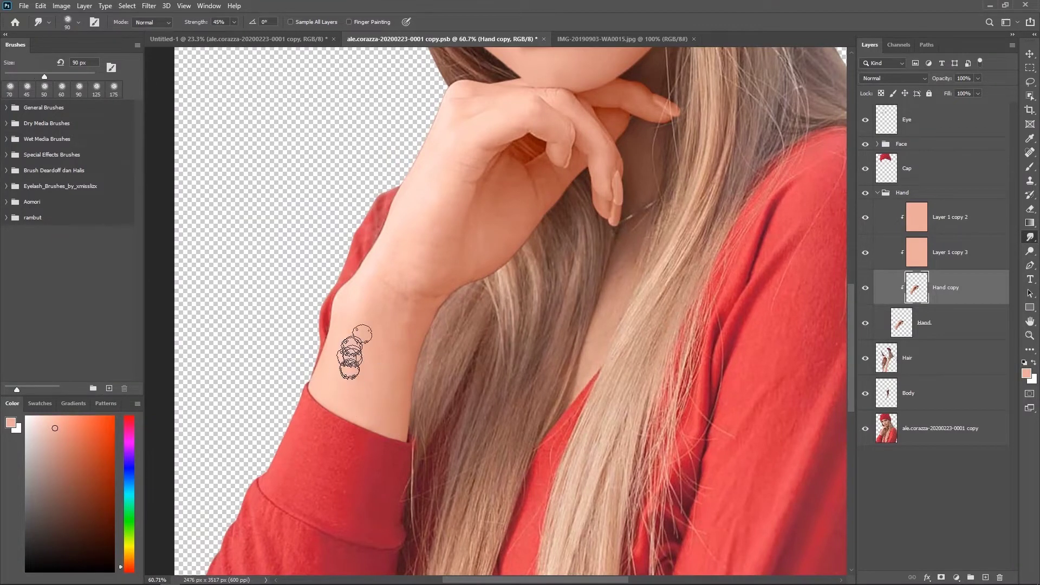
mouse_move(360, 271)
left_mouse_down()
mouse_move(430, 314)
mouse_move(395, 301)
mouse_move(372, 244)
mouse_move(406, 274)
mouse_move(457, 174)
mouse_move(439, 152)
left_mouse_up()
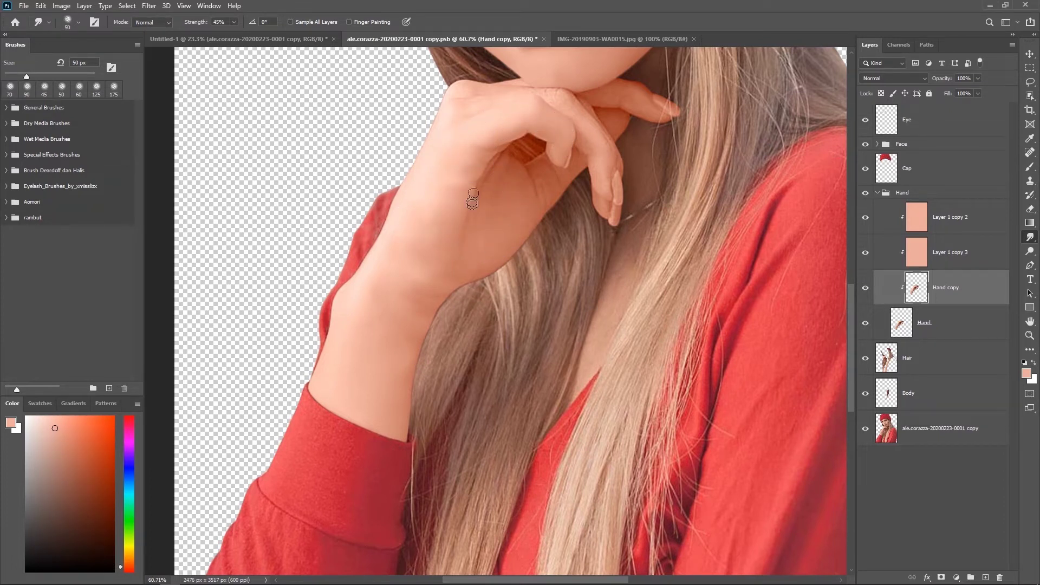
key("bracketright")
key("bracketright")
scroll(466, 179, "up", 3)
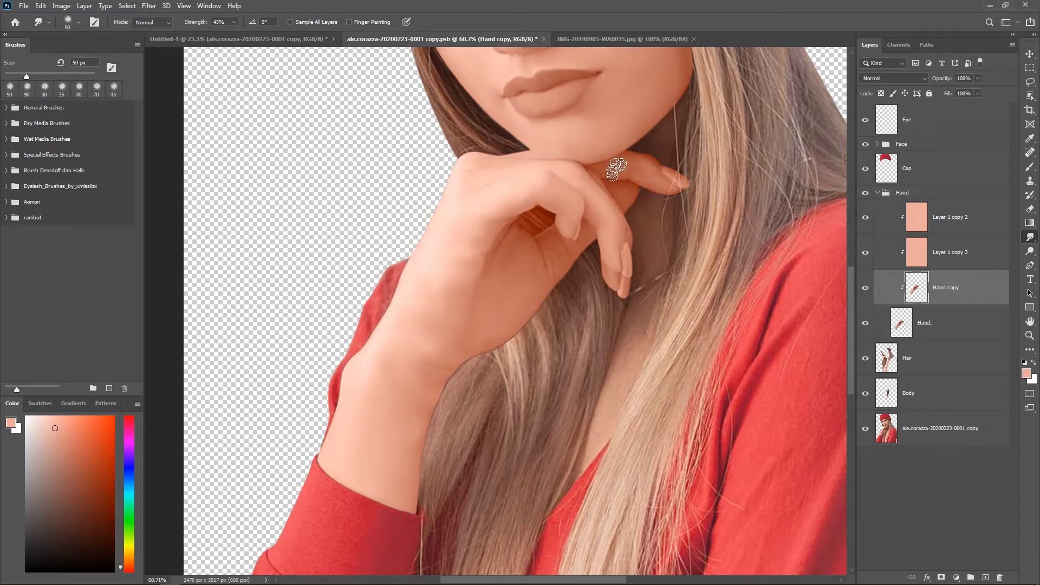
scroll(616, 168, "up", 3)
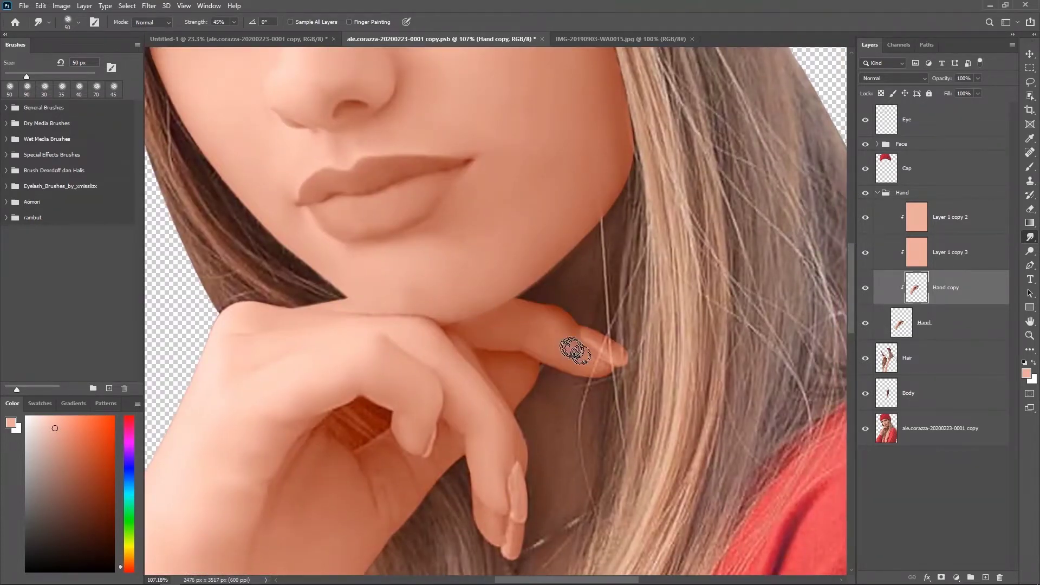
left_click_drag(605, 333, 640, 322)
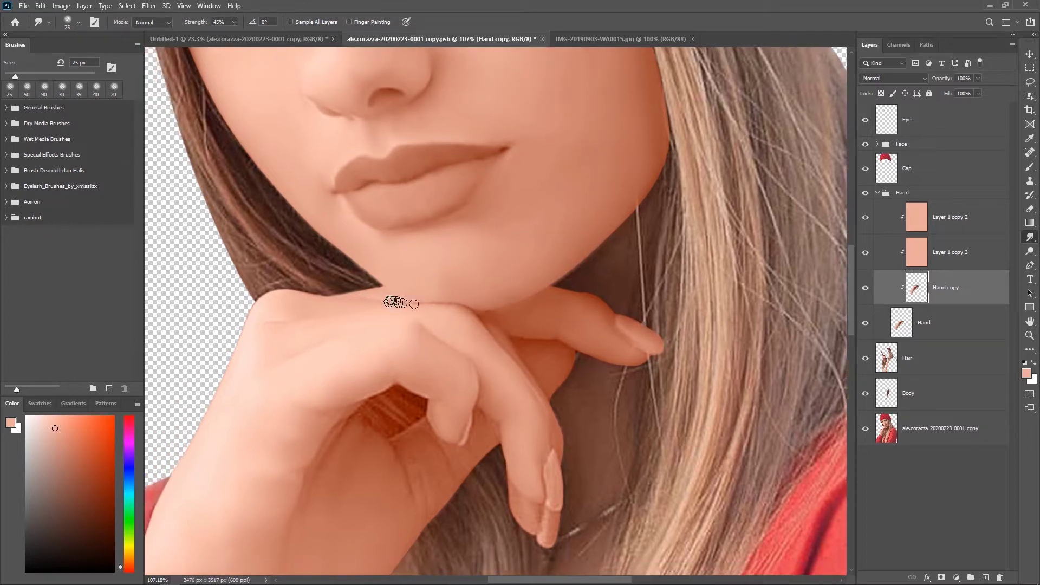
left_click_drag(422, 370, 365, 292)
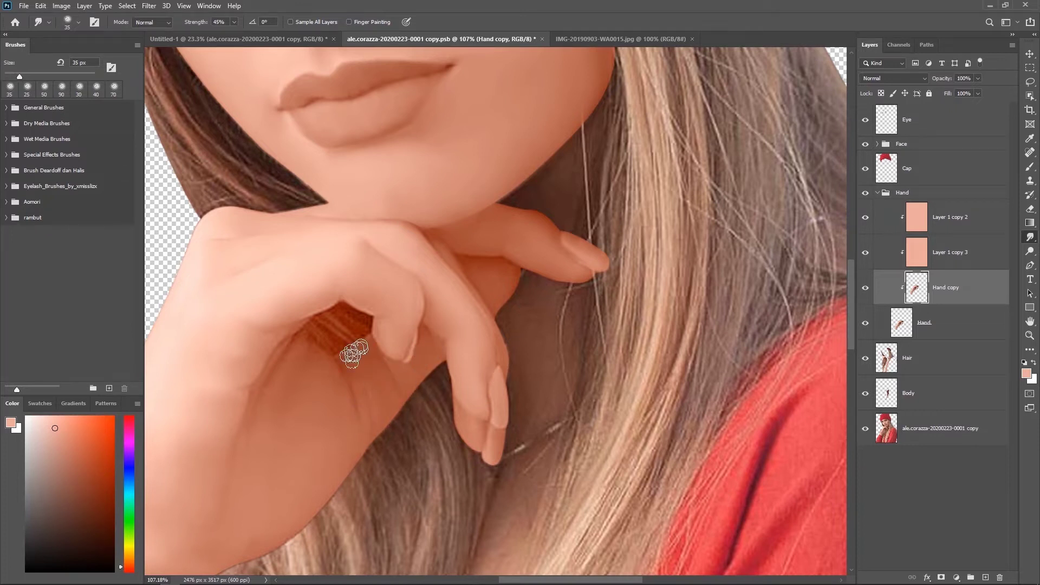
scroll(500, 288, "down", 5)
left_click_drag(336, 449, 377, 348)
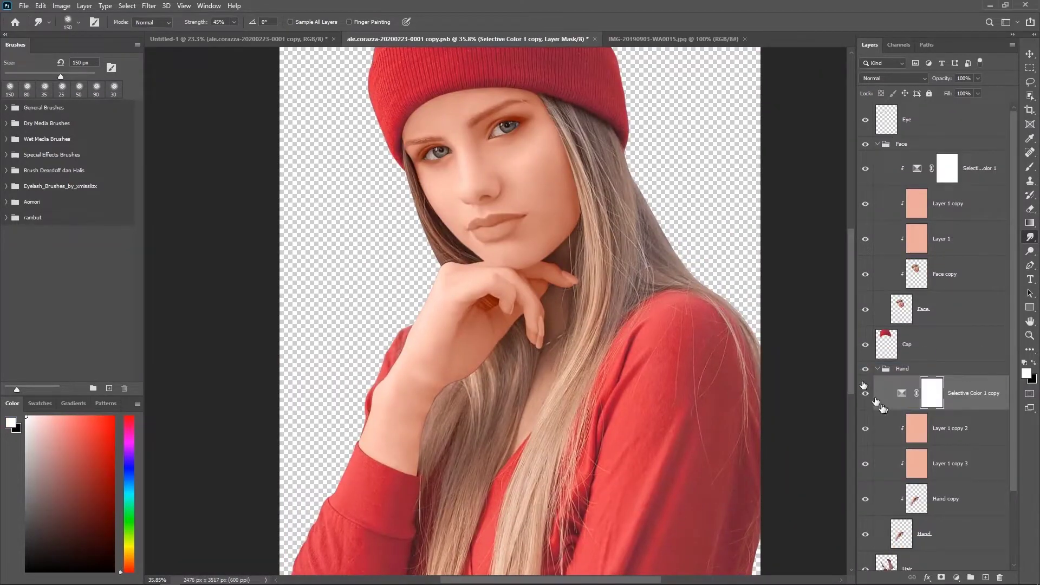
- Trace a closed path around the gap between the fingers and load it as a selection
left_click(878, 368)
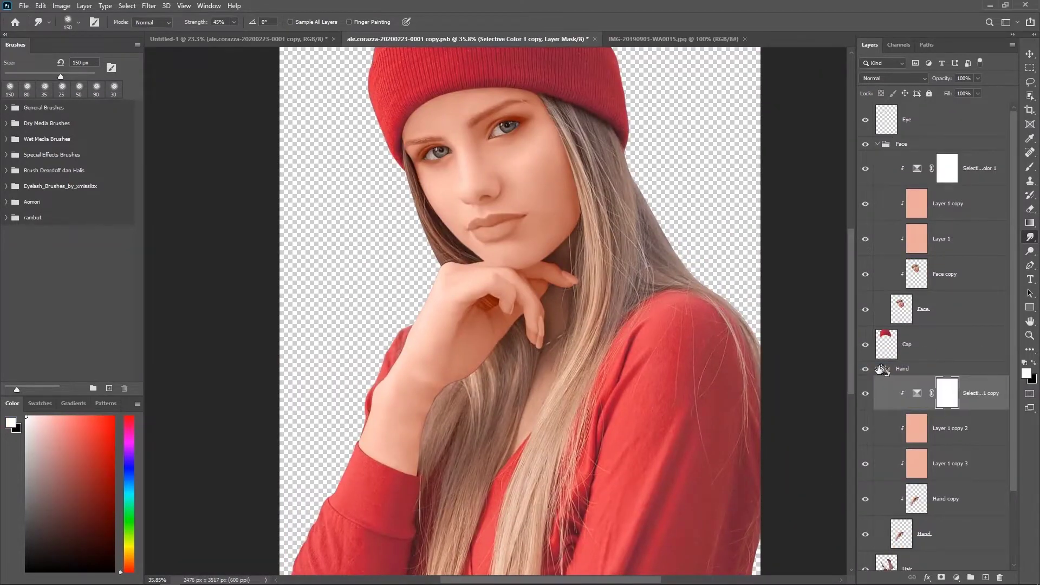
key("p")
scroll(460, 348, "up", 3)
scroll(440, 354, "up", 3)
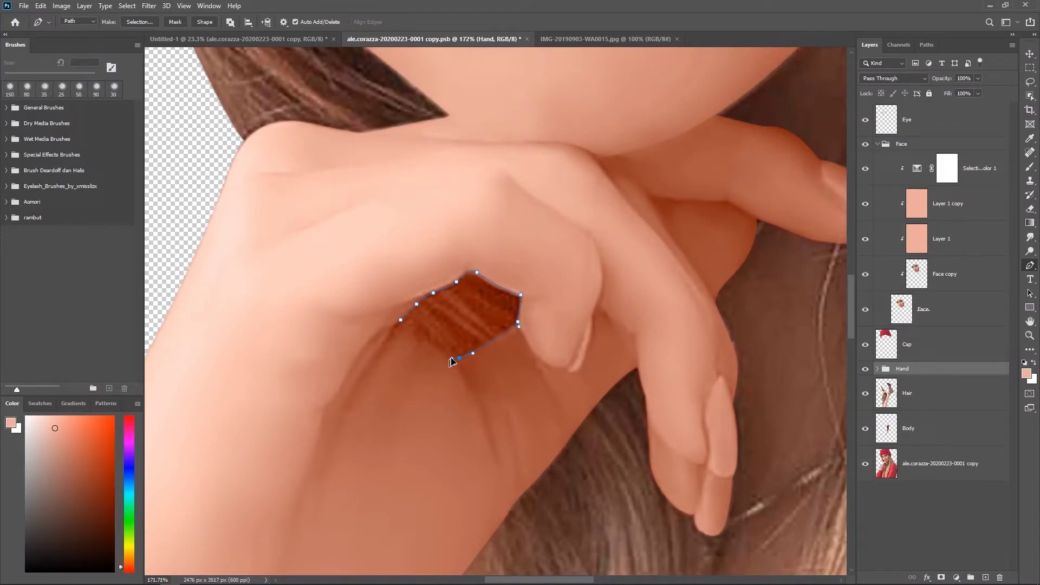
left_click(401, 324)
key("ctrl+Return")
- Delete the reddish patch between the fingers on the original Hand layer, then restore the selection
left_click(877, 368)
scroll(931, 412, "down", 3)
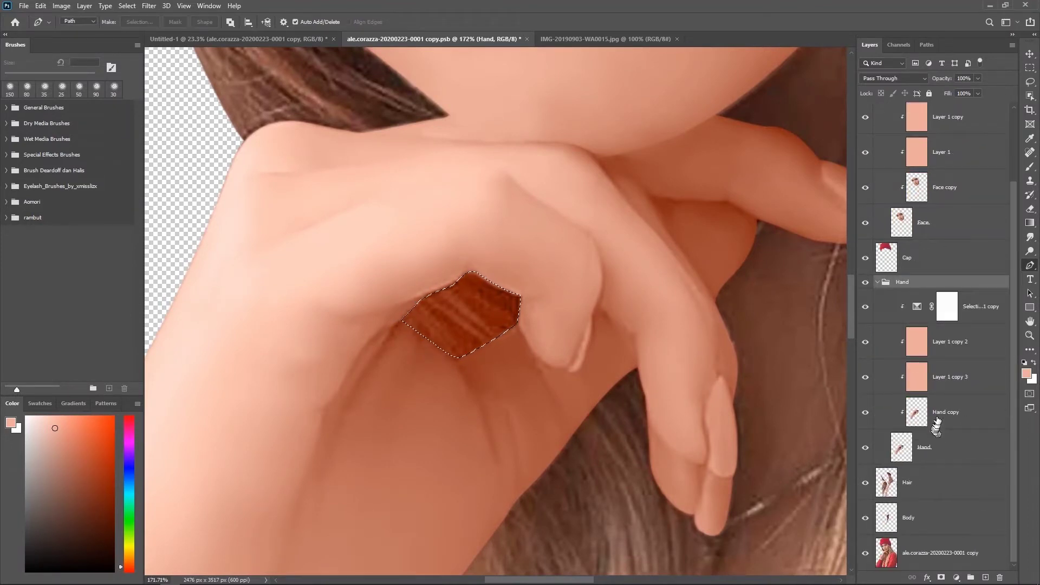
left_click(941, 446)
key("Delete")
key("ctrl+d")
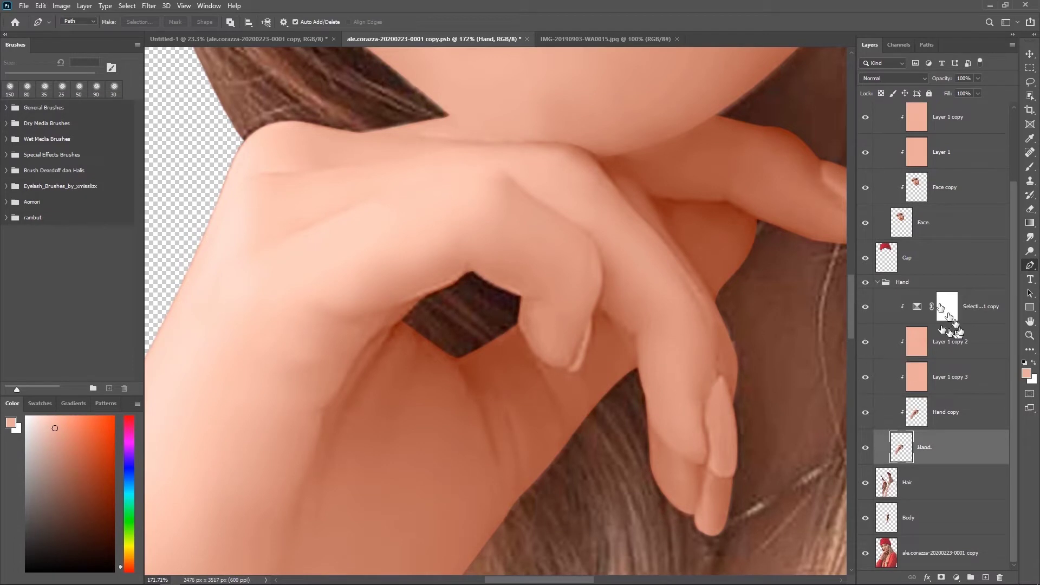
left_click(947, 414)
key("ctrl+z")
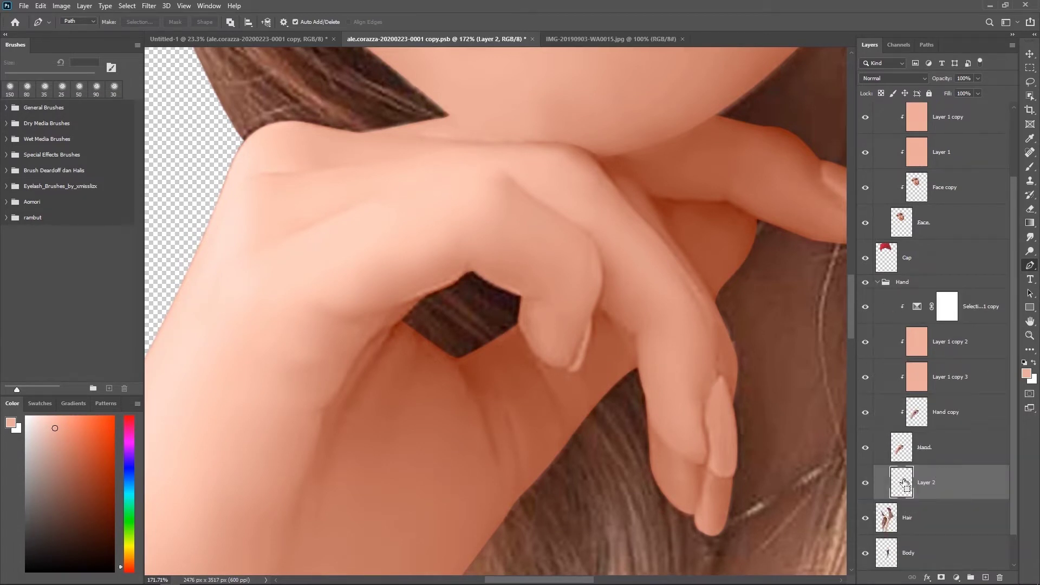
- Drop the finger-gap selection, collapse the Face group and select Hand copy in the Hand group
scroll(910, 444, "up", 3)
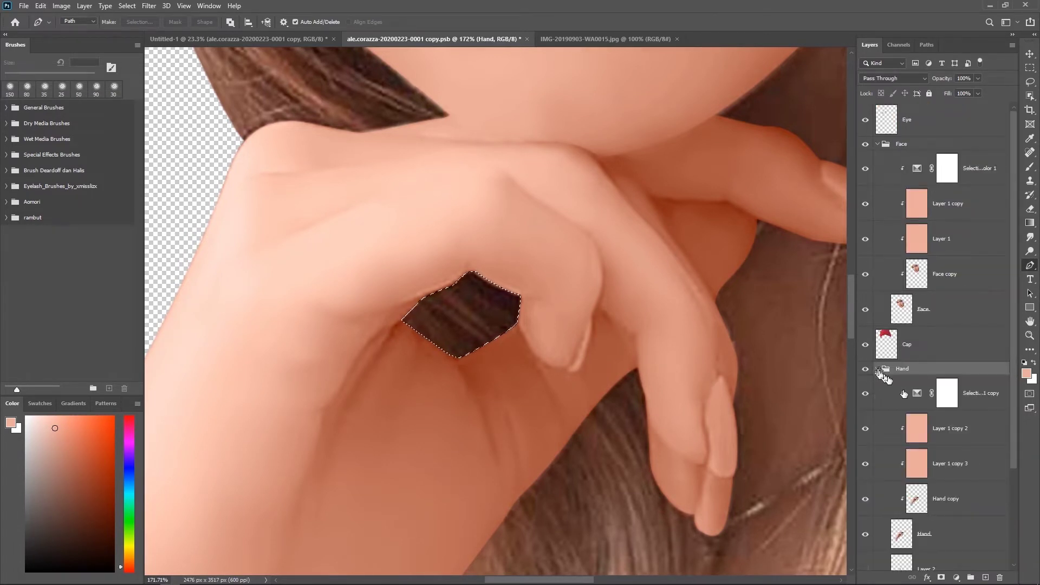
scroll(929, 498, "down", 2)
left_click(878, 290)
key("ctrl+d")
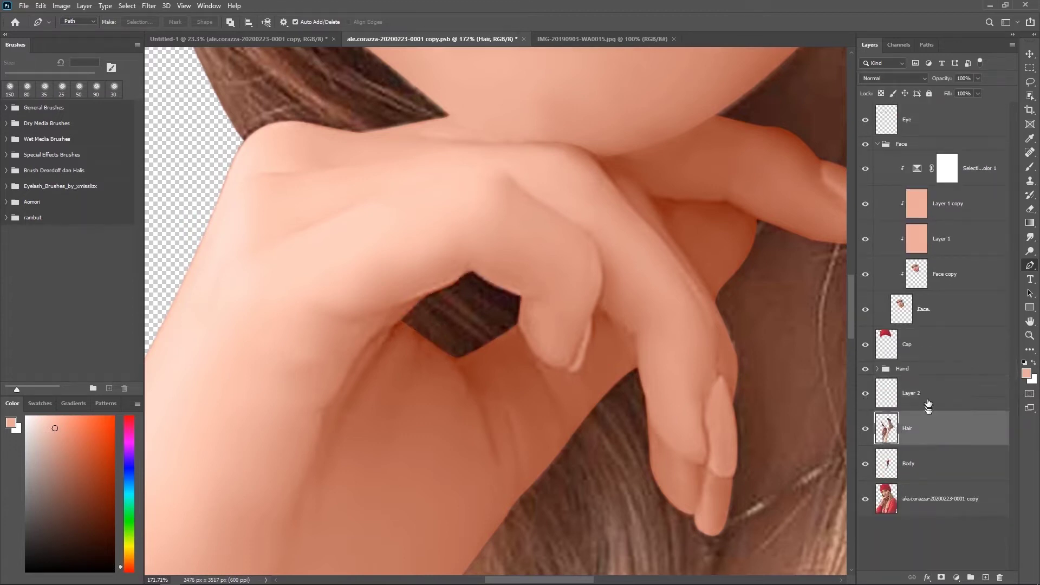
left_click(910, 144)
left_click(877, 144)
left_click(877, 193)
left_click(945, 322)
- Smudge the edges of the gap between the fingers with the Smudge tool
key("r")
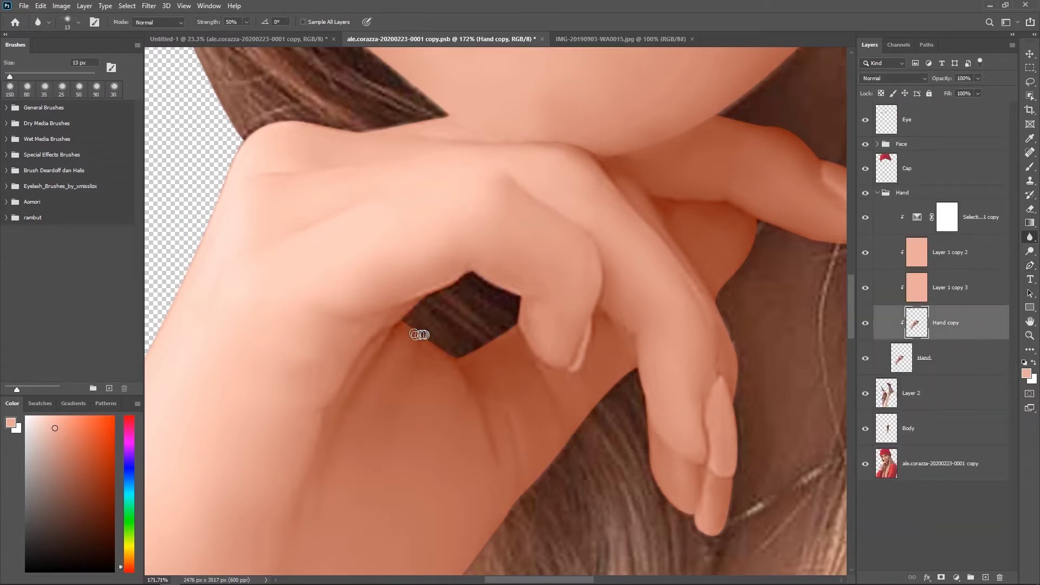
right_click(1029, 237)
left_click(1002, 259)
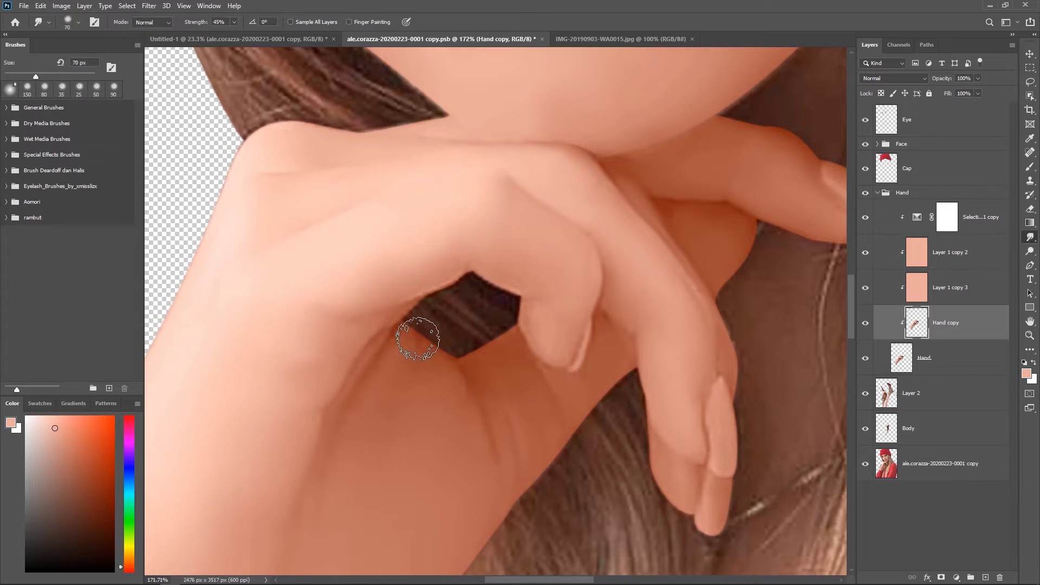
mouse_move(465, 357)
left_mouse_down()
mouse_move(495, 283)
mouse_move(477, 274)
mouse_move(407, 314)
mouse_move(531, 333)
left_mouse_up()
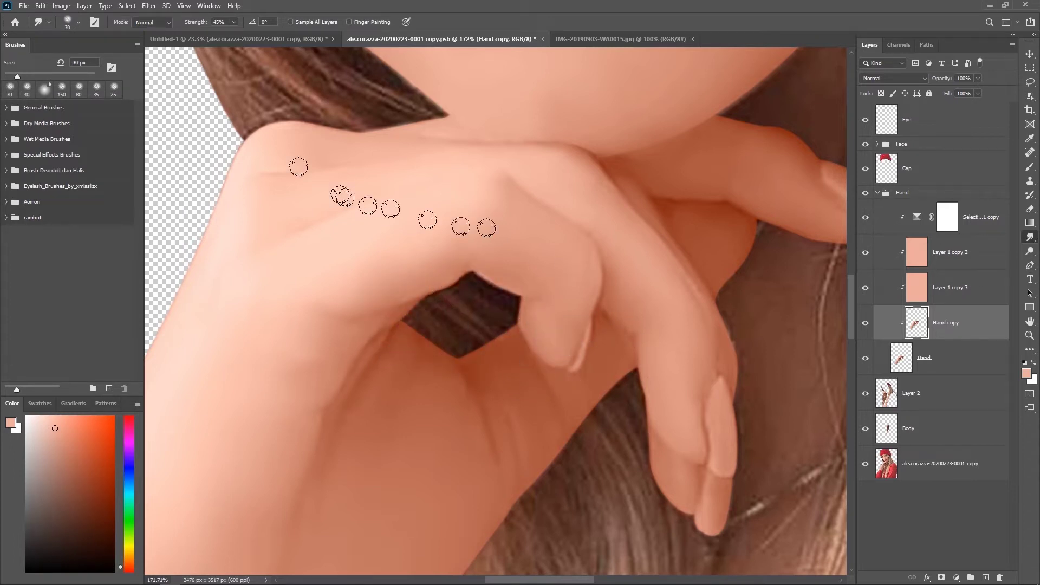
key("ctrl+0")
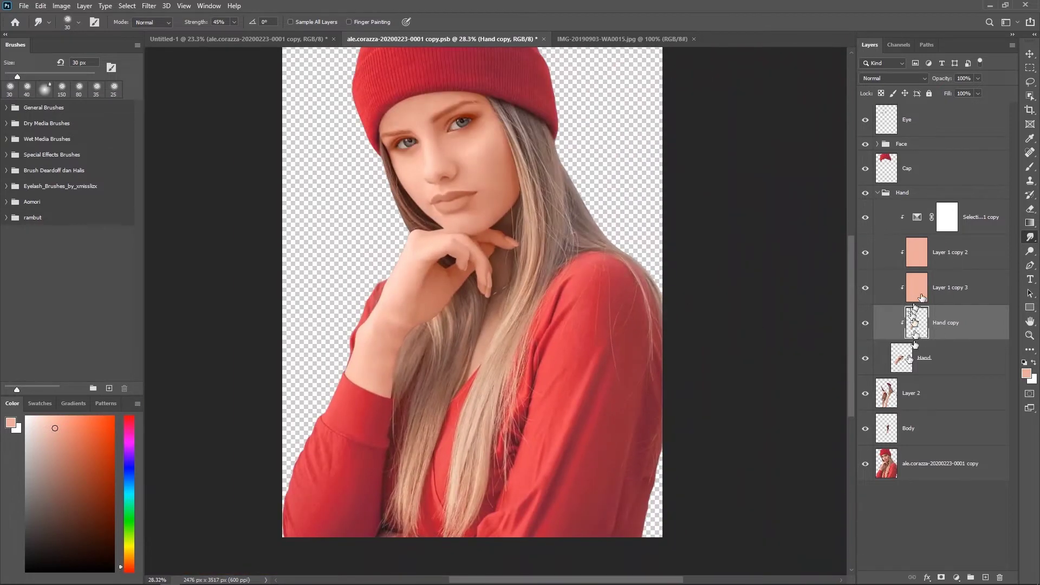
- Copy both skin-tone fill layers down below Layer 2 for the body
left_click(953, 252)
left_click(950, 287, "shift")
left_click_drag(949, 287, 943, 401)
left_click(877, 193)
- Clip Layer 1 copy 4 and copy 5, and add a clipped Body copy
left_click(879, 305, "alt")
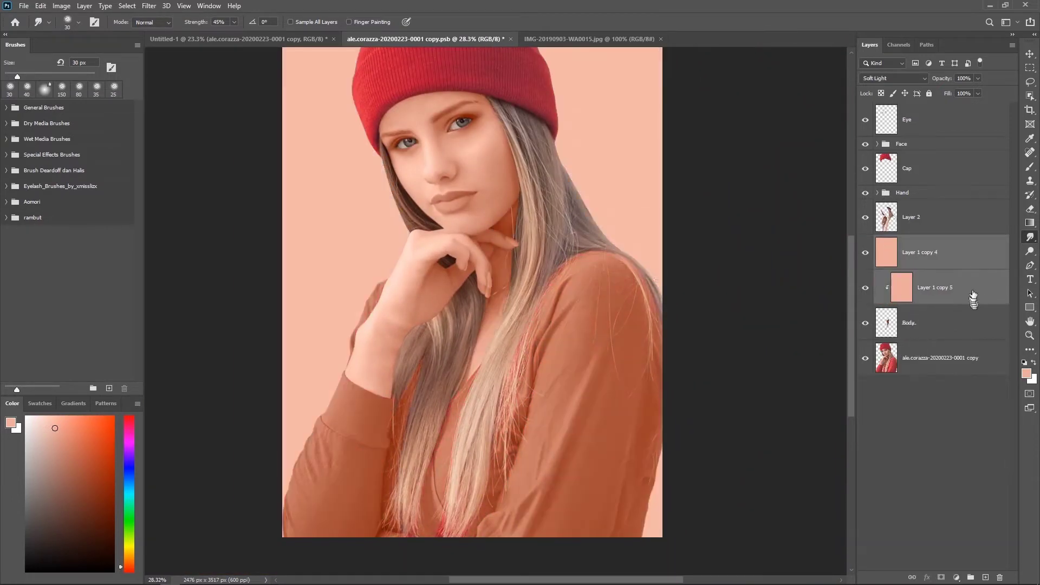
left_click(879, 269, "alt")
left_click(915, 323)
key("ctrl+j")
left_click(879, 340, "alt")
- Smudge the neck skin smooth from the chest up to the jaw
scroll(430, 341, "up", 3)
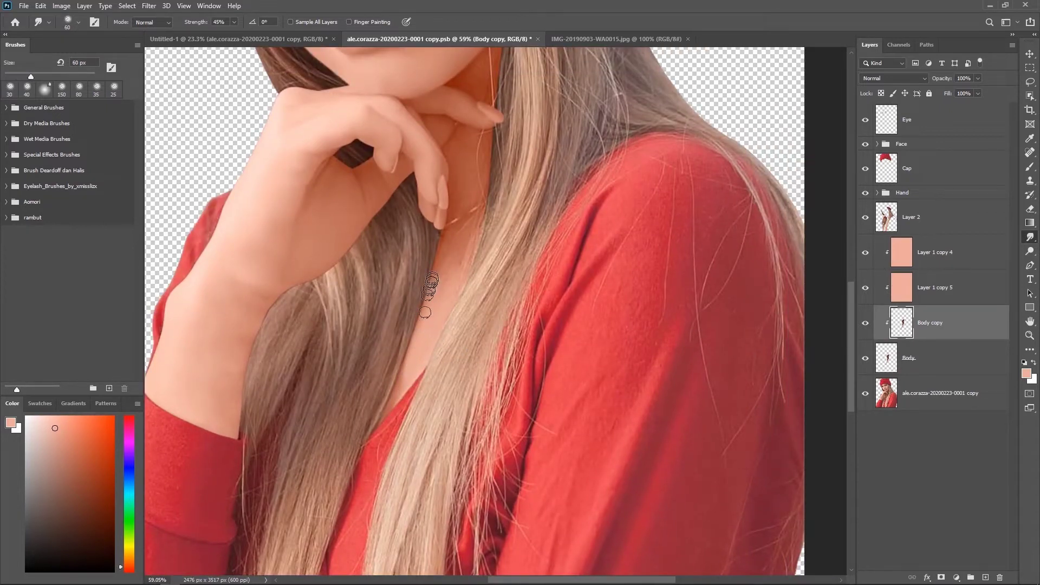
left_click_drag(430, 290, 407, 360)
left_click_drag(433, 302, 425, 305)
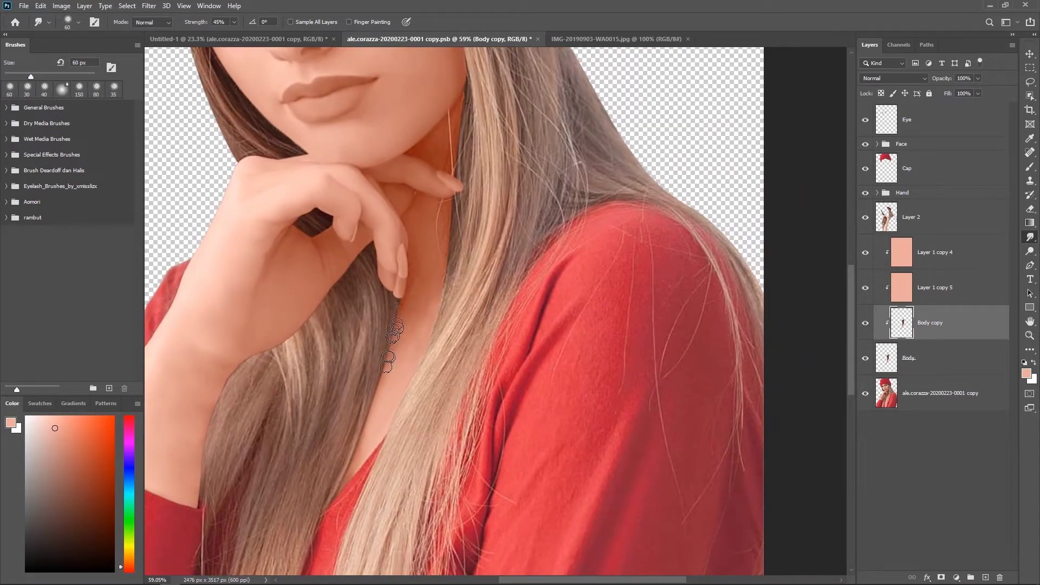
scroll(388, 362, "up", 3)
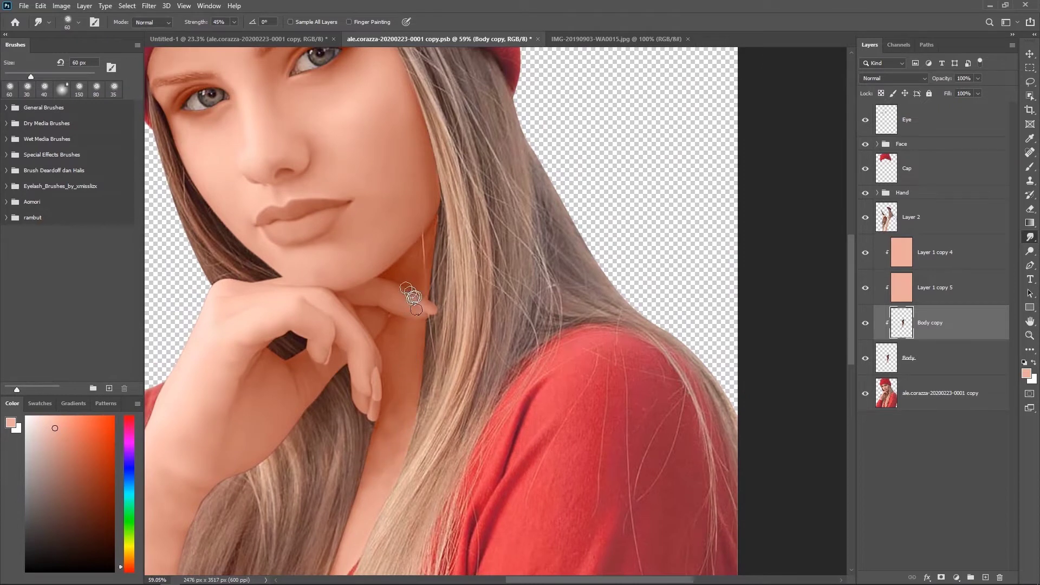
key("bracketright")
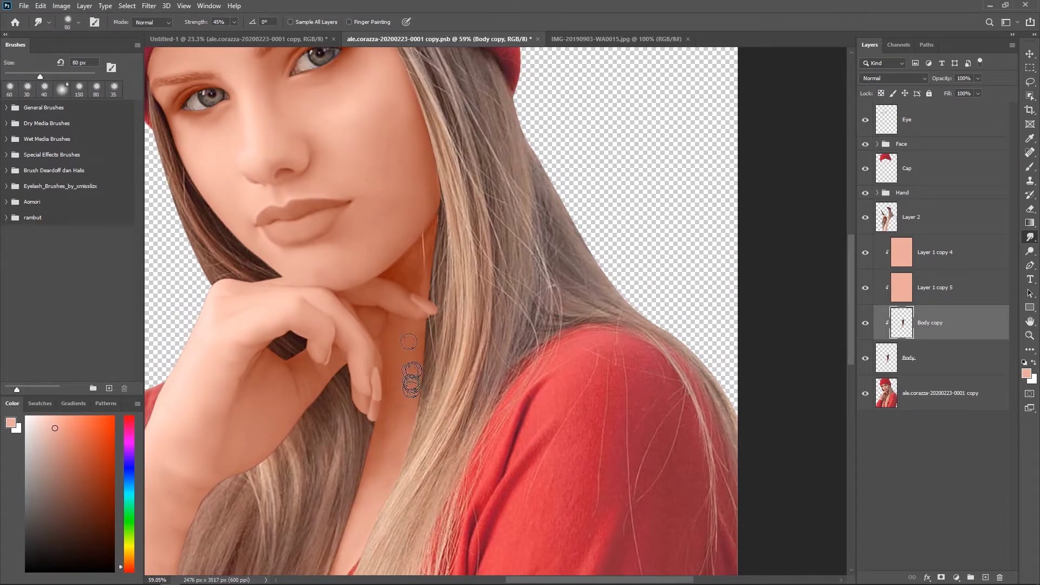
mouse_move(417, 254)
left_mouse_down()
mouse_move(394, 307)
mouse_move(398, 273)
left_mouse_up()
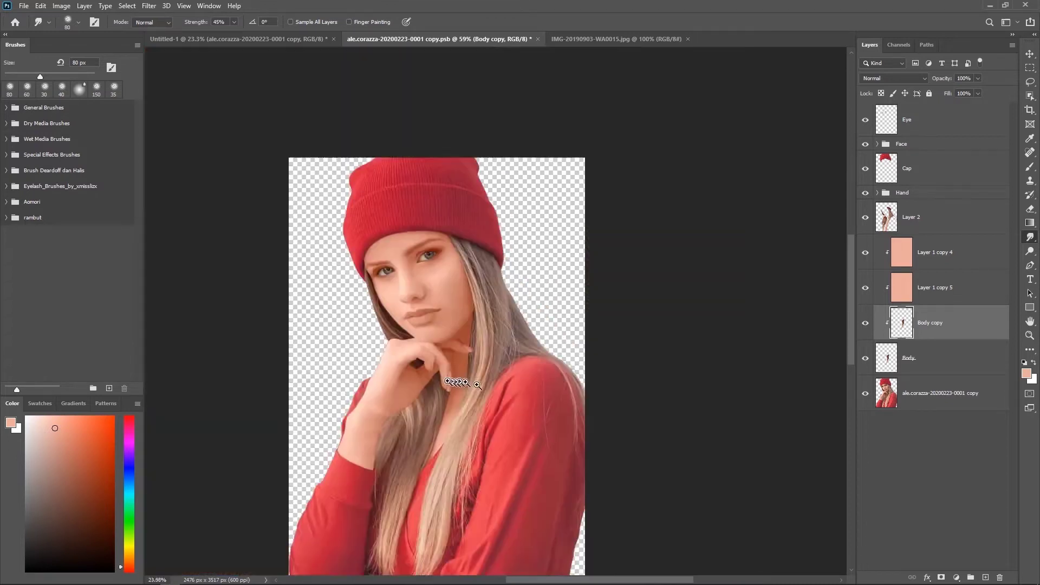
key("ctrl+0")
- Set Layer 1 copy 4 to Multiply at 63% opacity
left_click_drag(865, 252, 867, 322)
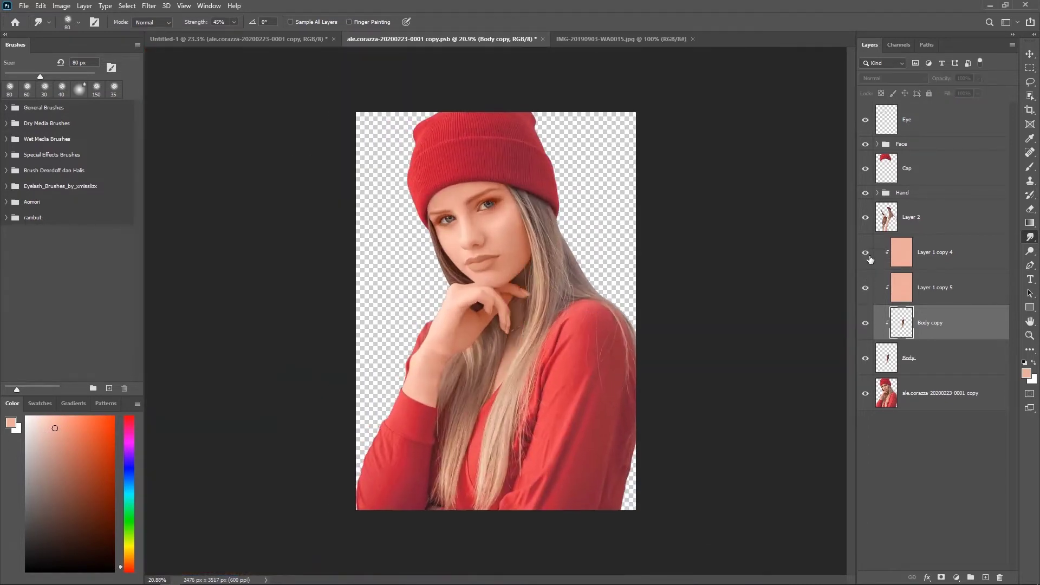
left_click(932, 254)
left_click(894, 78)
left_click(882, 124)
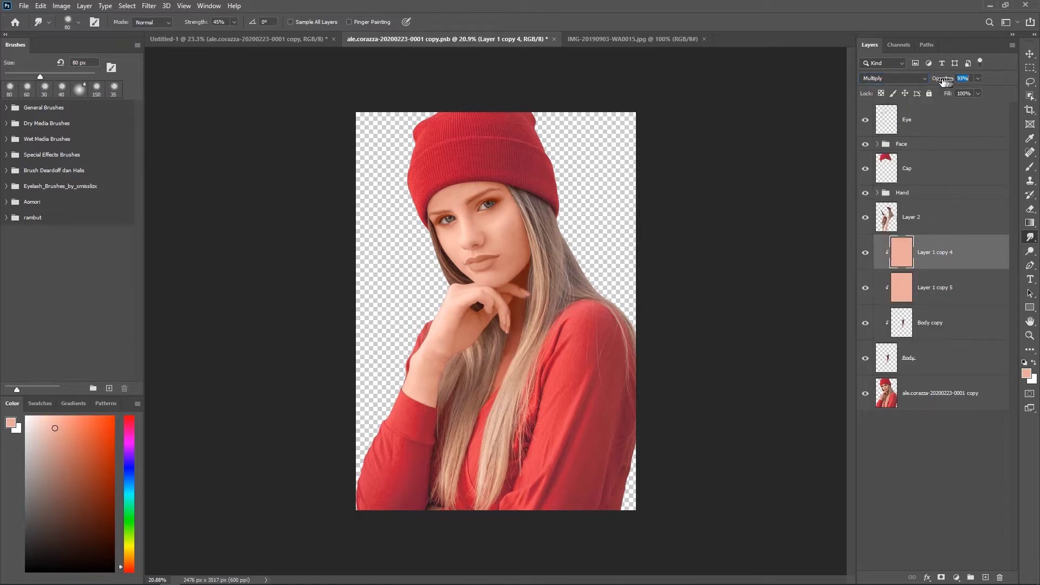
- Group the body layers into a collapsed group named Body
left_click(920, 358, "shift")
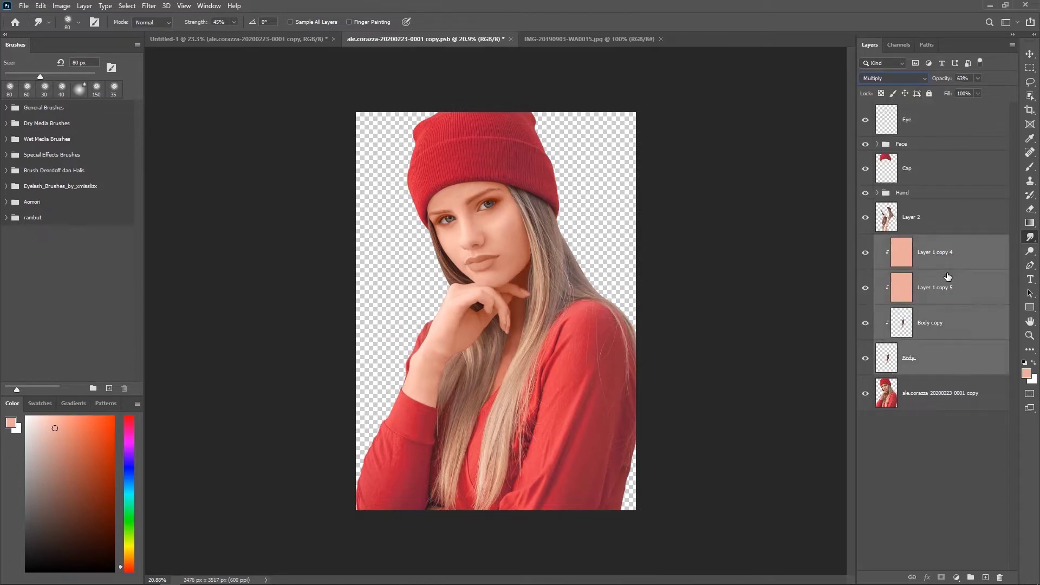
key("ctrl+g")
double_click(904, 240)
key("Return")
left_click(877, 241)
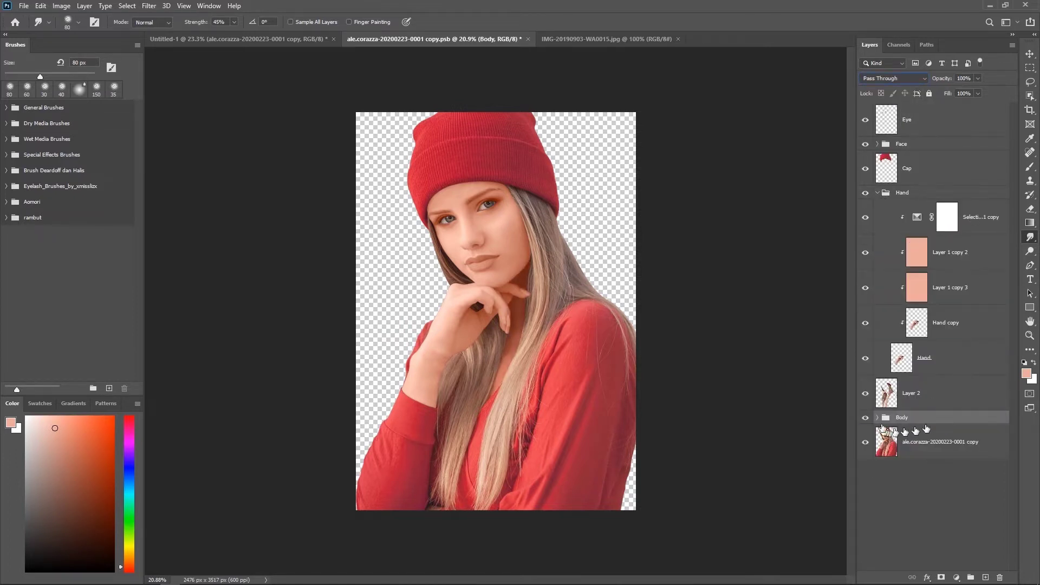
left_click(877, 241)
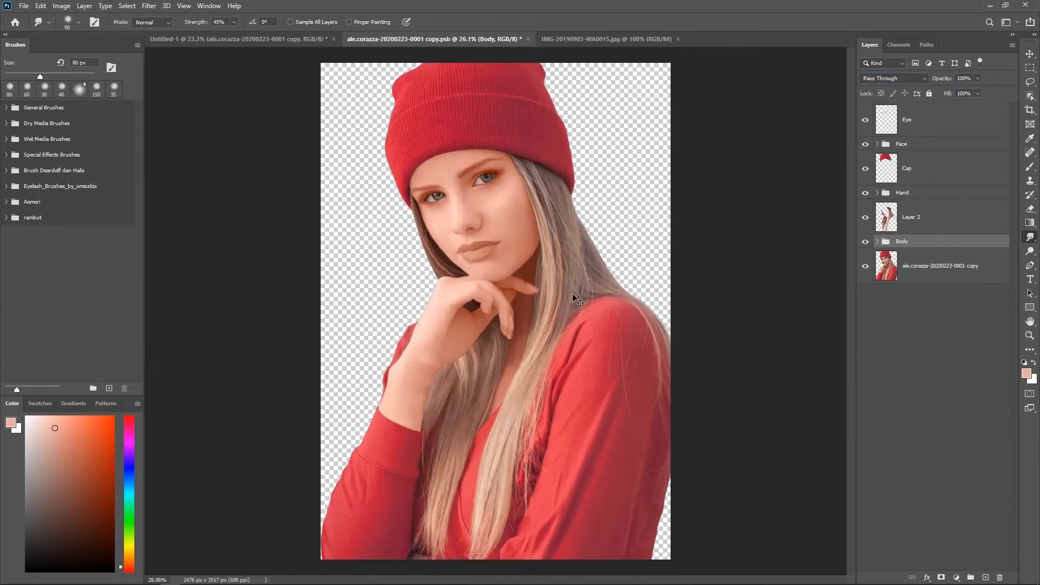
- Add a Color-blend Layer 3 in the Face group and brush pink over the lips
left_click(985, 578)
left_click(894, 78)
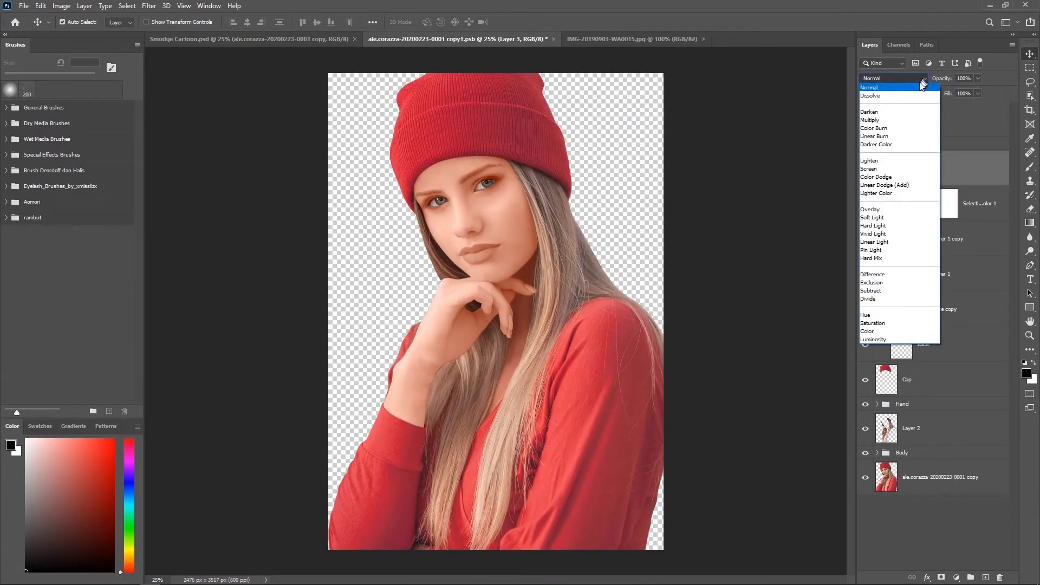
left_click(875, 296)
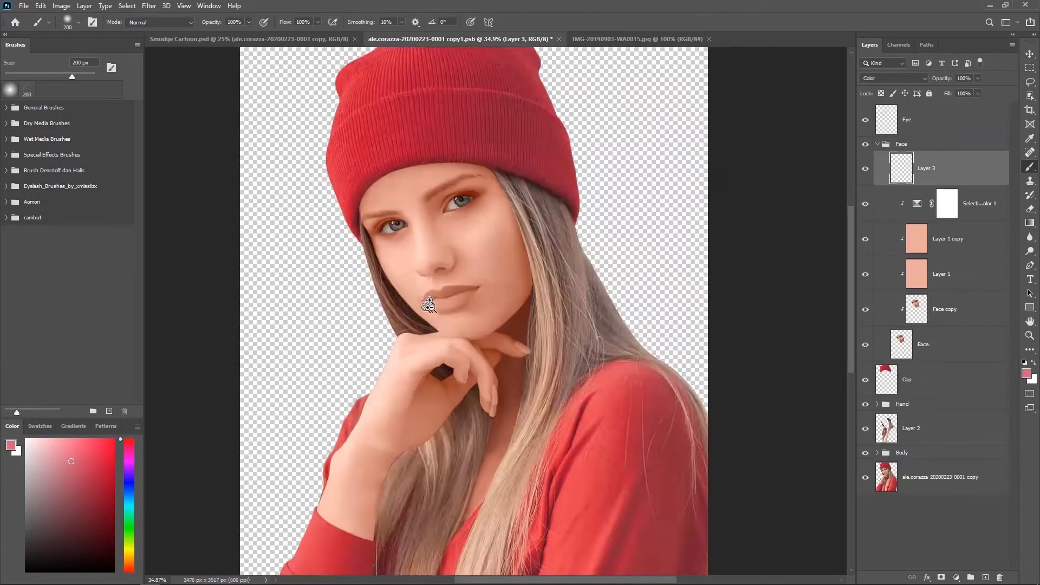
scroll(429, 306, "up", 2, "alt")
key("bracketleft")
key("bracketleft")
key("bracketleft")
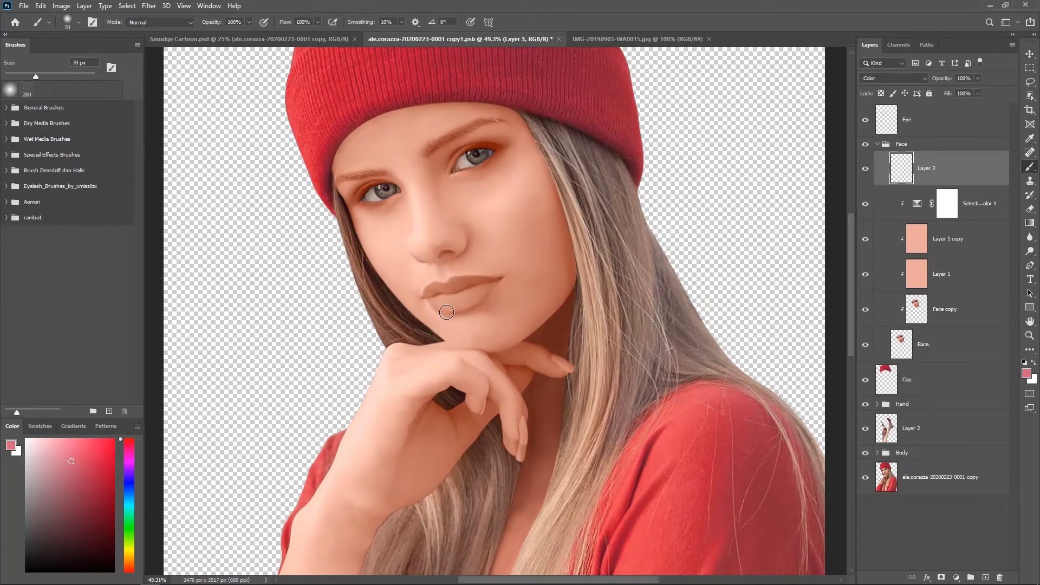
scroll(446, 312, "up", 2, "alt")
scroll(432, 343, "up", 2, "alt")
scroll(385, 318, "up", 1, "alt")
key("bracketleft")
key("bracketleft")
key("bracketleft")
mouse_move(369, 341)
left_mouse_down()
mouse_move(411, 334)
mouse_move(414, 355)
mouse_move(529, 275)
left_mouse_up()
key("bracketleft")
key("bracketleft")
key("bracketleft")
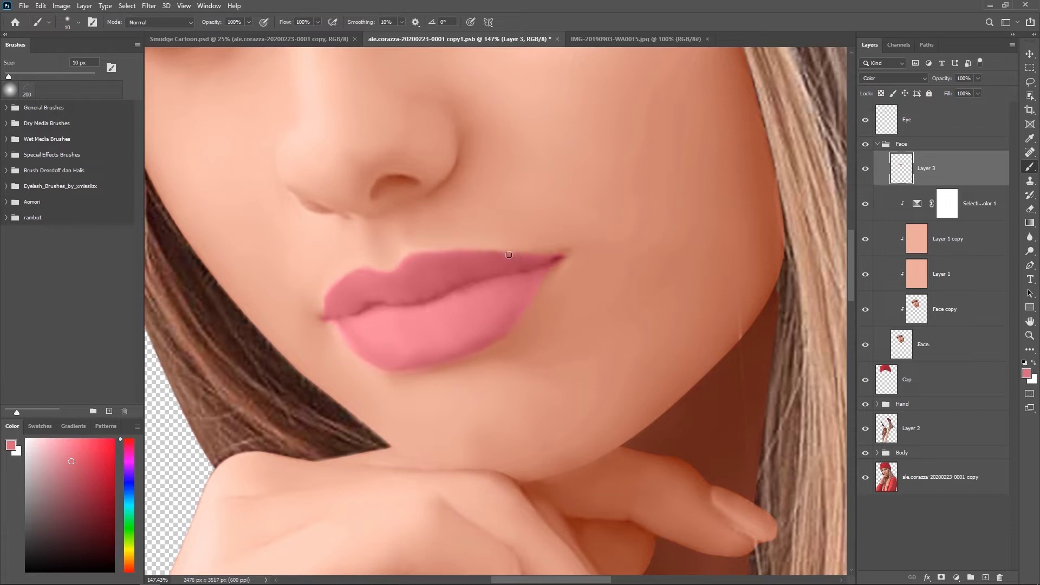
- Shift the hue of the pink lip colour with Hue/Saturation
scroll(509, 254, "down", 5)
scroll(550, 295, "down", 2)
key("ctrl+u")
left_click_drag(710, 164, 717, 164)
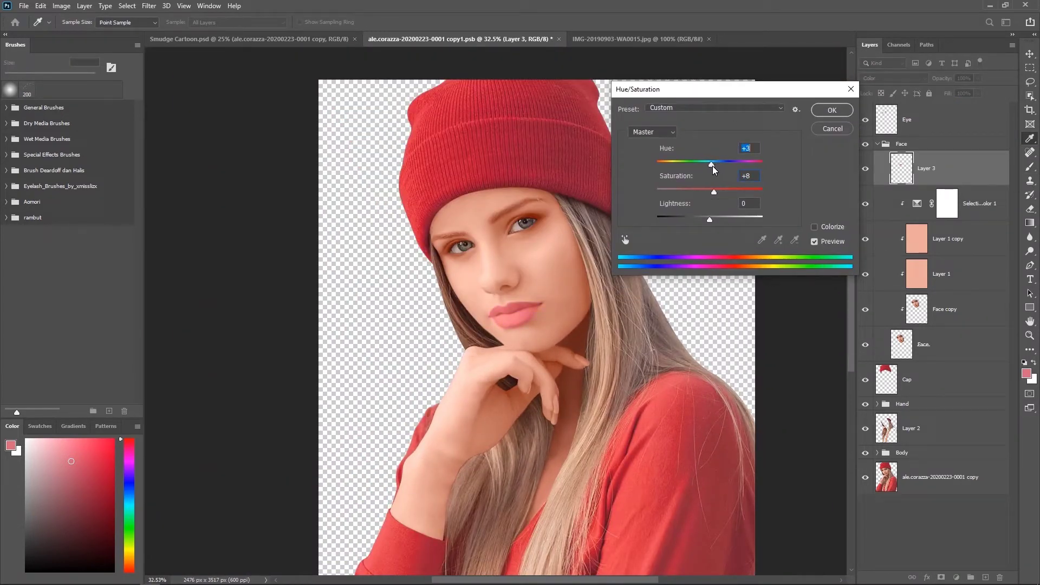
- Confirm the hue change and duplicate Layer 3 as a Multiply-blended copy
key("Return")
key("ctrl+j")
left_click(893, 78)
left_click(888, 121)
scroll(591, 296, "up", 2)
- Add a layer mask to Layer 3 copy and set the brush to 42% opacity
left_click(942, 578)
key("d")
scroll(379, 271, "up", 2)
key("bracketright")
key("bracketright")
key("bracketright")
key("4")
key("2")
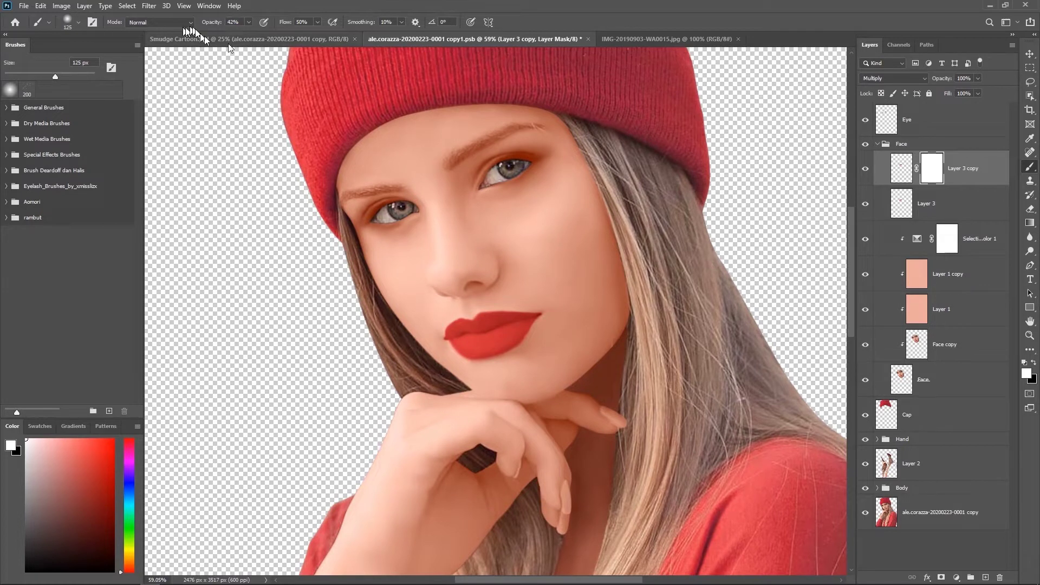
- Paint black on the mask to soften the lips' lower, upper and corner edges
scroll(509, 422, "up", 3)
key("bracketleft")
key("bracketleft")
key("bracketleft")
key("x")
key("bracketright")
key("bracketright")
key("bracketright")
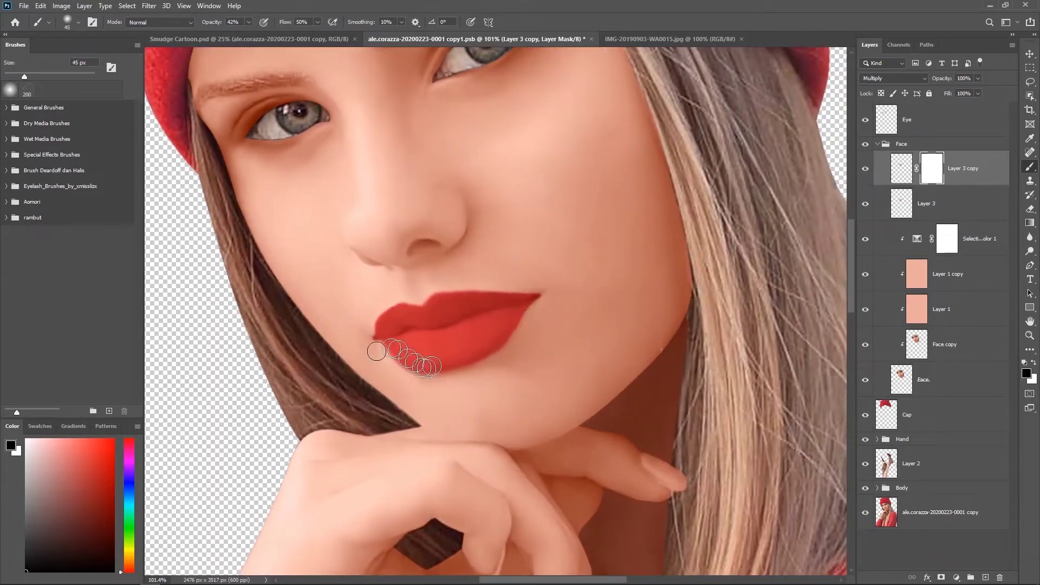
left_click_drag(522, 331, 408, 368)
left_click_drag(488, 352, 395, 373)
left_click_drag(379, 325, 541, 281)
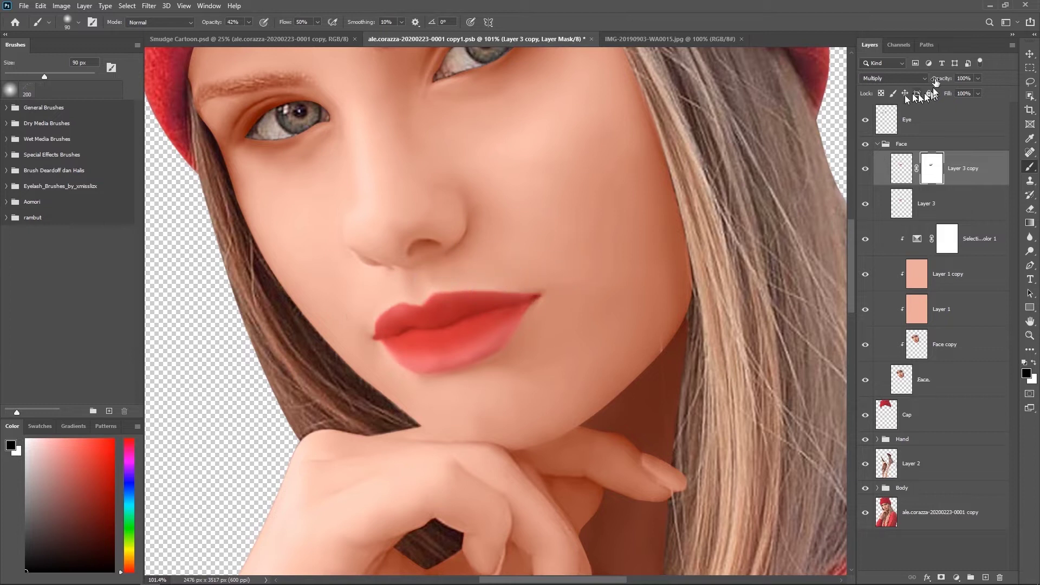
- Lower Layer 3 copy's opacity to 64% and reselect Layer 3 for smudging
left_click_drag(941, 78, 921, 78)
key("bracketright")
key("bracketright")
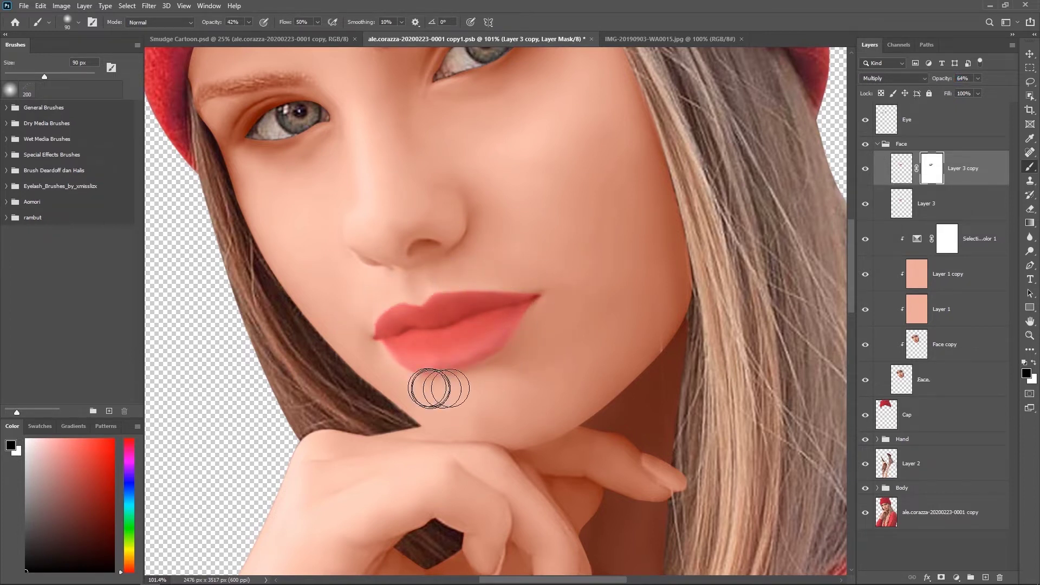
left_click(931, 203)
left_click(1031, 243)
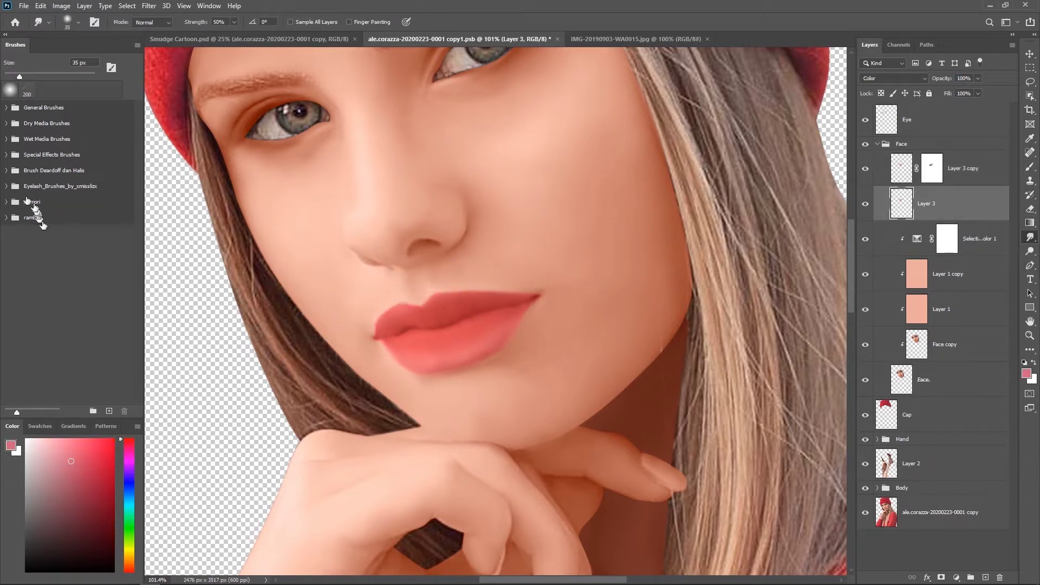
- Zoom in and smudge the lower lip's edge smooth, then zoom out and collapse the Face group
key("bracketright")
left_click_drag(510, 353, 534, 279)
key("bracketleft")
key("bracketleft")
key("bracketleft")
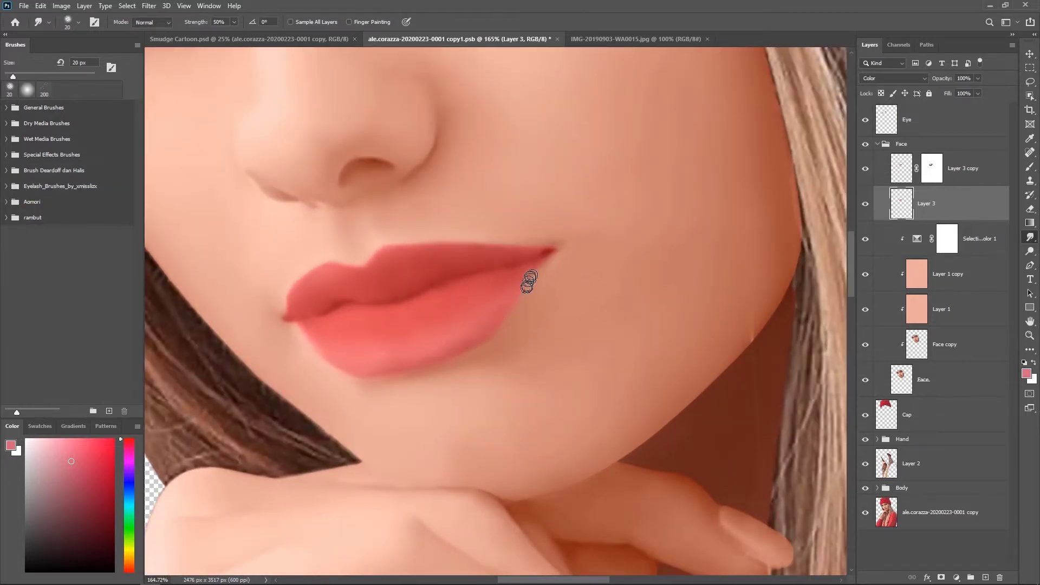
left_click(864, 169)
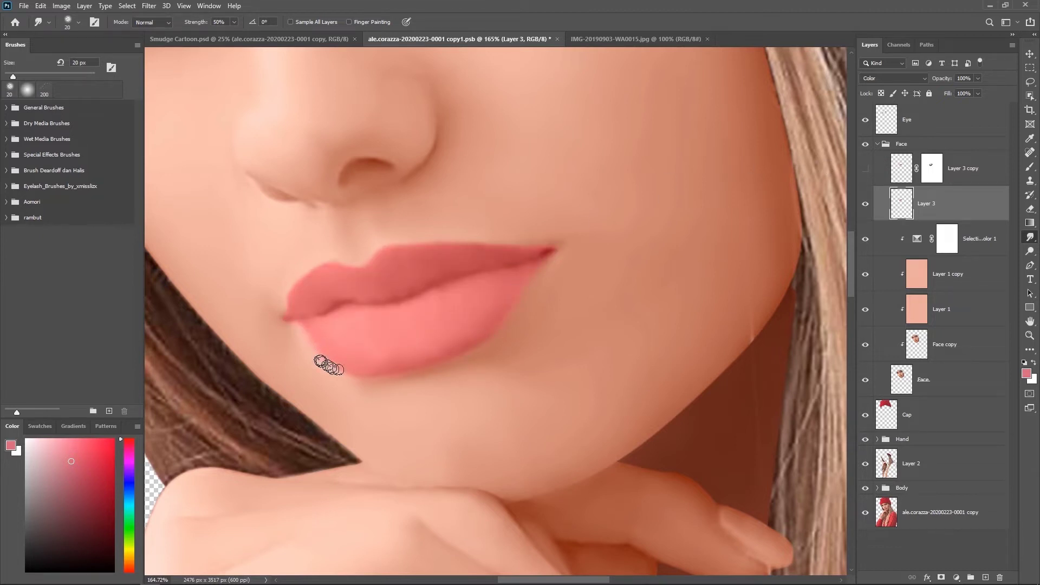
left_click_drag(338, 366, 412, 372)
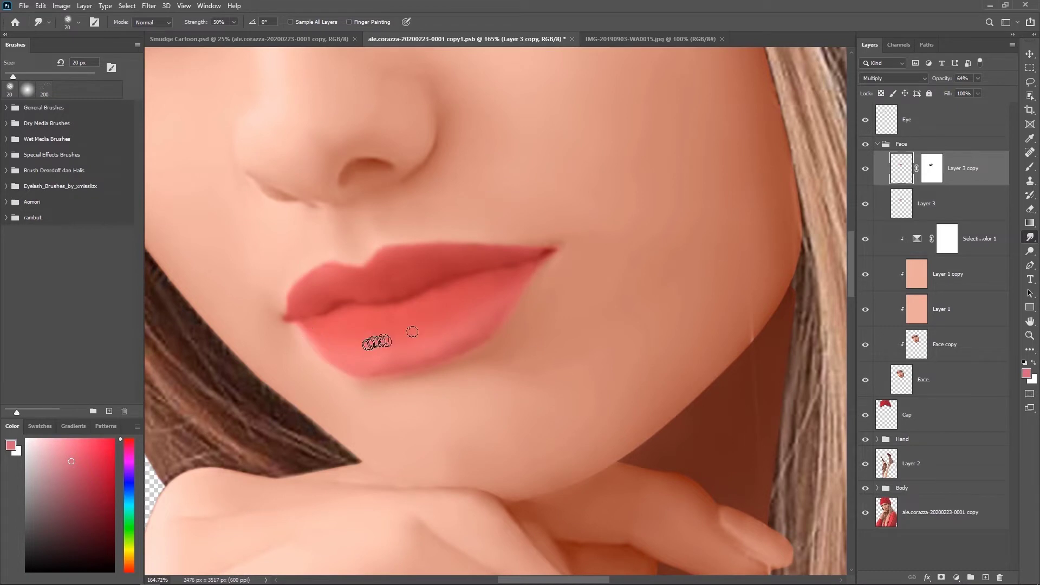
left_click_drag(575, 326, 513, 274)
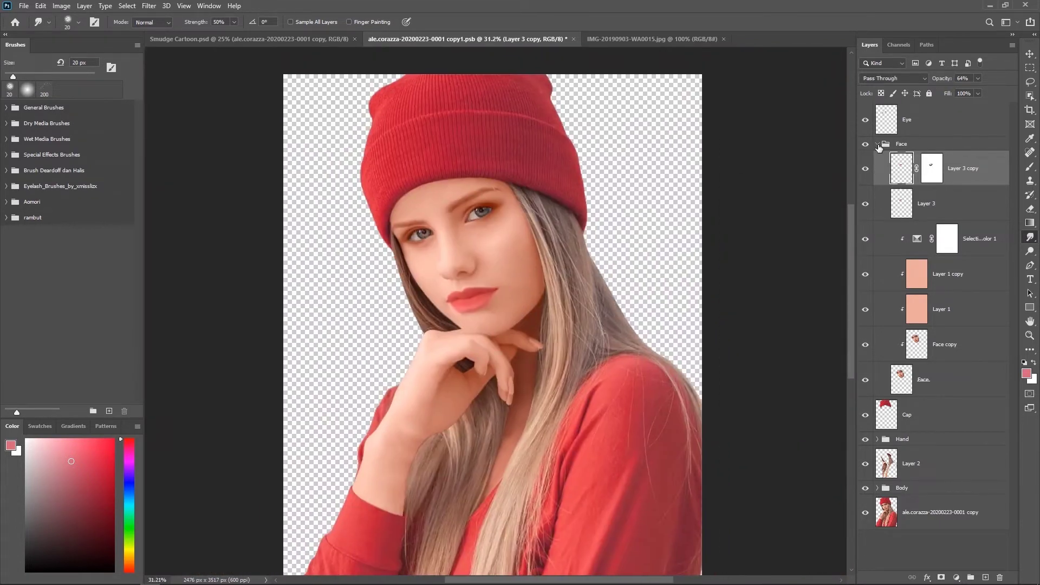
left_click(878, 144)
scroll(550, 364, "up", 5)
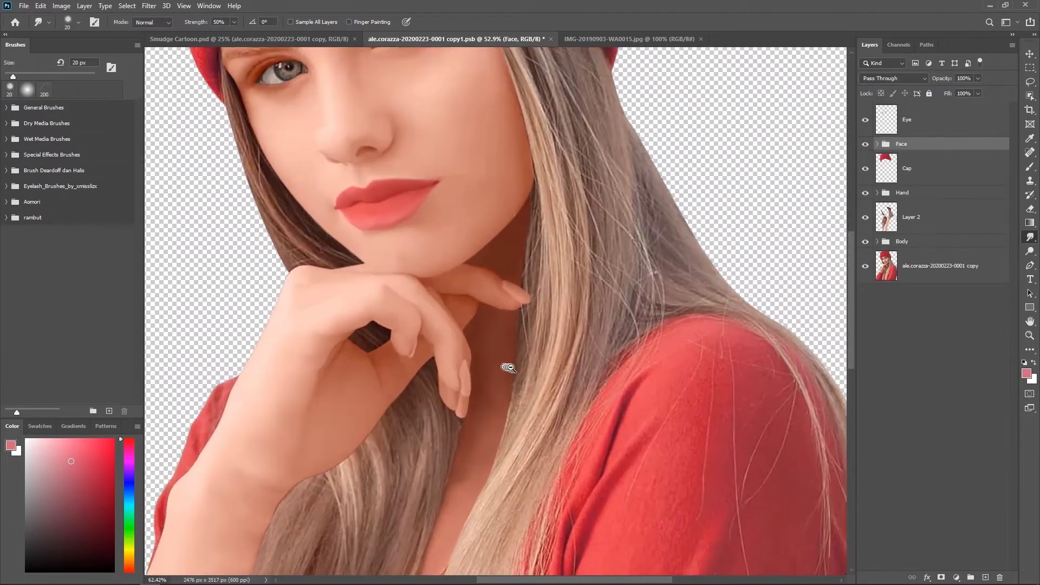
- Add a clipped Layer 4 in the Hand group, paint white on the nail, and set Soft Light
left_click(953, 193)
left_click(978, 227)
key("ctrl+shift+alt+n")
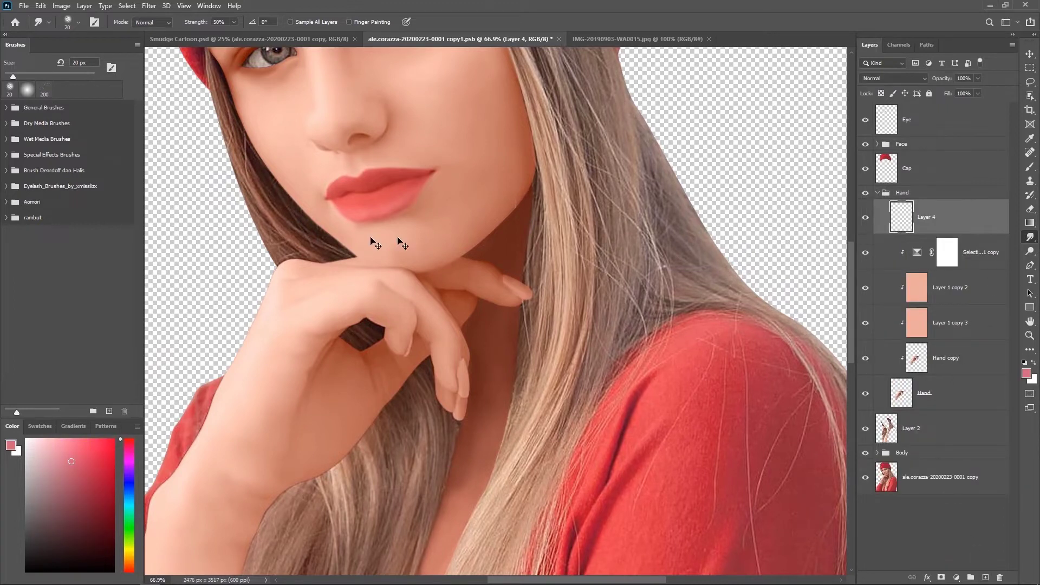
scroll(453, 347, "up", 3)
scroll(448, 390, "up", 3)
key("b")
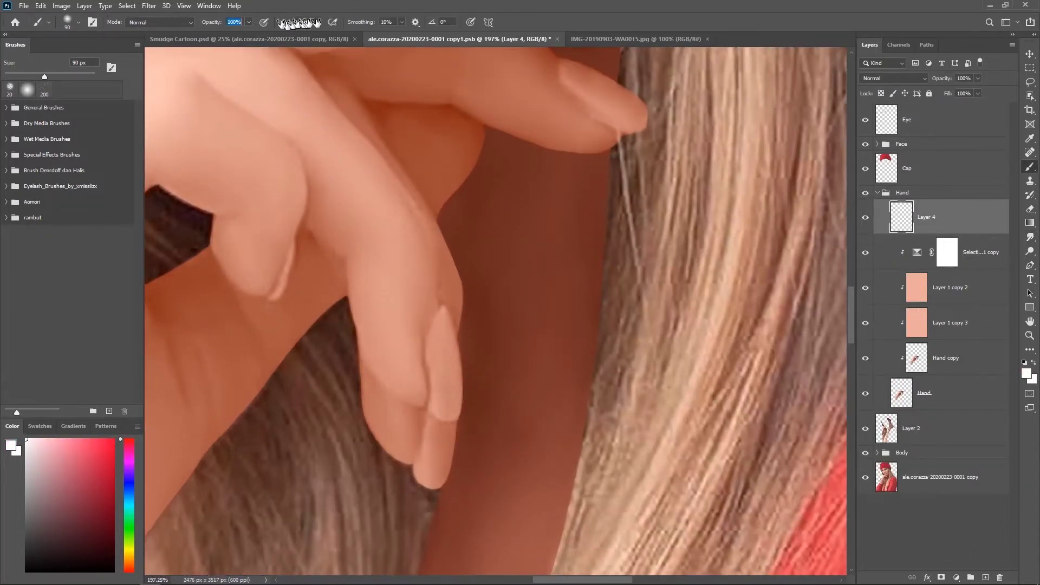
key("bracketleft")
key("bracketleft")
key("bracketleft")
key("ctrl+alt+g")
mouse_move(438, 341)
left_mouse_down()
mouse_move(441, 413)
mouse_move(449, 334)
left_mouse_up()
left_click(888, 79)
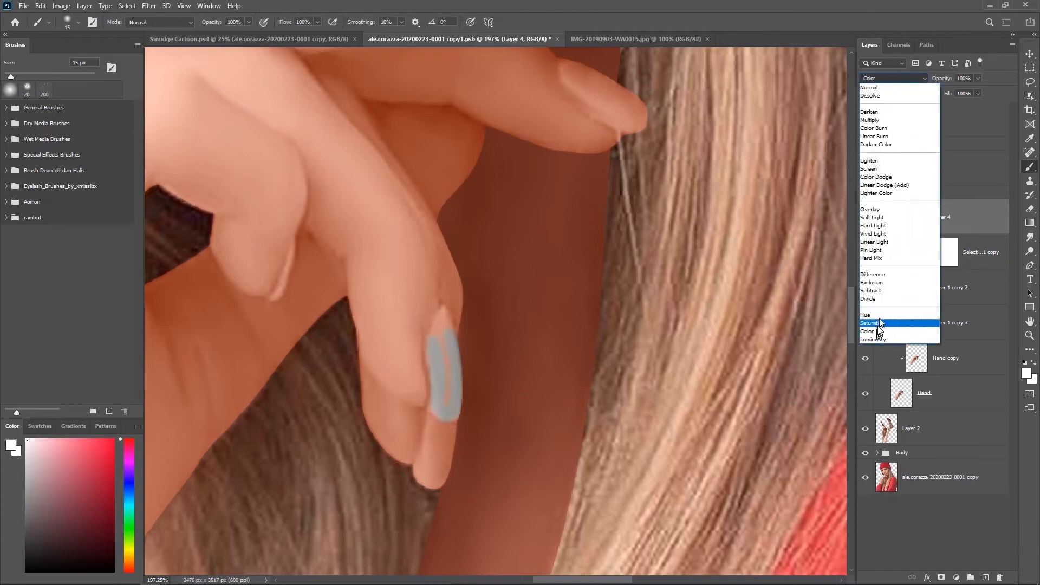
left_click(875, 218)
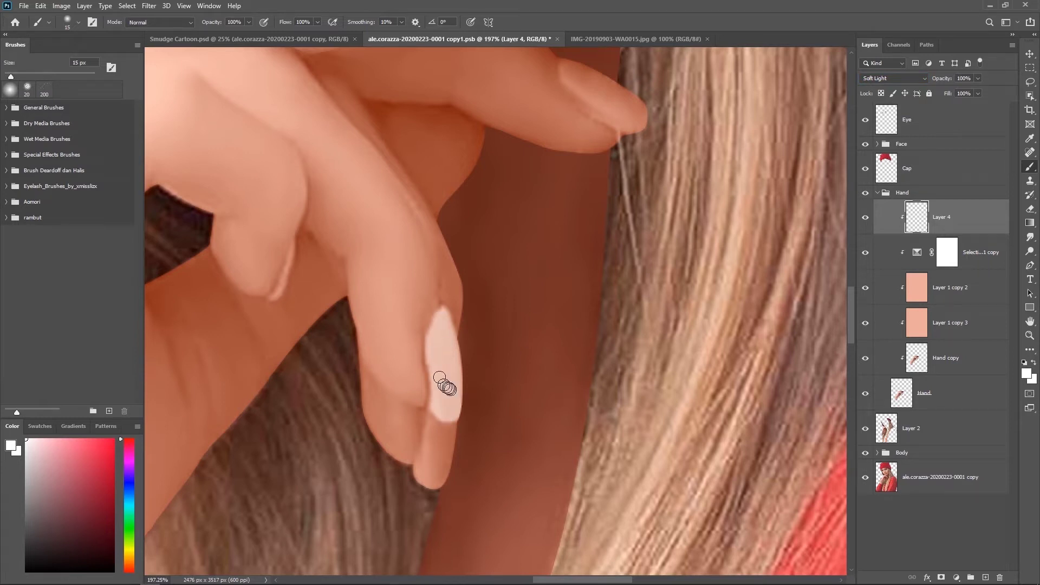
- Fit the portrait in view and compare it against the Smudge Cartoon document
key("ctrl+0")
scroll(488, 379, "up", 5)
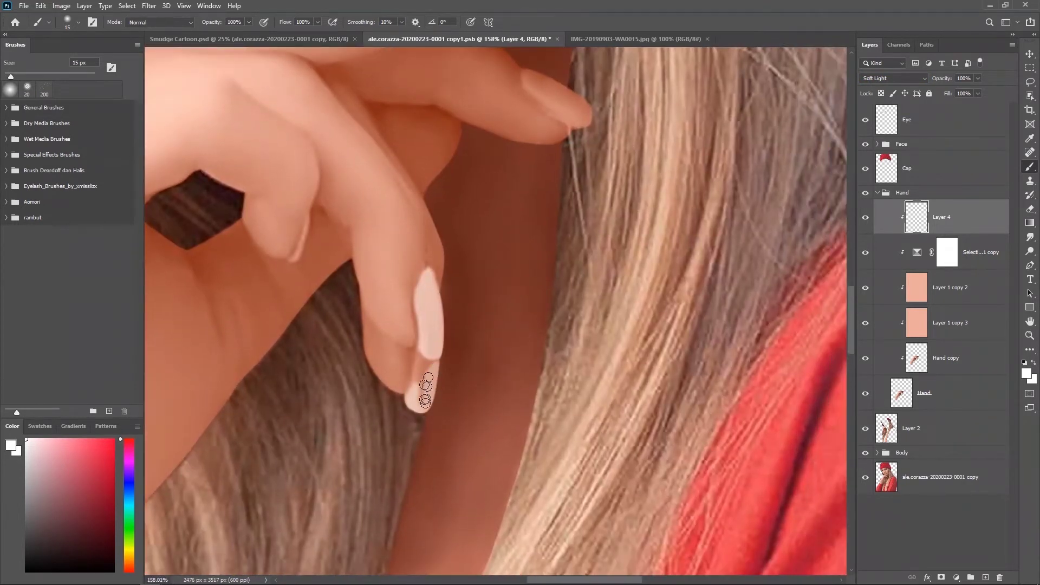
key("ctrl+0")
scroll(337, 398, "up", 5)
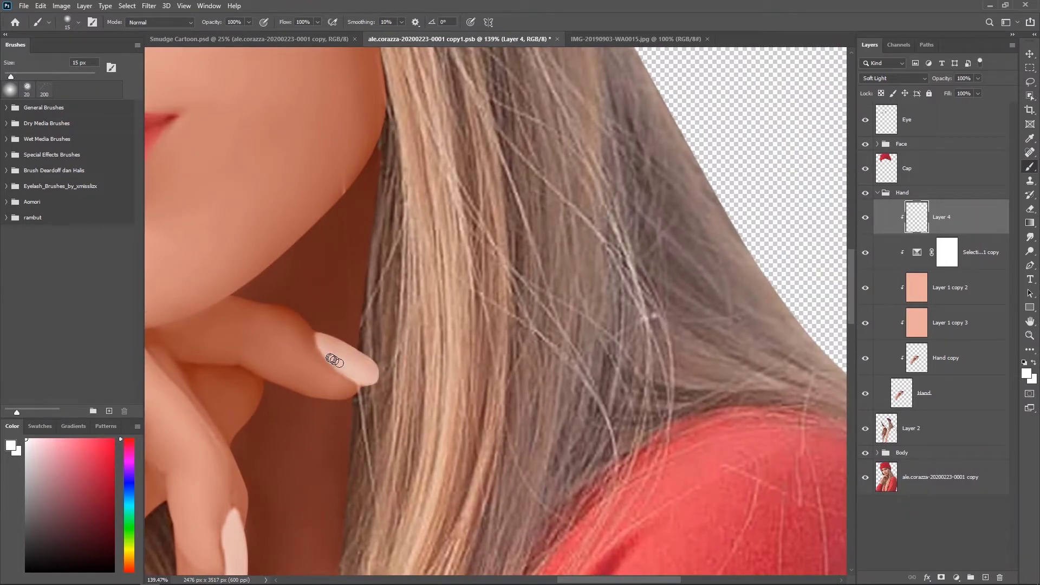
key("ctrl+0")
scroll(451, 337, "up", 5)
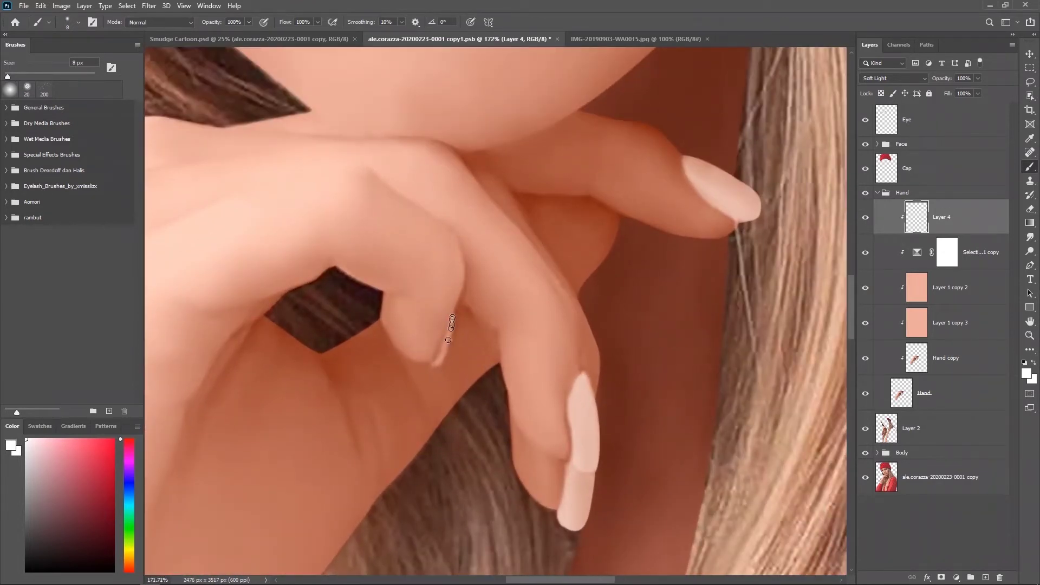
scroll(449, 335, "down", 5)
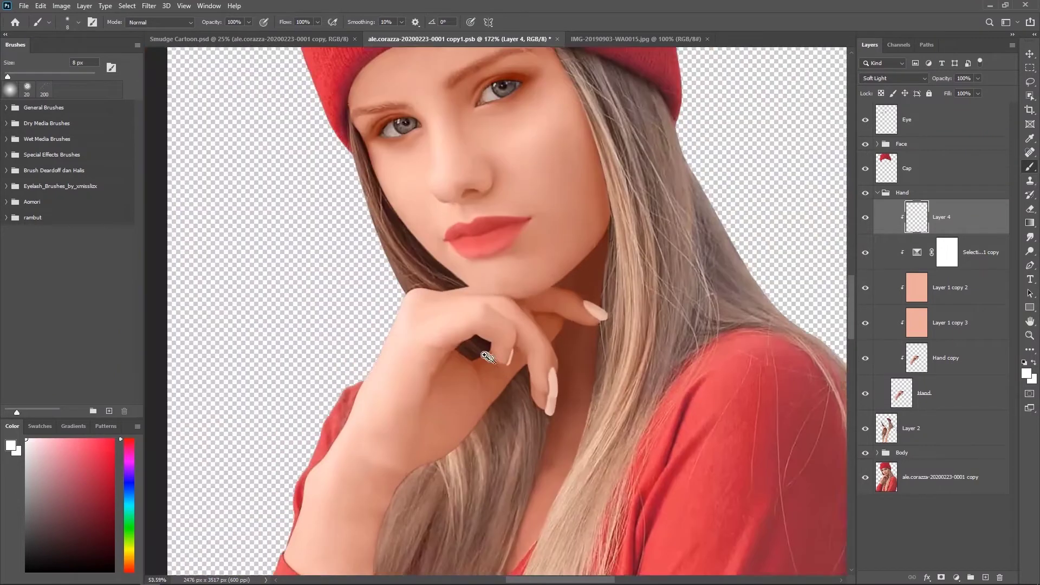
scroll(450, 335, "down", 2)
scroll(450, 336, "down", 2)
left_click(222, 42)
left_click(496, 44)
scroll(483, 305, "up", 2)
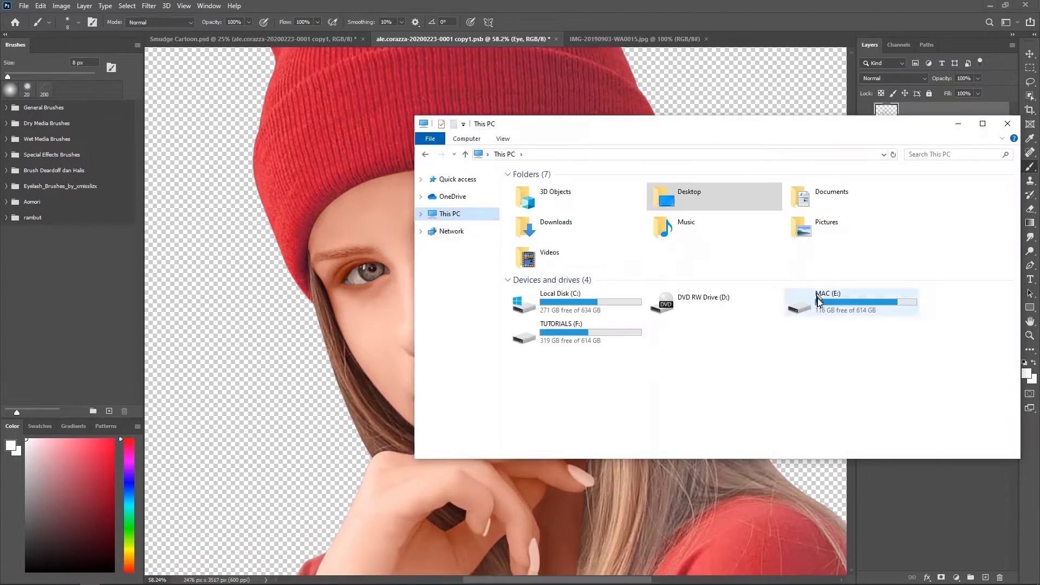
- Find the eye-iris JPG on the Desktop and drag it into Photoshop as a new document
double_click(819, 300)
double_click(523, 259)
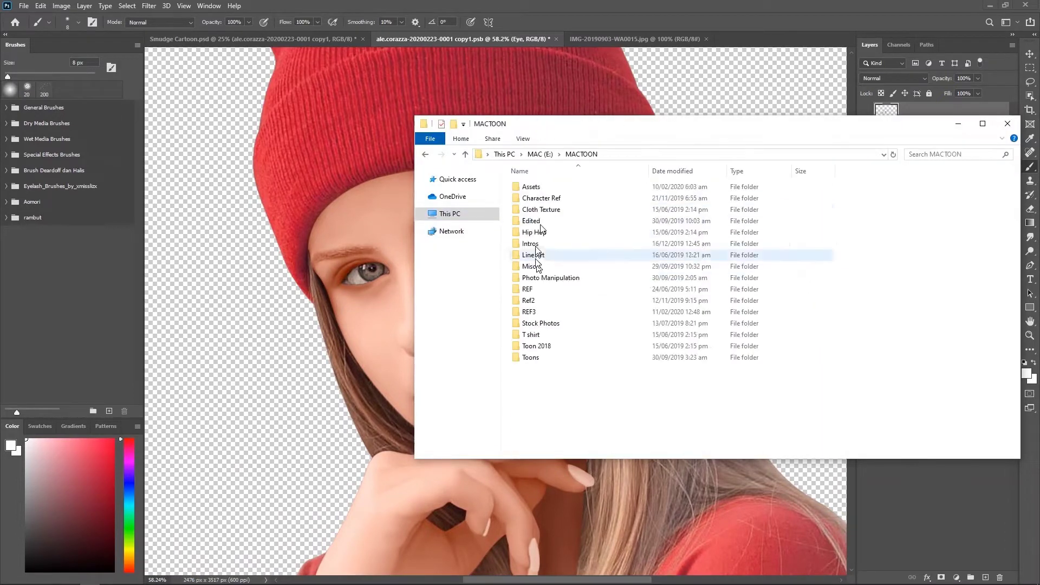
double_click(524, 260)
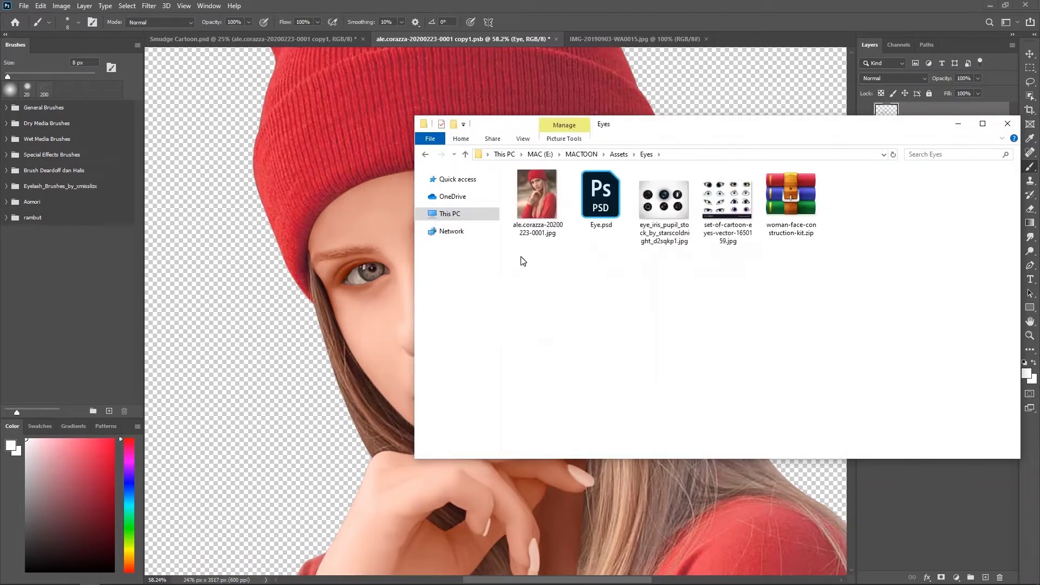
left_click(443, 216)
double_click(697, 196)
left_click_drag(859, 197, 774, 41)
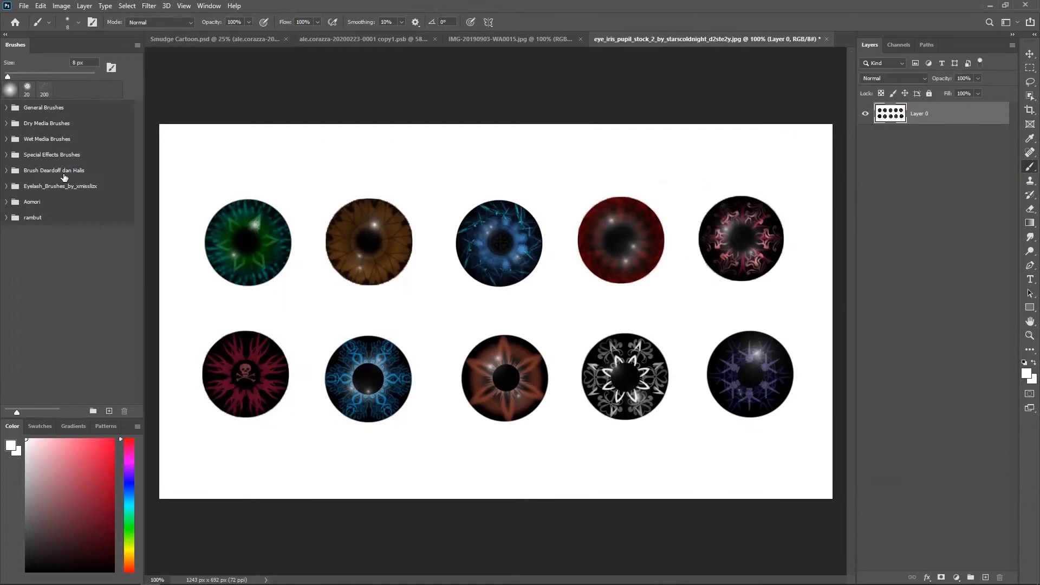
- Erase the iris sheet's white background and move the circle-selected star iris into the portrait
left_click(1031, 209)
left_click(657, 157)
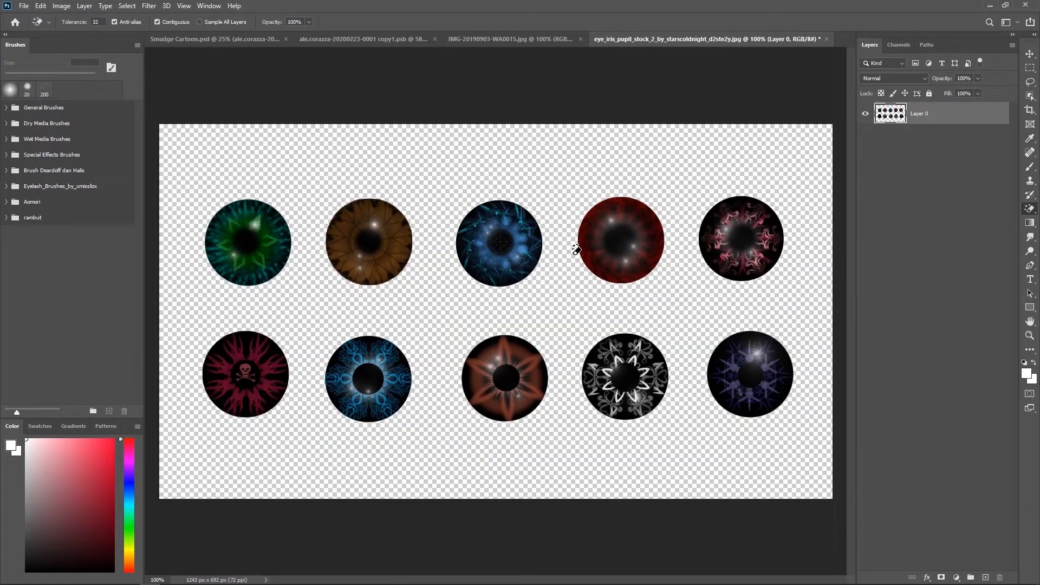
key("a")
key("m")
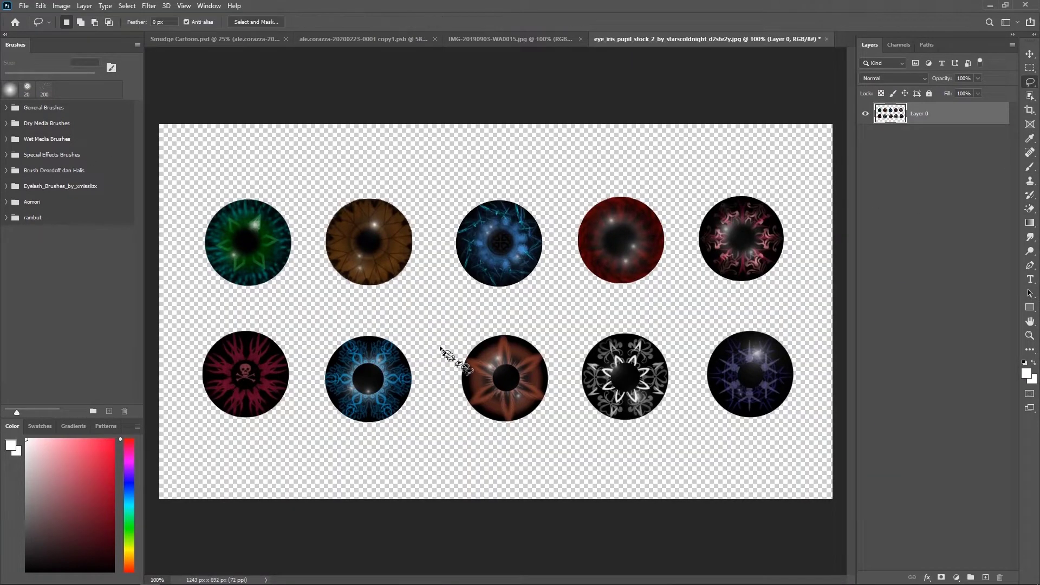
left_click_drag(456, 335, 548, 422)
key("v")
mouse_move(518, 346)
left_mouse_down()
mouse_move(515, 178)
mouse_move(542, 298)
mouse_move(499, 197)
left_mouse_up()
scroll(601, 335, "up", 3)
- Scale the star iris down to fit inside the eye, using lowered opacity to align it
key("ctrl+t")
scroll(612, 230, "down", 2)
key("5")
scroll(531, 203, "up", 3)
left_click_drag(582, 213, 572, 222)
mouse_move(946, 79)
left_mouse_down()
mouse_move(933, 80)
mouse_move(948, 80)
left_mouse_up()
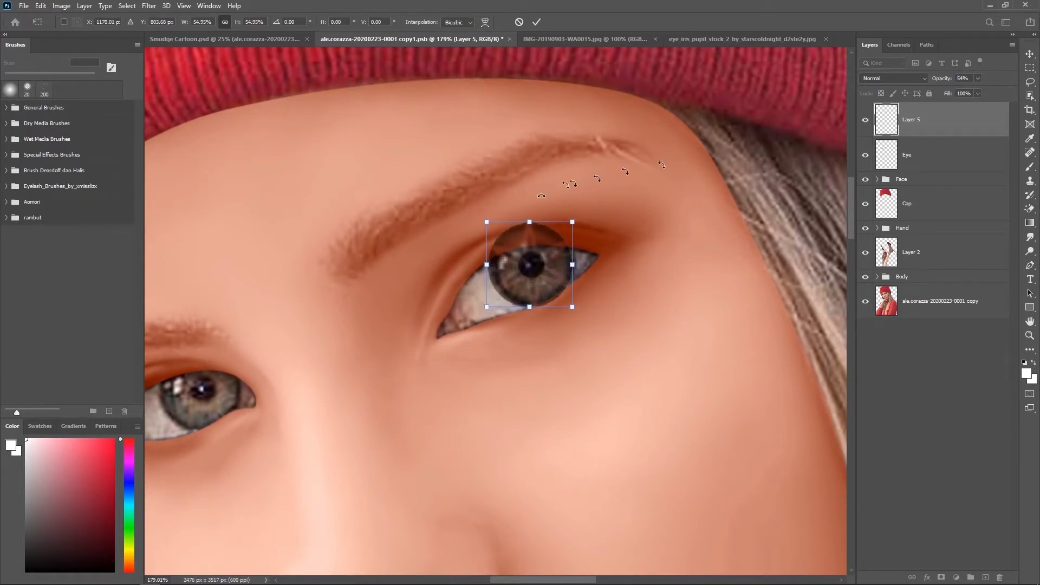
left_click_drag(487, 222, 493, 225)
left_click(537, 22)
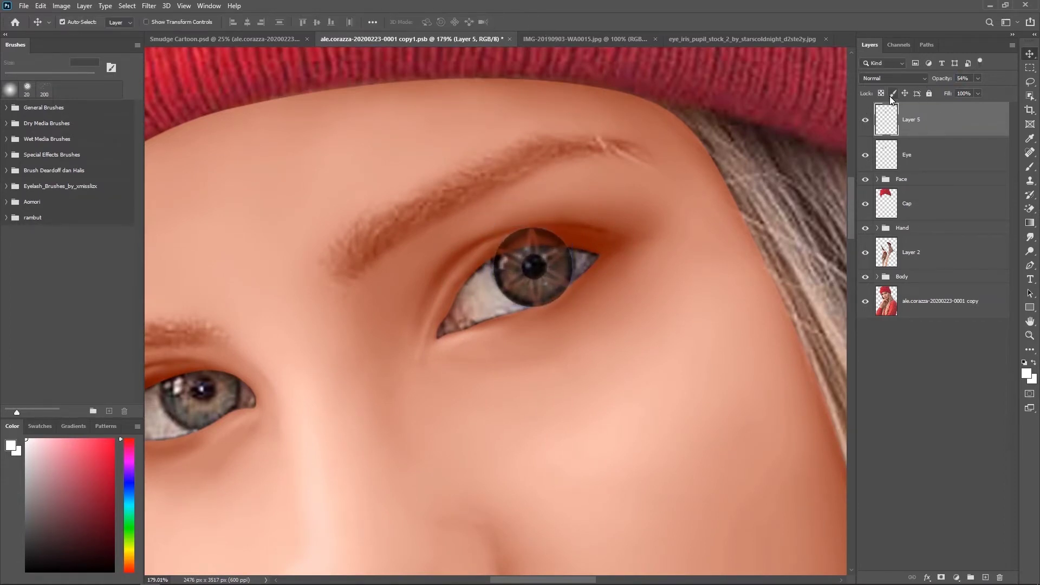
- Undo an accidental mask, re-confirm the iris transform, and restore full opacity
left_click(84, 5)
left_click(260, 191)
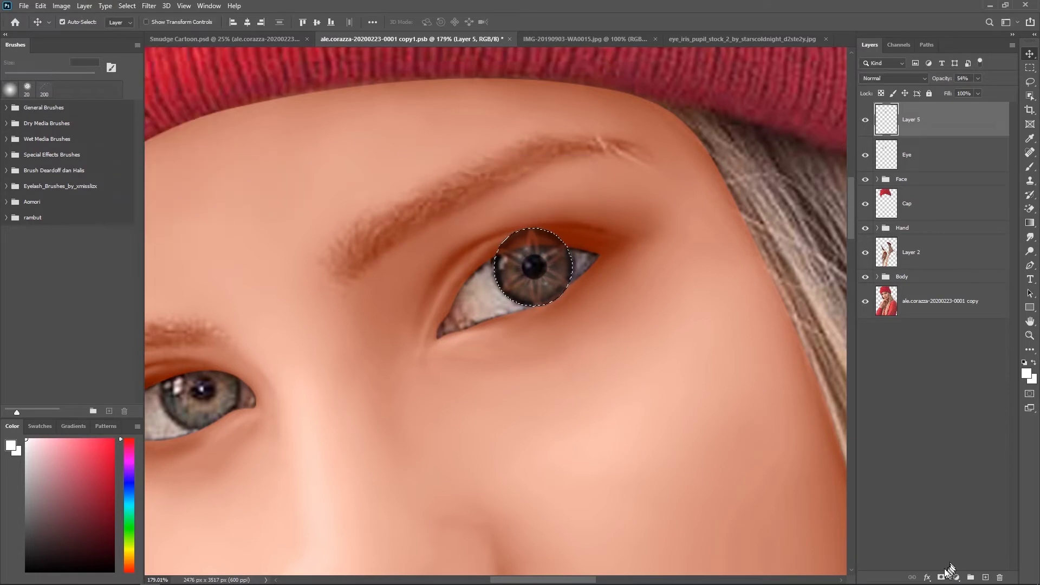
key("ctrl+z")
key("ctrl+t")
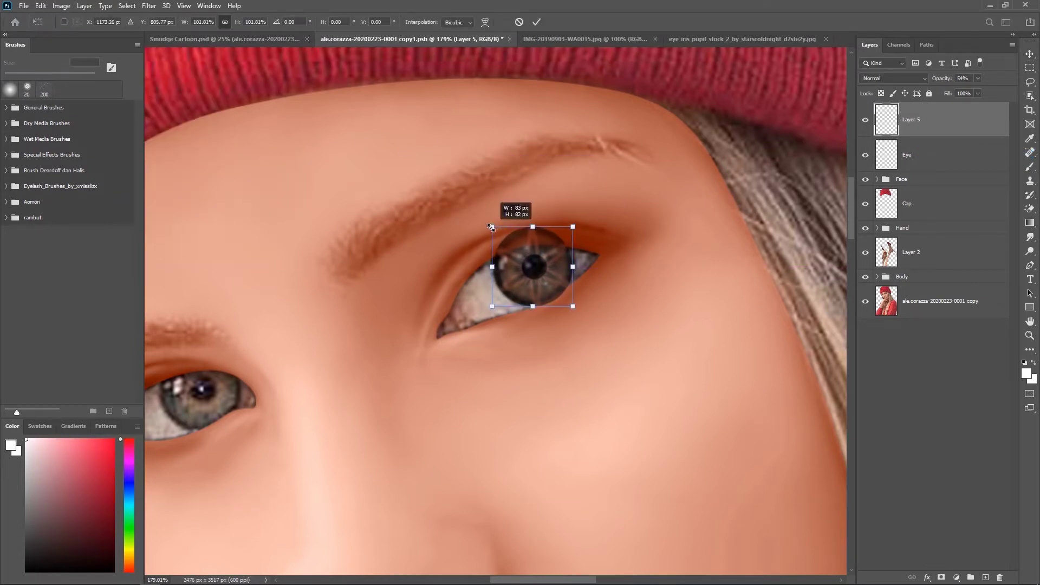
left_click(536, 22)
left_click_drag(941, 78, 951, 86)
scroll(666, 311, "down", 3)
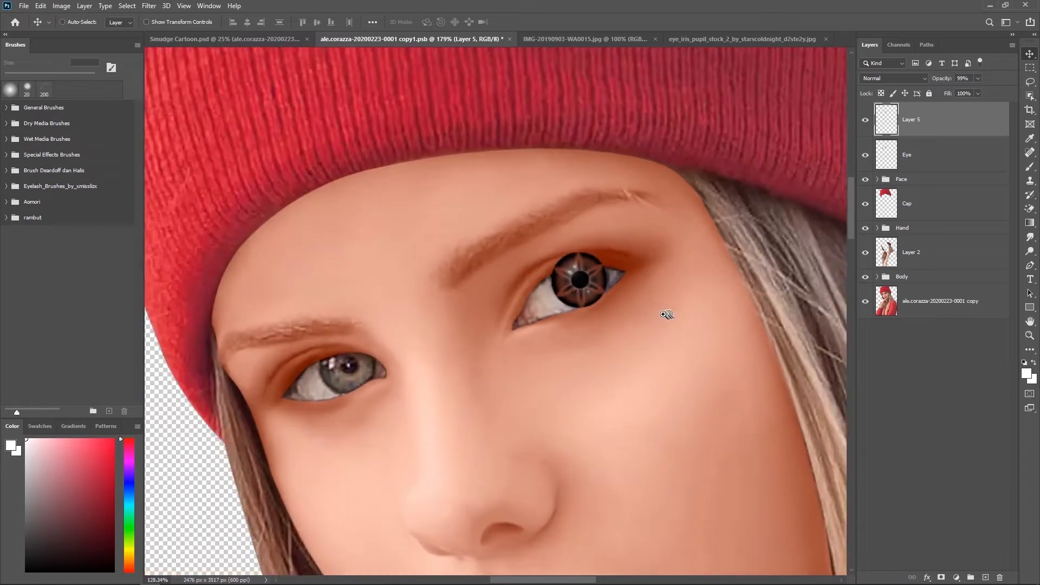
- Duplicate the star iris onto the other eye and align it at full opacity
left_click_drag(672, 281, 479, 347, "alt")
scroll(527, 357, "up", 3)
mouse_move(941, 78)
left_mouse_down()
mouse_move(920, 81)
mouse_move(951, 85)
left_mouse_up()
left_click_drag(912, 155, 901, 214)
- Clip the iris copy to the Eye layer and duplicate Eye as a clipped copy for smudging
scroll(599, 299, "down", 3)
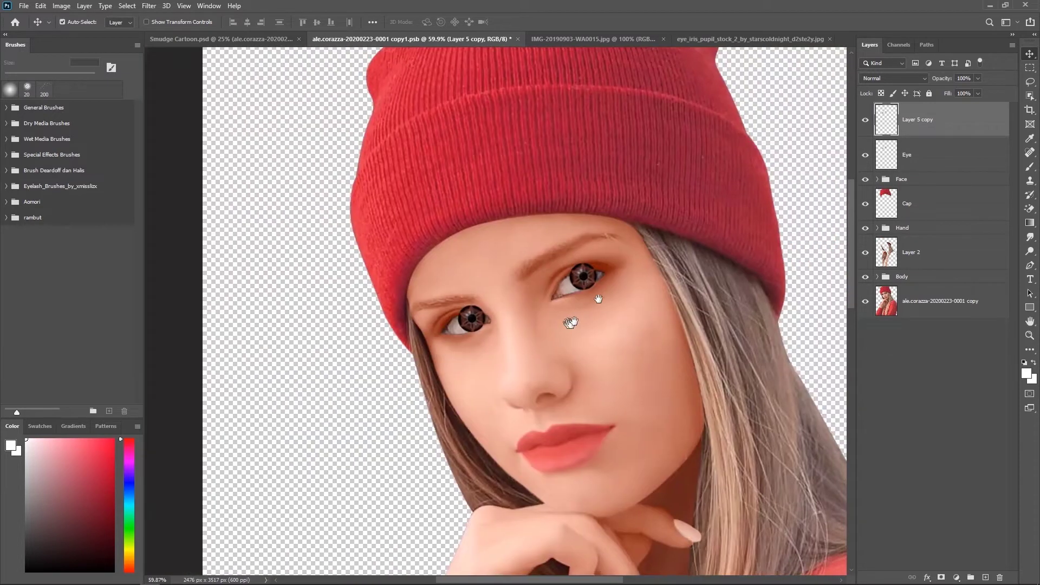
left_click(953, 135, "alt")
scroll(719, 274, "up", 5)
scroll(580, 295, "down", 8)
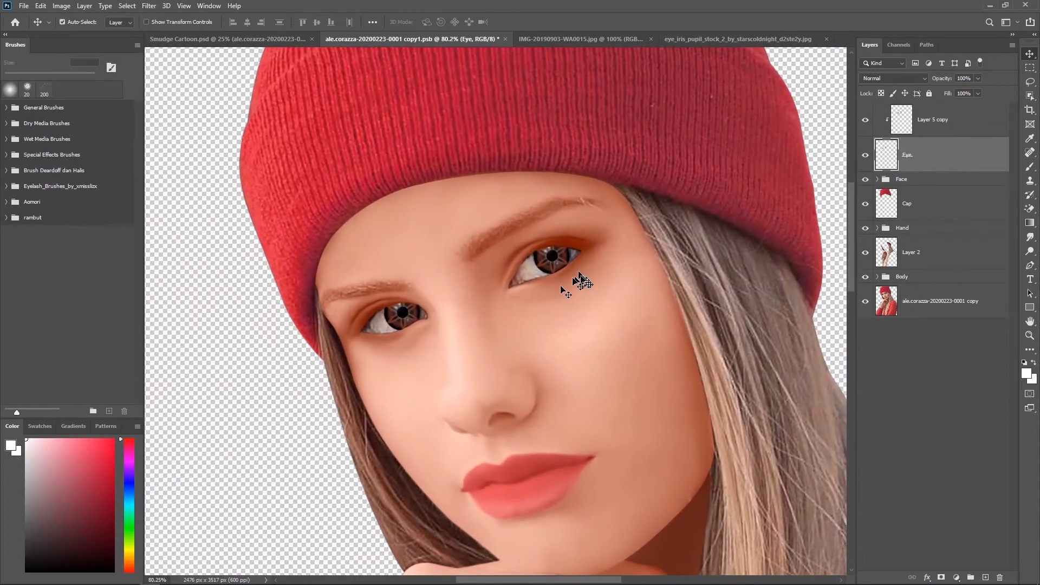
scroll(575, 310, "up", 5)
left_click_drag(533, 325, 498, 302, "alt")
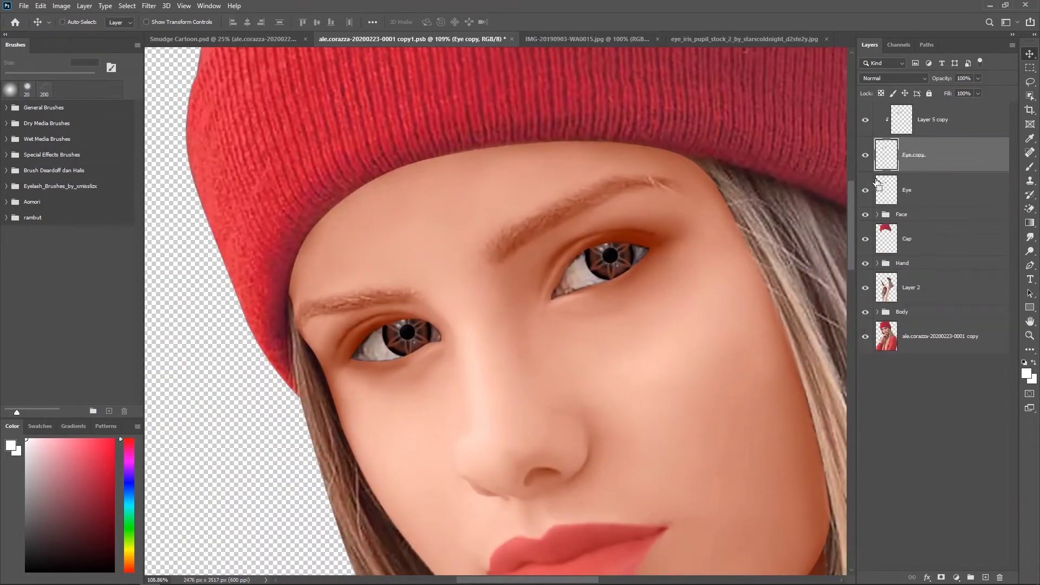
scroll(495, 352, "up", 5)
left_click(1030, 237)
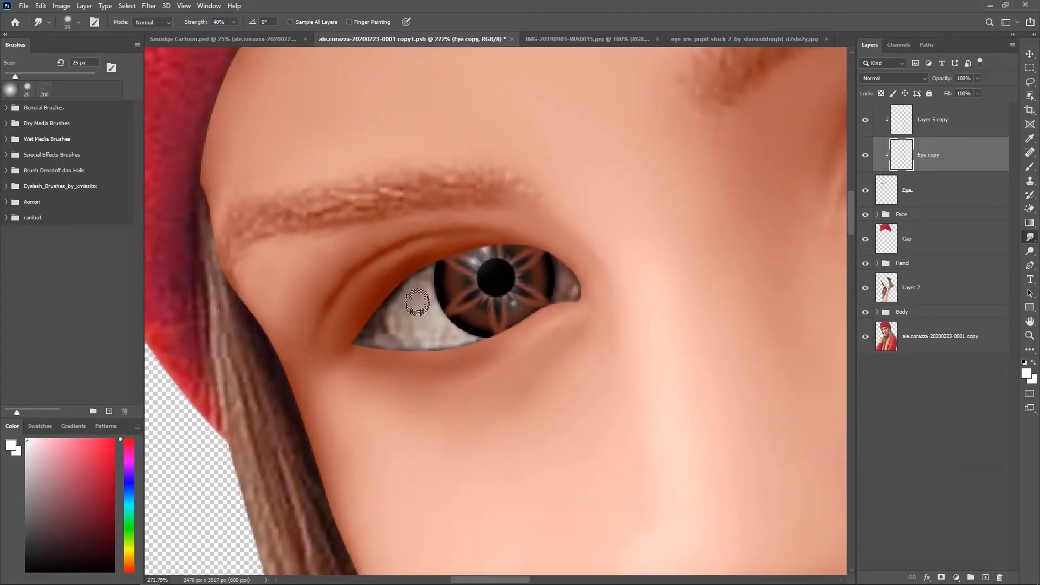
- Smudge the eye white and upper lid smoother around the inner corner
left_click_drag(423, 324, 424, 276)
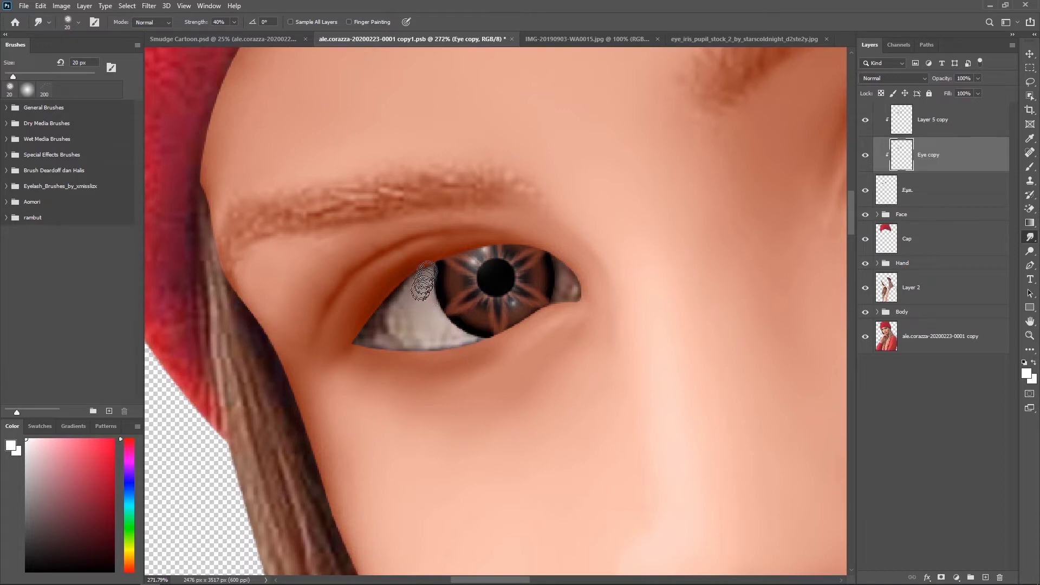
mouse_move(404, 327)
left_mouse_down()
mouse_move(460, 347)
mouse_move(428, 271)
left_mouse_up()
mouse_move(376, 294)
left_mouse_down()
mouse_move(399, 341)
mouse_move(372, 333)
mouse_move(396, 288)
left_mouse_up()
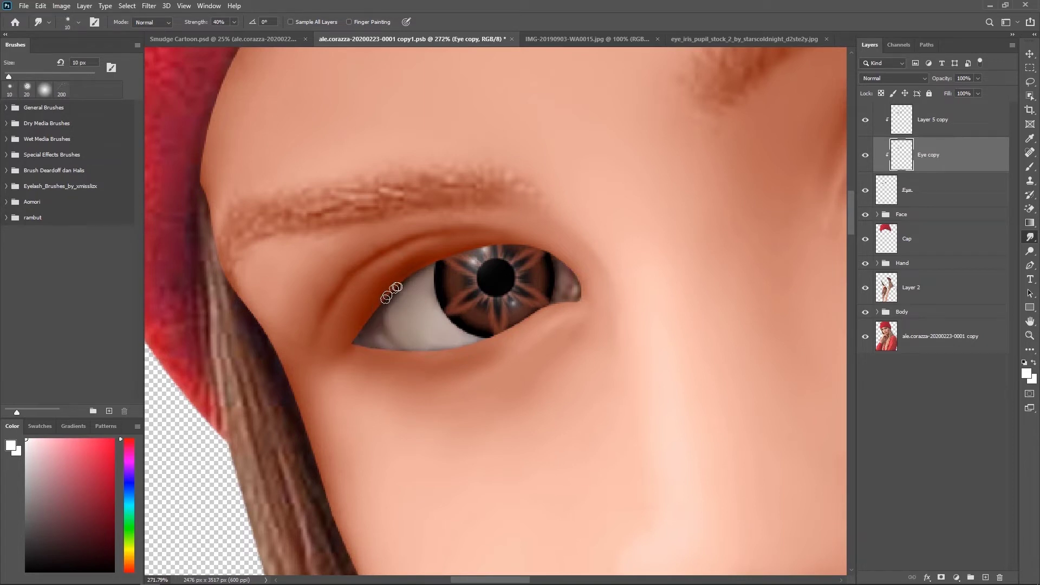
left_click(62, 5)
mouse_move(68, 17)
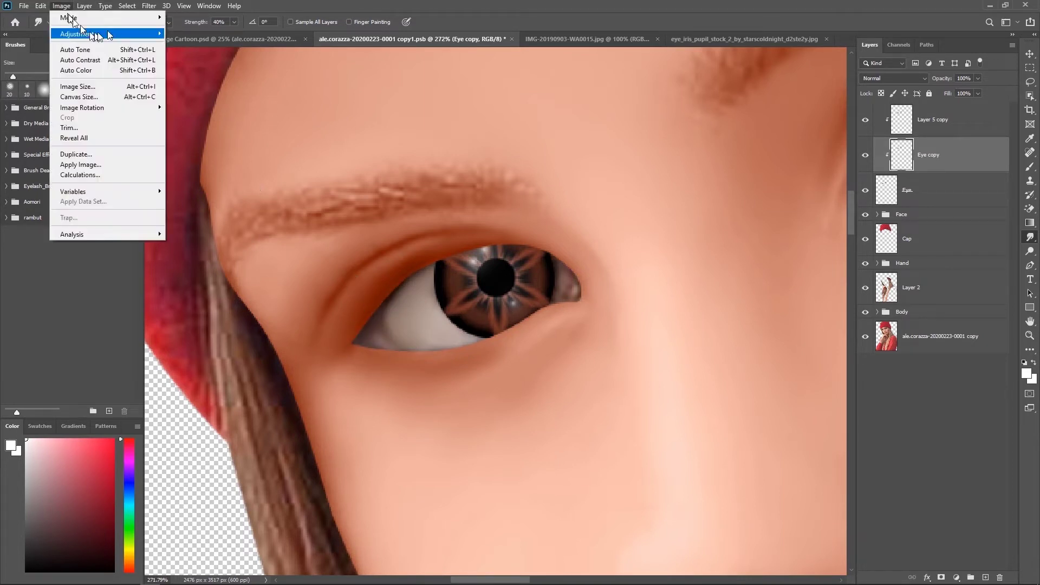
left_click(210, 58)
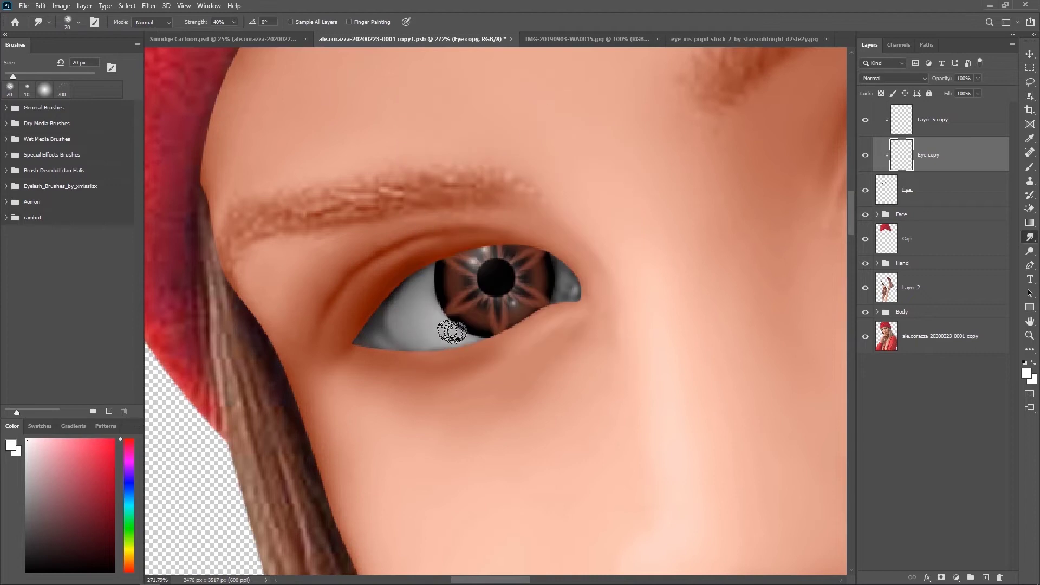
left_click_drag(361, 344, 394, 289)
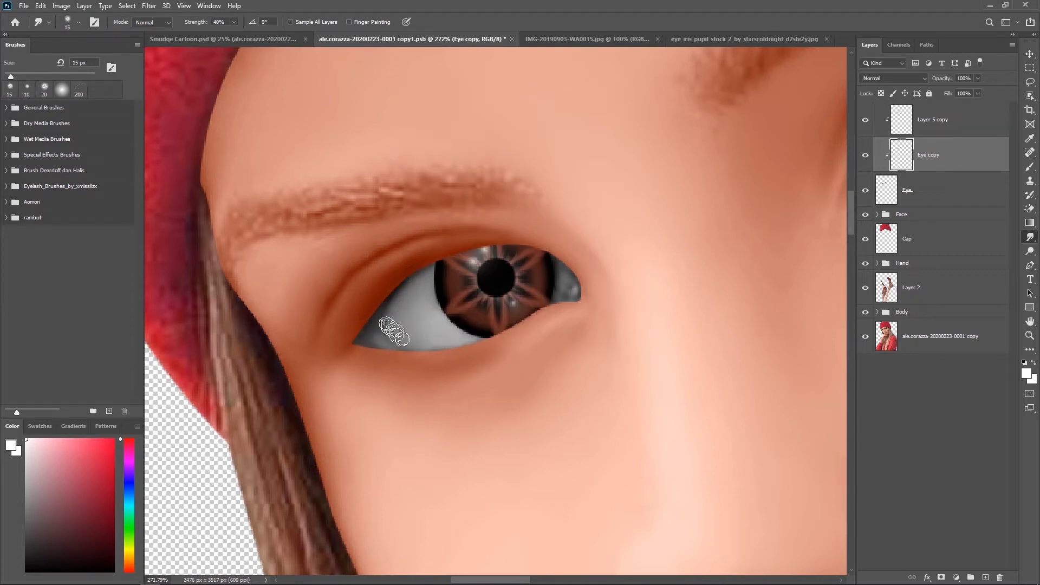
- With a slightly larger brush, smooth the grey eye corner and lower eye-white edge
key("bracketright")
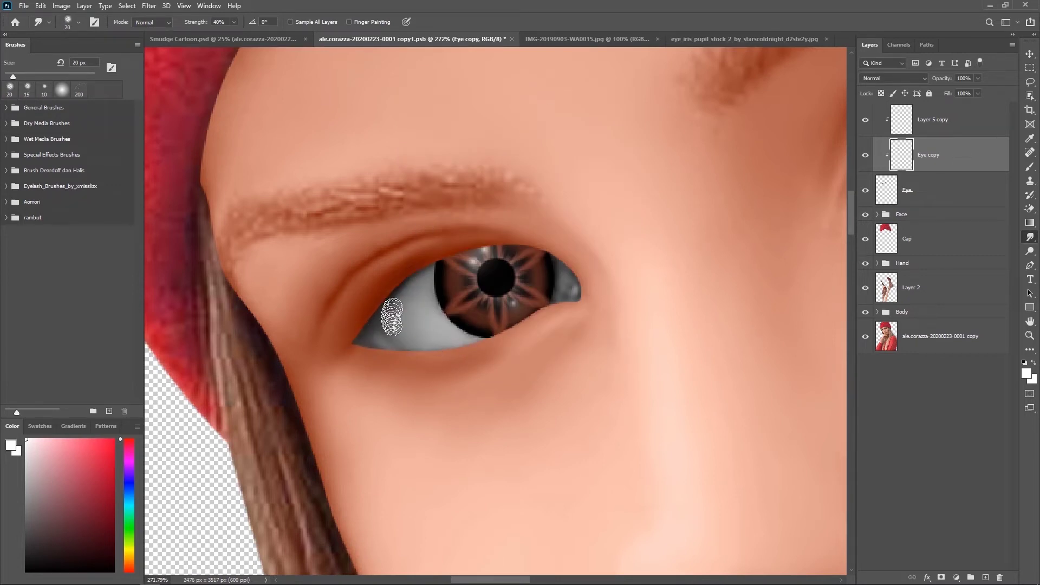
left_click_drag(574, 273, 566, 305)
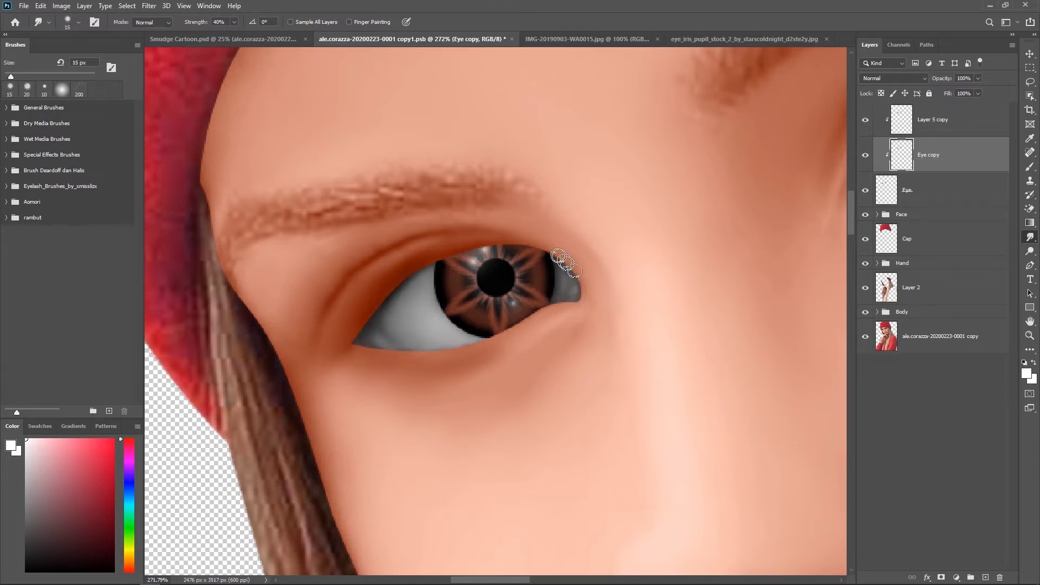
scroll(566, 278, "down", 5)
scroll(418, 303, "up", 1)
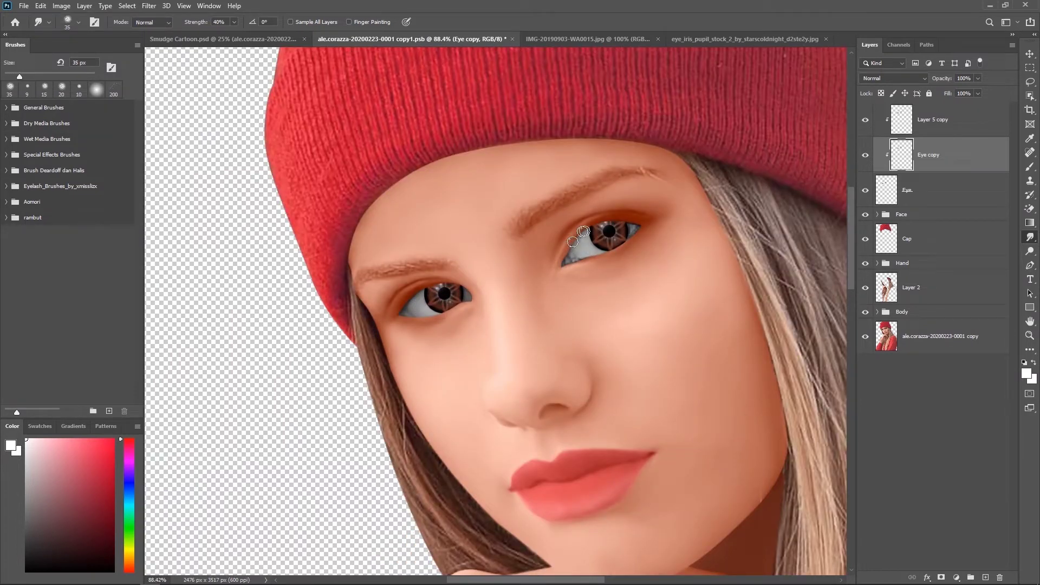
scroll(588, 256, "up", 1)
scroll(617, 222, "up", 1)
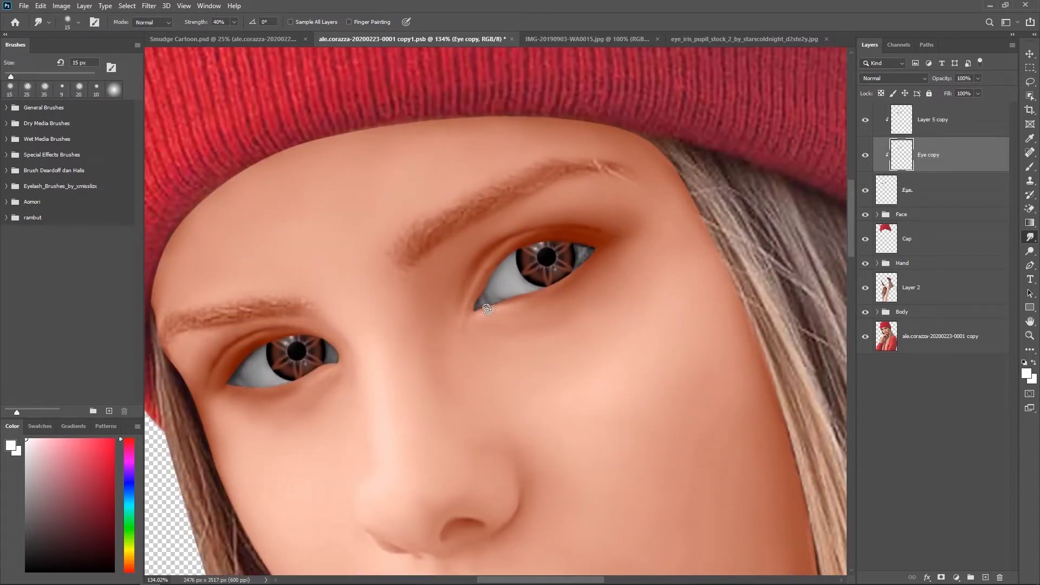
left_click_drag(508, 299, 504, 299)
- Blur the iris edges on Layer 5 copy
key("ctrl+0")
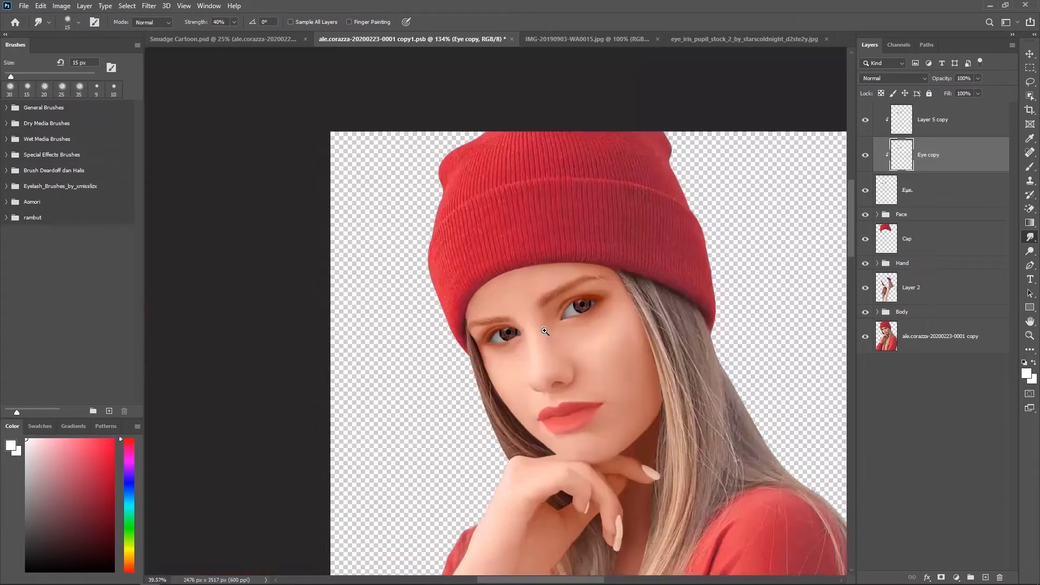
left_click(933, 119)
right_click(1030, 236)
left_click(997, 243)
scroll(462, 275, "up", 5)
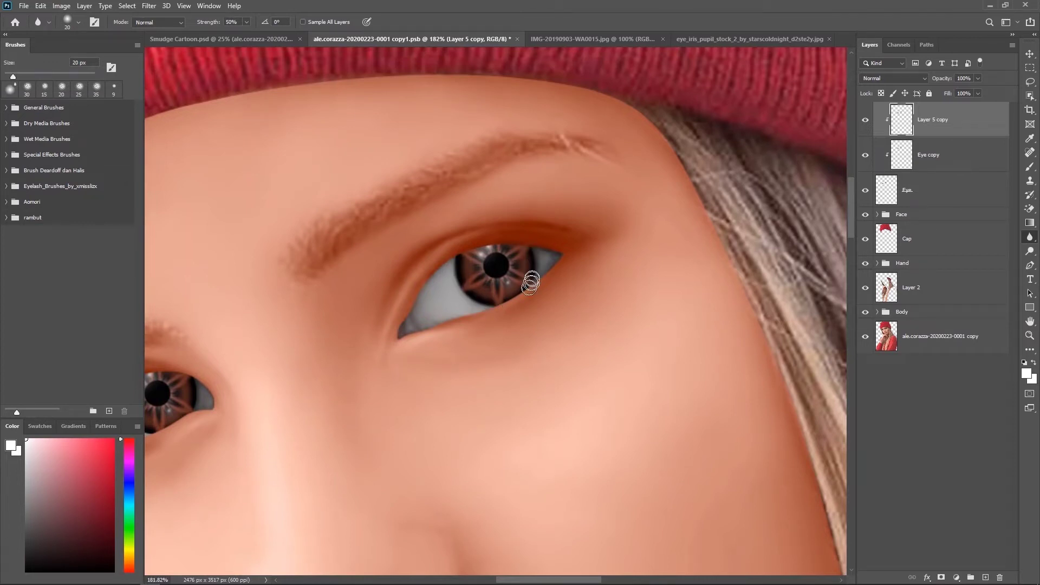
- Fit the portrait in view, save, and compare it with the Smudge Cartoon.psd document
key("ctrl+0")
scroll(439, 317, "up", 4)
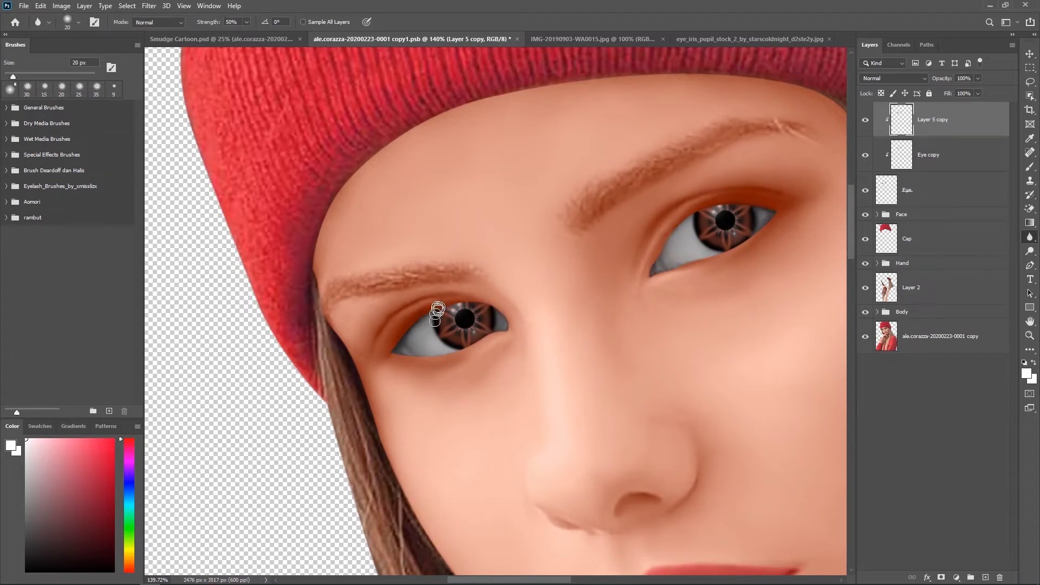
key("ctrl+0")
key("ctrl+s")
left_click(215, 39)
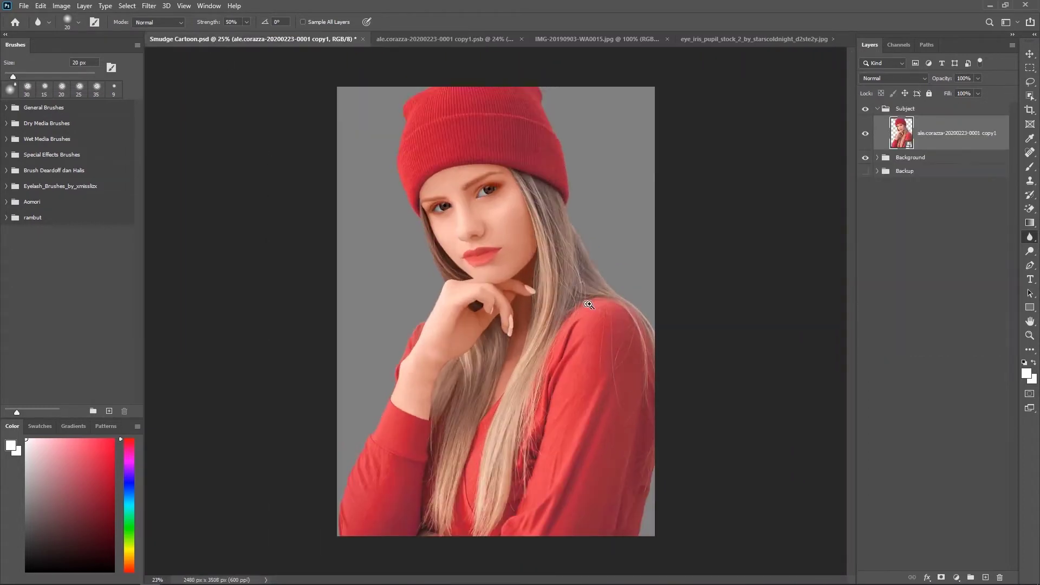
scroll(574, 269, "down", 2)
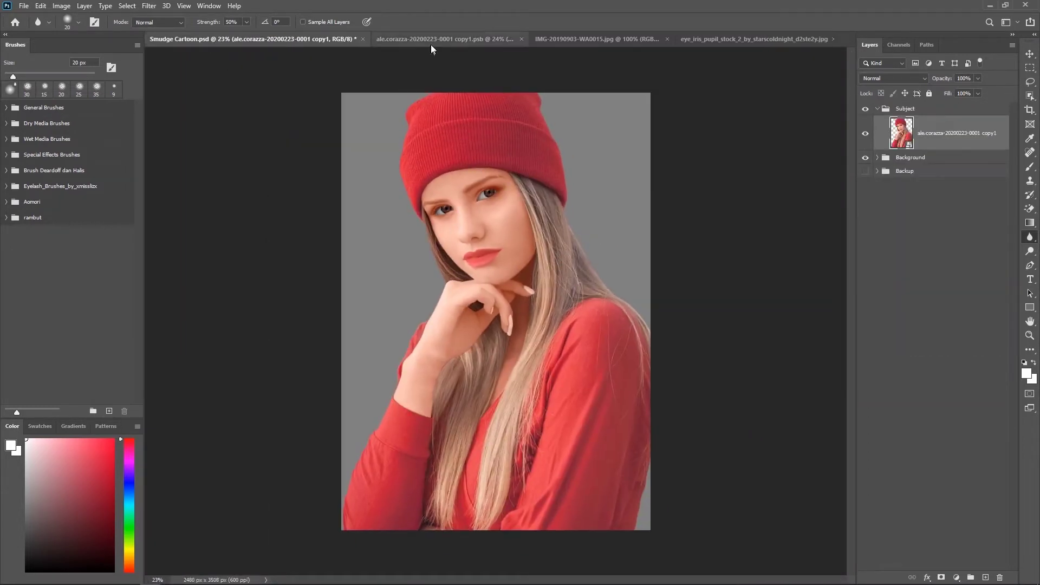
left_click(430, 39)
- Expand the Eyelash_Brushes set to load the eyelashes7 brush
scroll(465, 251, "up", 5)
scroll(545, 324, "down", 1)
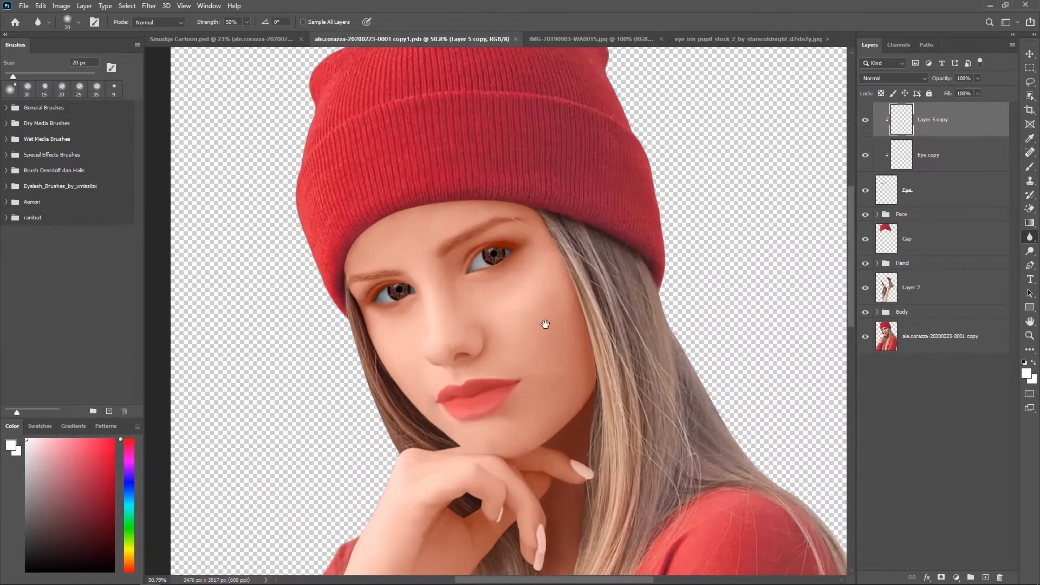
scroll(513, 311, "up", 1)
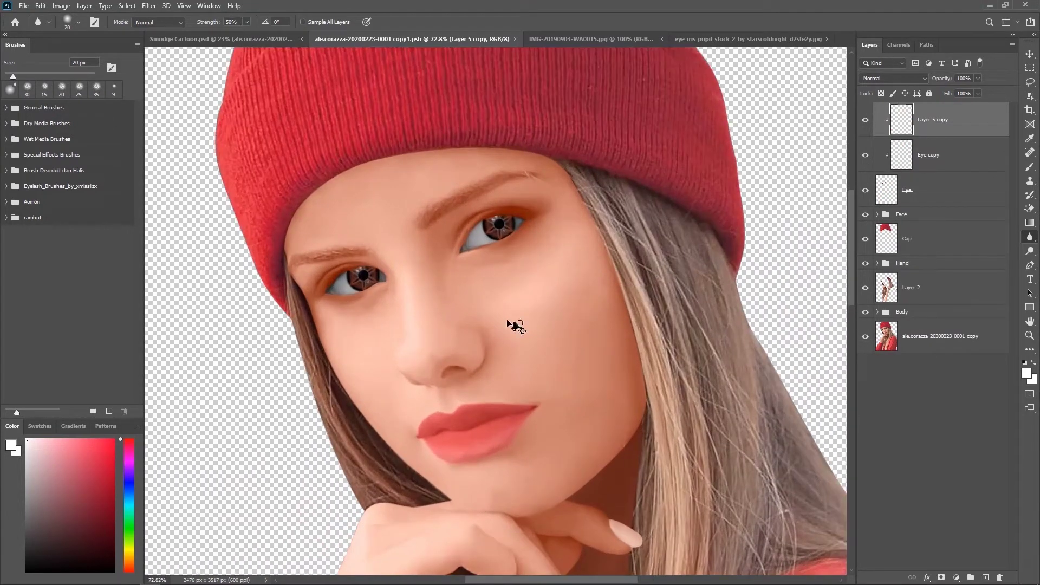
scroll(514, 319, "up", 1)
left_click(6, 186)
scroll(22, 325, "down", 1)
- Stamp a black eyelash brush stroke on a new empty layer
left_click(20, 332)
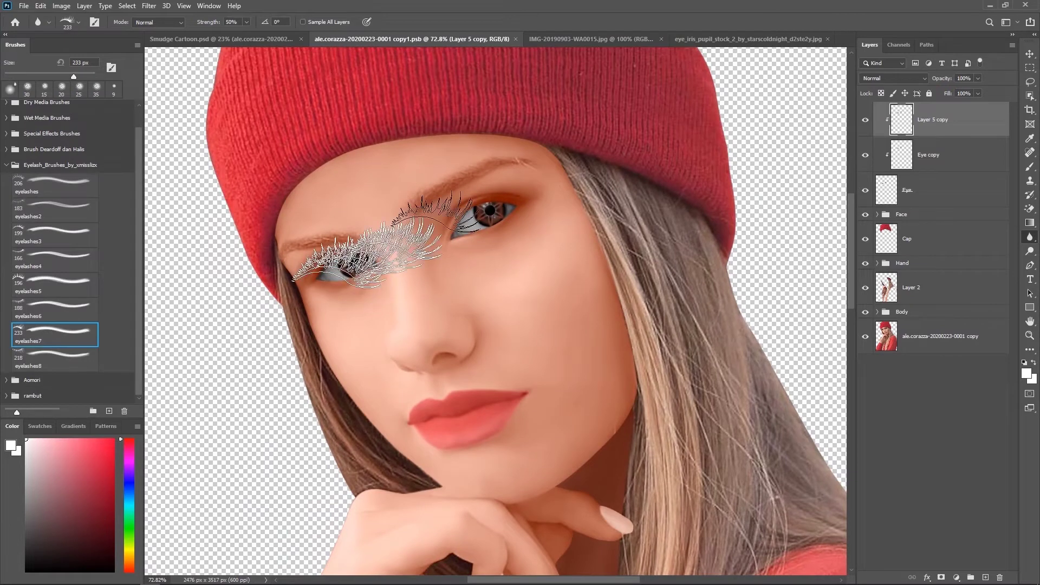
key("ctrl+shift+alt+n")
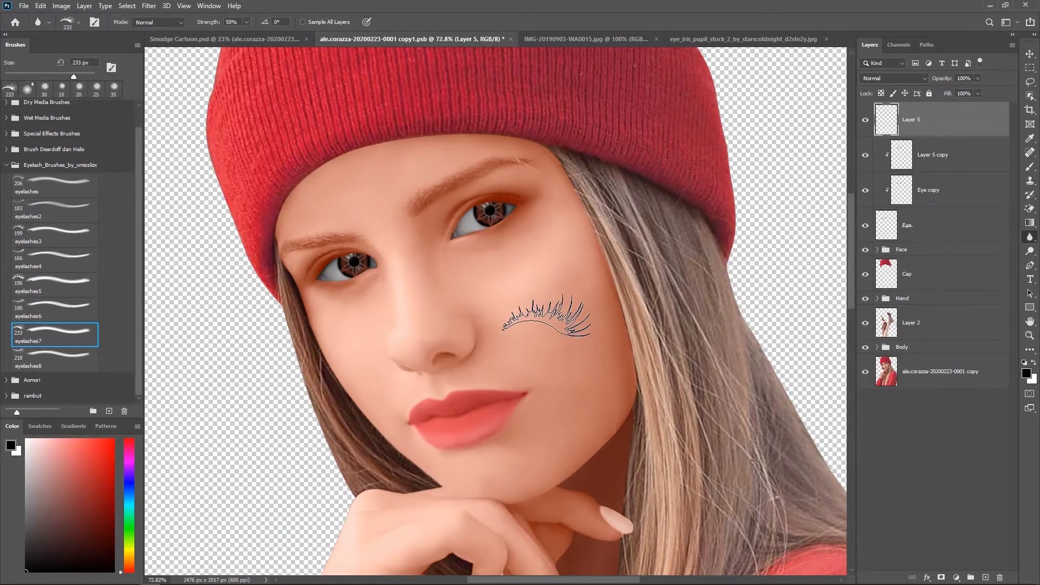
left_click(1029, 167)
left_click(502, 217)
- Move, rotate and enlarge the lashes onto the right eye's upper lid
key("ctrl+t")
left_click(510, 287)
mouse_move(527, 287)
left_mouse_down()
mouse_move(452, 324)
mouse_move(450, 337)
left_mouse_up()
left_click_drag(596, 303, 477, 165)
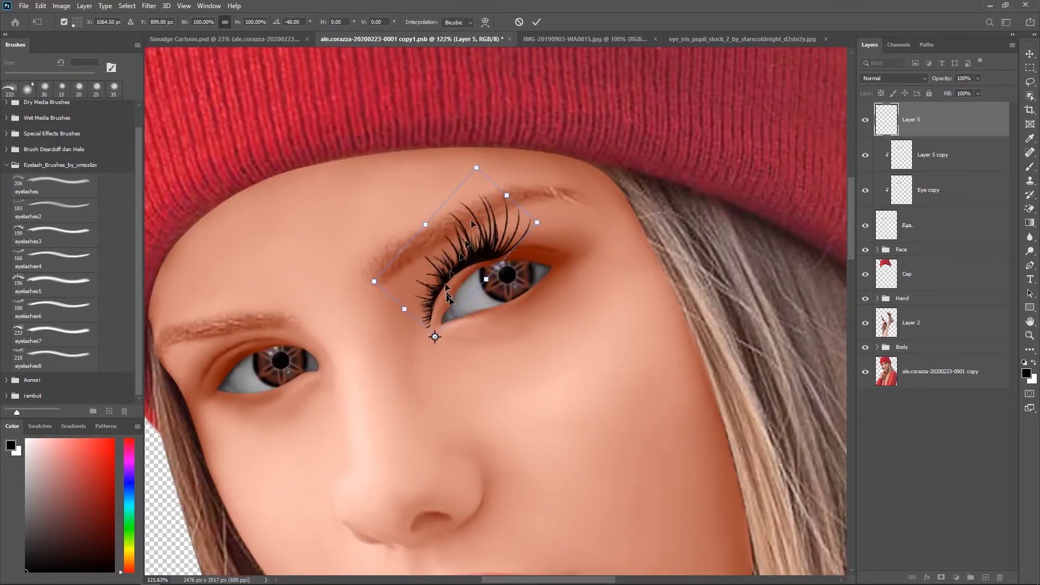
left_click_drag(453, 270, 470, 270)
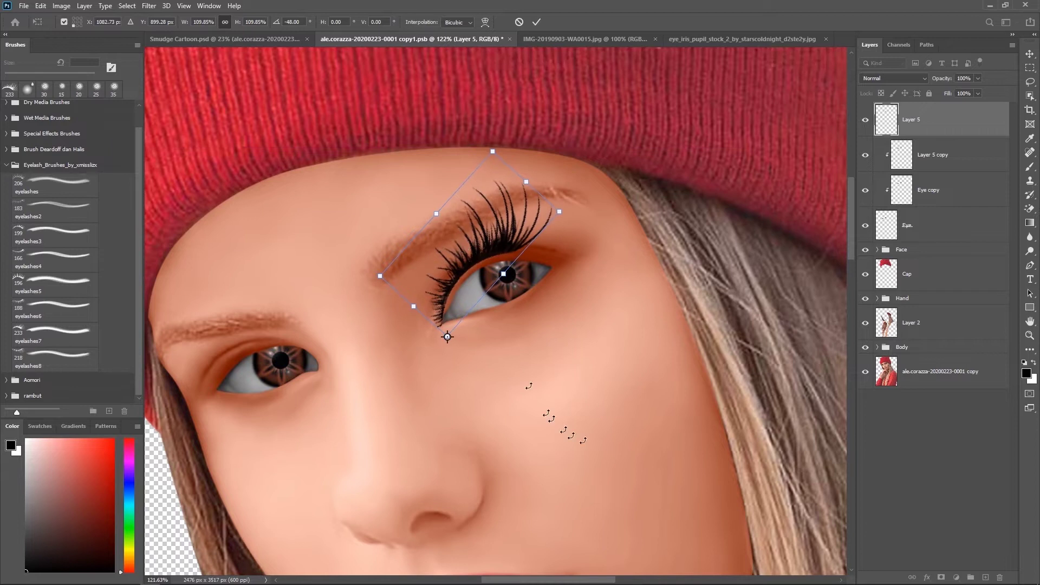
left_click_drag(539, 133, 551, 123)
left_click_drag(566, 216, 596, 234)
left_click_drag(563, 142, 558, 144)
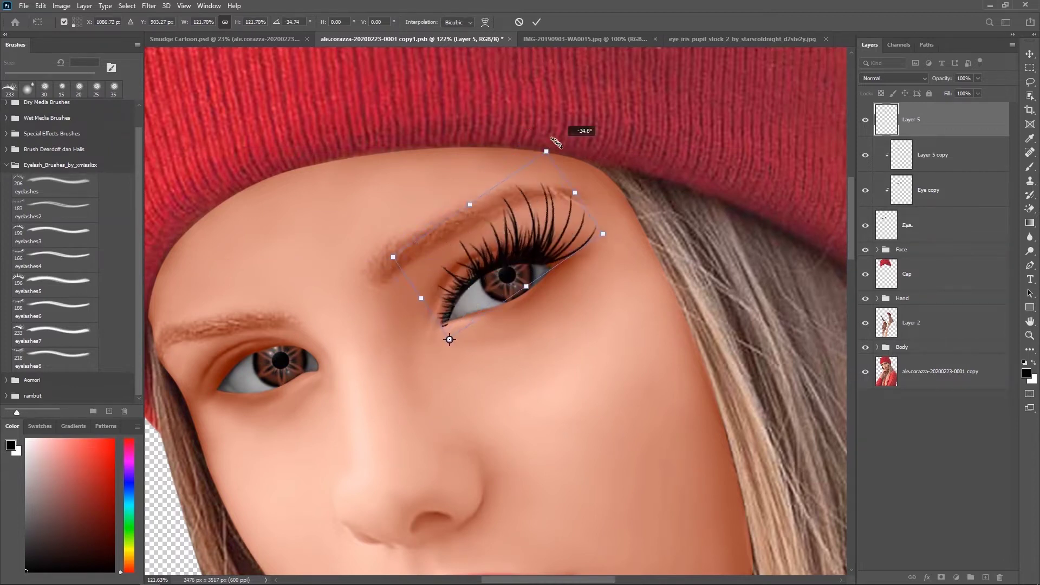
left_click_drag(597, 235, 616, 224)
- Warp the lashes to hug the eyelid curve and apply the transform
left_click(484, 21)
left_click(187, 22)
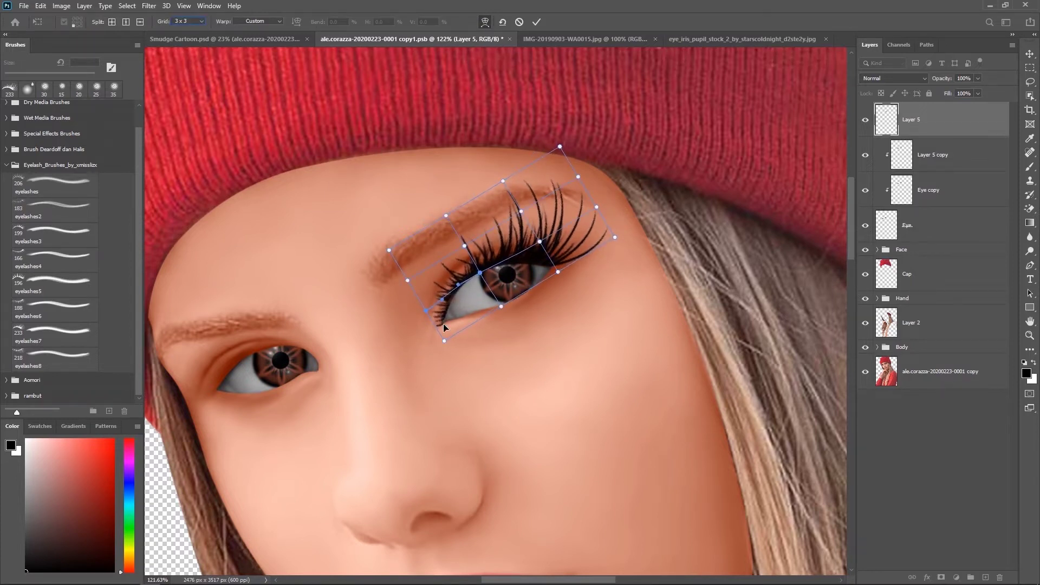
left_click_drag(561, 256, 534, 243)
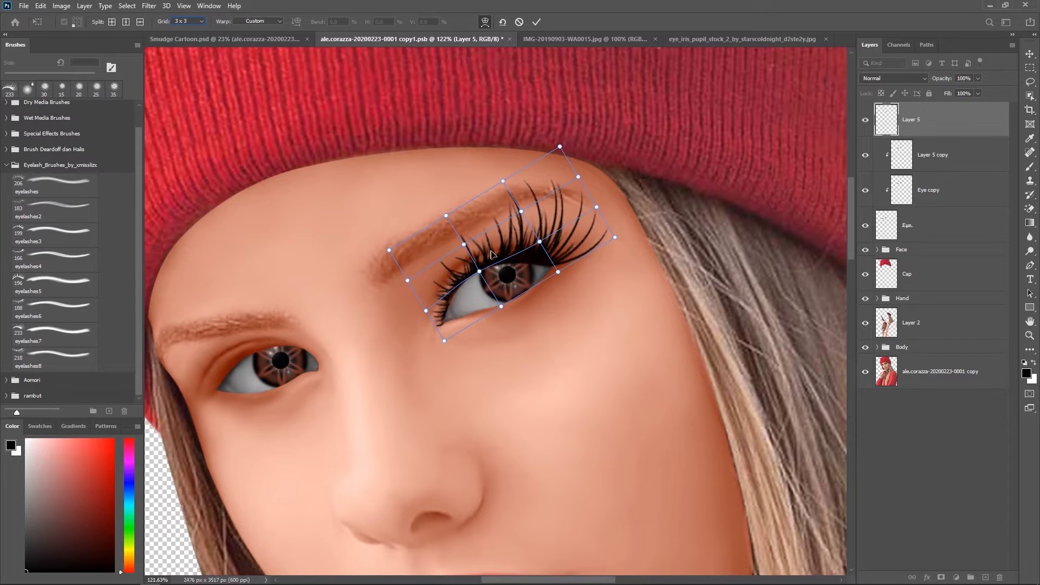
key("Return")
- Duplicate the eyelash layer and flip the copy horizontally
key("b")
scroll(534, 306, "down", 5)
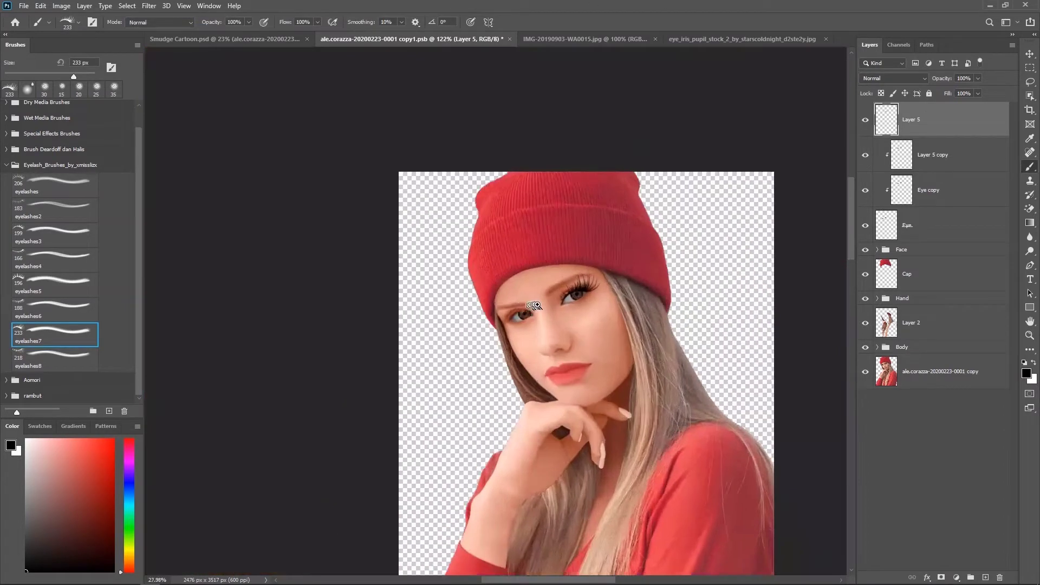
scroll(574, 301, "up", 4)
key("ctrl+j")
key("ctrl+t")
right_click(579, 251)
left_click(612, 433)
- Move, rotate and shrink the mirrored lashes onto the left eye's upper lid
left_click_drag(575, 260, 416, 339)
left_click_drag(455, 379, 465, 281)
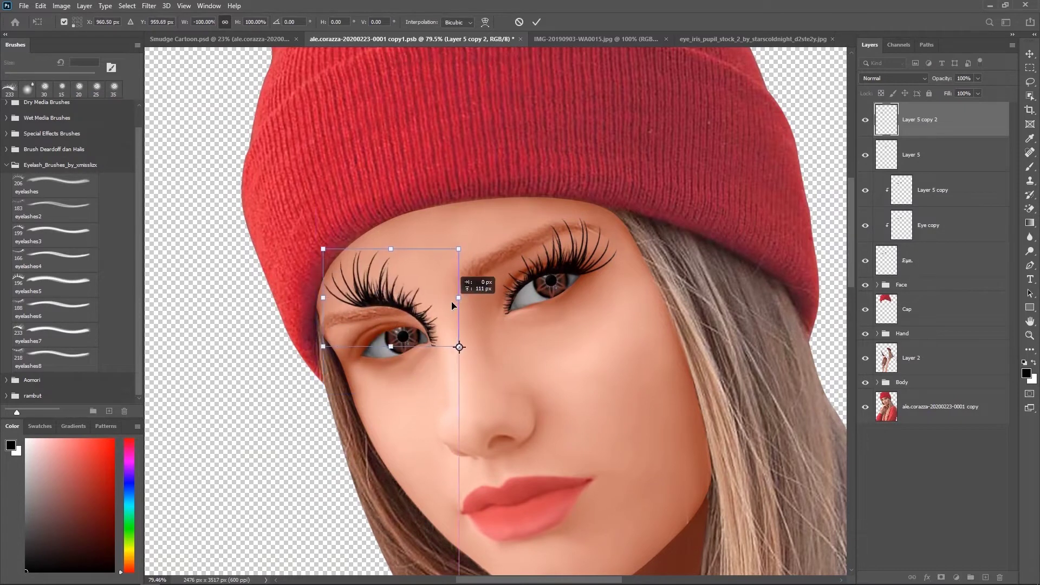
scroll(465, 281, "up", 2)
mouse_move(303, 233)
left_mouse_down()
mouse_move(245, 324)
mouse_move(254, 347)
mouse_move(260, 330)
left_mouse_up()
left_click_drag(441, 283, 439, 303)
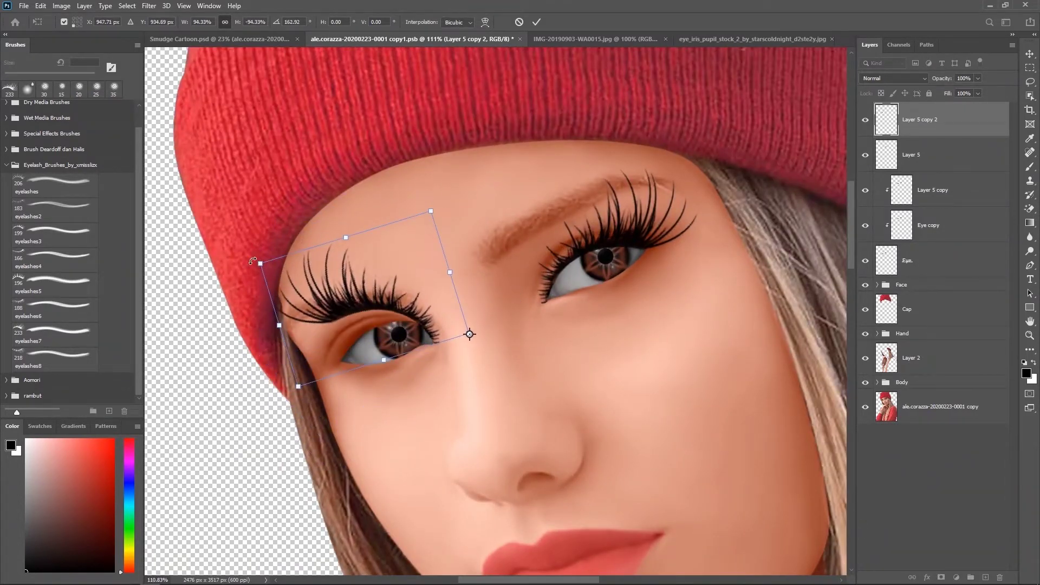
left_click_drag(246, 325, 254, 295)
left_click_drag(373, 325, 367, 336)
left_click_drag(249, 306, 250, 325)
- Warp the copied lashes toward the inner corner, then cancel the fit and add a new layer
left_click(484, 22)
left_click(186, 21)
left_click_drag(430, 342, 437, 339)
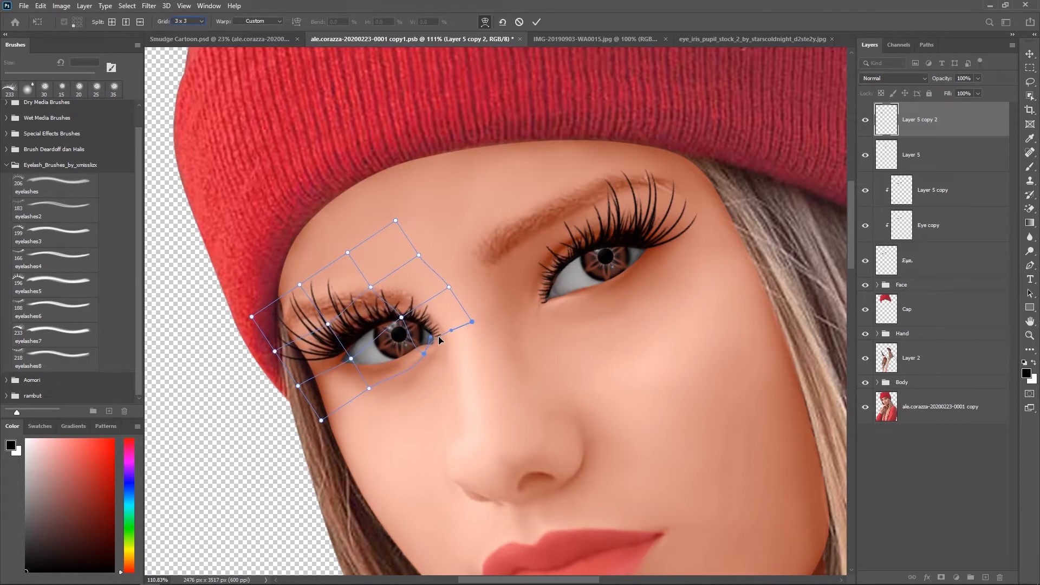
left_click(351, 358)
left_click_drag(319, 373, 350, 334)
left_click(536, 22)
left_click(985, 577)
- Mirror the new lashes horizontally and rotate them onto the left eye's upper lid
key("b")
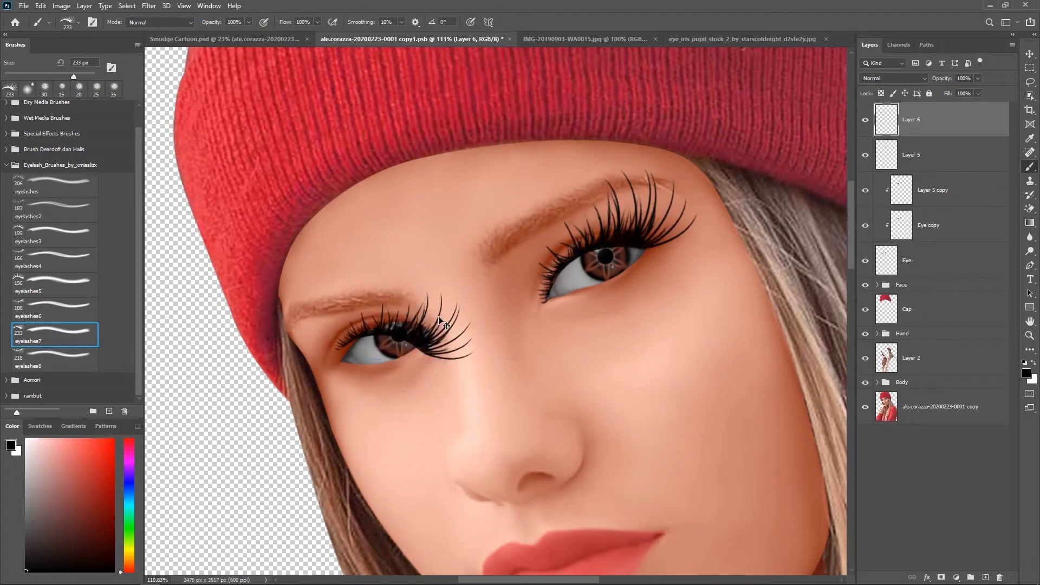
key("ctrl+t")
right_click(441, 332)
left_click(474, 515)
mouse_move(450, 342)
left_mouse_down()
mouse_move(420, 326)
mouse_move(439, 345)
left_mouse_up()
mouse_move(282, 271)
left_mouse_down()
mouse_move(272, 297)
mouse_move(262, 293)
left_mouse_up()
- Warp the left lashes inward to fit the lid and commit the shape
left_click(484, 21)
left_click(187, 21)
left_click(185, 43)
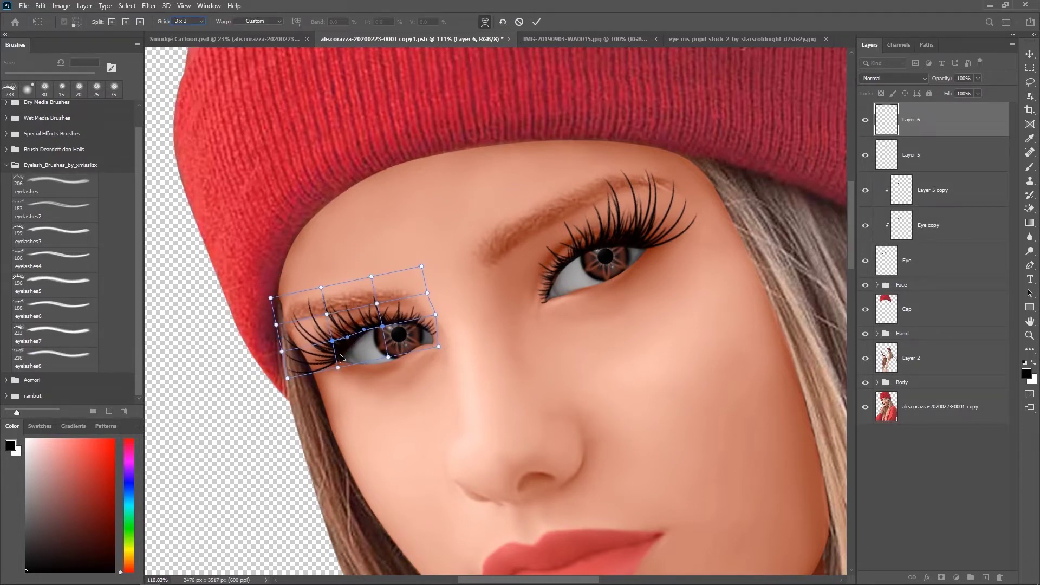
mouse_move(340, 359)
left_mouse_down()
mouse_move(323, 358)
mouse_move(349, 345)
left_mouse_up()
left_click(542, 24)
scroll(509, 233, "down", 4)
scroll(511, 232, "up", 2)
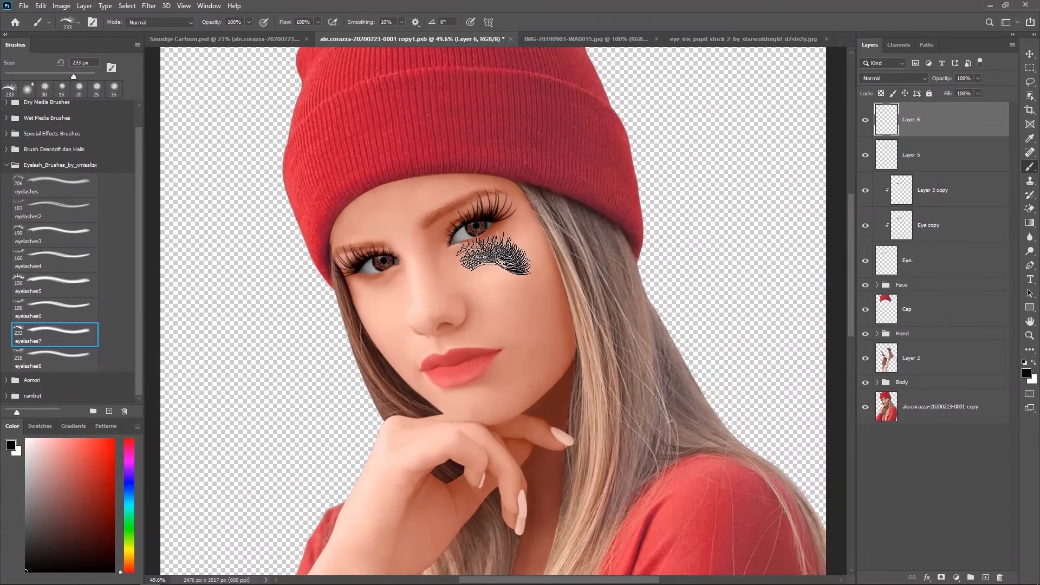
- Merge the two eyelash layers into one and add a layer mask
key("v")
scroll(476, 316, "up", 1)
left_click(921, 154)
key("Delete")
left_click(943, 575)
scroll(326, 300, "up", 2)
- Set up a smaller soft round brush with adjusted opacity and flow
key("b")
left_click(54, 127)
left_click_drag(212, 24, 203, 24)
left_click_drag(285, 22, 278, 22)
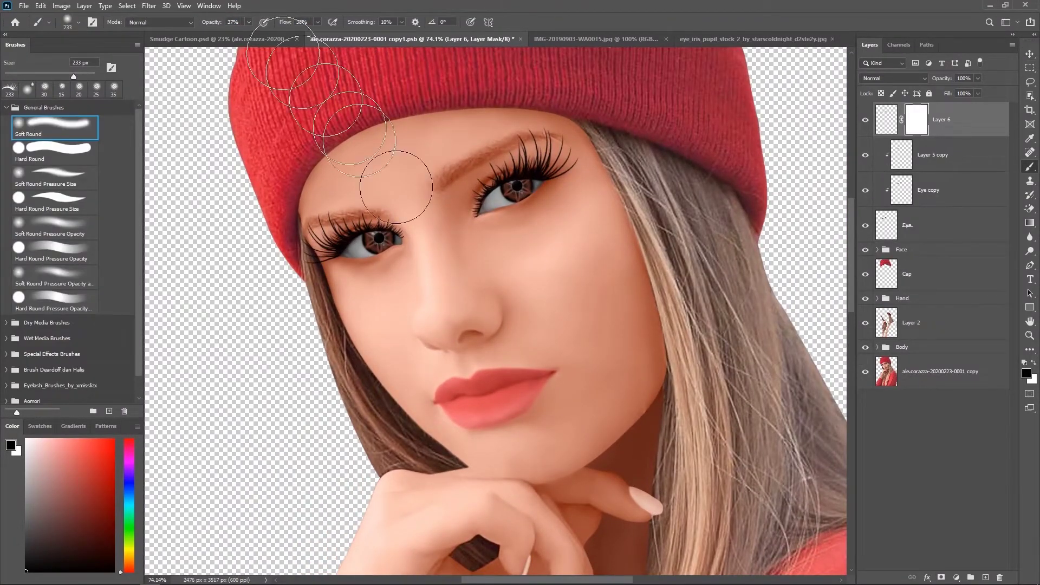
key("bracketleft")
key("bracketleft")
key("bracketleft")
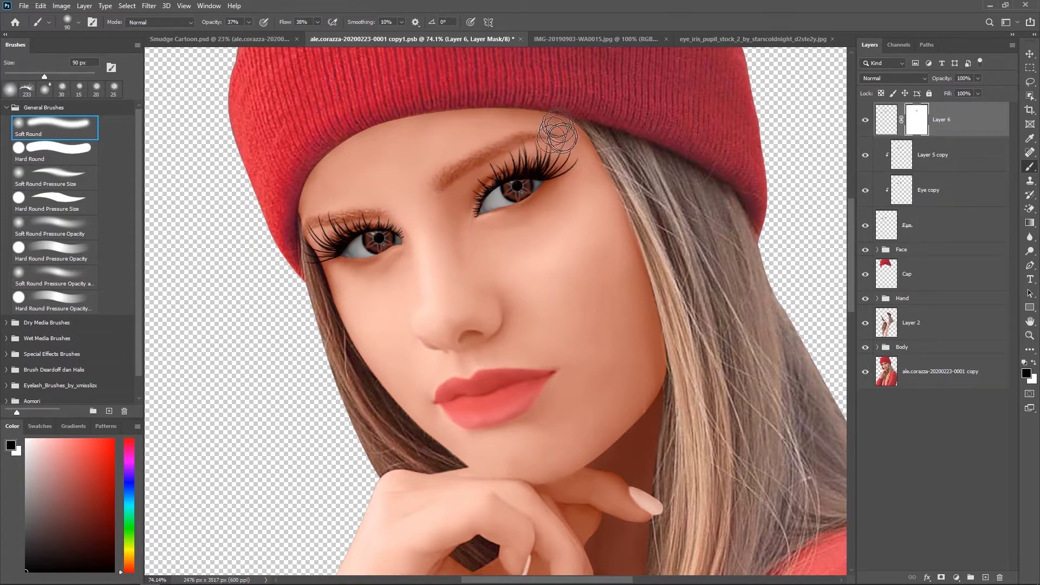
key("shift+5")
key("shift+8")
key("8")
key("2")
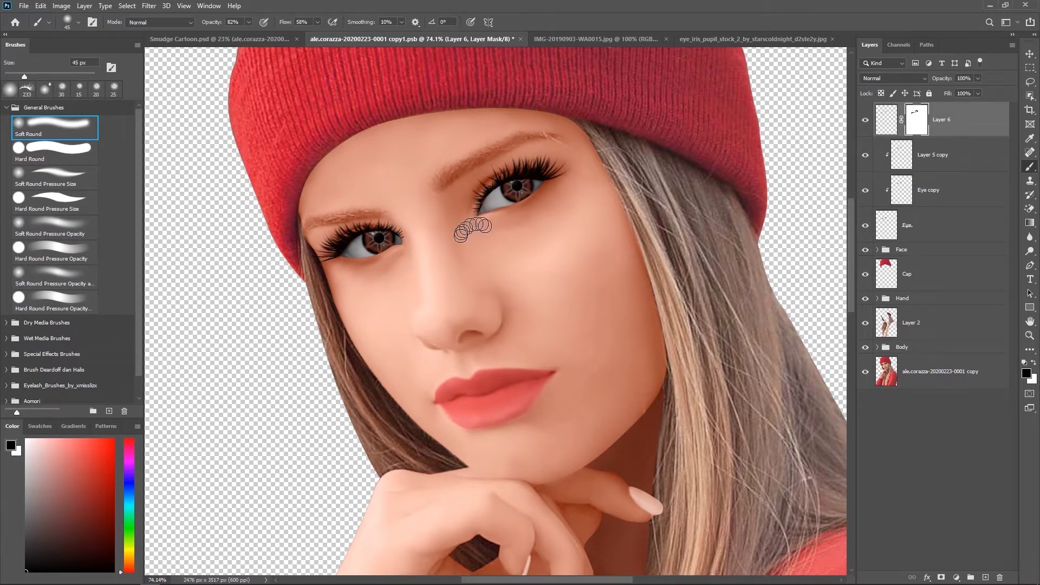
scroll(461, 234, "down", 3)
- Add a dark brown Solid Color fill layer in the portrait document
left_click(216, 39)
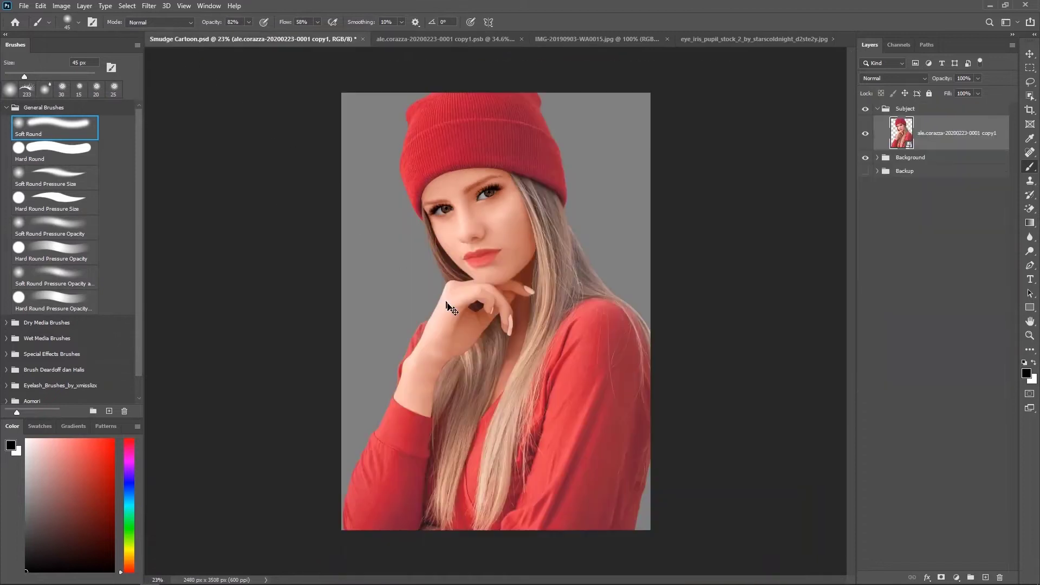
left_click(436, 39)
left_click(956, 577)
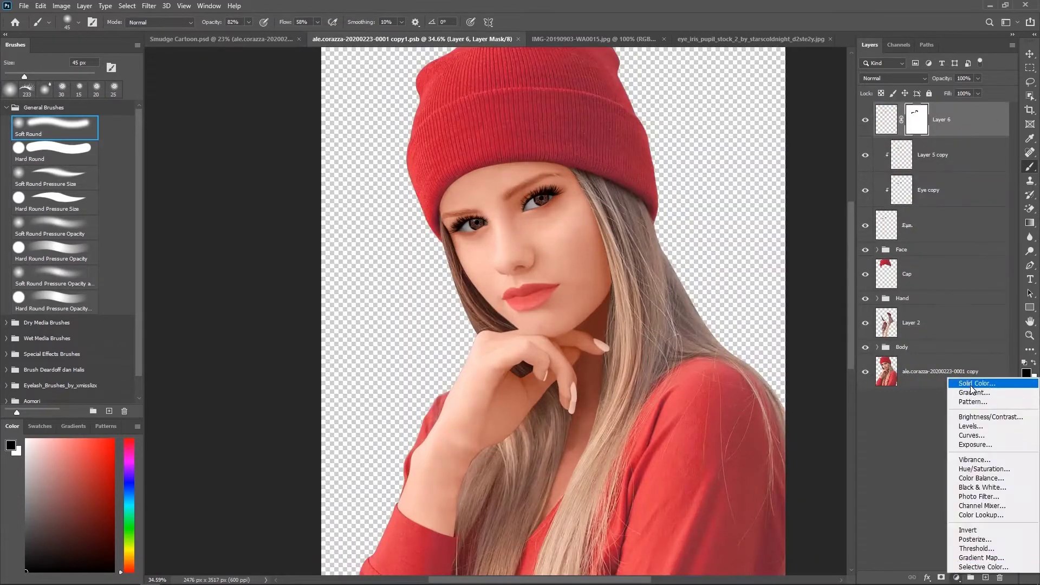
left_click(962, 381)
left_click(526, 269)
left_click_drag(485, 227, 499, 235)
key("Return")
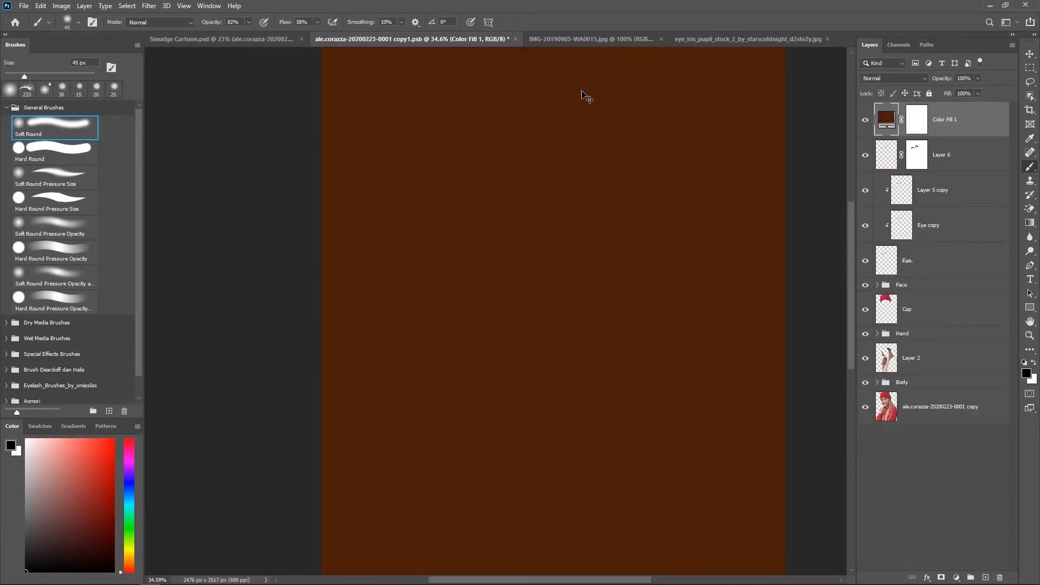
- Clip the brown fill to the lashes at 31% opacity and add an empty layer above
key("ctrl+alt+g")
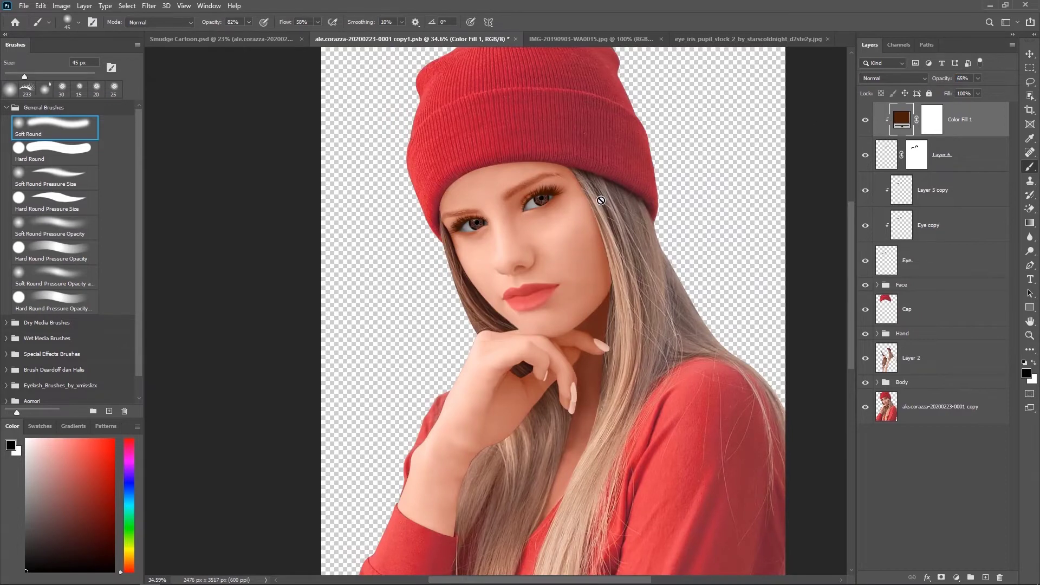
scroll(520, 263, "up", 2)
scroll(542, 271, "up", 2)
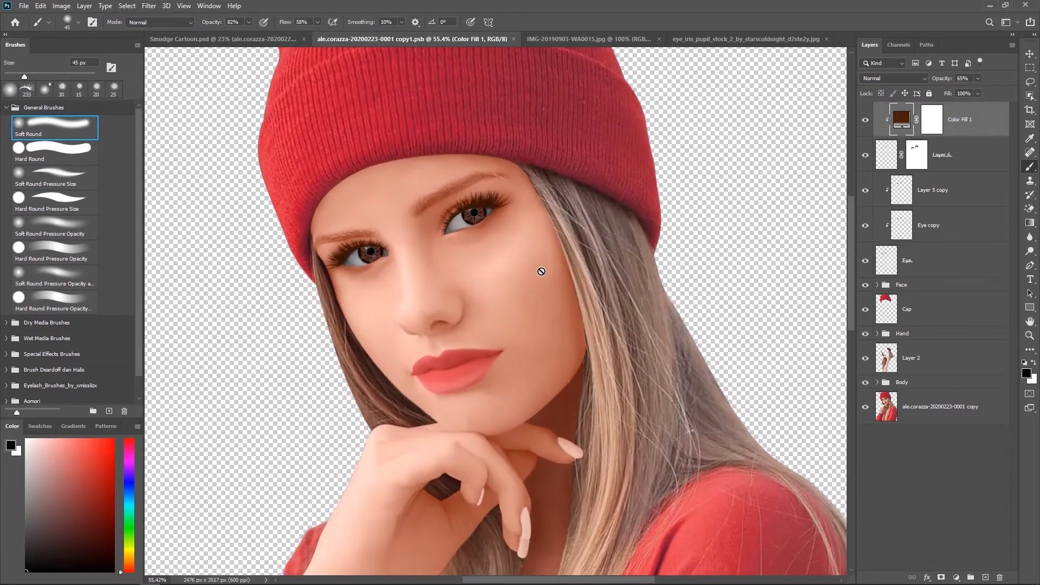
left_click_drag(930, 79, 936, 82)
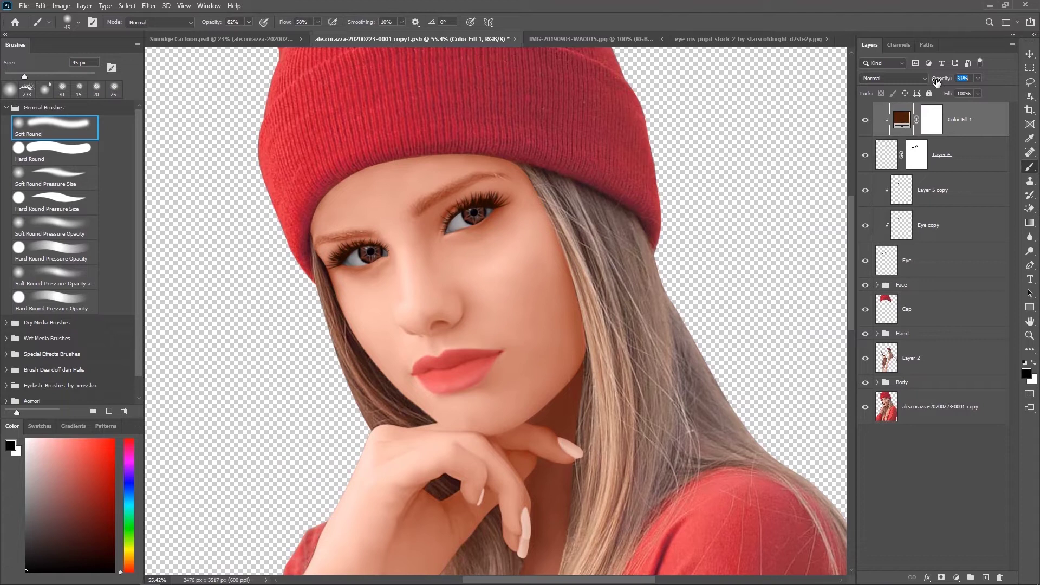
left_click(985, 577)
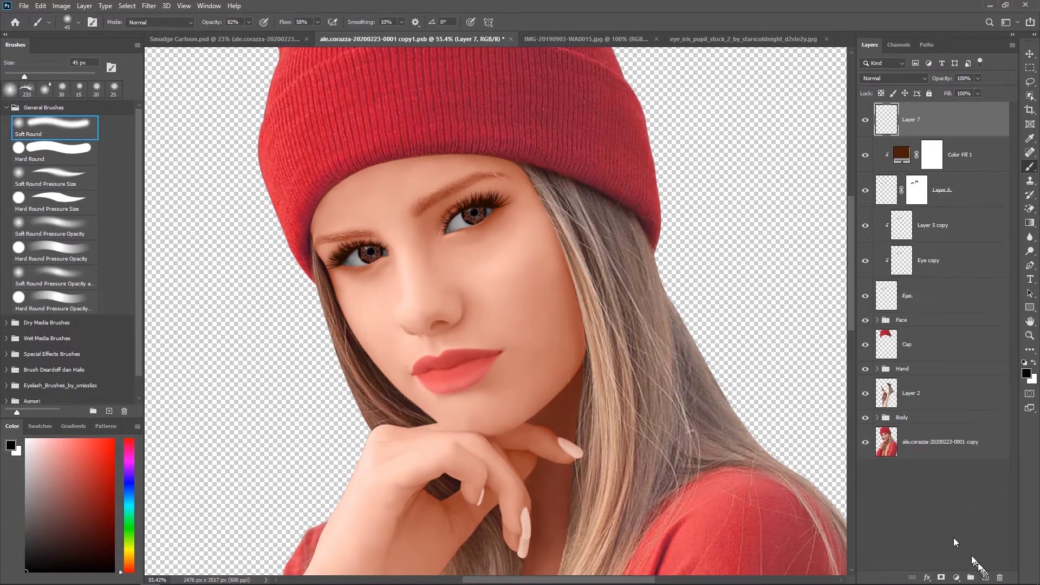
- Stamp lower lashes near the right eye with the eyelashes2 brush at 175 px, full opacity
left_click_drag(281, 30, 303, 31)
left_click(7, 107)
left_click(6, 185)
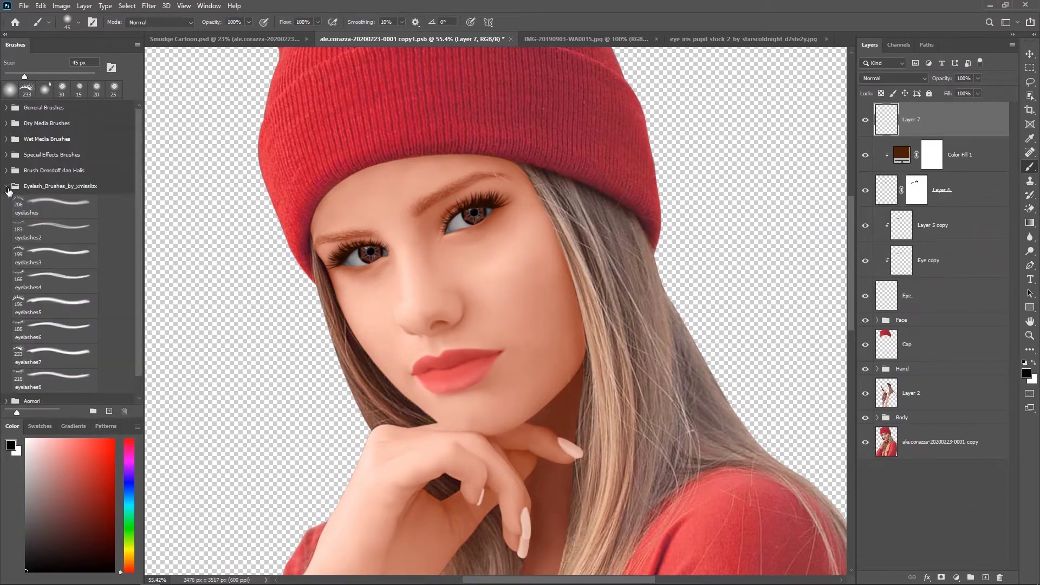
scroll(55, 217, "down", 1)
left_click(55, 210)
key("bracketleft")
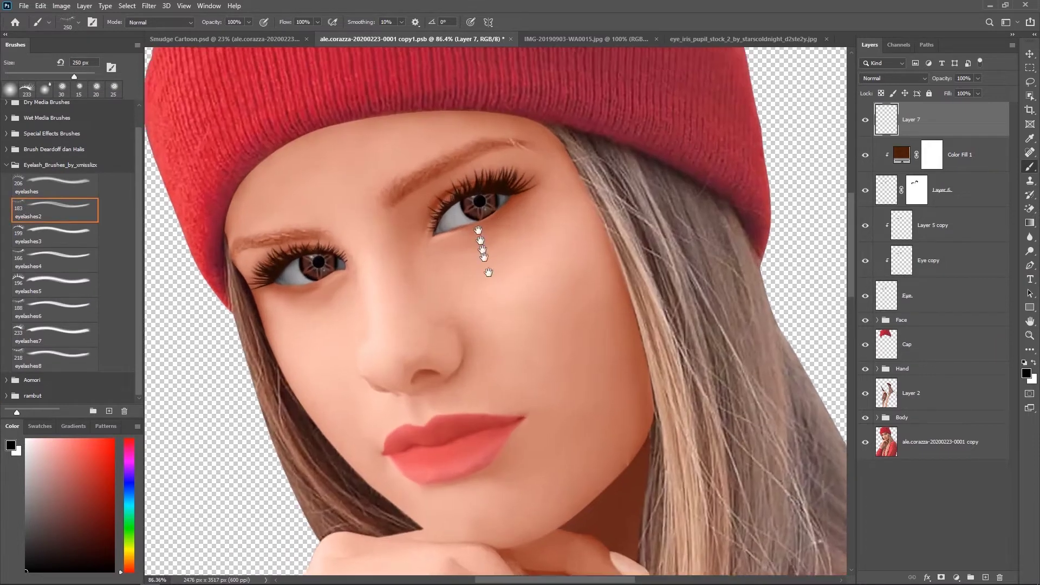
scroll(477, 265, "up", 3)
left_click(506, 273)
- Rotate the lashes under the right eye and bend them with a 3x3 warp grid
key("ctrl+t")
scroll(507, 274, "up", 2)
left_click_drag(563, 254, 574, 228)
left_click_drag(509, 260, 495, 233)
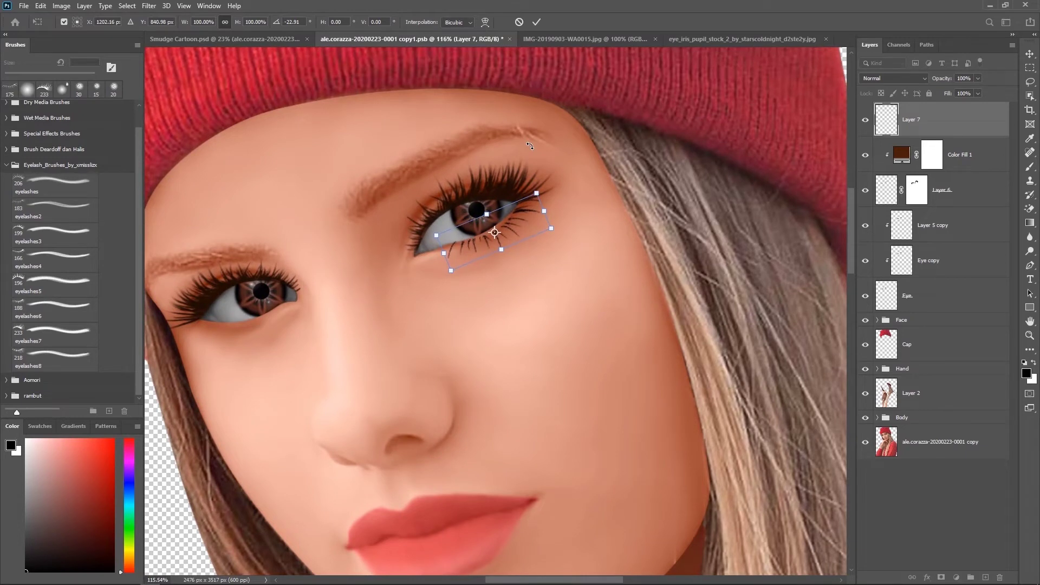
left_click(485, 21)
left_click(189, 21)
left_click(187, 33)
left_click_drag(463, 253, 476, 239)
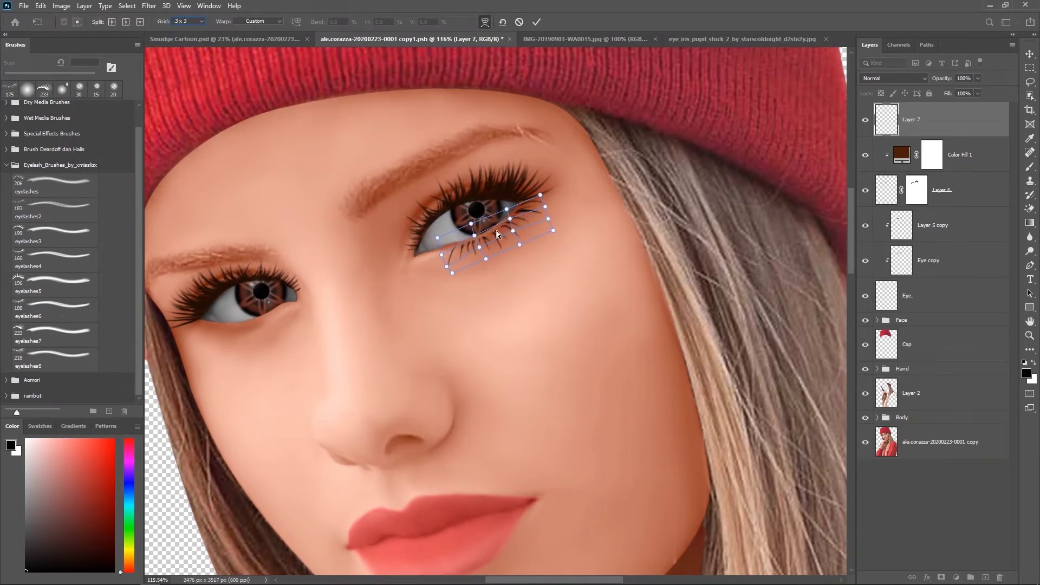
left_click(536, 22)
- Duplicate the lower lashes, flip the copy horizontally and place it under the left eye
key("b")
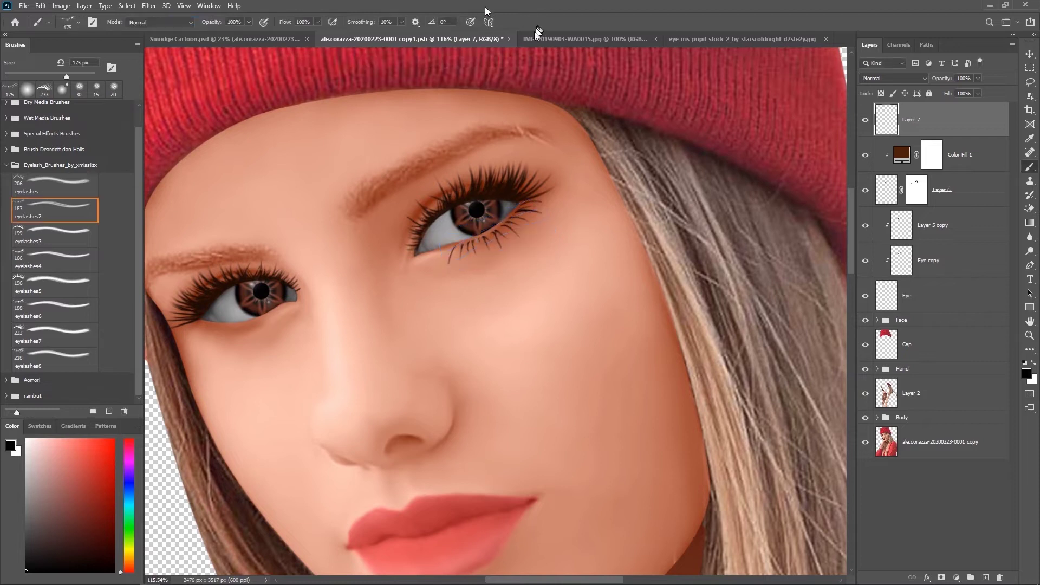
scroll(539, 295, "down", 3)
scroll(539, 294, "up", 3)
key("ctrl+j")
key("ctrl+t")
left_click_drag(544, 311, 341, 379)
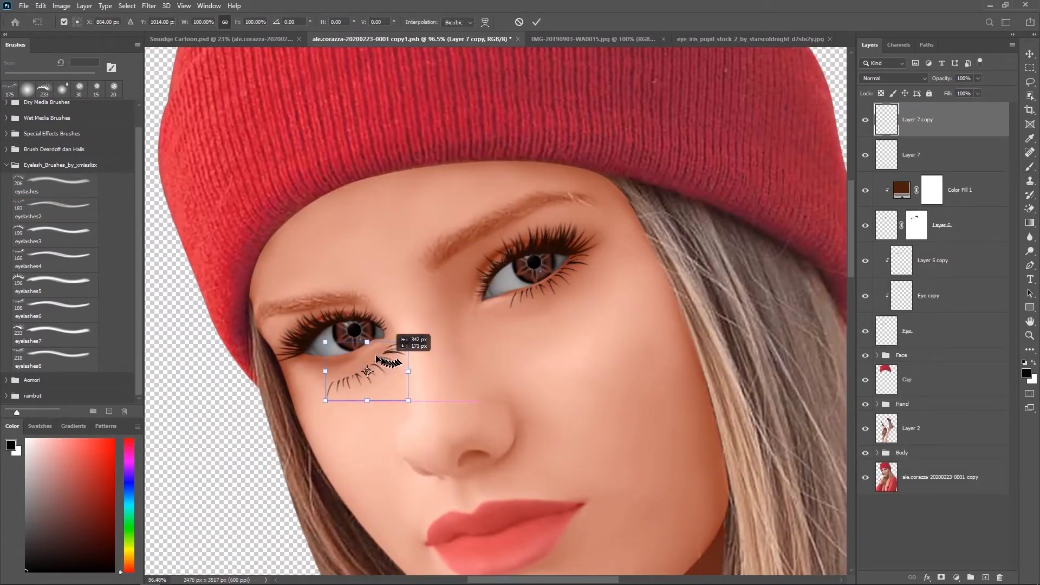
right_click(357, 355)
left_click(395, 538)
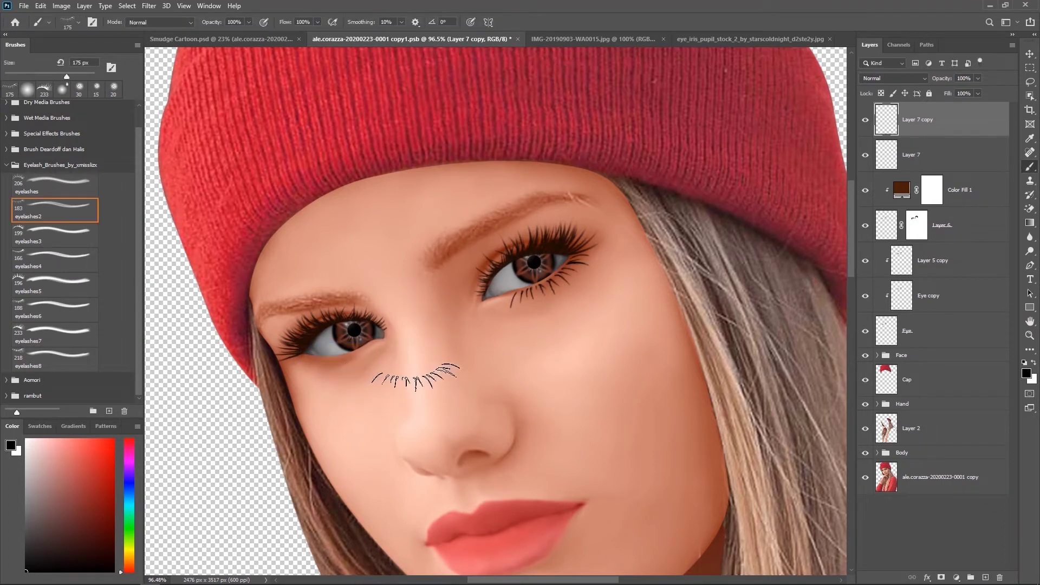
left_click_drag(509, 290, 352, 363)
- Flip the copy vertically, angle it along the left lower lid and add a mask
right_click(370, 357)
left_click(397, 548)
left_click_drag(407, 383, 406, 388)
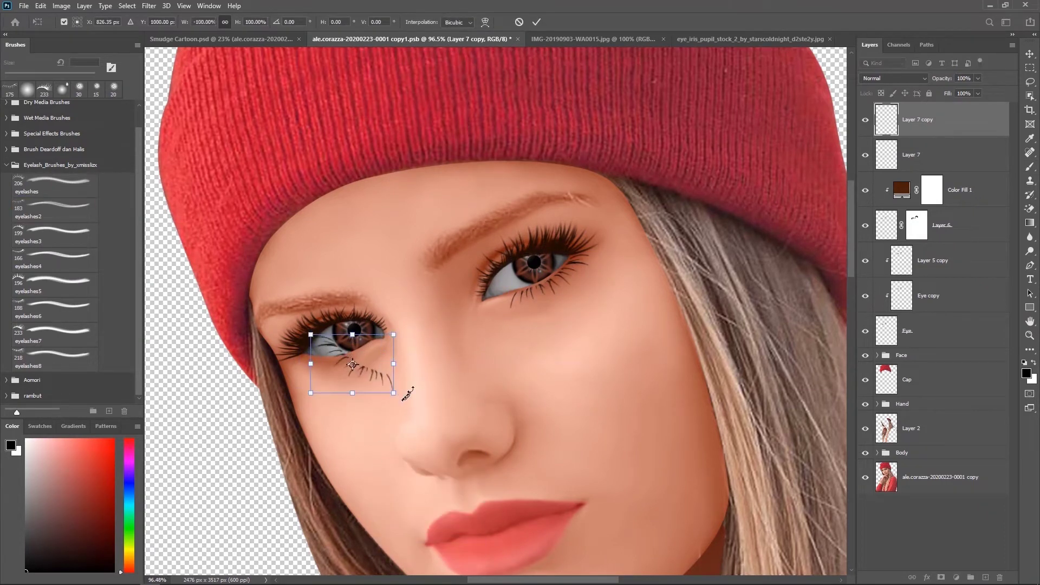
scroll(406, 388, "up", 3)
left_click_drag(515, 364, 544, 355)
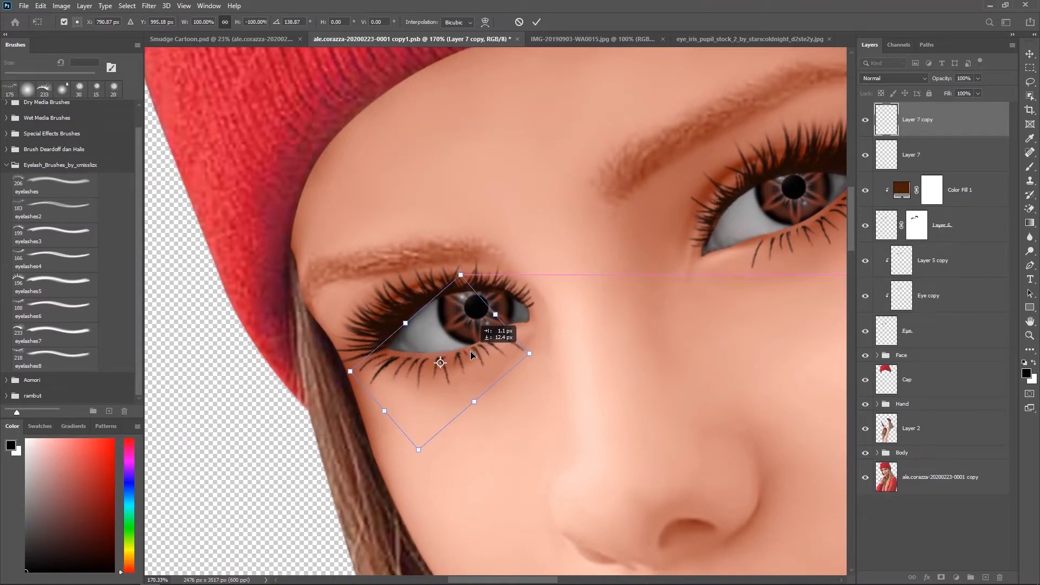
scroll(540, 355, "down", 5)
left_click(54, 210)
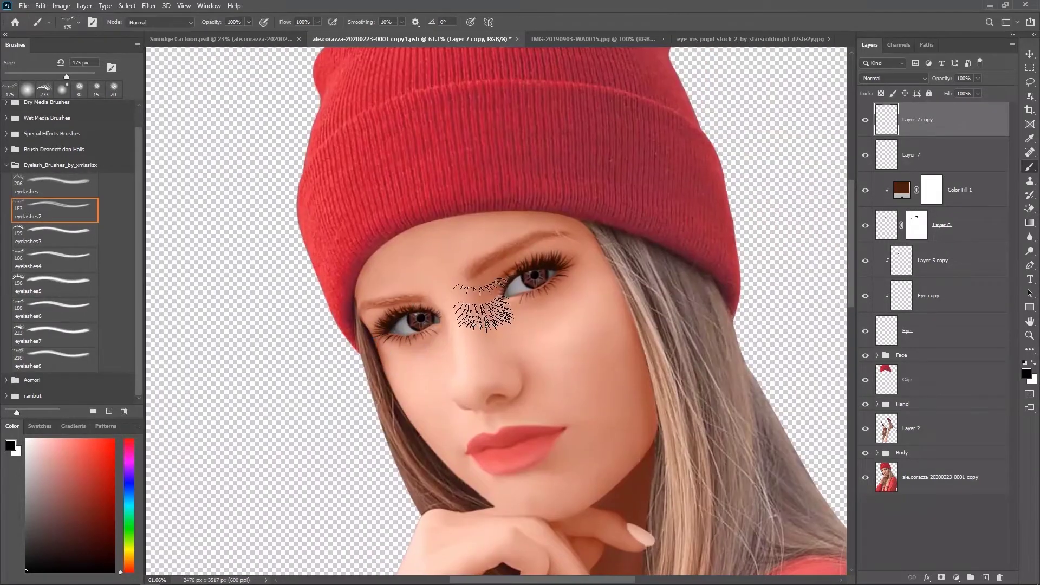
key("Return")
- Mask away harsh parts of the lower lashes with a 50 px soft round brush
left_click(6, 165)
left_click(27, 89)
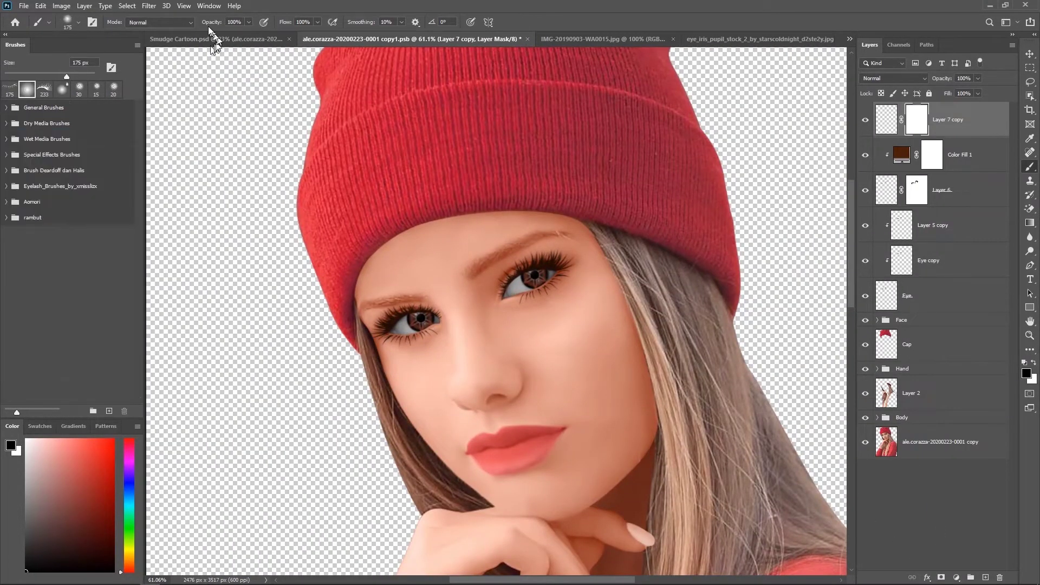
scroll(432, 352, "up", 3)
key("bracketleft")
key("bracketleft")
key("bracketleft")
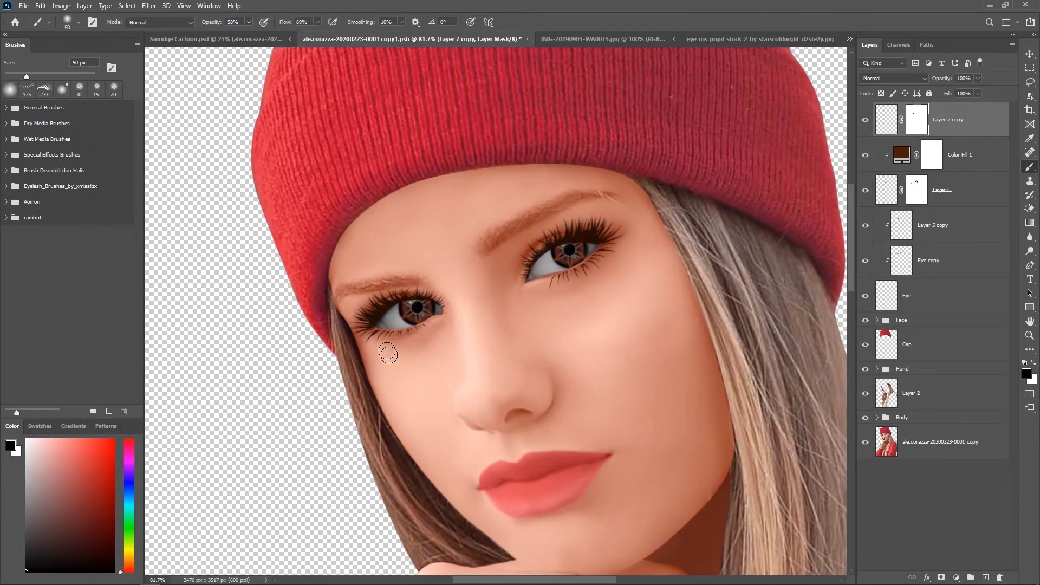
left_click_drag(547, 302, 586, 277)
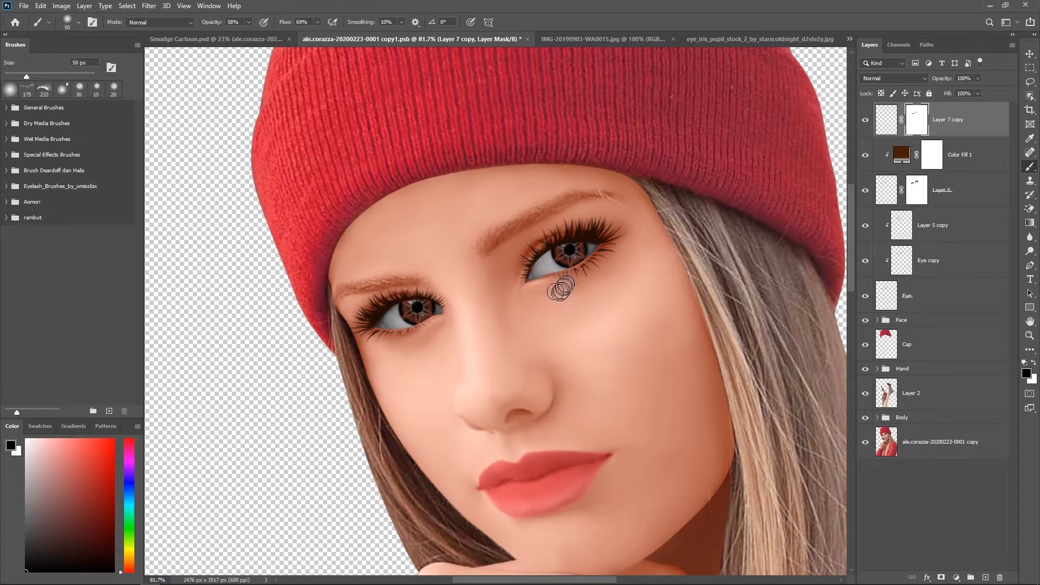
scroll(557, 294, "down", 4)
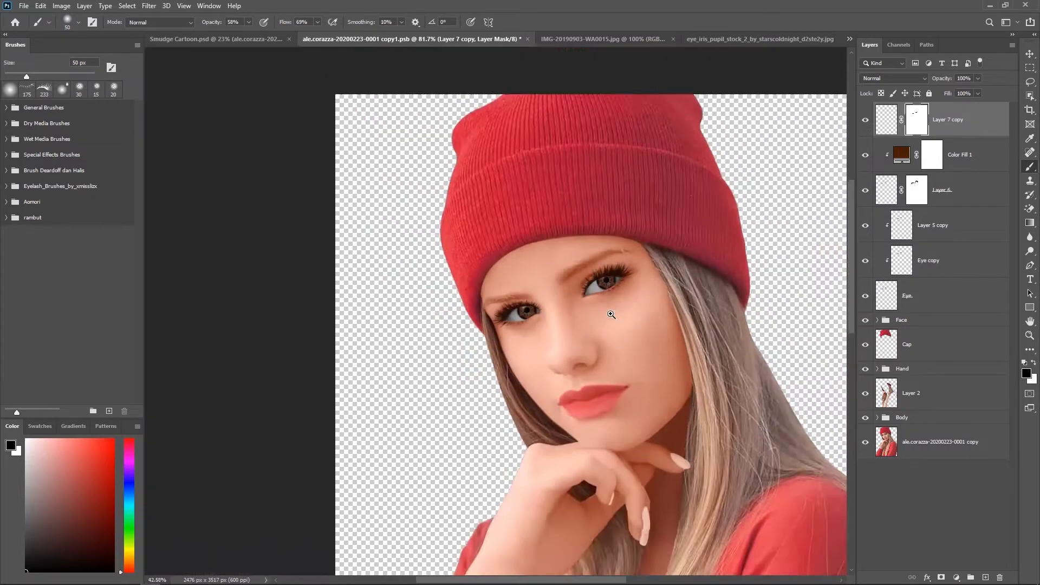
scroll(606, 304, "up", 2)
- Fit the image in view and compare it with the Smudge Cartoon document
key("ctrl+0")
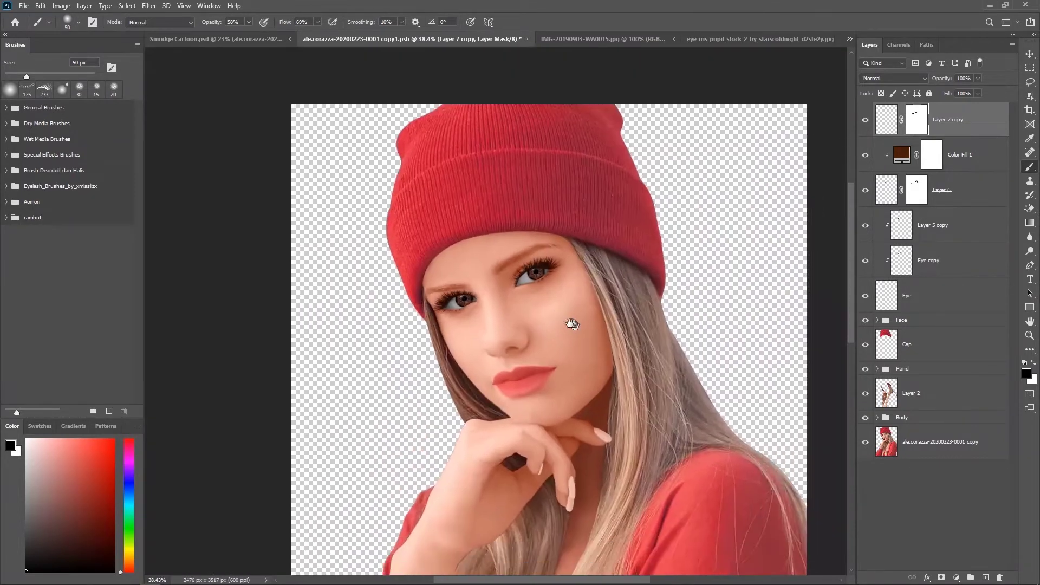
left_click(222, 39)
scroll(528, 287, "down", 2)
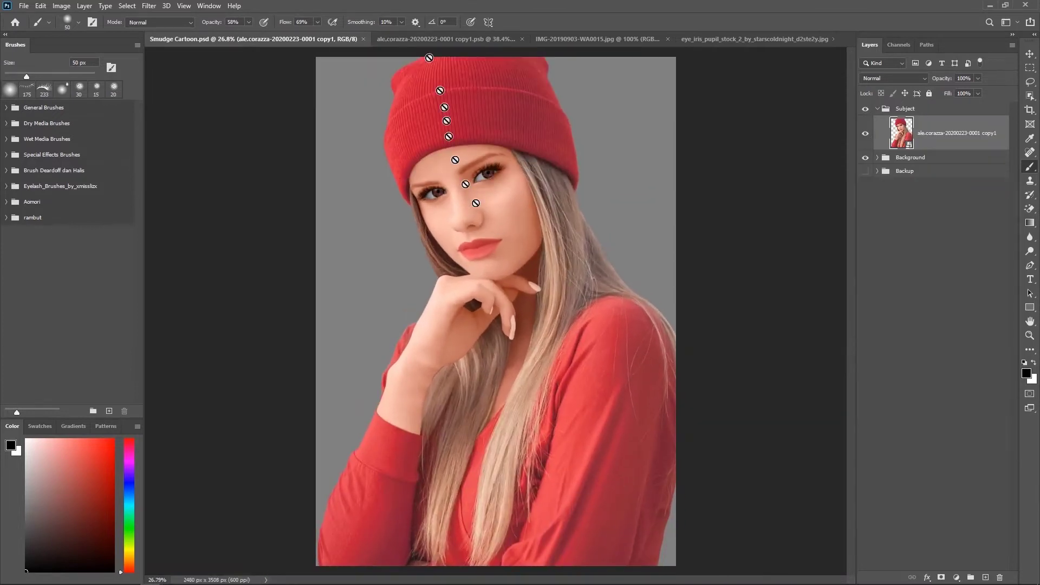
left_click(436, 39)
- Group the selected eye layers into a new group named Eye
left_click(878, 295, "shift")
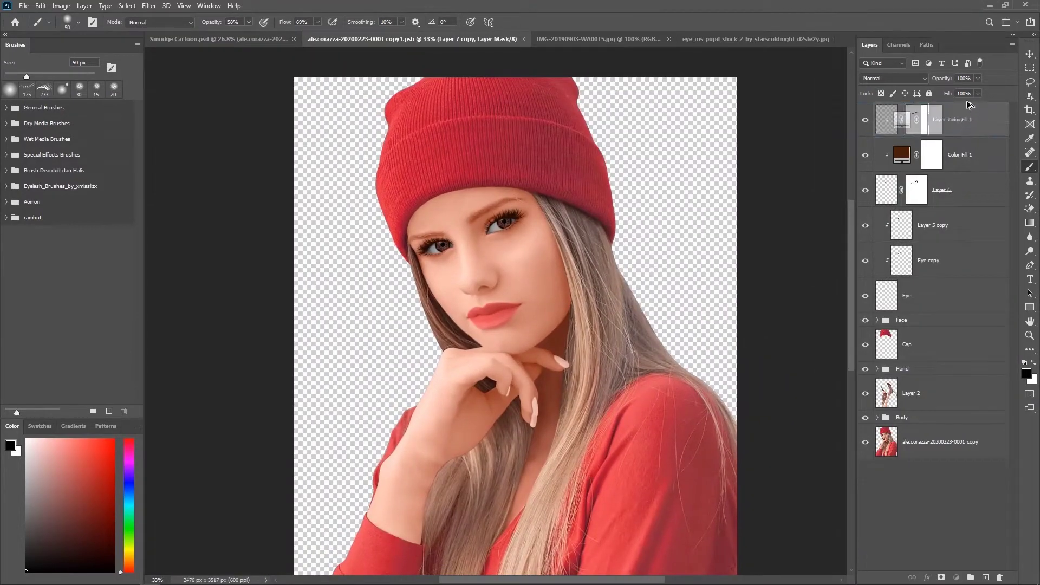
key("ctrl+g")
type("Eye")
key("Return")
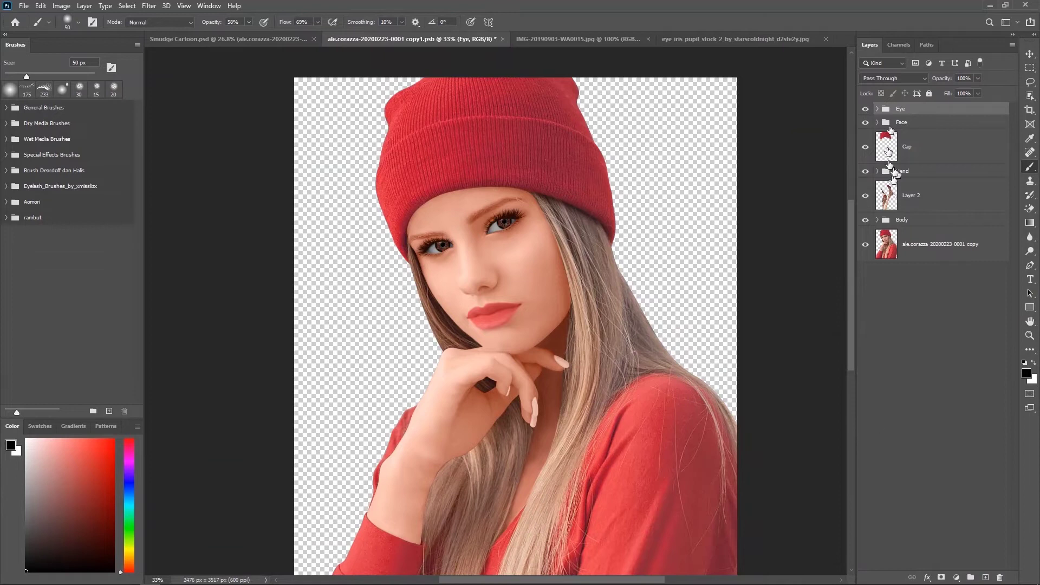
left_click(985, 578)
- Paint extra right-eye upper lashes on a new clipped layer placed below Layer 6
scroll(394, 278, "up", 3)
key("bracketright")
key("bracketright")
key("bracketright")
scroll(394, 277, "up", 3)
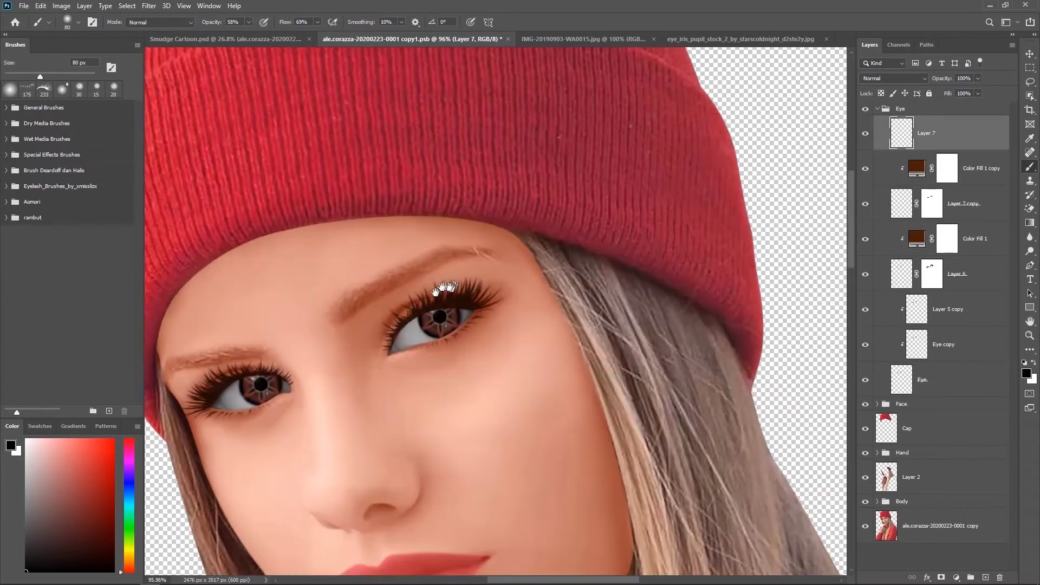
left_click_drag(386, 328, 496, 290)
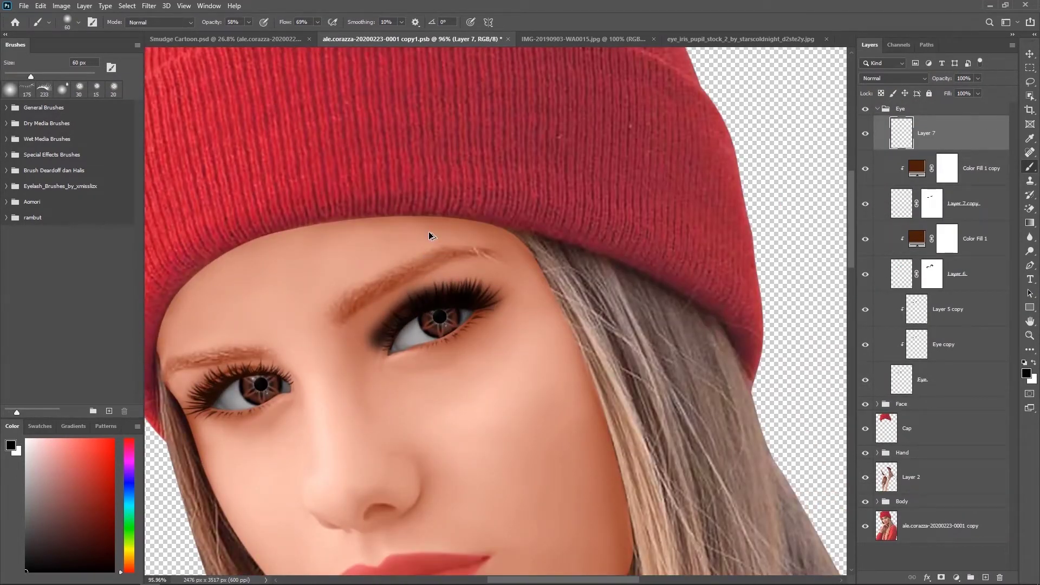
left_click(868, 137, "alt")
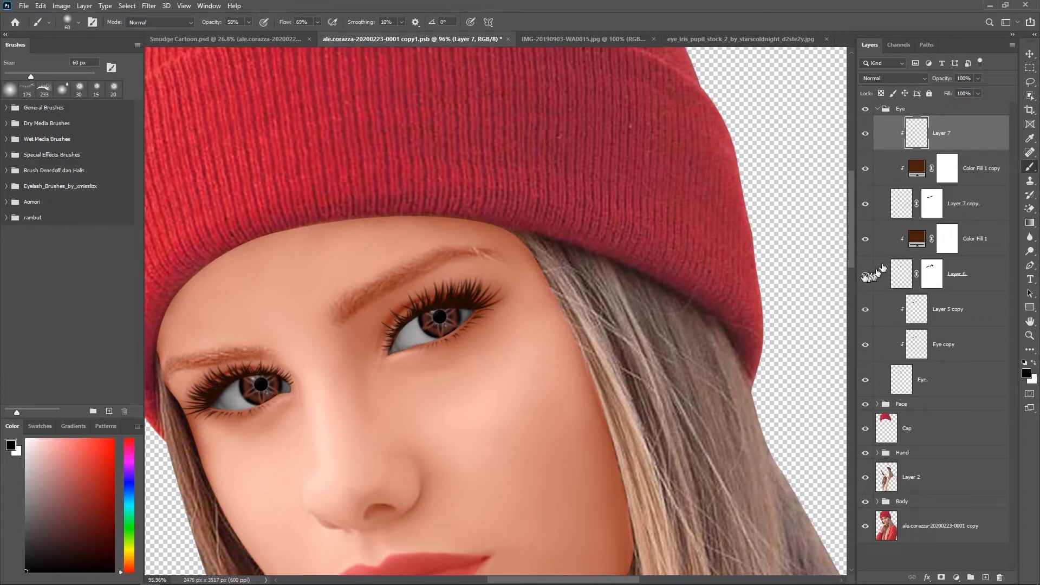
left_click_drag(883, 135, 867, 281)
- Thicken the left eye's upper lashes with a 40 px brush and hide Layer 5 copy
scroll(433, 317, "up", 2)
key("bracketleft")
key("bracketleft")
scroll(415, 318, "down", 3)
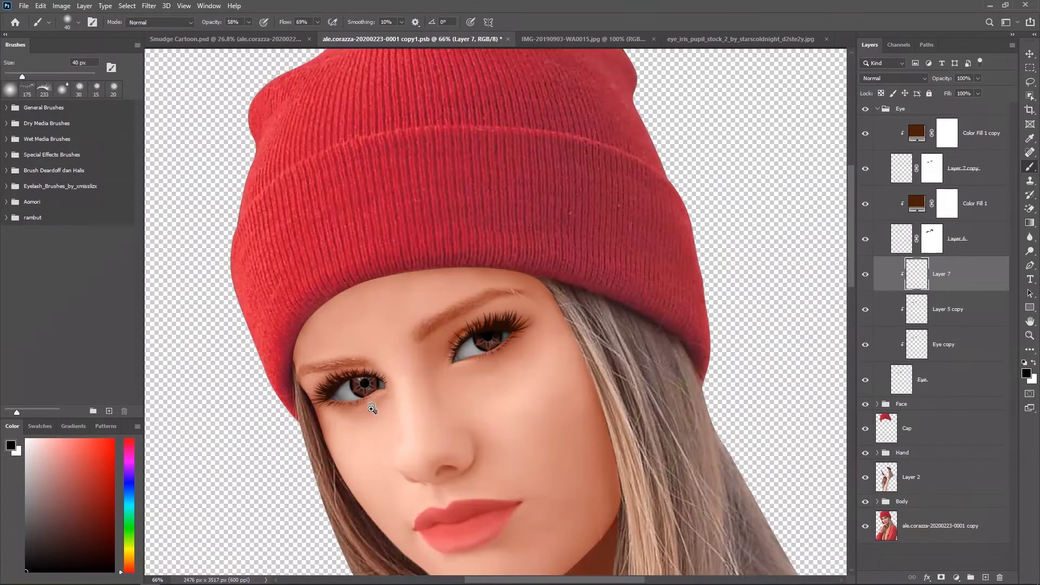
scroll(372, 409, "up", 1)
left_click_drag(411, 347, 467, 365)
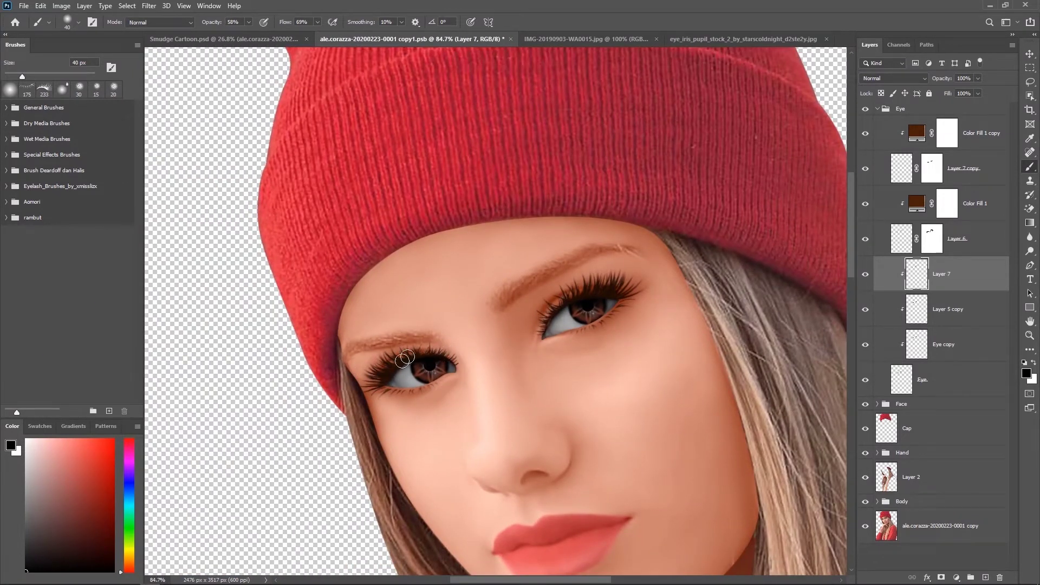
scroll(661, 374, "down", 3)
left_click(864, 310)
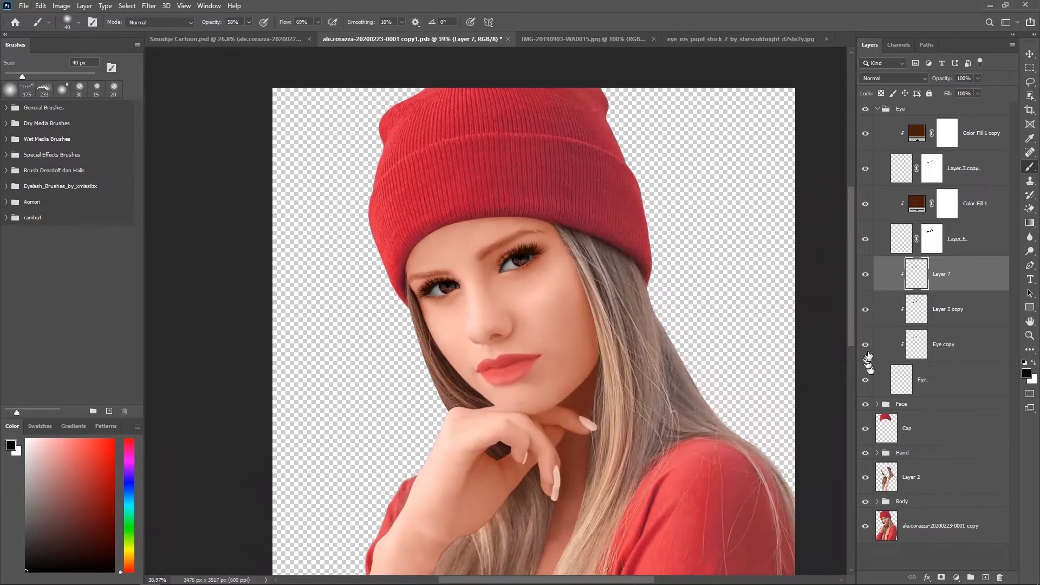
- Add a light pink Solid Color fill layer in Color blend mode
left_click(950, 310)
left_click(956, 578)
left_click(970, 386)
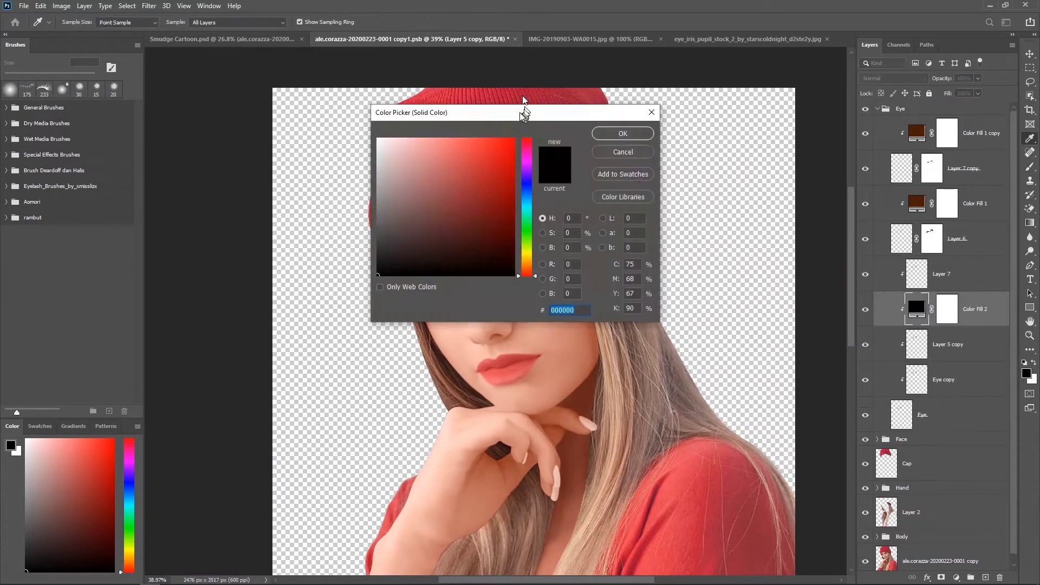
left_click_drag(524, 114, 802, 157)
left_click(680, 176)
left_click(903, 173)
left_click(894, 78)
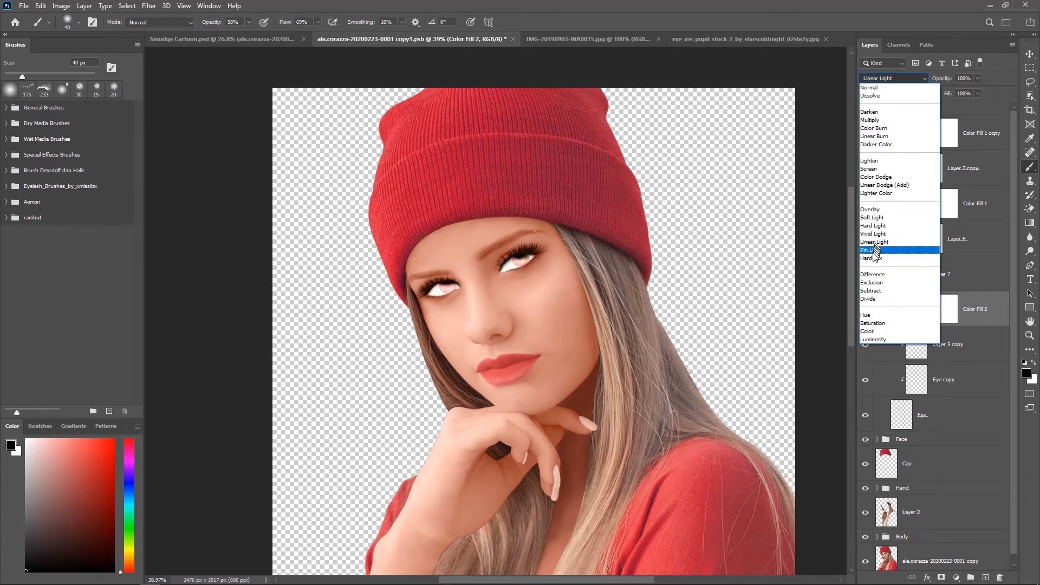
left_click(872, 331)
- Move the pink fill layer below Layer 5 copy
left_click_drag(865, 348, 979, 368)
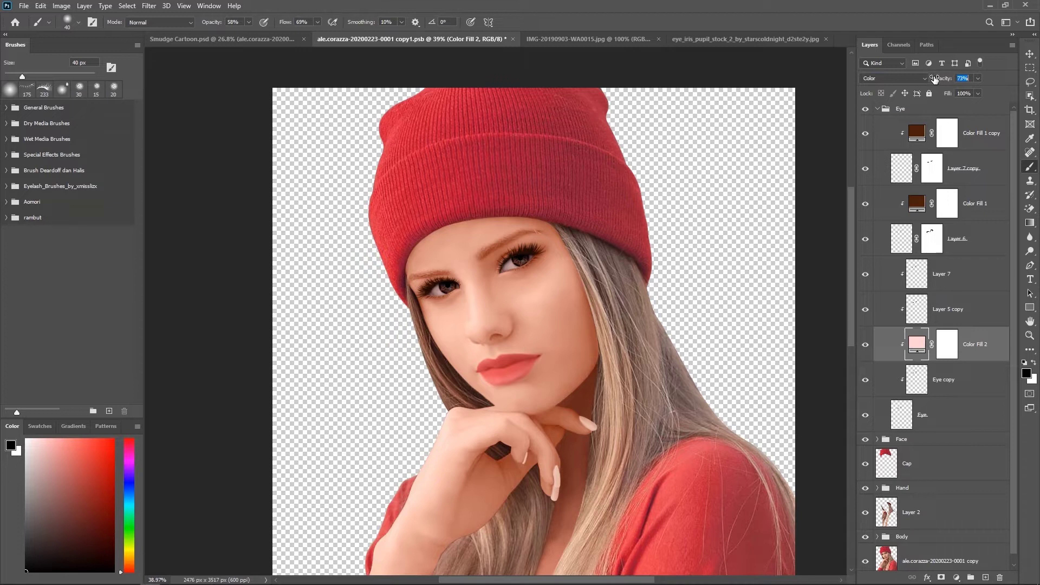
scroll(657, 303, "down", 3)
scroll(656, 303, "up", 2)
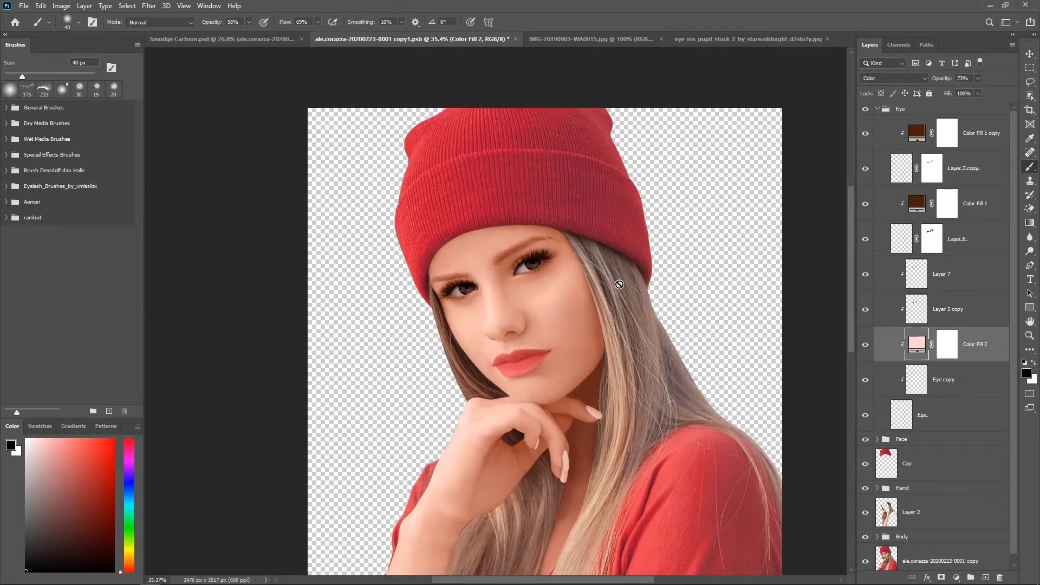
scroll(570, 245, "up", 3)
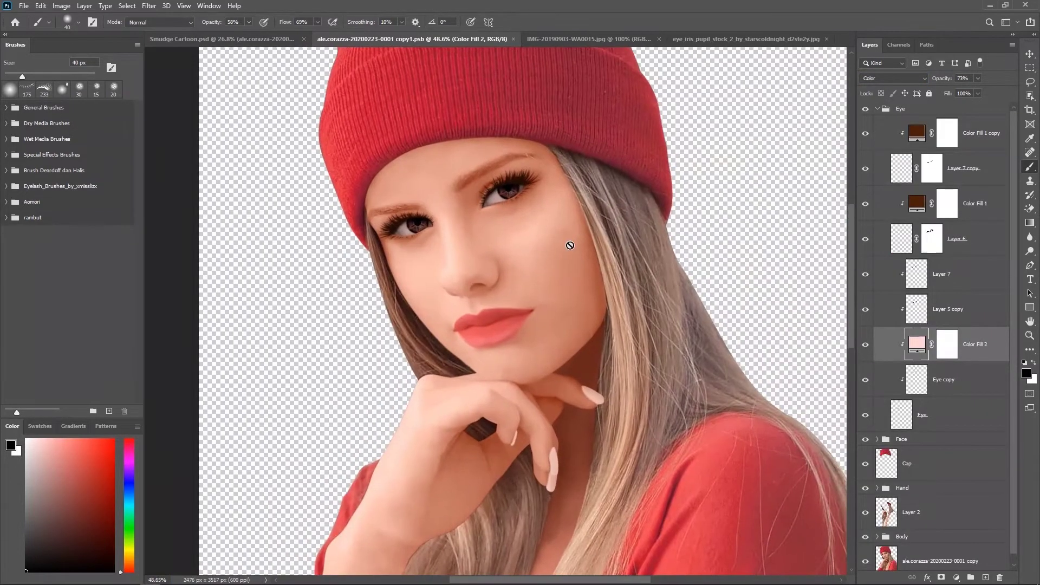
scroll(522, 242, "up", 1)
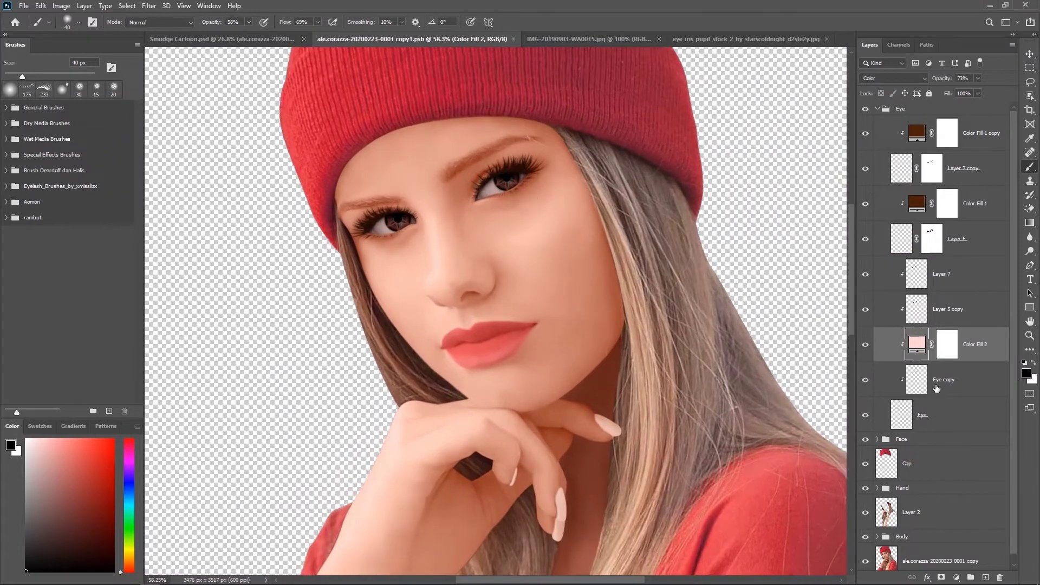
- Duplicate the pink fill as a clipped, darker pink copy with an inverted, fully hiding mask
key("ctrl+j")
key("ctrl+alt+g")
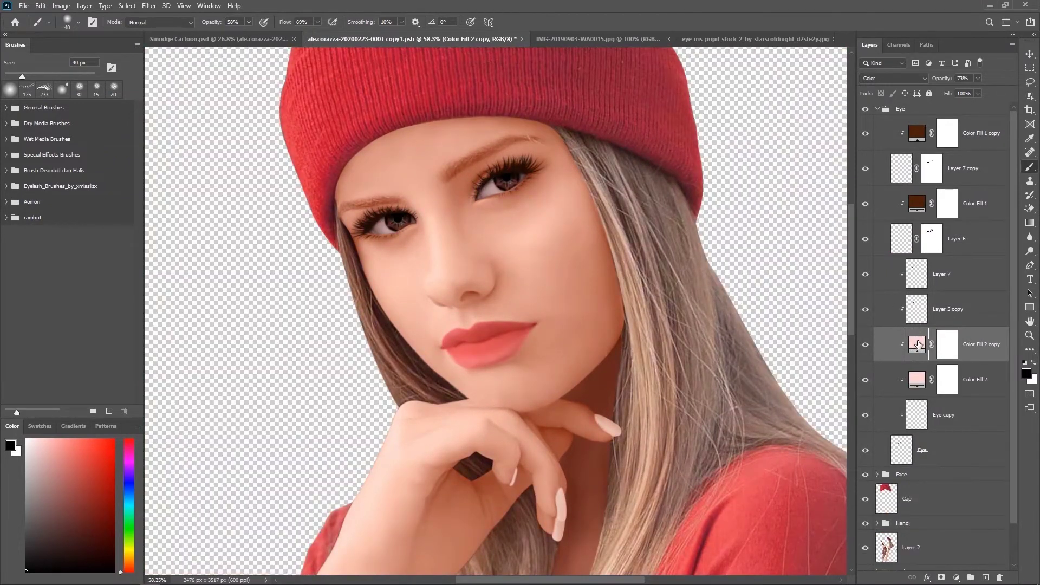
double_click(916, 345)
left_click(715, 182)
left_click(904, 172)
key("ctrl+i")
- Collapse the Eye group and restore the eye brush set for the Brush tool
key("b")
scroll(461, 262, "up", 4)
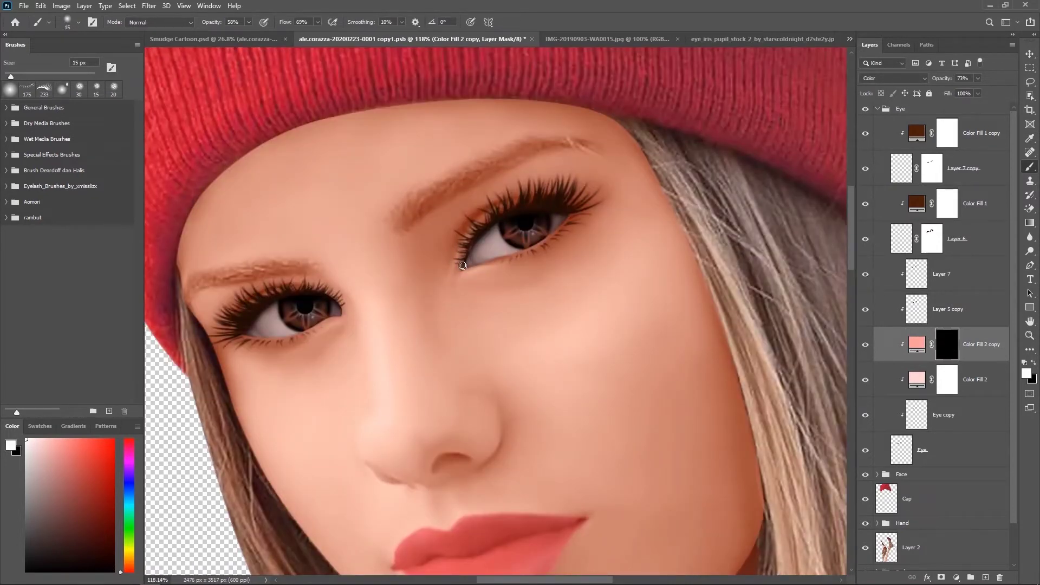
scroll(412, 271, "down", 3)
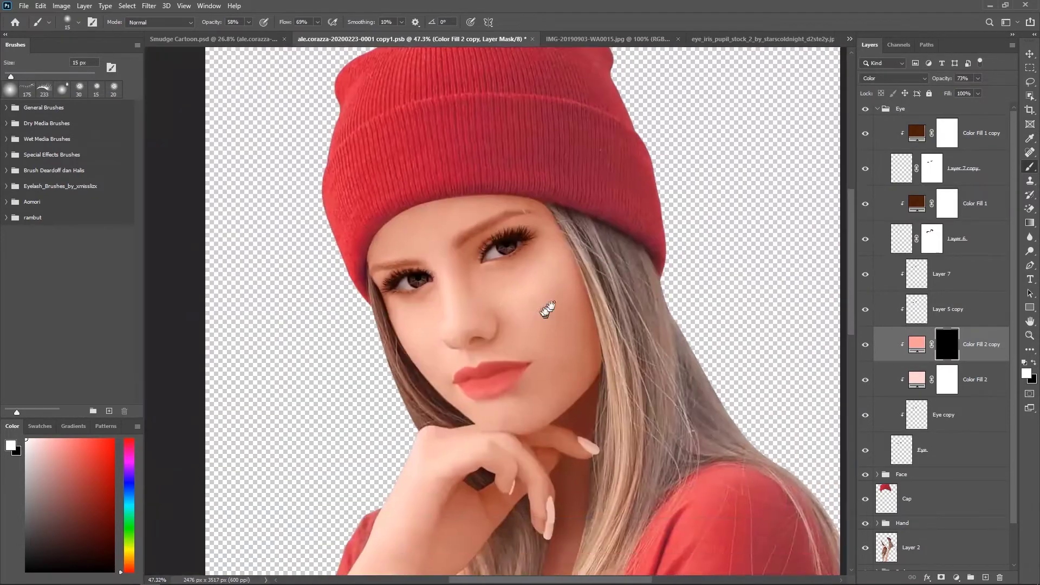
scroll(538, 302, "down", 2)
left_click(877, 108)
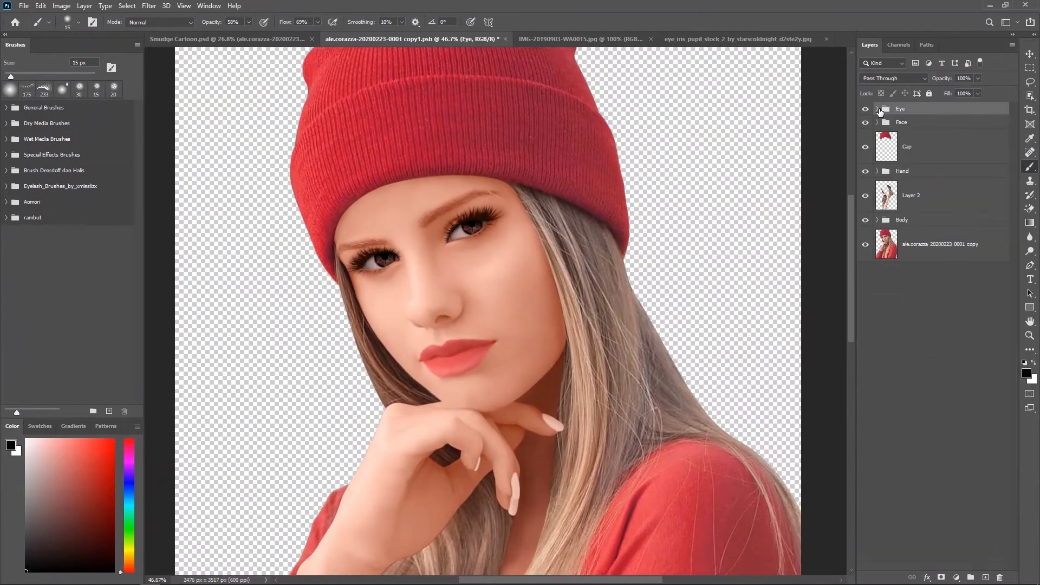
left_click(137, 45)
left_click(287, 264)
- Load the restored brush set and pick the single eyebrows brush 2 preset
key("Return")
scroll(140, 132, "down", 5)
scroll(139, 132, "up", 5)
scroll(139, 132, "down", 2)
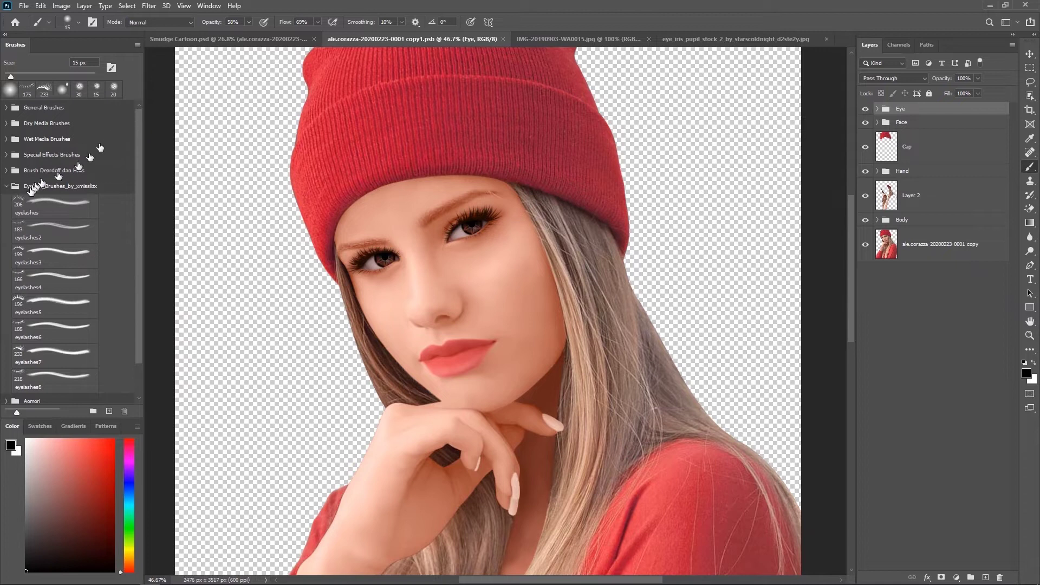
left_click_drag(139, 157, 136, 365)
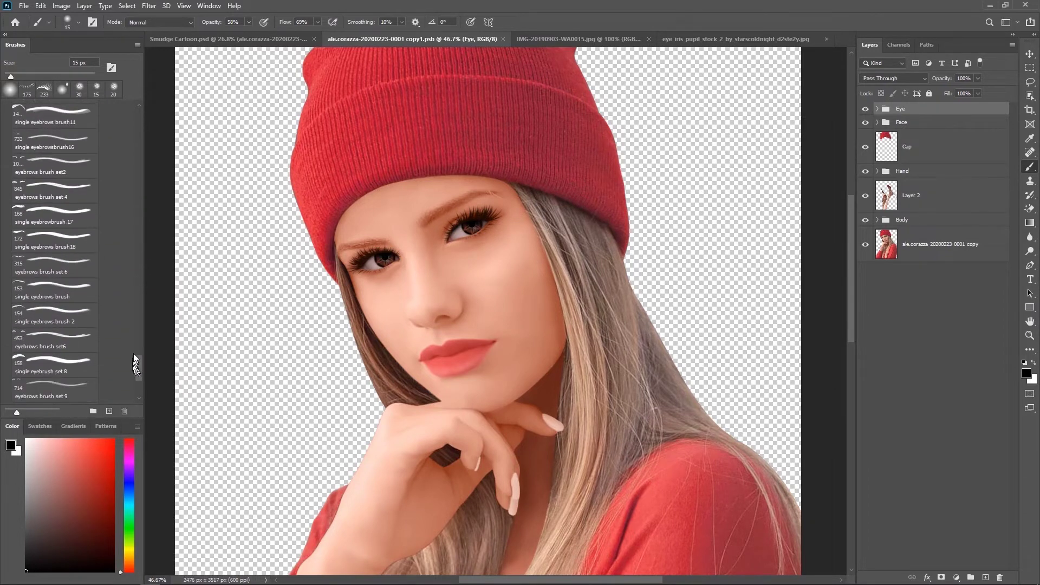
left_click(51, 314)
- On a new layer, stamp a 400 px single eyebrows brush 2 brow over the right eye
key("ctrl+shift+alt+n")
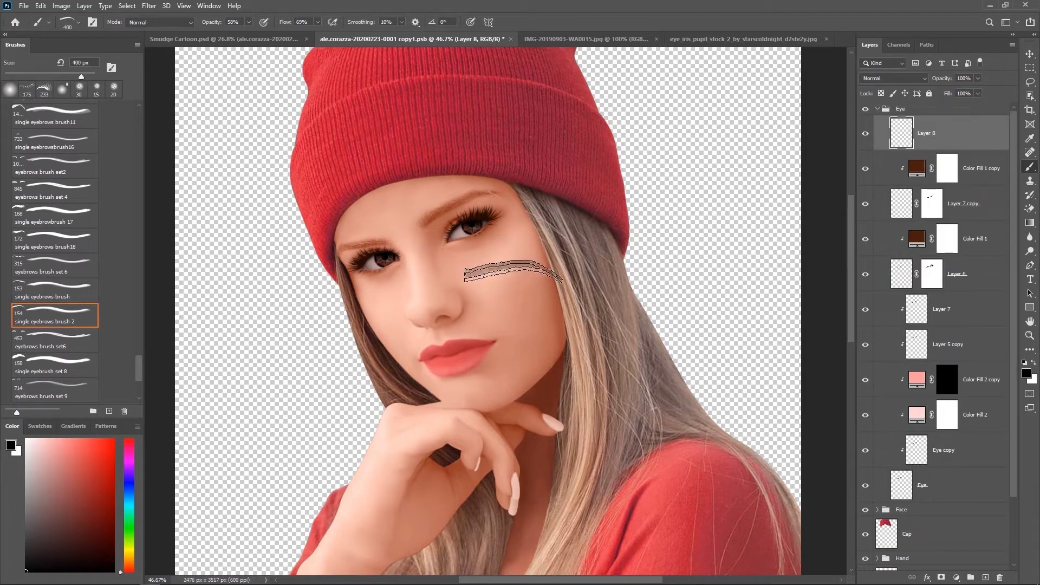
left_click(51, 290)
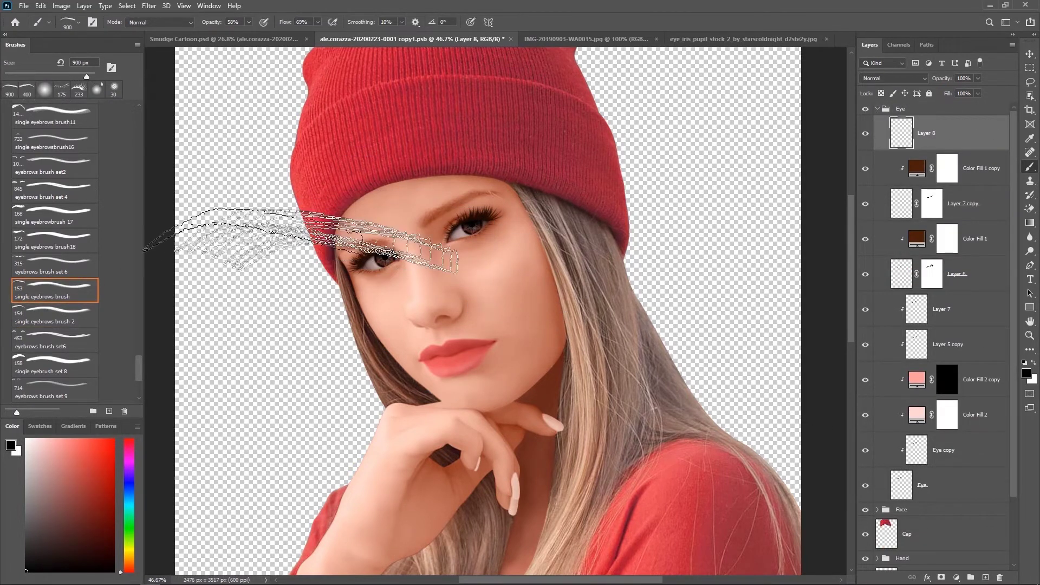
left_click(52, 306)
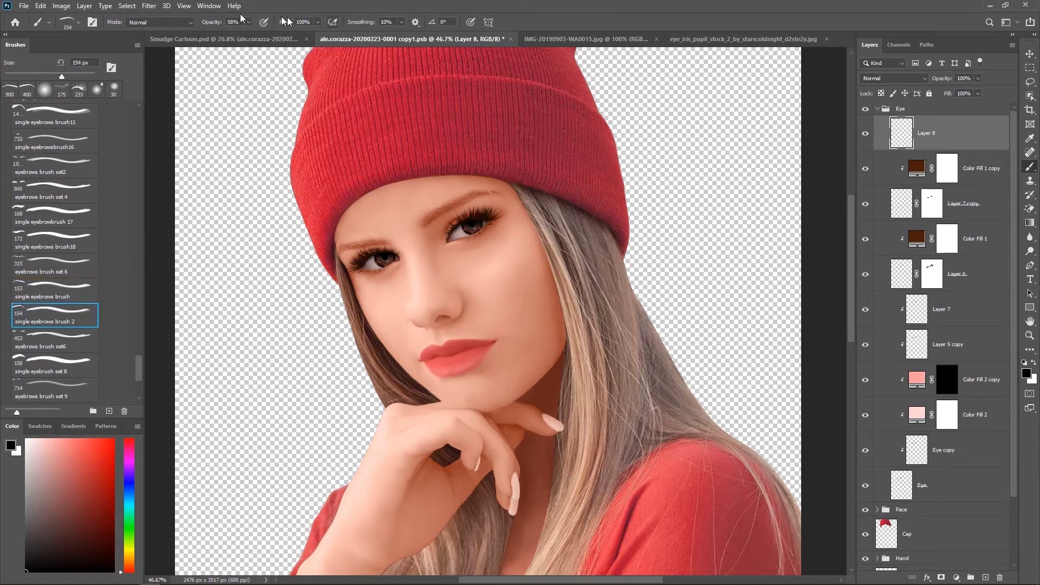
key("bracketright")
key("bracketright")
key("bracketright")
left_click(466, 219)
scroll(499, 268, "up", 3)
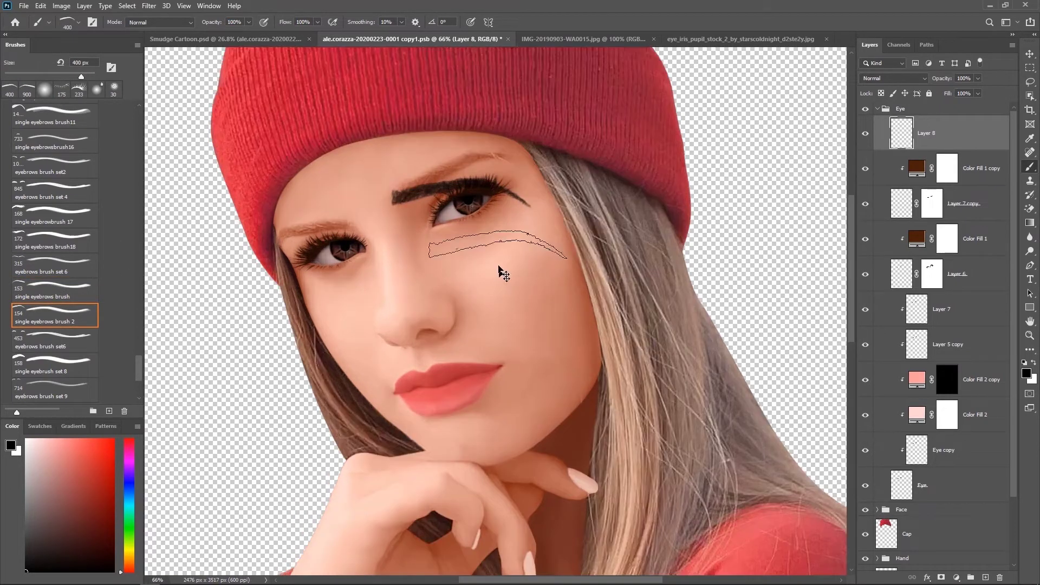
- Rotate the stamped eyebrow to follow the brow line
key("ctrl+t")
mouse_move(506, 319)
left_mouse_down()
mouse_move(511, 279)
mouse_move(492, 269)
mouse_move(502, 264)
left_mouse_up()
left_click(536, 21)
scroll(450, 379, "down", 2)
- Duplicate the eyebrow layer and flip the copy horizontally
key("ctrl+j")
key("ctrl+t")
right_click(423, 289)
left_click(453, 472)
- Move, rotate and scale the mirrored eyebrow onto the left brow
left_click_drag(455, 295, 404, 350)
scroll(405, 350, "up", 2)
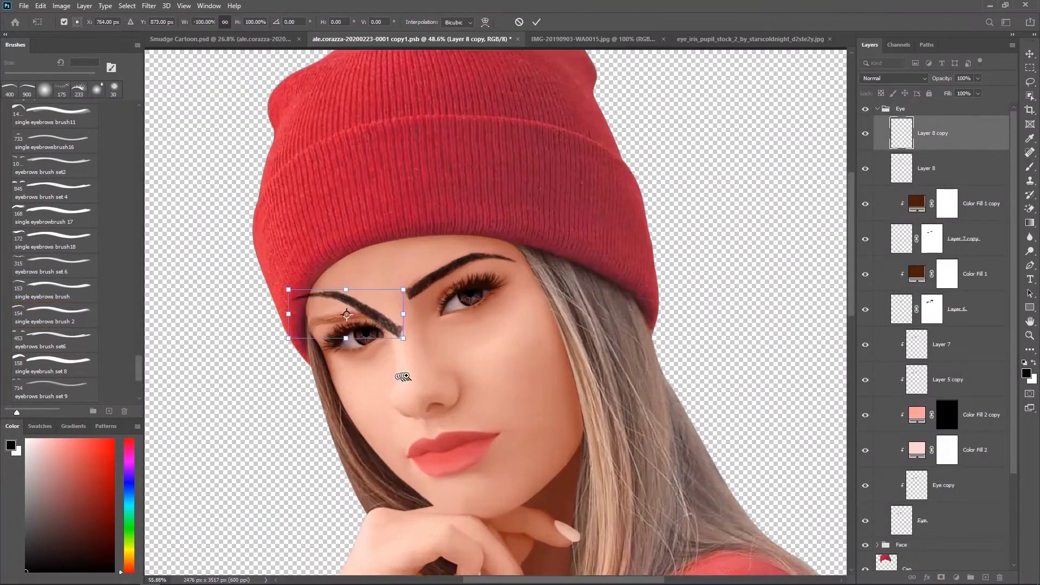
scroll(404, 350, "up", 1)
left_click_drag(347, 255, 325, 383)
left_click_drag(477, 347, 438, 311)
mouse_move(325, 336)
left_mouse_down()
mouse_move(332, 348)
mouse_move(377, 347)
mouse_move(475, 302)
left_mouse_up()
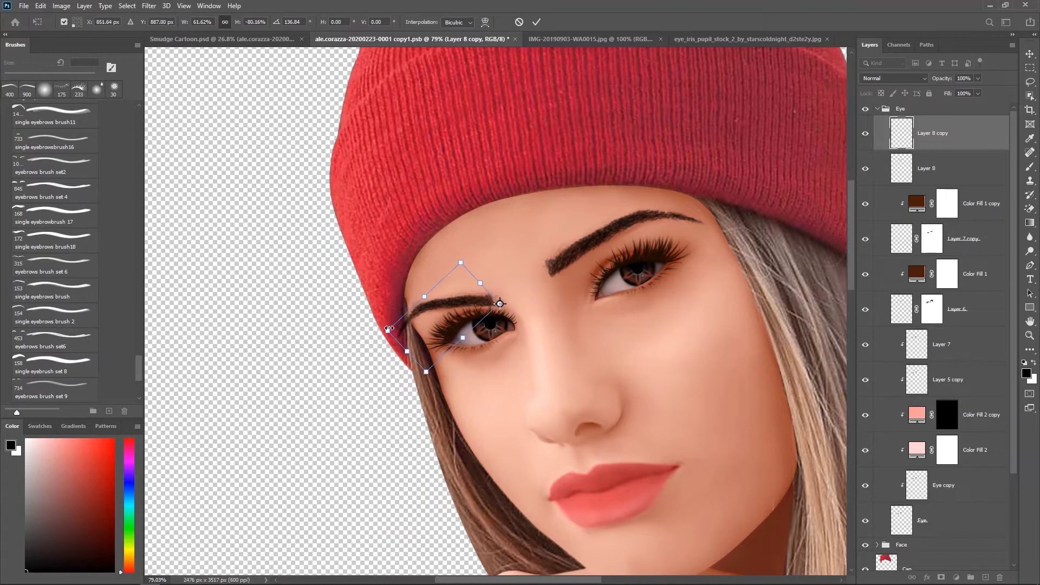
left_click_drag(386, 331, 382, 330)
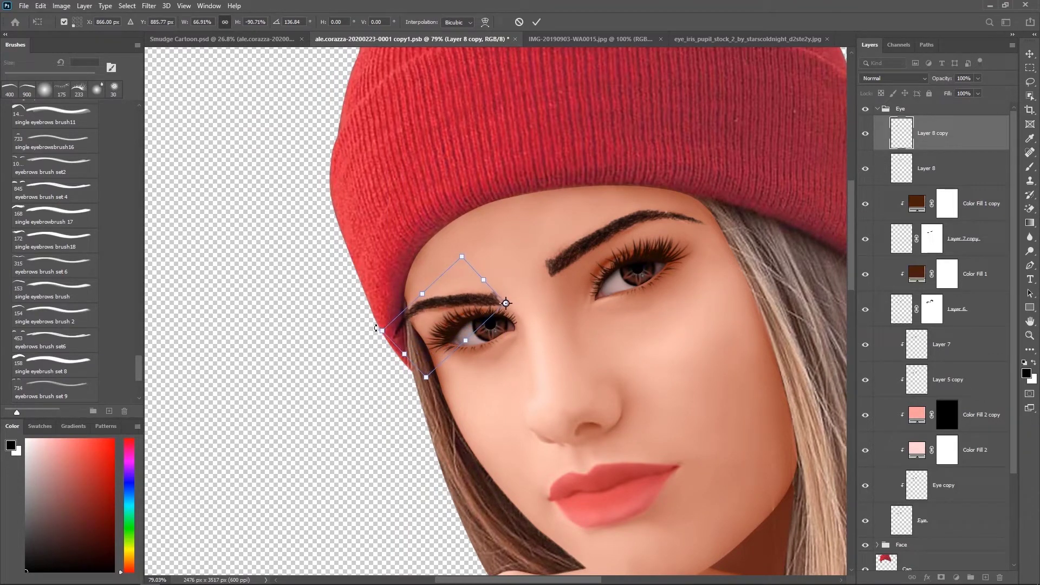
left_click(536, 22)
- Hide Layer 8 and Layer 8 copy, and select Face copy in the Face group
left_click(865, 133)
left_click(865, 169)
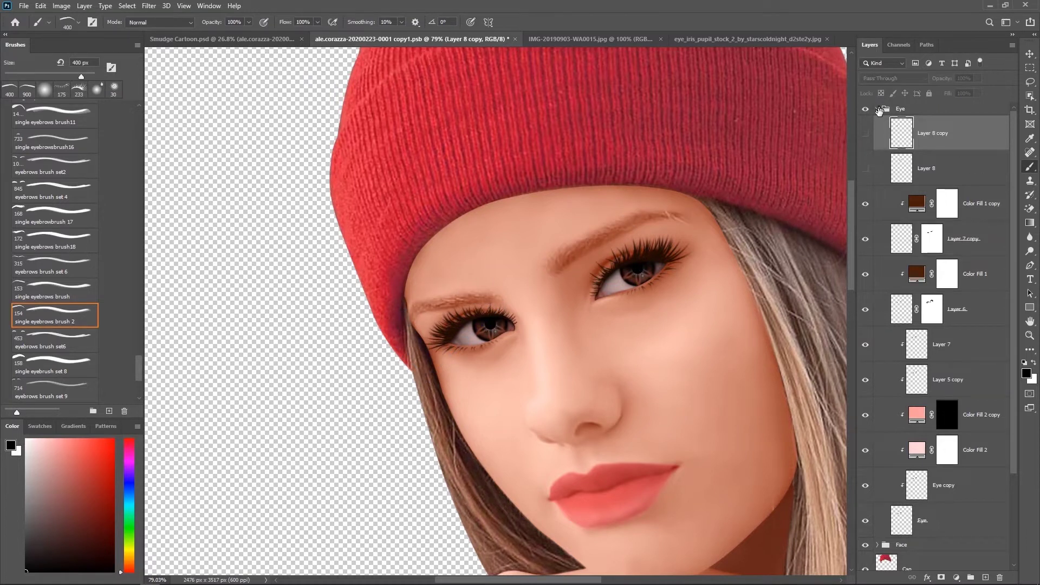
left_click(878, 109)
left_click(943, 323)
- Smudge the natural right and left eyebrows on Face copy flat into the skin
key("r")
key("bracketright")
key("bracketright")
key("bracketright")
scroll(563, 233, "up", 3)
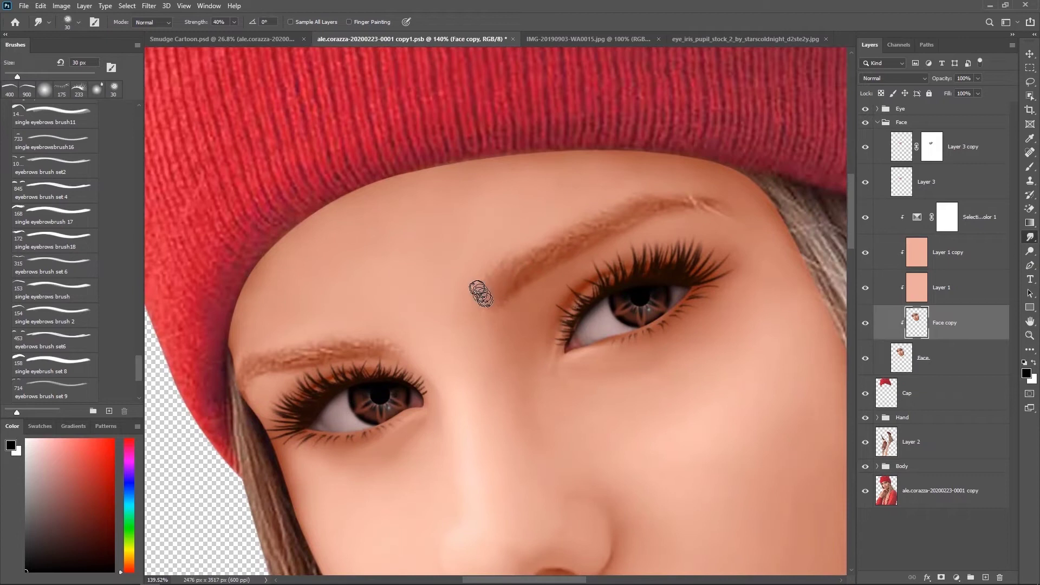
mouse_move(535, 264)
left_mouse_down()
mouse_move(523, 267)
mouse_move(576, 231)
mouse_move(492, 267)
mouse_move(666, 214)
mouse_move(585, 232)
mouse_move(541, 272)
left_mouse_up()
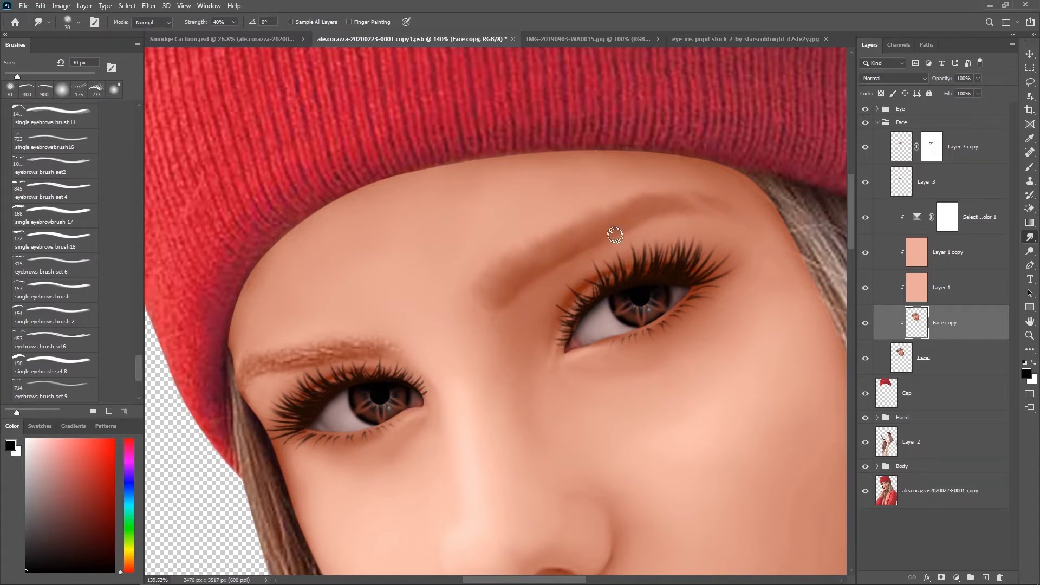
left_click_drag(252, 364, 280, 354)
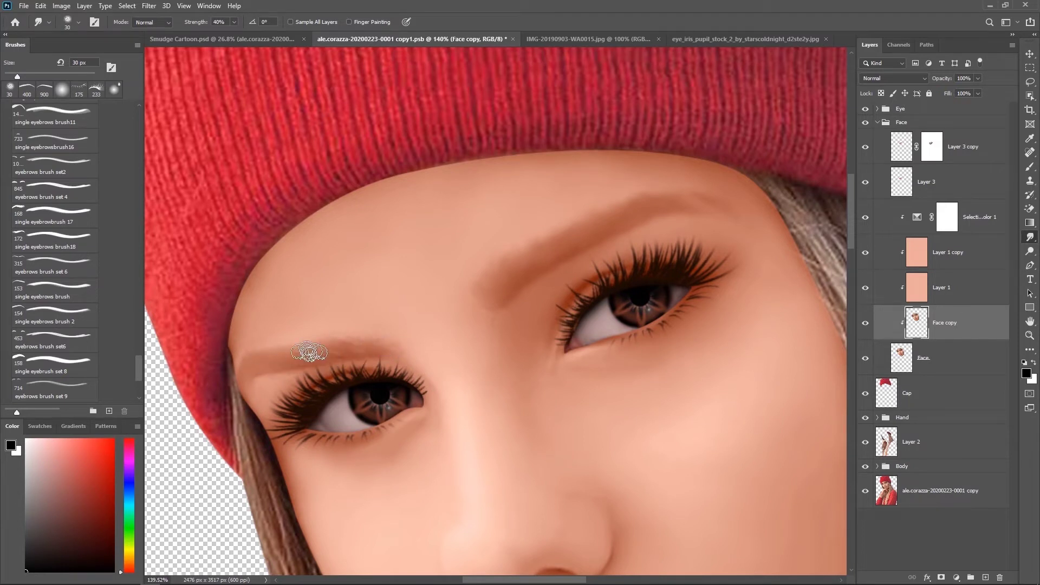
left_click_drag(339, 353, 360, 353)
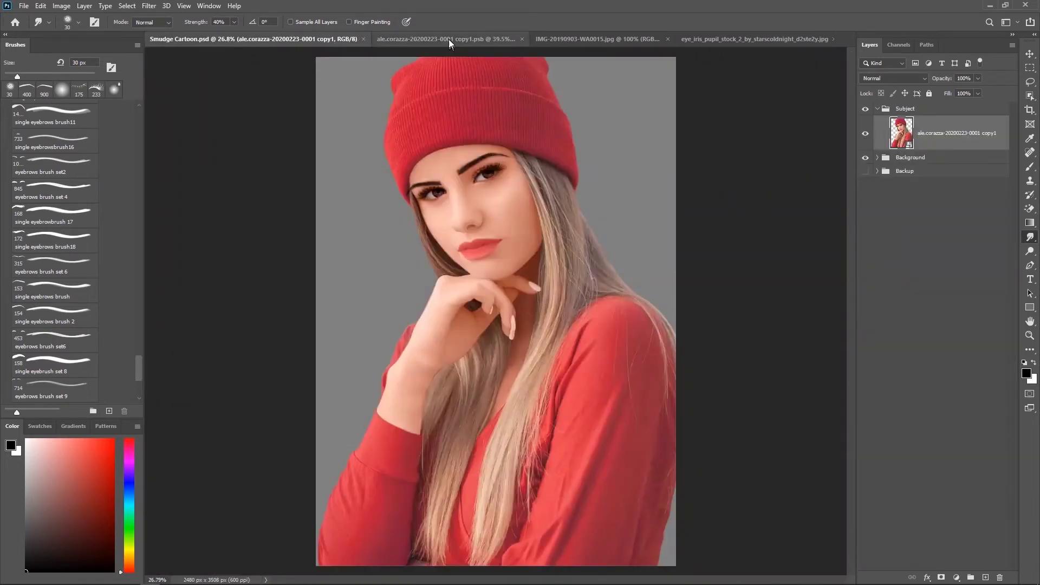
- Mask Layer 8 copy and paint black at 45 px to thin the right brow's top edge
left_click(447, 39)
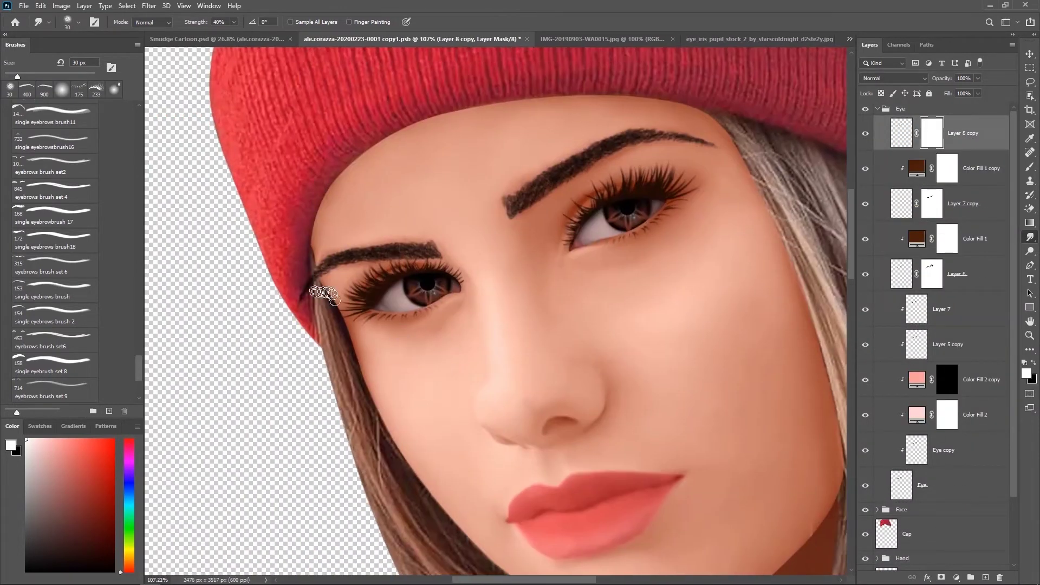
key("bracketleft")
key("bracketleft")
key("bracketleft")
key("x")
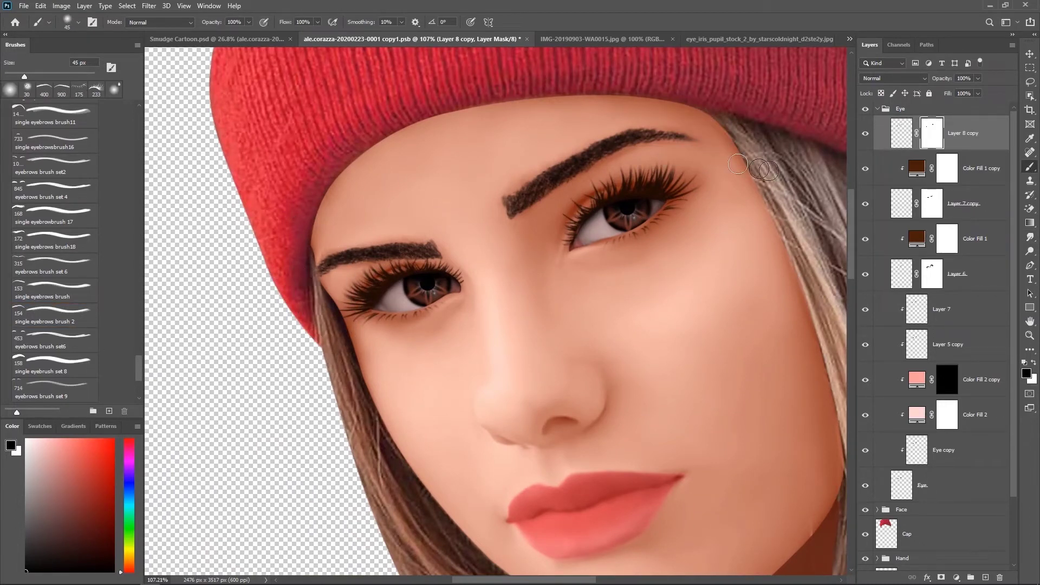
left_click_drag(529, 146, 626, 116)
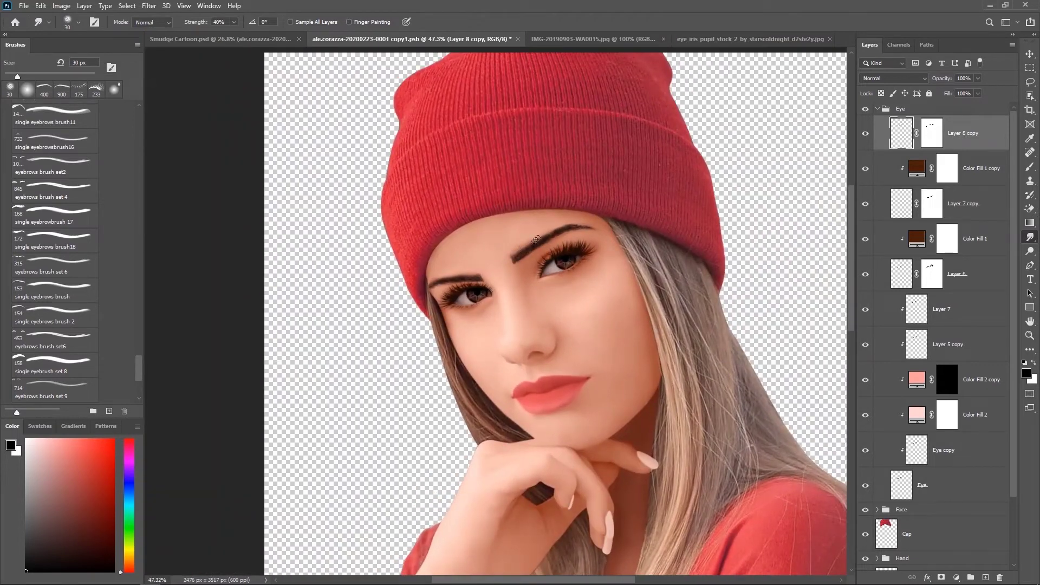
left_click_drag(530, 302, 539, 301)
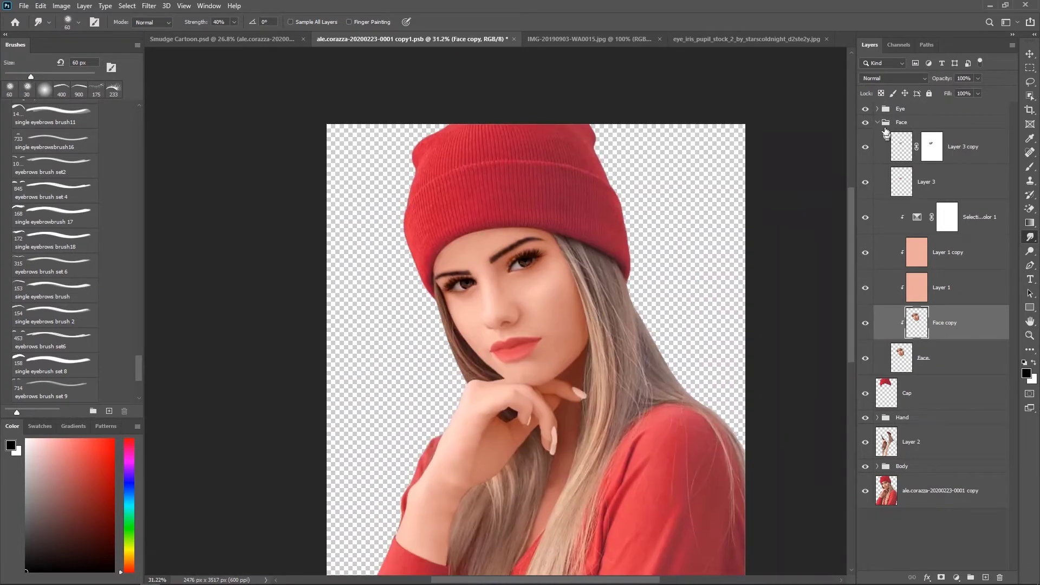
- Apply Color Efex Pro 4's HDR Like recipe to the base photo, boosting saturation, contrast and detail
left_click(876, 123)
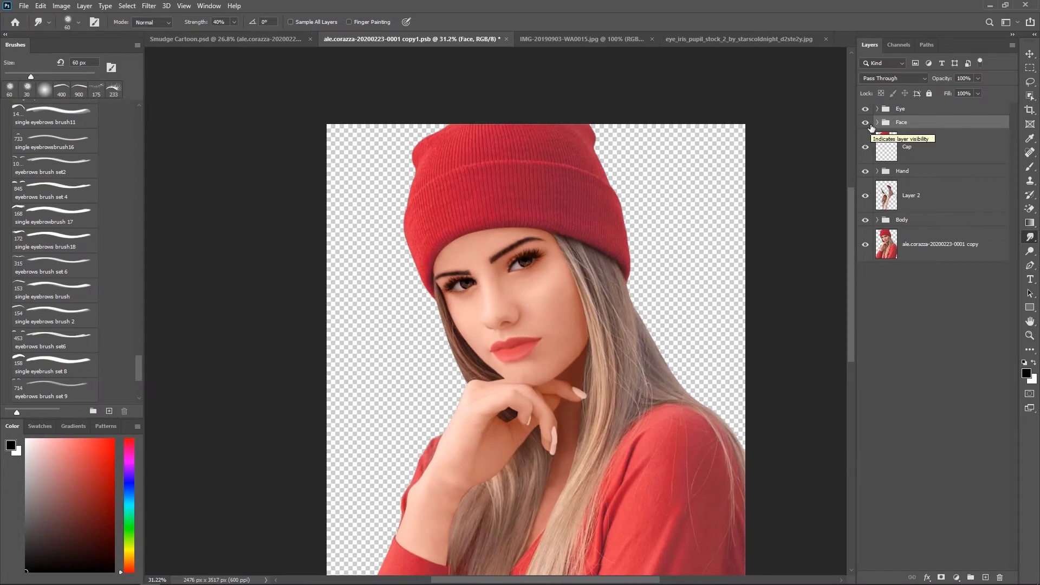
scroll(785, 141, "down", 2)
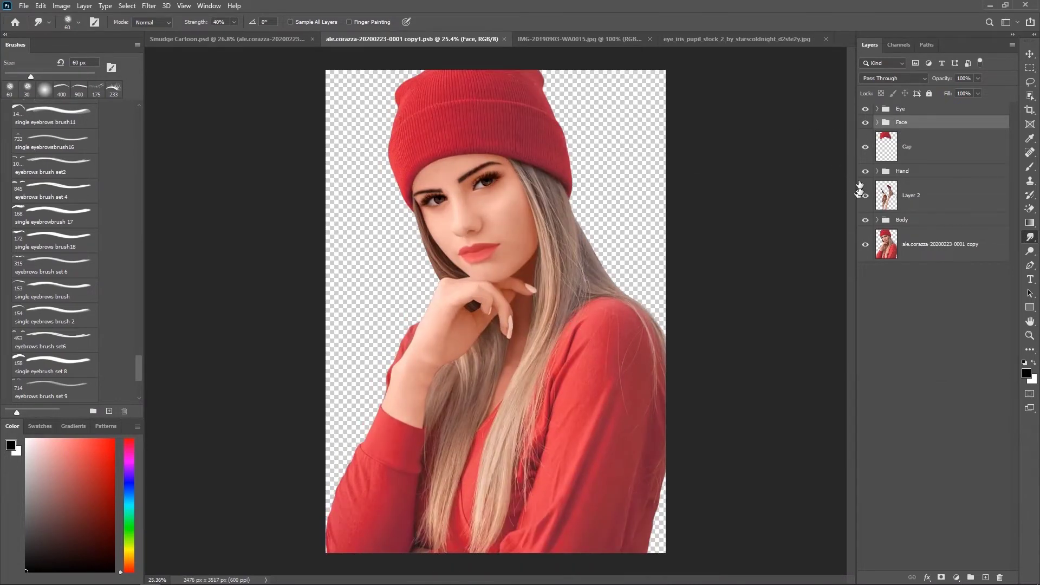
left_click(924, 249)
left_click(150, 6)
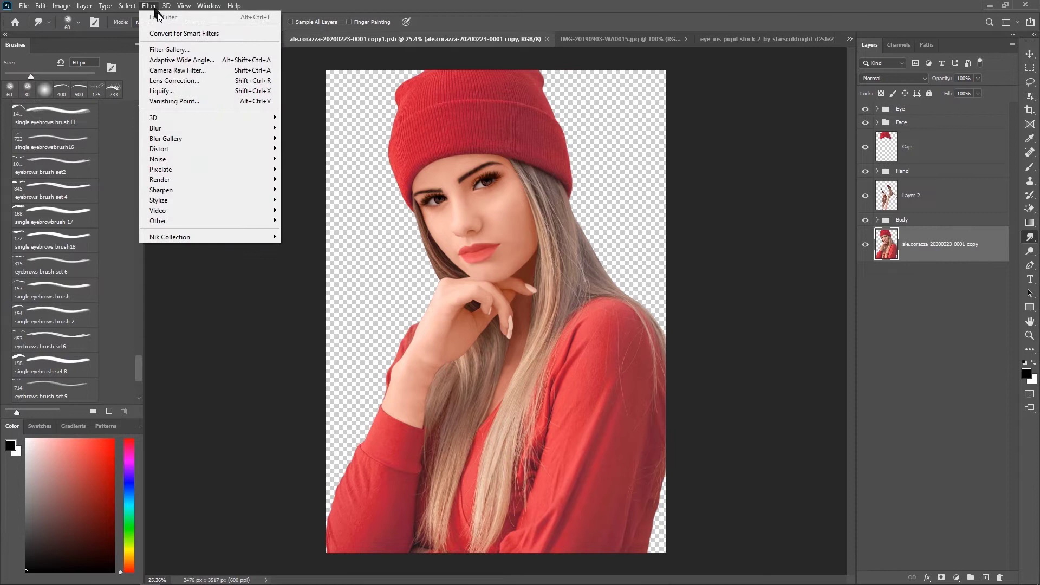
left_click(306, 246)
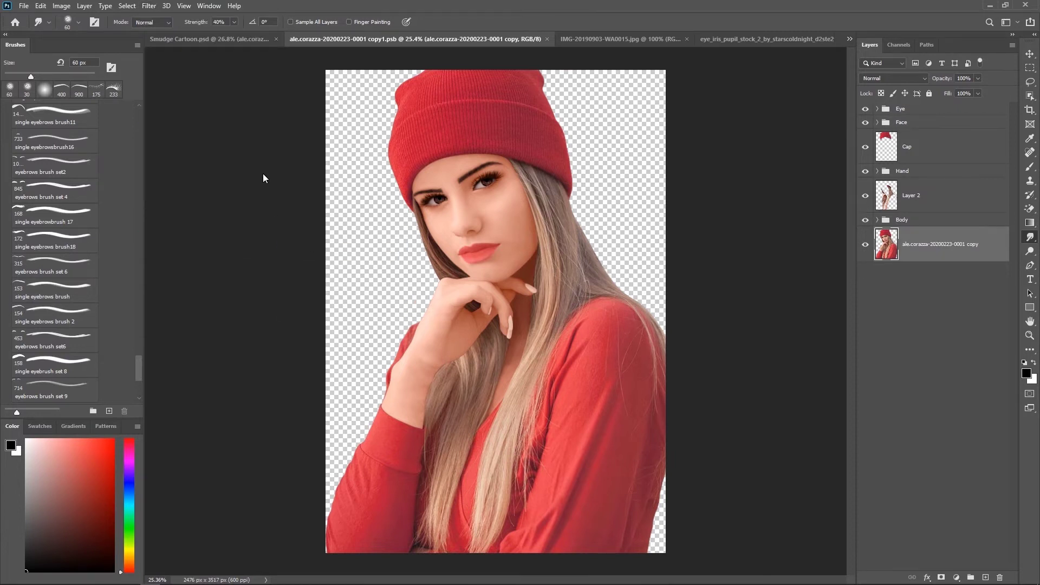
scroll(243, 237, "down", 1)
left_click(211, 282)
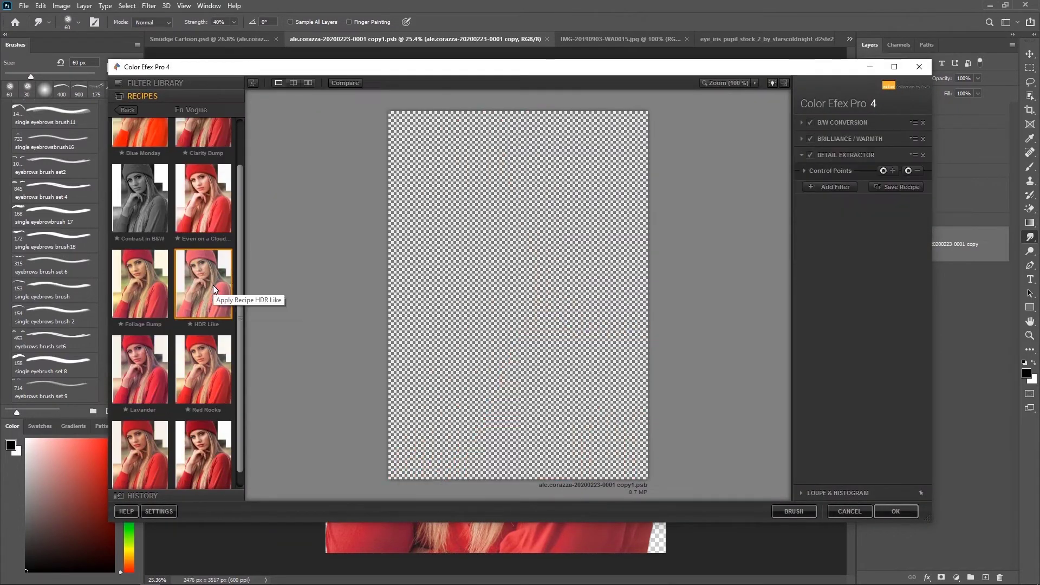
left_click_drag(868, 220, 919, 220)
mouse_move(833, 204)
left_mouse_down()
mouse_move(859, 203)
mouse_move(883, 182)
left_mouse_up()
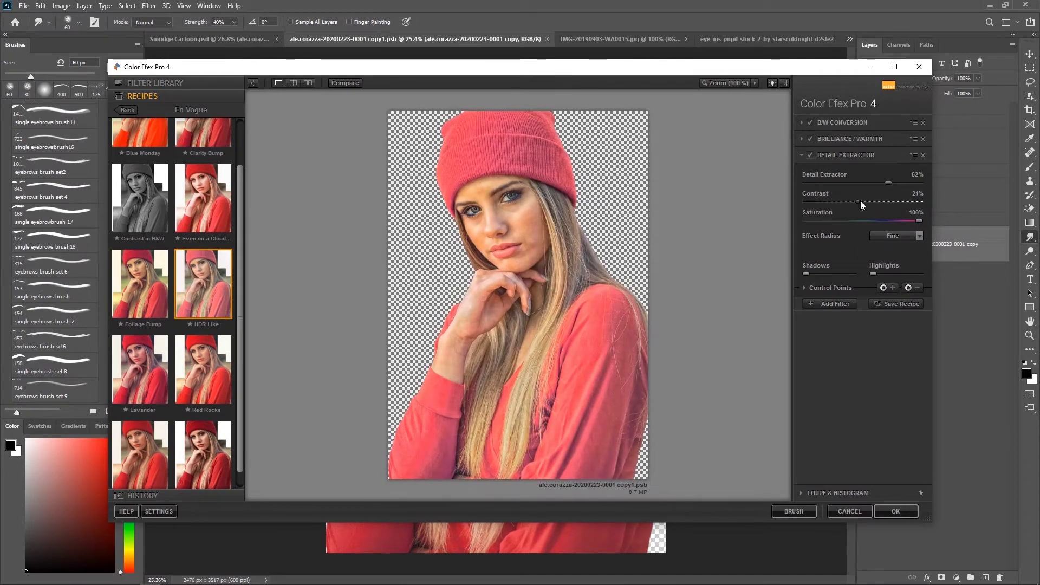
left_click(893, 515)
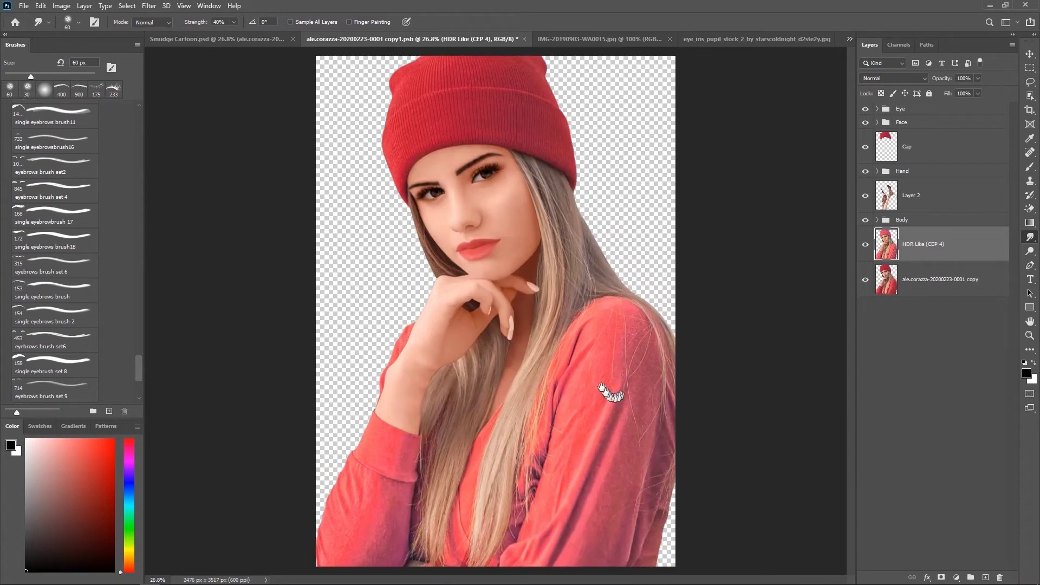
- Clip the HDR Like layer to the photo and smudge the sleeve into smooth strokes
scroll(610, 314, "up", 2)
key("ctrl+alt+g")
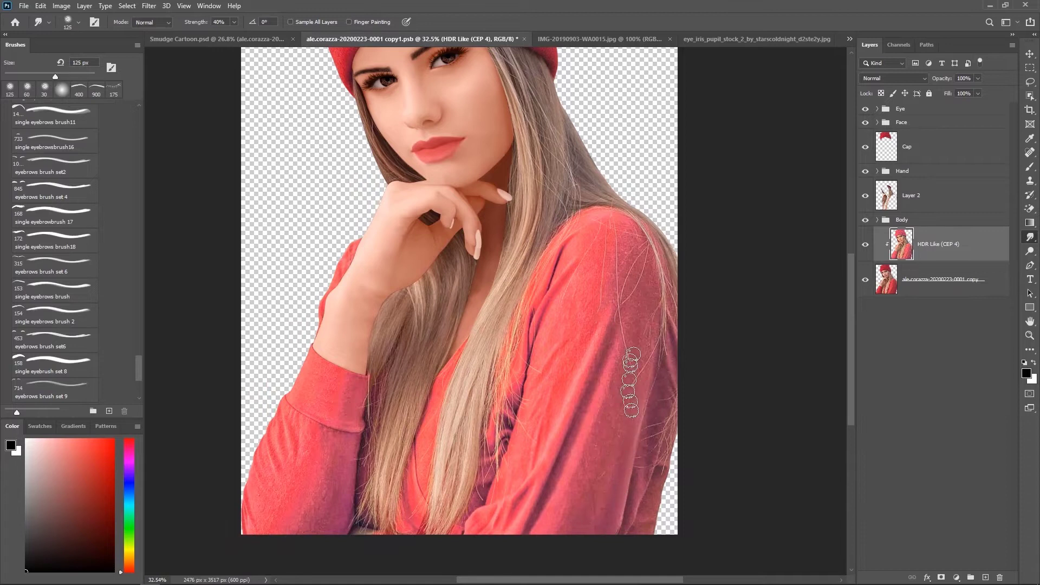
left_click_drag(615, 348, 592, 443)
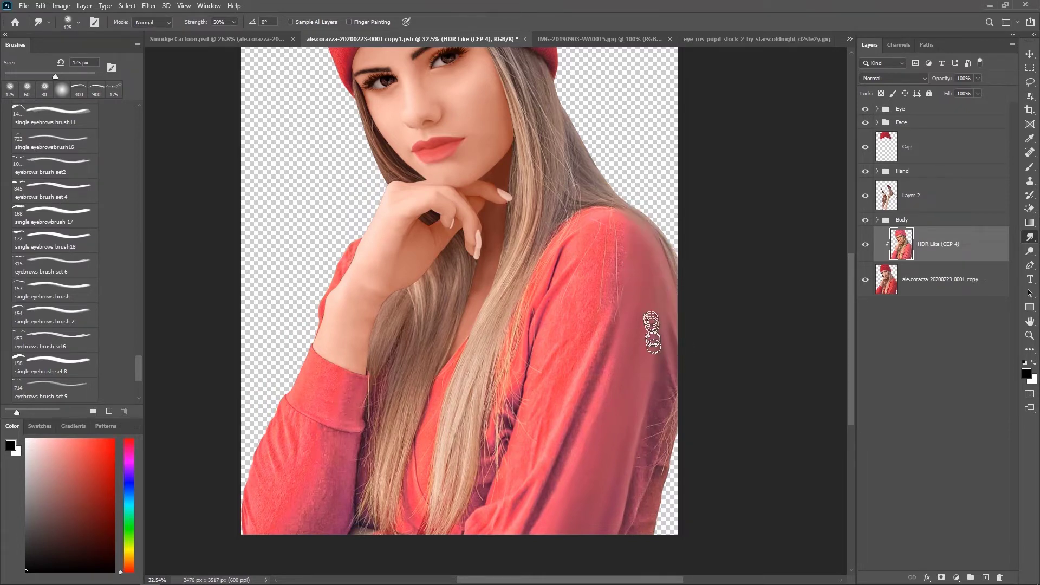
key("bracketleft")
key("bracketleft")
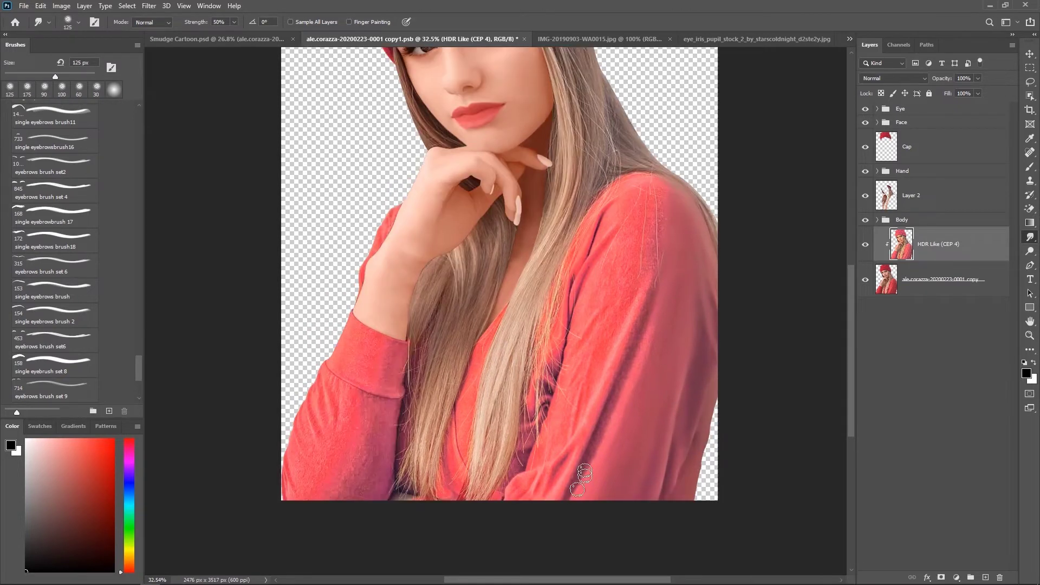
left_click_drag(655, 325, 695, 290)
key("bracketright")
key("bracketright")
key("bracketright")
key("bracketleft")
key("bracketleft")
key("bracketleft")
- Smooth the sleeve cuff and forearm with a 150 px smudge brush
scroll(580, 238, "down", 3)
left_click_drag(566, 366, 547, 412)
left_click_drag(636, 289, 656, 327)
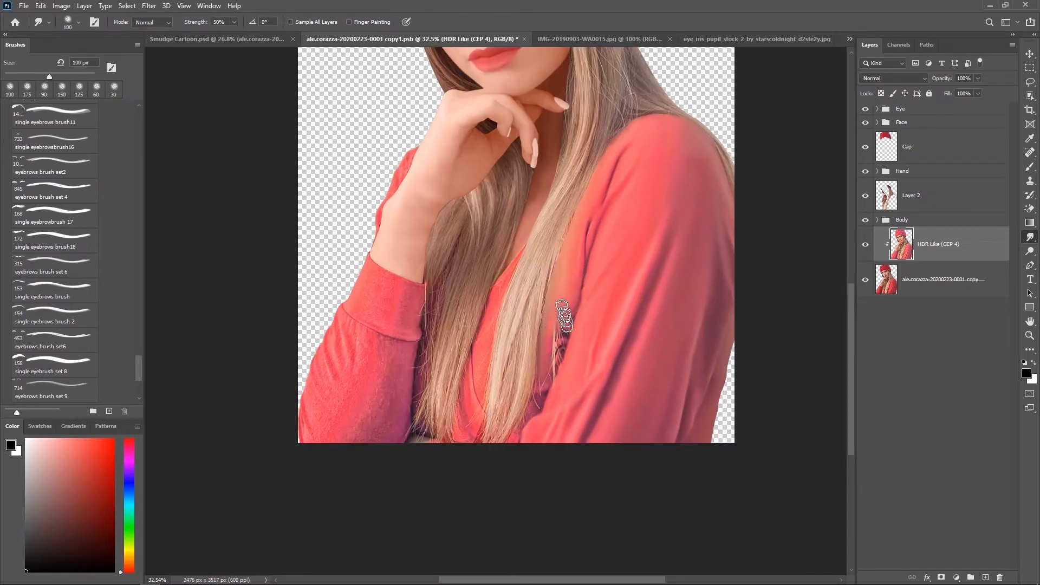
left_click_drag(547, 403, 588, 327)
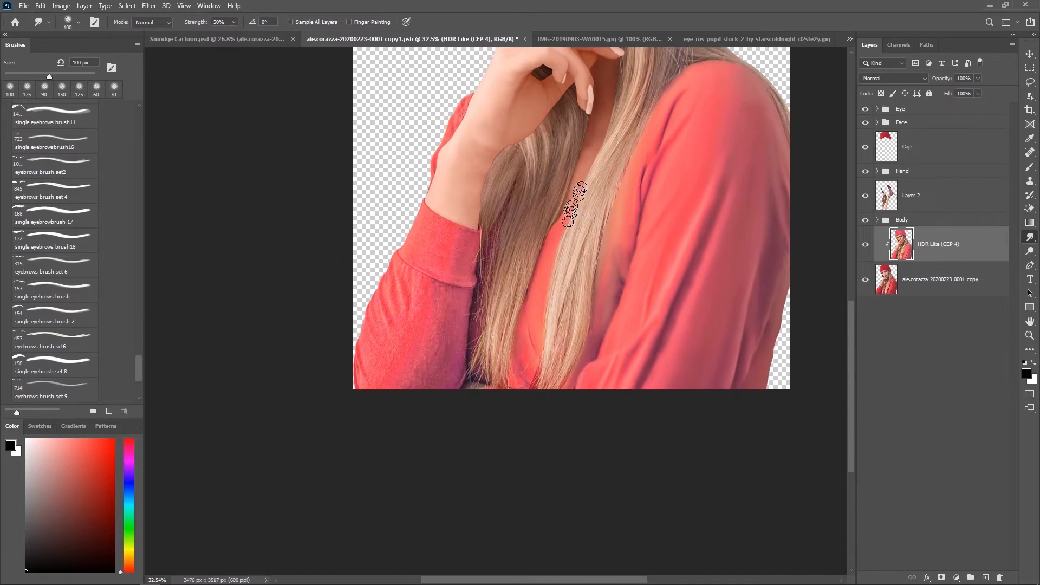
scroll(490, 382, "up", 2)
key("bracketright")
key("bracketright")
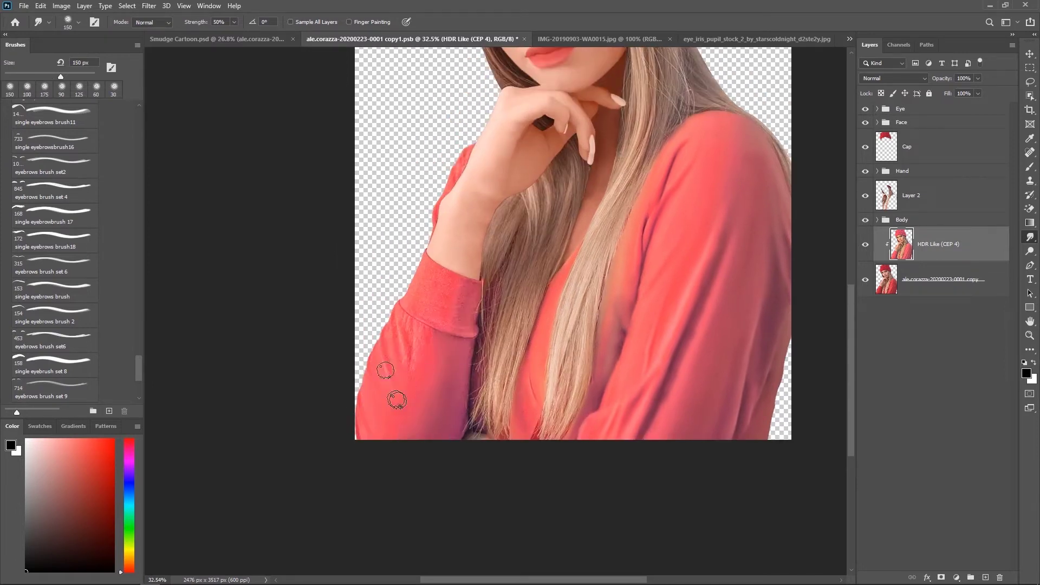
mouse_move(369, 419)
left_mouse_down()
mouse_move(395, 302)
mouse_move(476, 301)
mouse_move(487, 325)
mouse_move(453, 401)
left_mouse_up()
- Set the smudge brush to 200 px, save, and compare against the Smudge Cartoon document
scroll(453, 401, "up", 4)
scroll(420, 325, "right", 5)
key("bracketright")
key("bracketright")
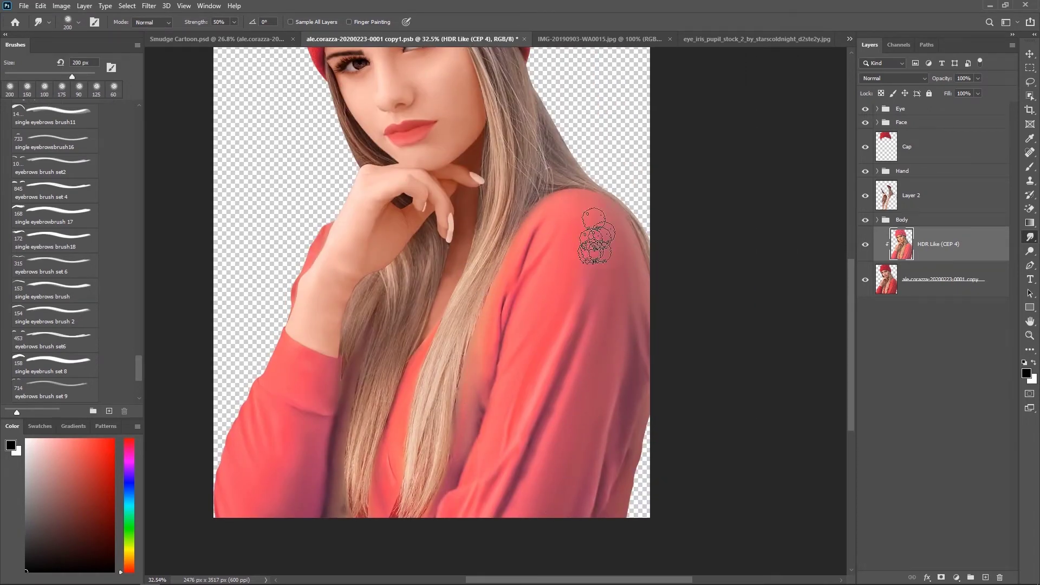
scroll(615, 372, "down", 3, "alt")
key("ctrl+s")
left_click(194, 39)
scroll(596, 282, "up", 2)
scroll(611, 347, "down", 3)
left_click(441, 39)
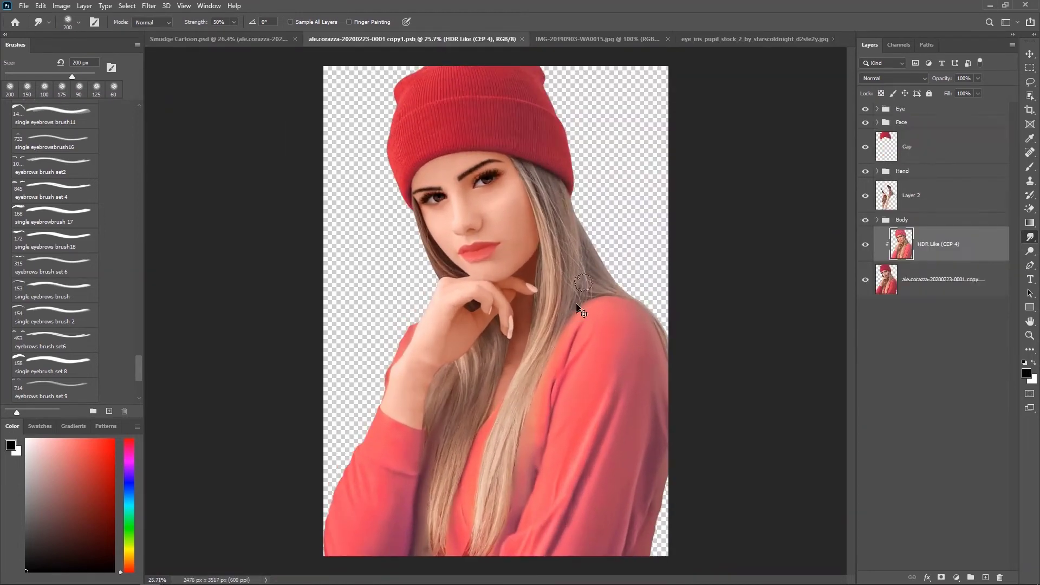
- Switch to a plain round brush and add a new empty layer above the topmost group
key("b")
left_click_drag(139, 368, 138, 128)
scroll(138, 129, "up", 2)
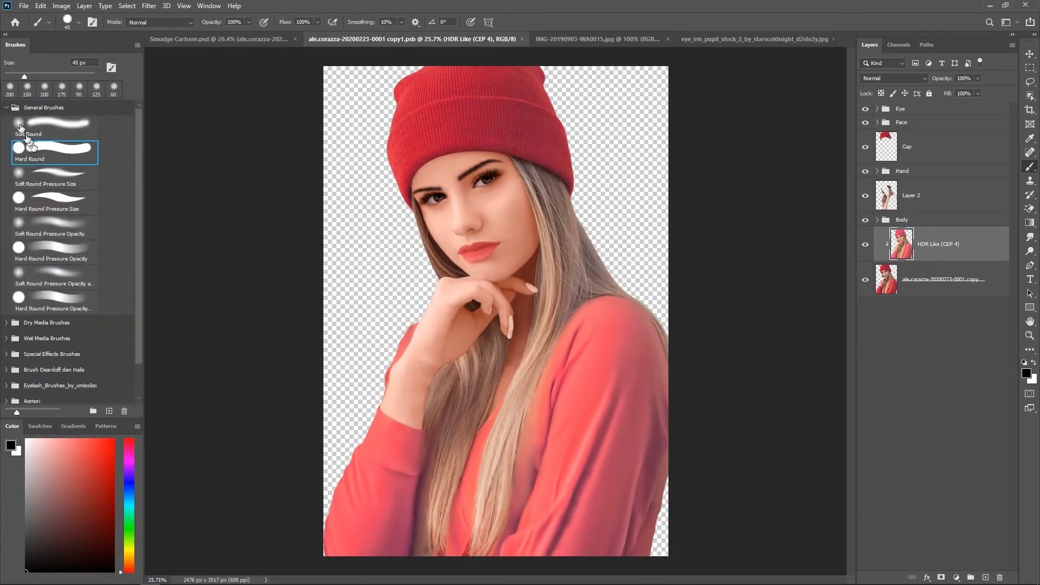
left_click(6, 152, "ctrl")
left_click(921, 108)
key("ctrl+shift+alt+n")
- Sample tones from the hair and paint a first brown swatch beside the cap with a 175 px brush
scroll(675, 280, "up", 2)
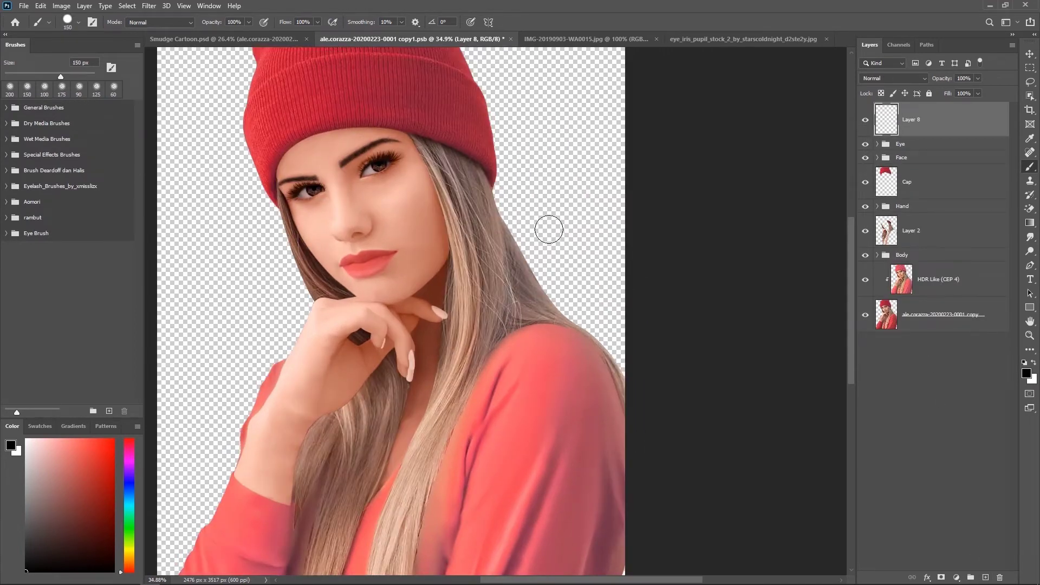
left_click_drag(576, 198, 481, 225)
key("bracketleft")
left_click(353, 433, "alt")
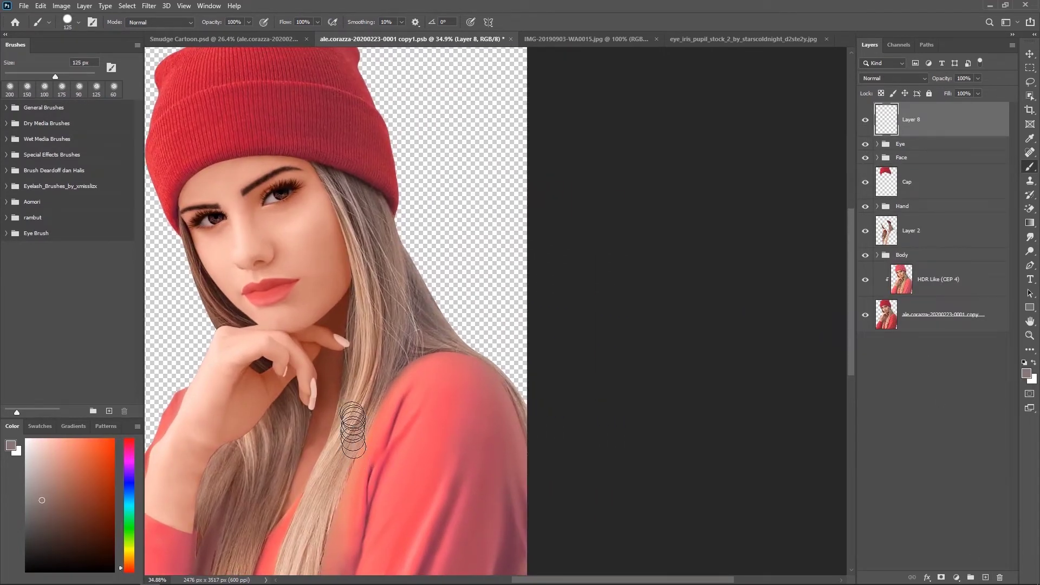
left_click(259, 533, "alt")
key("bracketright")
key("bracketright")
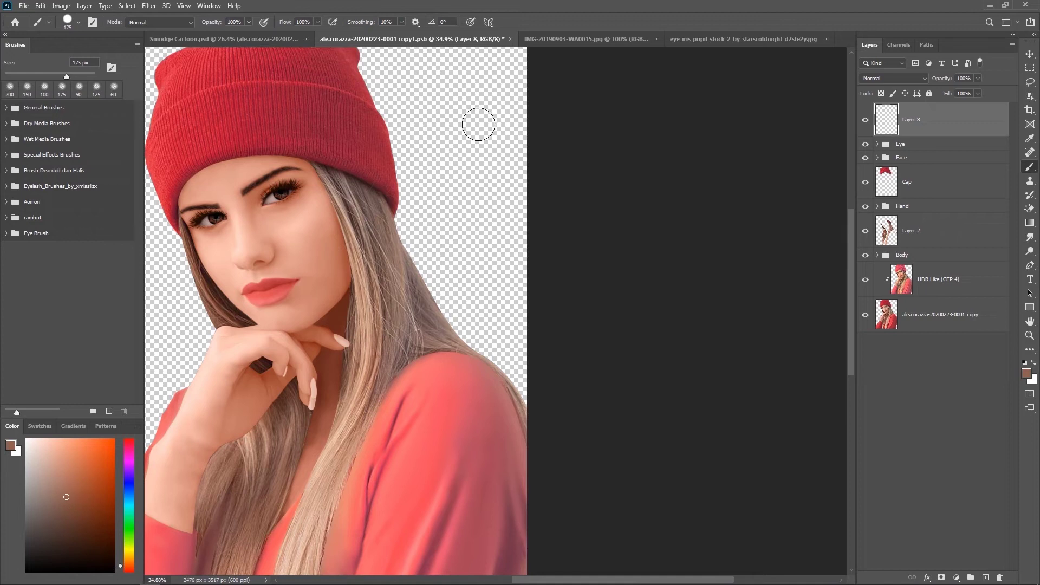
left_click(478, 125)
- Sample hair browns and dab dark brown, light brown, skin-tone and brown swatches in a row
left_click(400, 279, "alt")
left_click(456, 120)
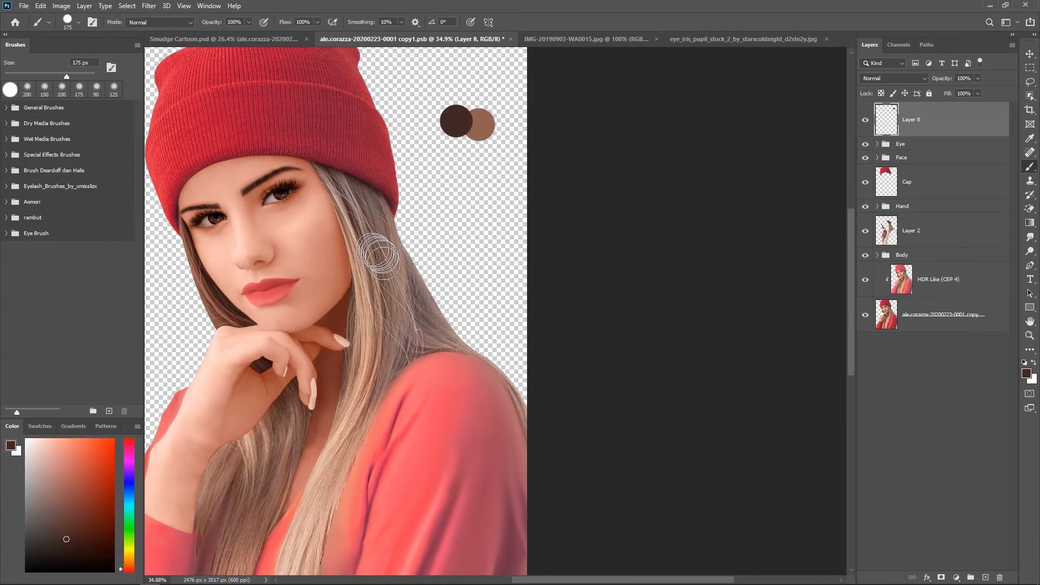
left_click(378, 255, "alt")
left_click(428, 118)
left_click(410, 115)
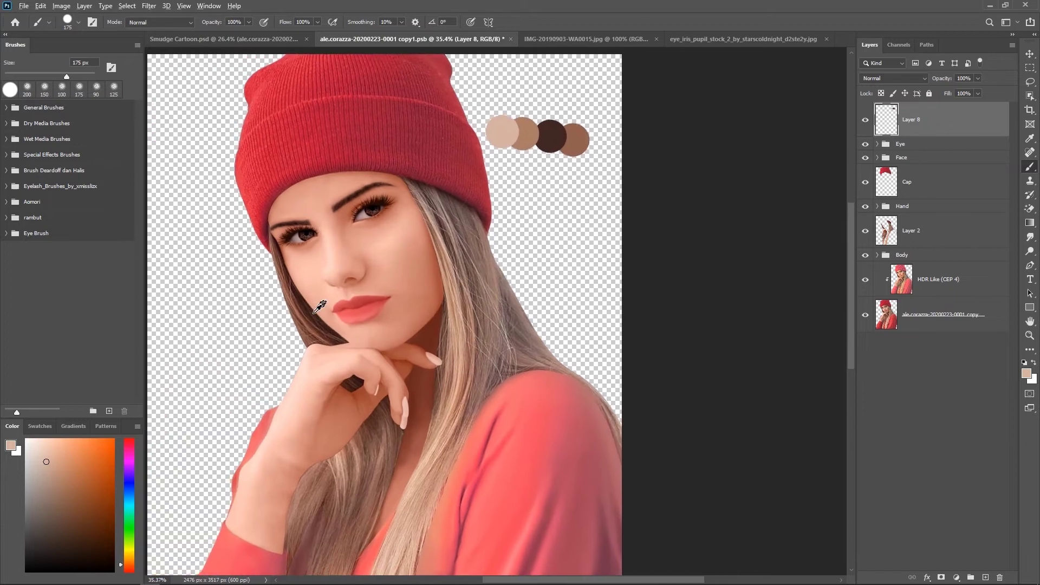
left_click(311, 292, "alt")
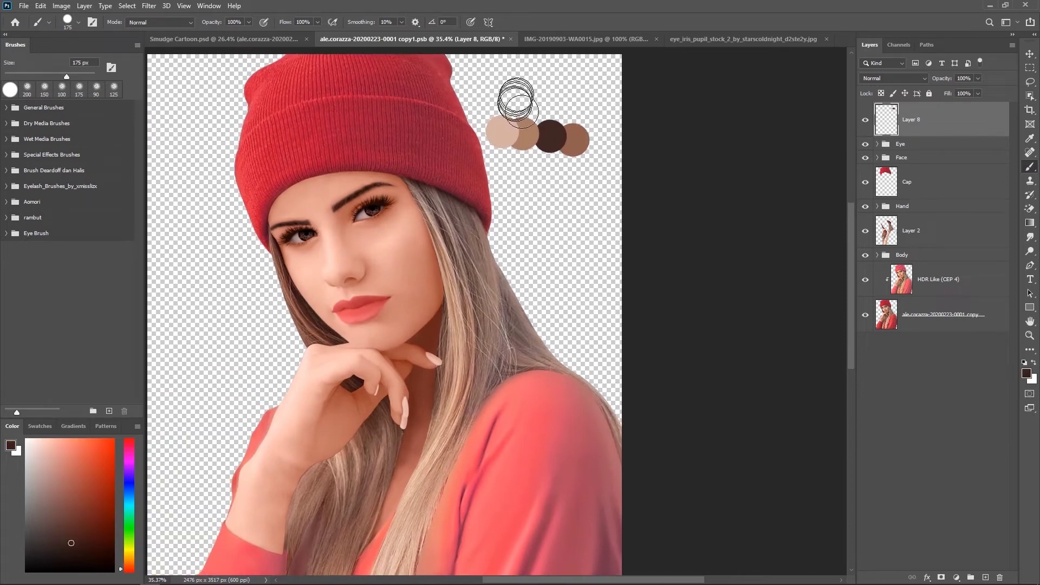
left_click(479, 126)
- Apply Filter > Blur > Average to Layer 2, flattening it into one tone
scroll(536, 260, "down", 2)
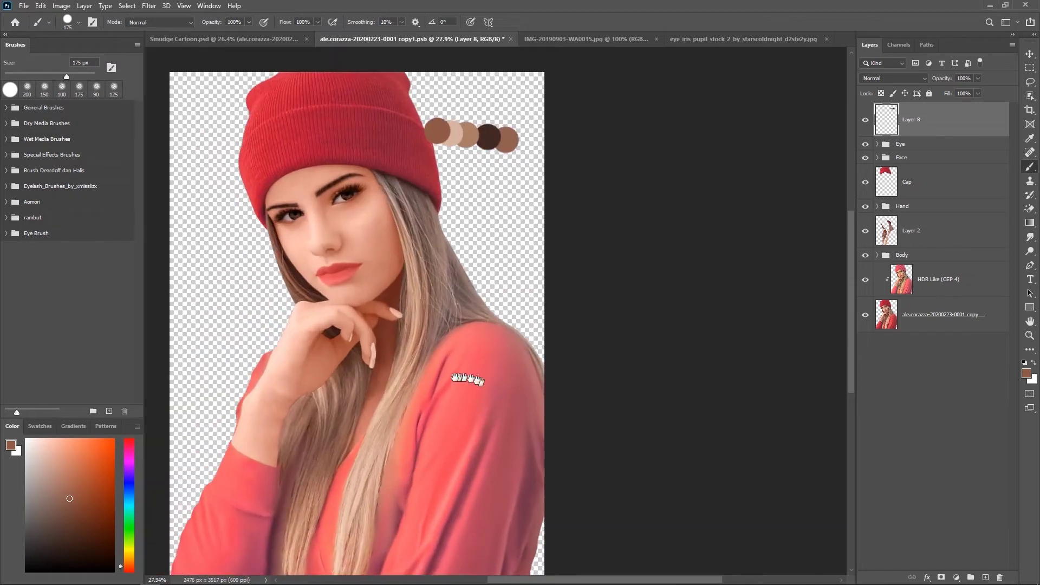
scroll(475, 385, "down", 1)
scroll(581, 267, "down", 1)
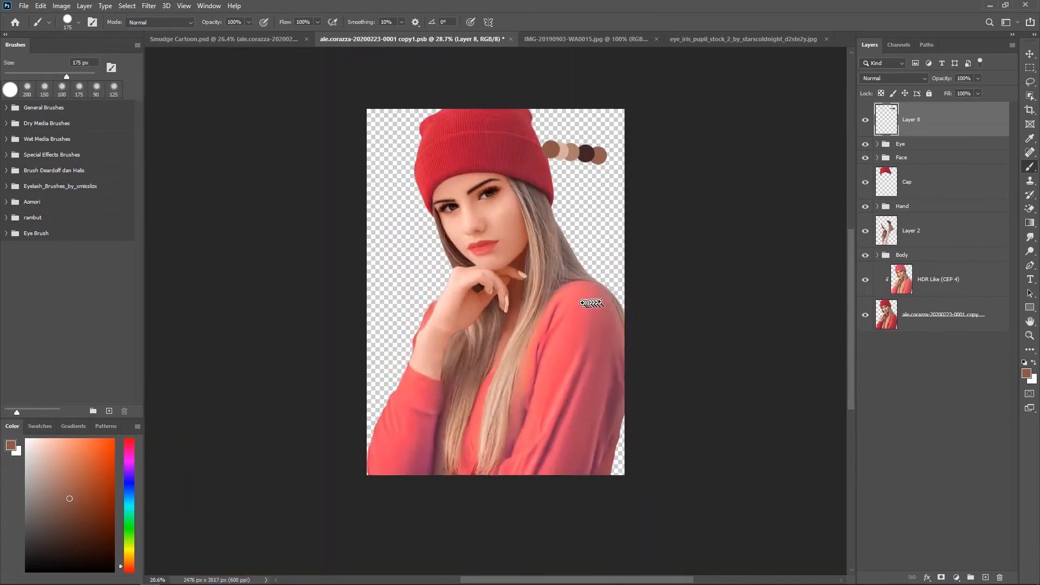
scroll(580, 267, "up", 1)
left_click(911, 230)
left_click(148, 6)
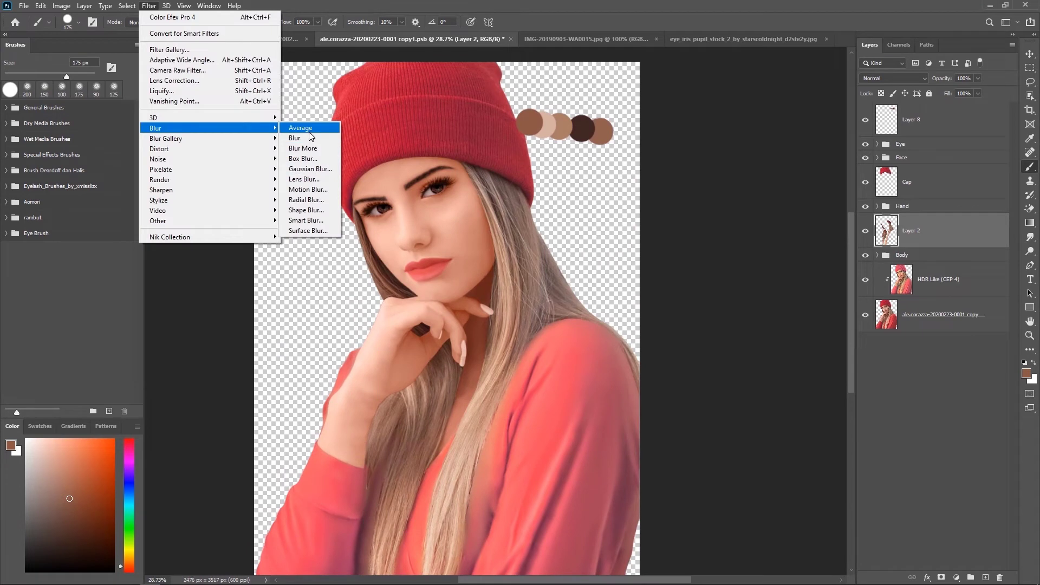
left_click(300, 128)
scroll(614, 250, "down", 1)
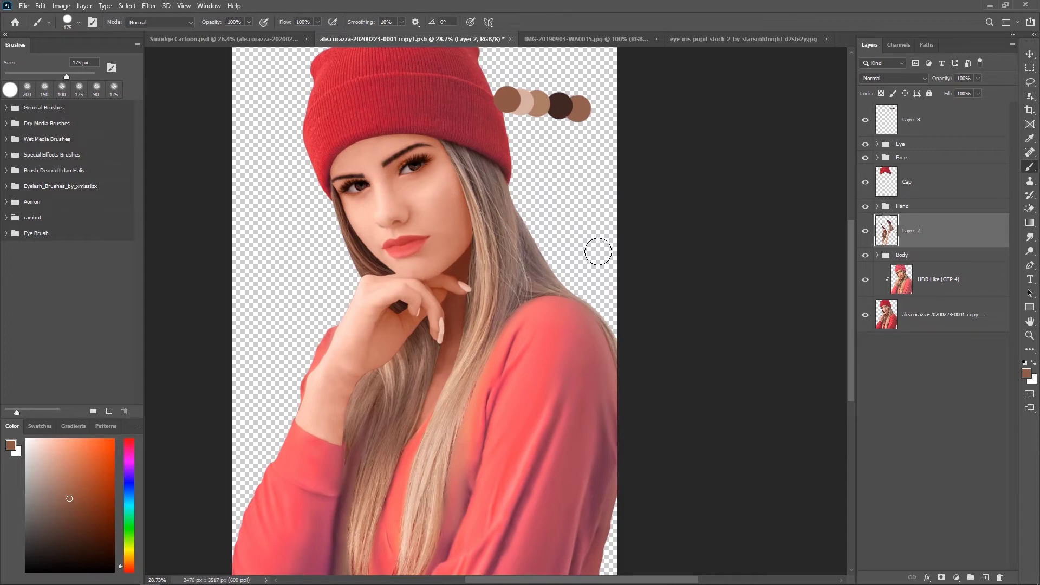
- Add a brown Solid Color fill layer clipped to the figure layer (Layer 2)
left_click(956, 577)
left_click(967, 380)
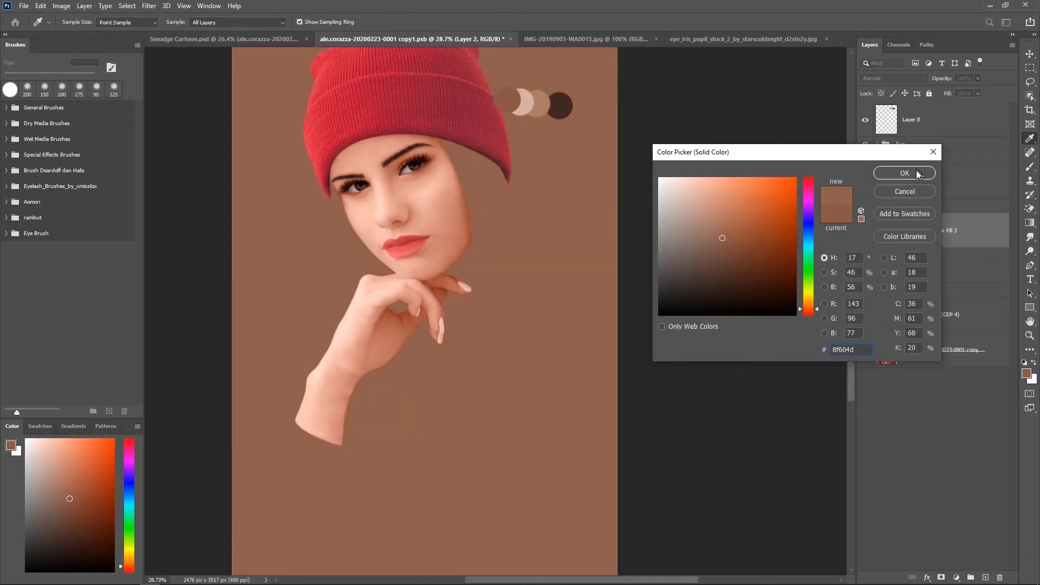
left_click(904, 173)
left_click(880, 247, "alt")
- Create new empty Layer 9, switch to the Brush tool and hide the brown fill
key("ctrl+shift+n")
key("b")
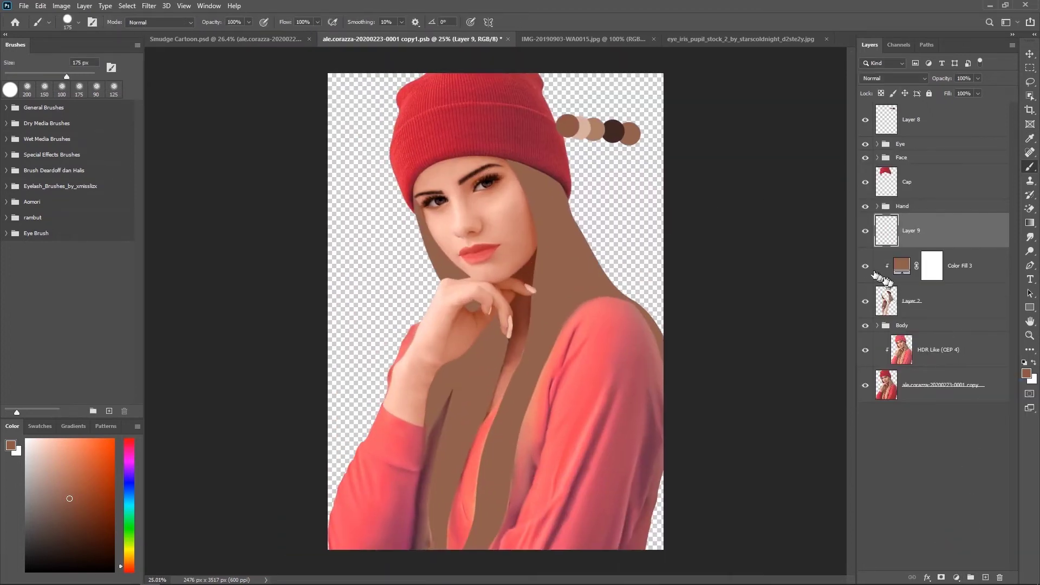
left_click(865, 266)
scroll(495, 304, "up", 1)
- Load the 40 px hair-only brush preset from the rambut brush folder
left_click(7, 218)
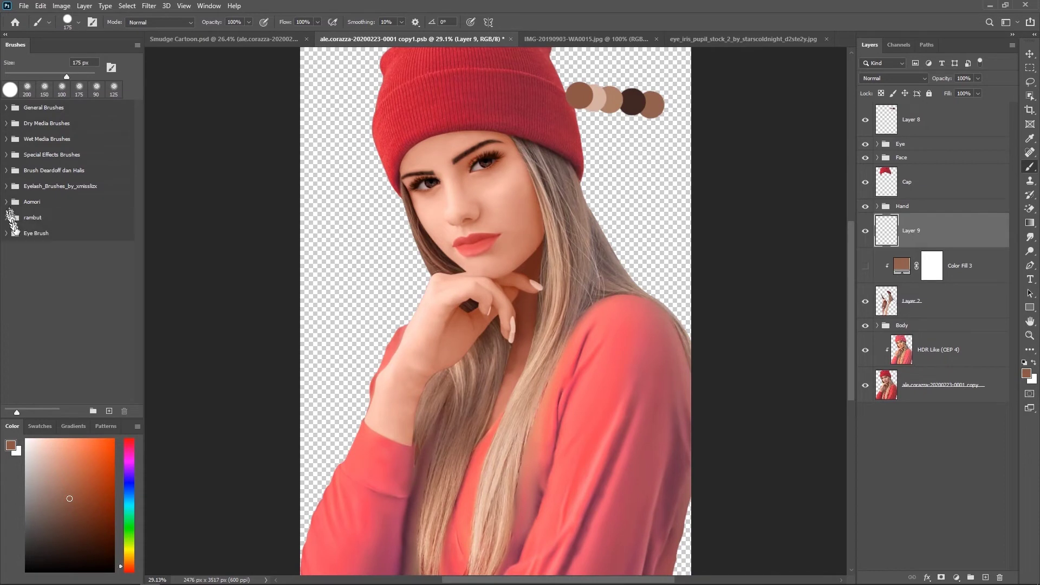
left_click(7, 217)
mouse_move(138, 285)
left_mouse_down()
mouse_move(141, 382)
mouse_move(143, 143)
left_mouse_up()
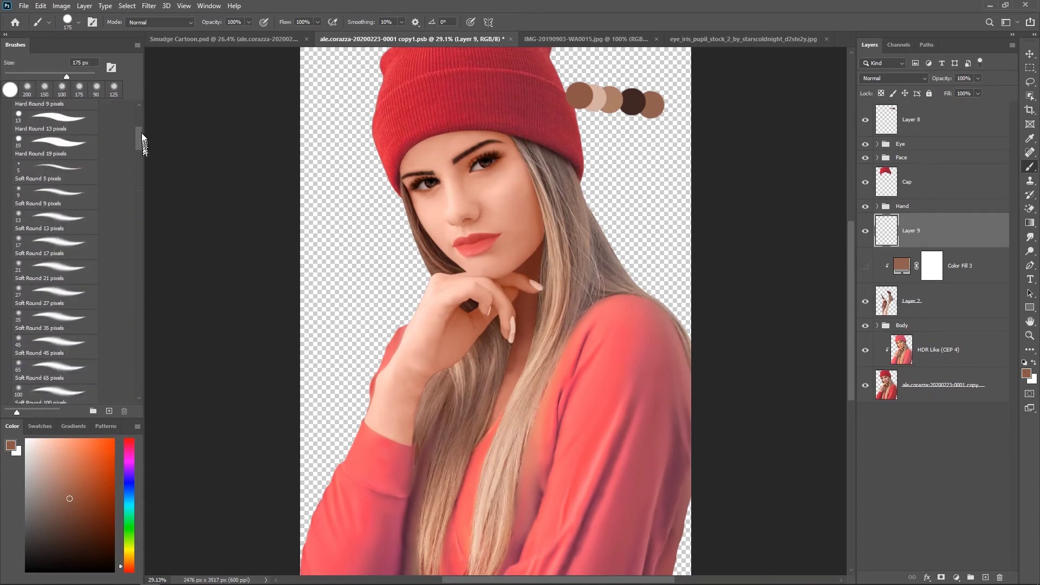
left_click_drag(144, 143, 131, 191)
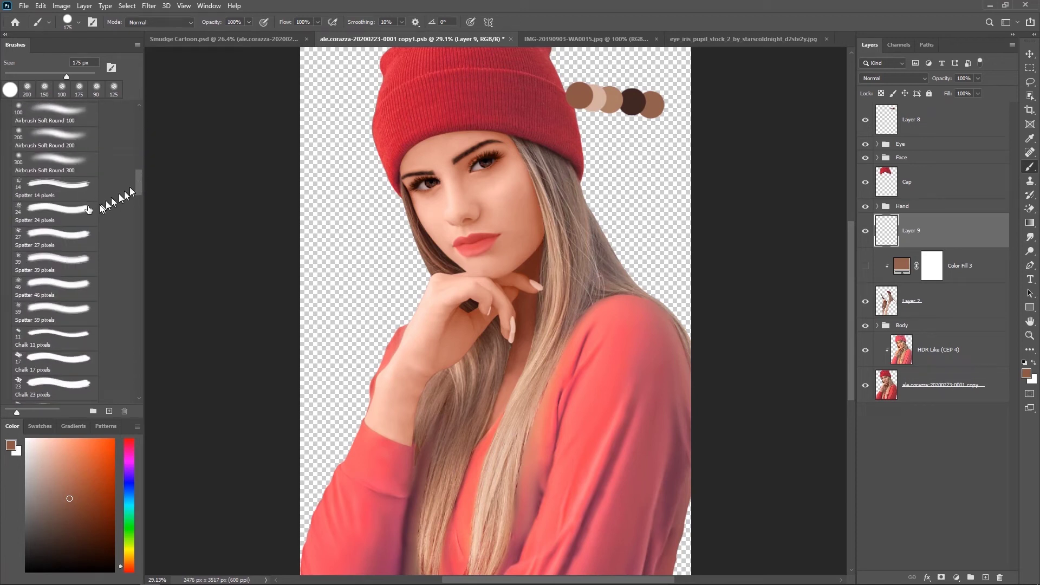
scroll(49, 220, "down", 10)
left_click(50, 221)
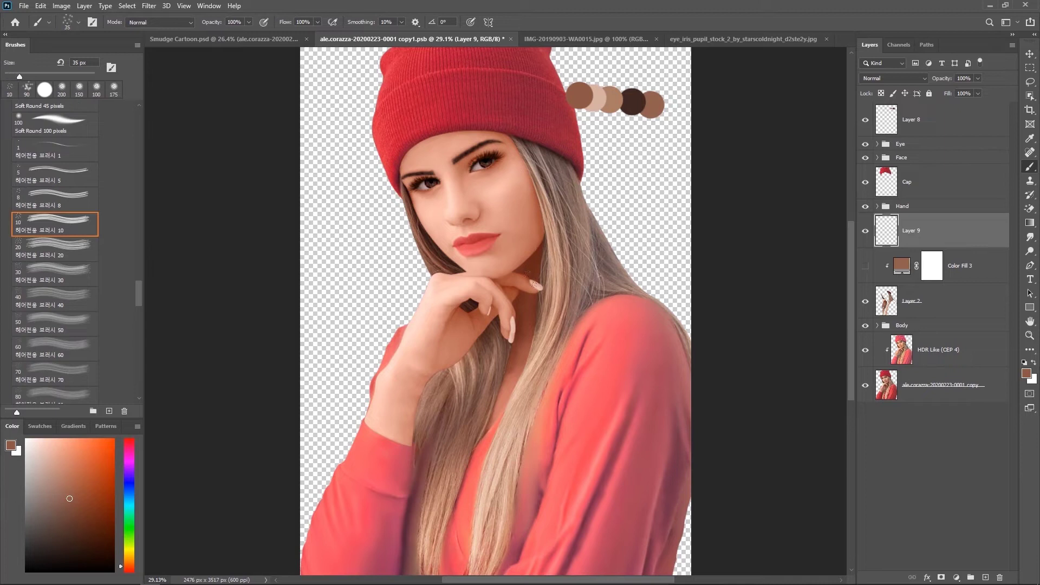
scroll(132, 298, "down", 5)
left_click(55, 194)
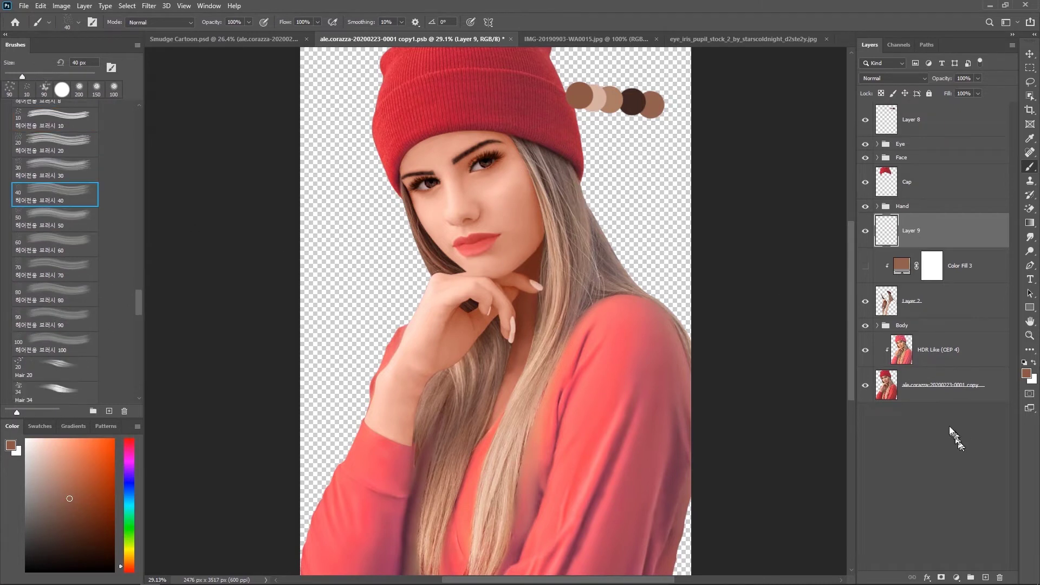
left_click(877, 328)
- Make the new fill dark brown, move it behind the figure, and select Layer 8
left_click(956, 577)
left_click(715, 228)
key("Return")
left_click(933, 128)
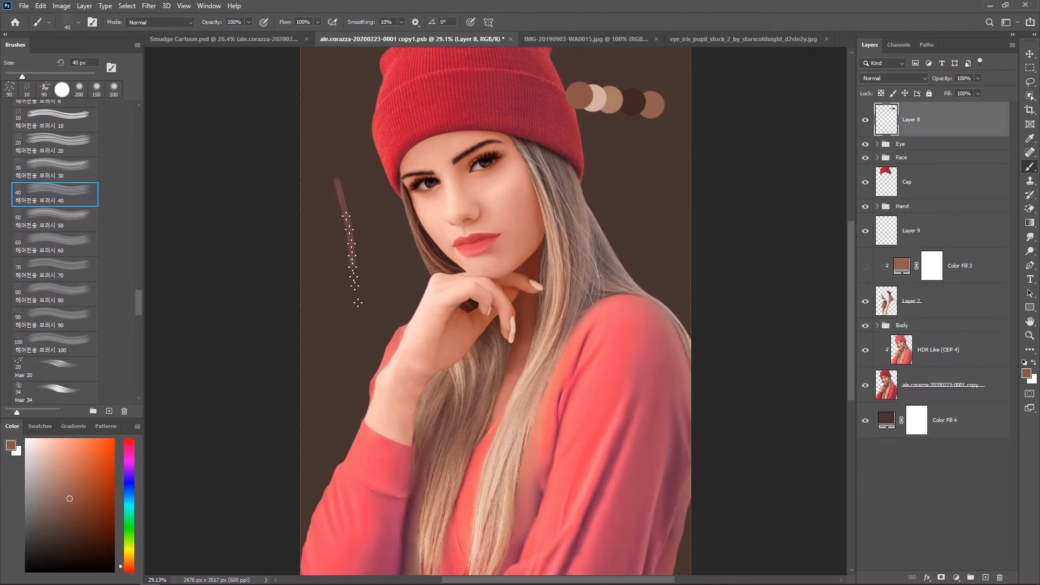
- Draw a three-point Pen path along a hair strand and stroke it with the brush
key("p")
left_click(327, 210)
left_click(375, 254)
left_click(495, 278)
right_click(378, 237)
left_click(404, 310)
left_click(464, 179)
left_click(476, 202)
left_click(587, 186)
mouse_move(329, 200)
left_mouse_down()
mouse_move(455, 262)
mouse_move(379, 260)
left_mouse_up()
left_click(310, 207)
- Draw a second hair strand path and stroke it with a hair brush preset
left_click(376, 239)
left_click(439, 282)
right_click(379, 216)
left_click(455, 269)
scroll(433, 232, "up", 3)
scroll(488, 368, "down", 5)
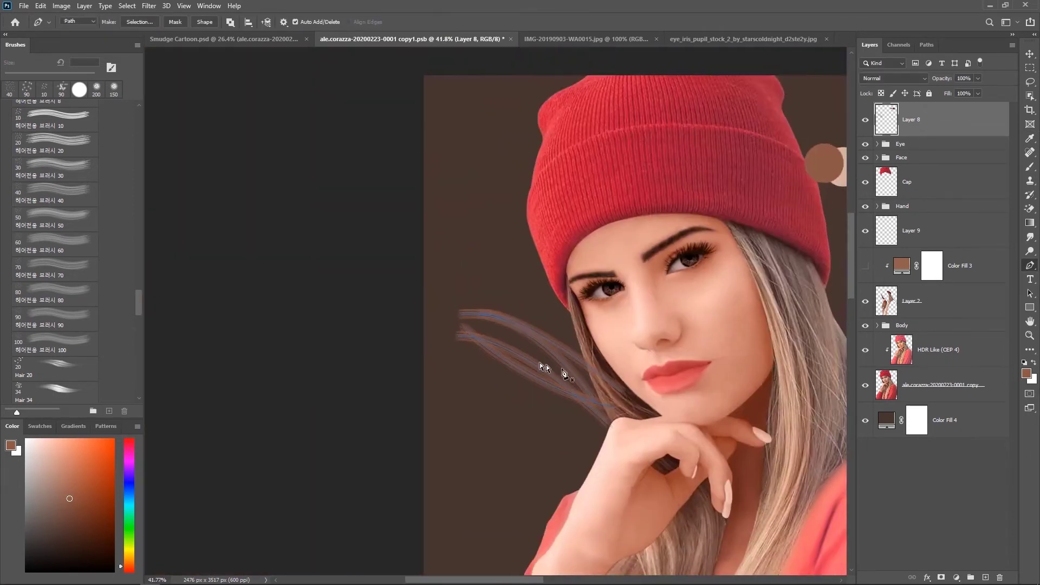
left_click(54, 195)
scroll(70, 243, "down", 3)
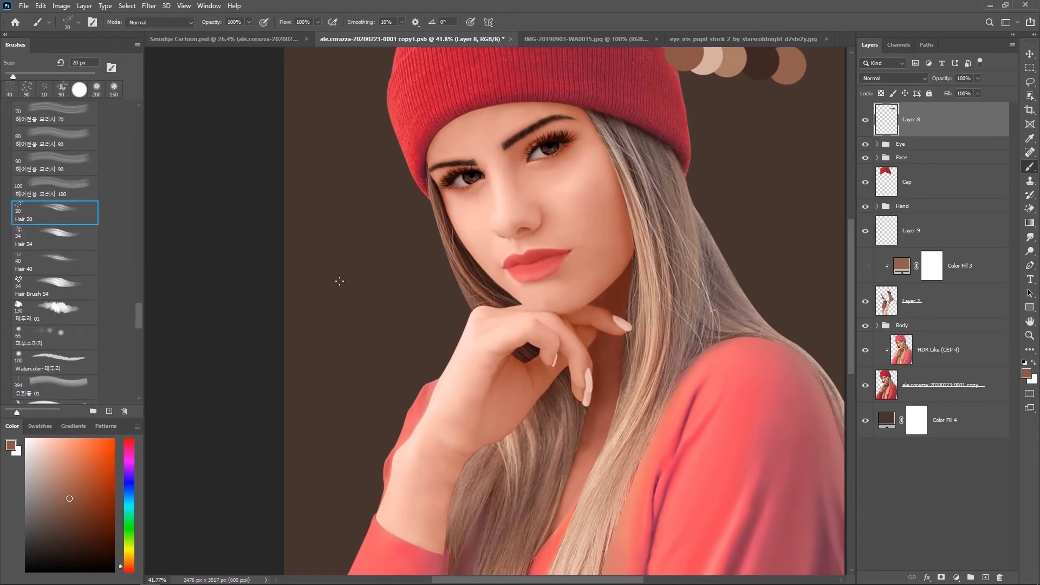
- Draw several curved hair strand paths and stroke them with the hair brush
key("p")
left_click_drag(315, 235, 366, 281)
mouse_move(413, 330)
left_mouse_down()
mouse_move(434, 339)
mouse_move(441, 325)
mouse_move(460, 325)
left_mouse_up()
left_click(384, 209)
left_click(335, 211)
right_click(390, 268)
left_click(422, 336)
left_click(576, 216)
mouse_move(371, 281)
left_mouse_down()
mouse_move(429, 286)
mouse_move(390, 285)
left_mouse_up()
- Retry stroking the hair paths with the brush twice, undoing each attempt
key("b")
key("p")
right_click(414, 253)
left_click(441, 332)
key("ctrl+z")
scroll(139, 317, "up", 3)
right_click(381, 238)
left_click(433, 330)
left_click(580, 189)
key("ctrl+z")
- Stroke the hair paths using hair brush 1 (by Aomori), then undo the result
scroll(54, 244, "up", 5)
scroll(54, 244, "up", 5)
left_click(54, 247)
key("p")
right_click(382, 261)
left_click(413, 332)
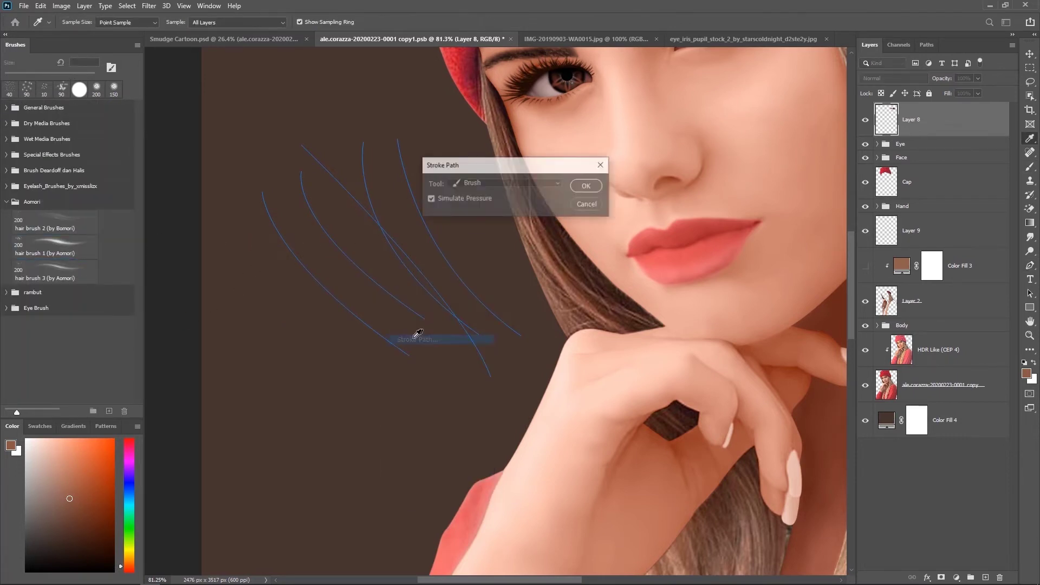
key("Return")
key("ctrl+z")
- Stroke the paths once more and undo, then fit the image on screen and create Layer 10
key("b")
key("p")
right_click(409, 286)
left_click(444, 361)
key("Return")
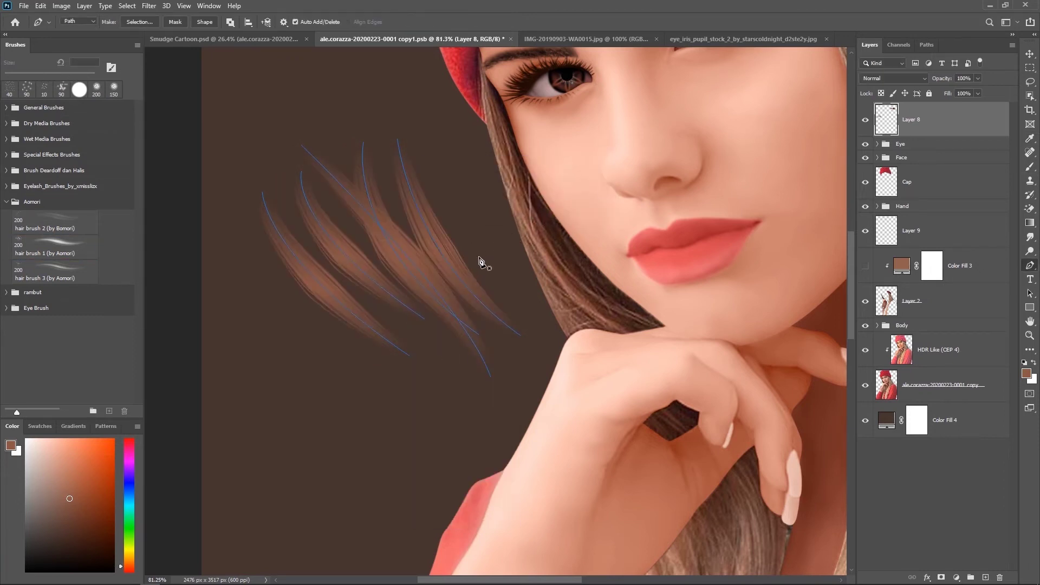
key("ctrl+z")
key("ctrl+0")
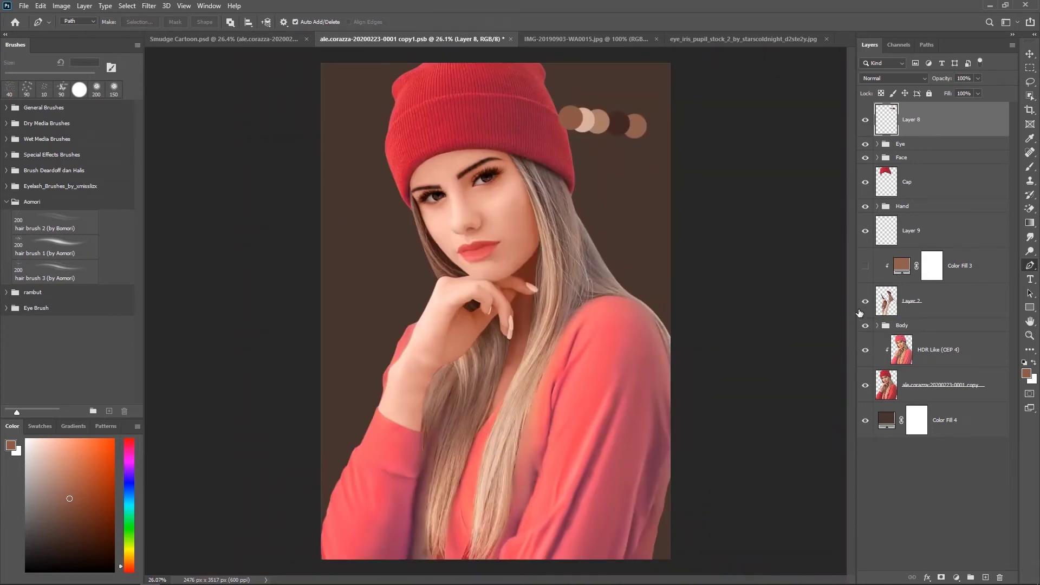
key("ctrl+shift+alt+n")
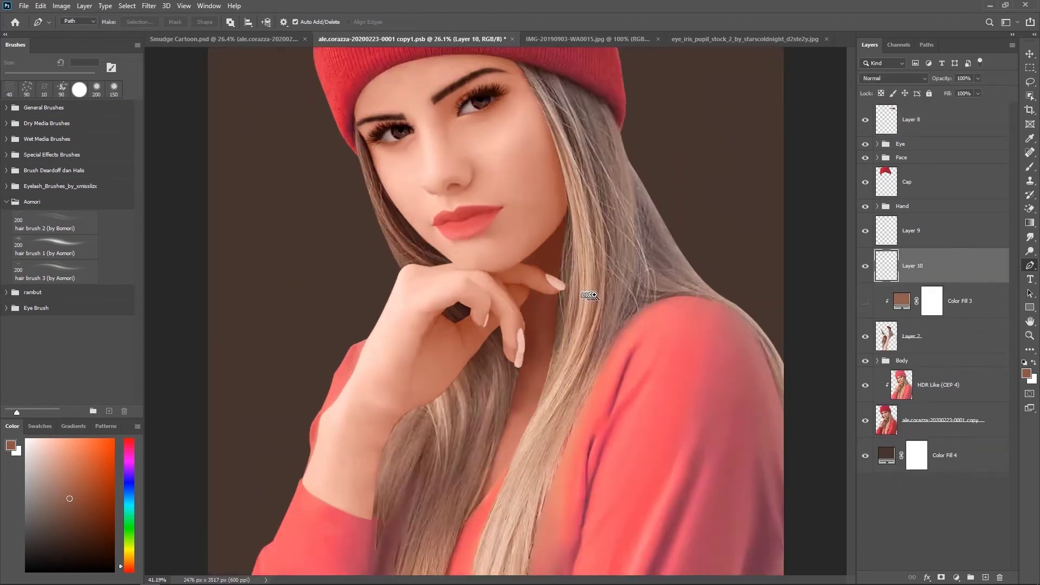
- Trace curved hair strand paths from the cap edge down toward the chin
key("ctrl+plus")
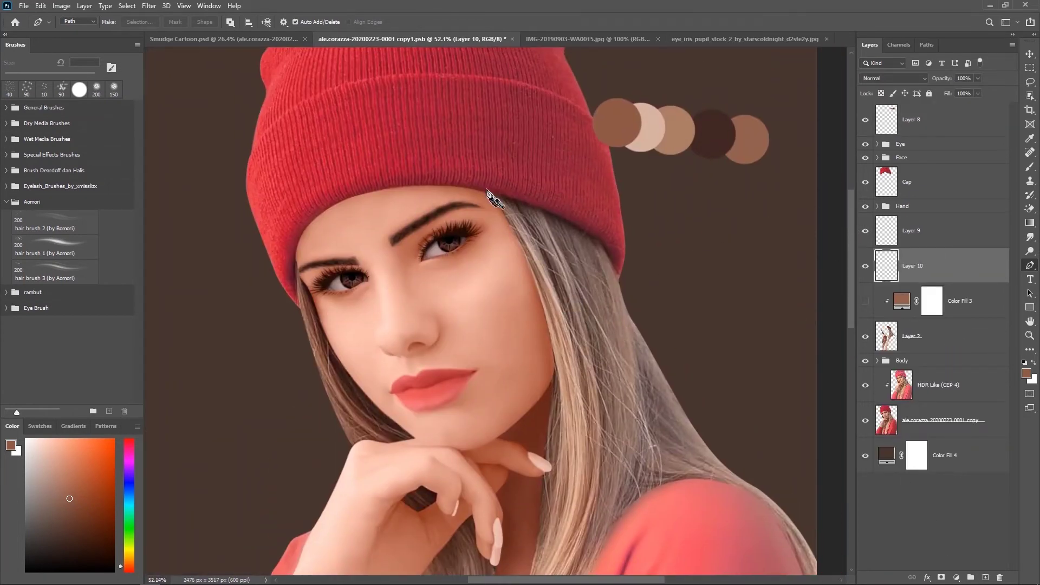
scroll(550, 290, "down", 2)
left_click(540, 165)
left_click(596, 433)
left_click(565, 159)
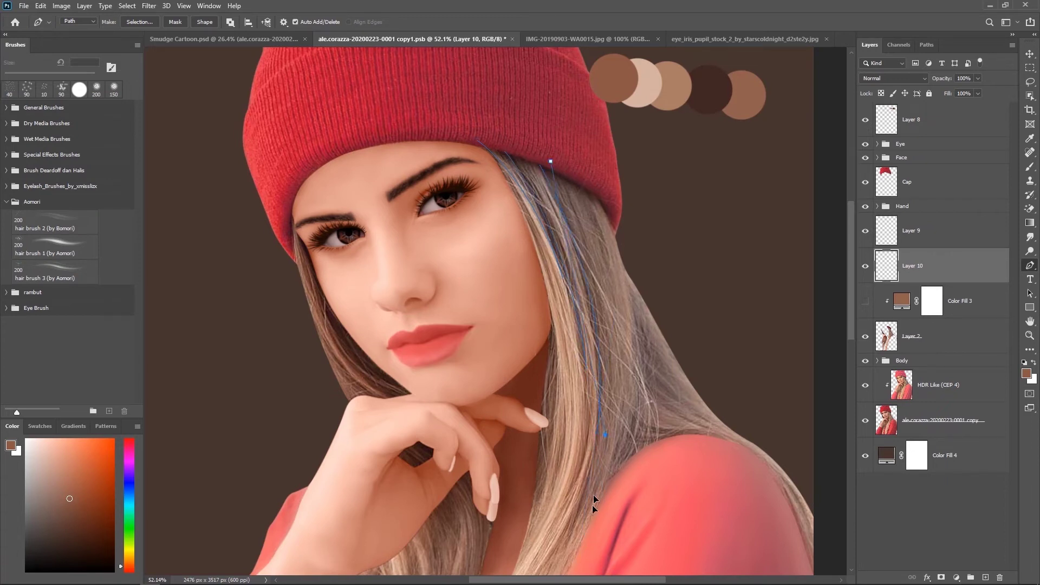
left_click(554, 329)
mouse_move(548, 382)
left_mouse_down()
mouse_move(641, 201)
mouse_move(615, 358)
left_mouse_up()
left_click(357, 195)
mouse_move(497, 377)
left_mouse_down()
mouse_move(623, 434)
mouse_move(642, 426)
left_mouse_up()
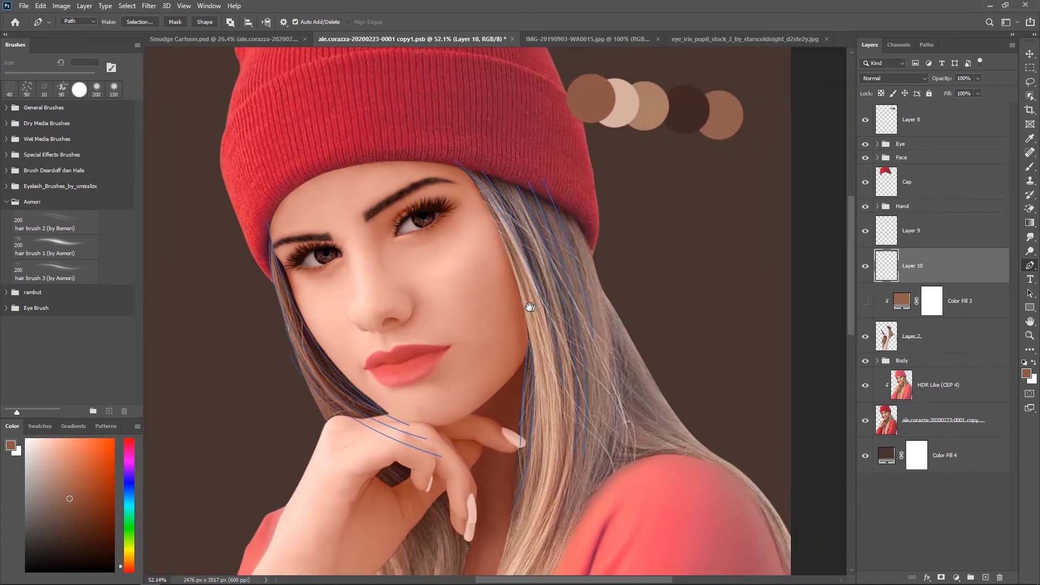
- Stroke the strand paths in dark brown with a hair brush and simulated pressure
left_click(48, 249)
left_click(685, 108, "alt")
right_click(536, 224)
left_click(569, 329)
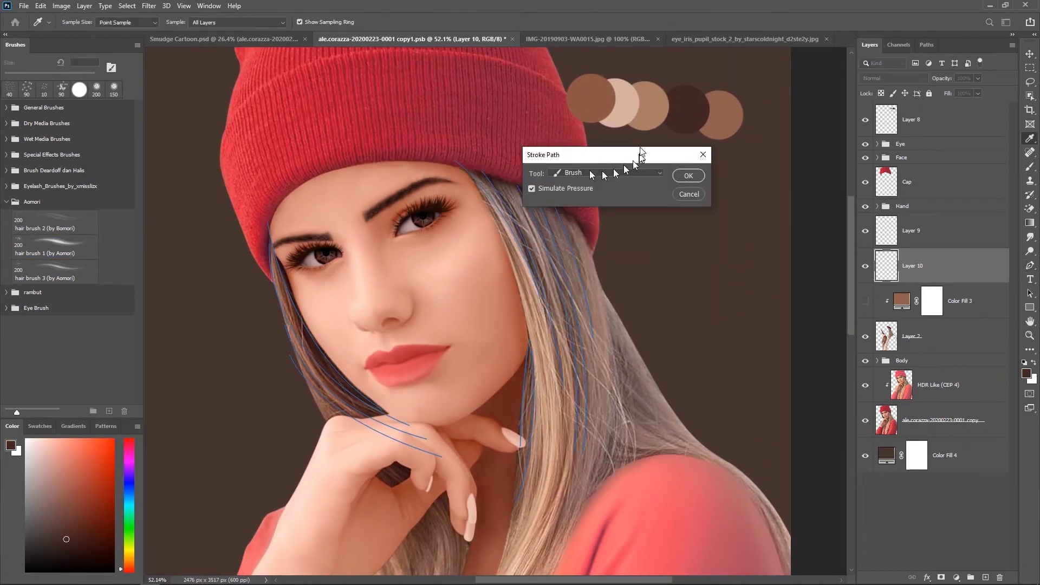
left_click(688, 175)
- Check the strands against the brown fill, then delete the stroked paths
left_click(865, 301)
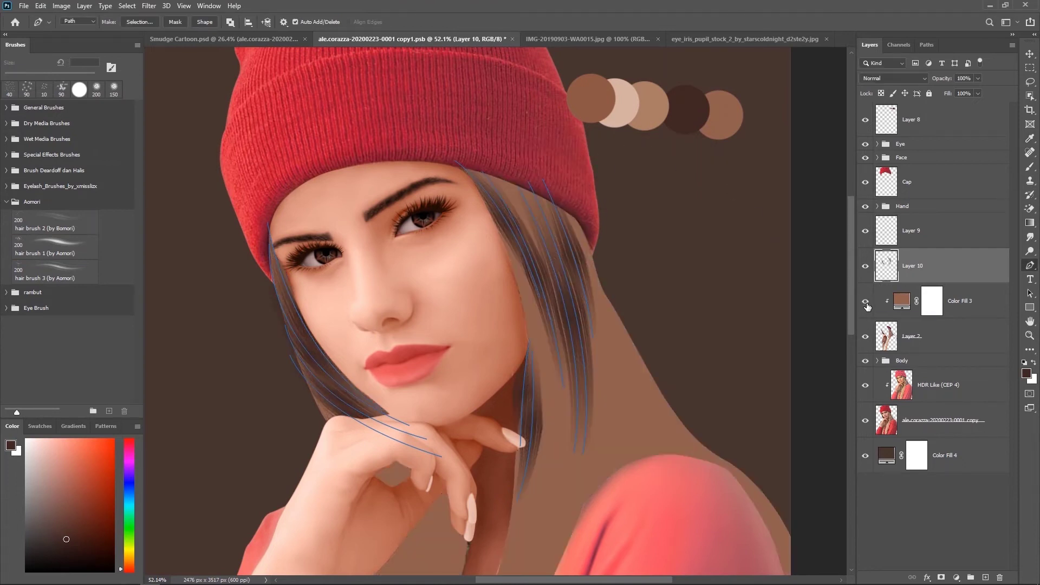
left_click(865, 302)
right_click(541, 255)
left_click(567, 274)
- Trace new curved strand paths along the hair below the face
left_click_drag(564, 416, 548, 566)
scroll(530, 165, "down", 3)
left_click_drag(535, 435, 440, 550)
left_click(568, 204)
left_click(599, 306)
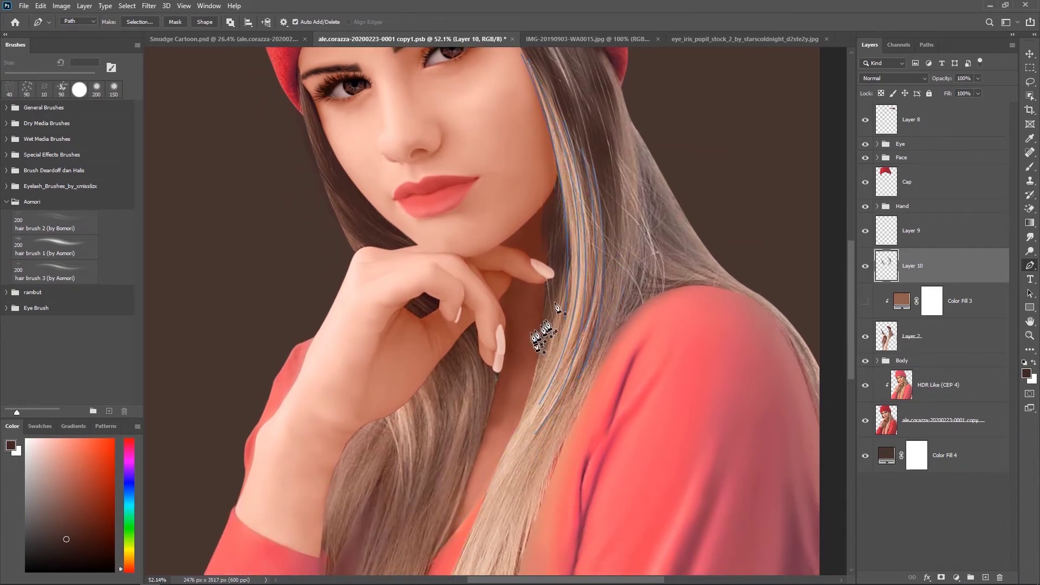
left_click_drag(520, 417, 442, 528)
- Continue tracing strand paths down the long hair over the chest
scroll(494, 417, "down", 6)
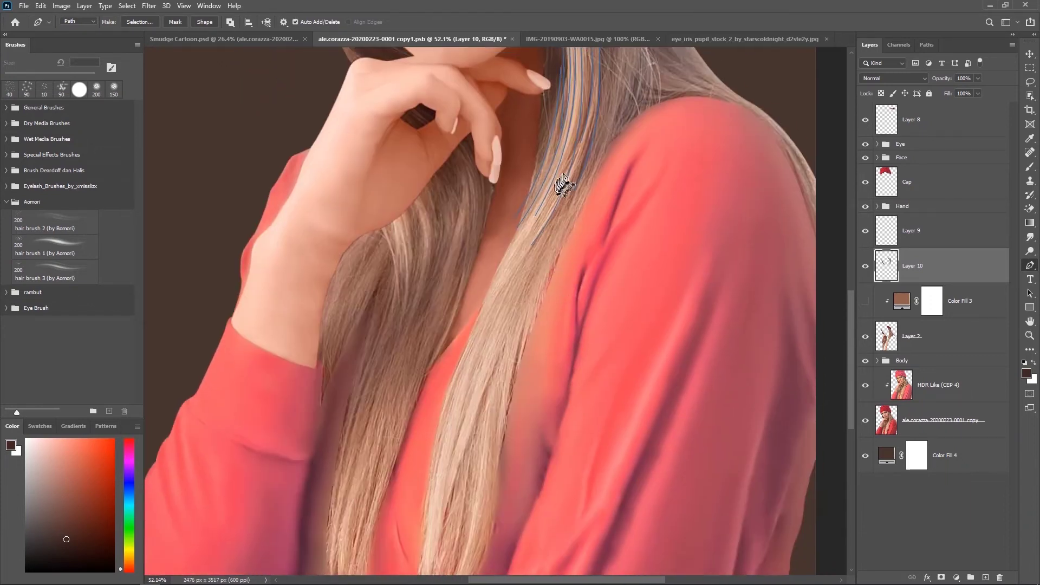
scroll(428, 379, "down", 3)
left_click_drag(425, 381, 406, 557)
left_click(547, 100)
left_click(465, 278)
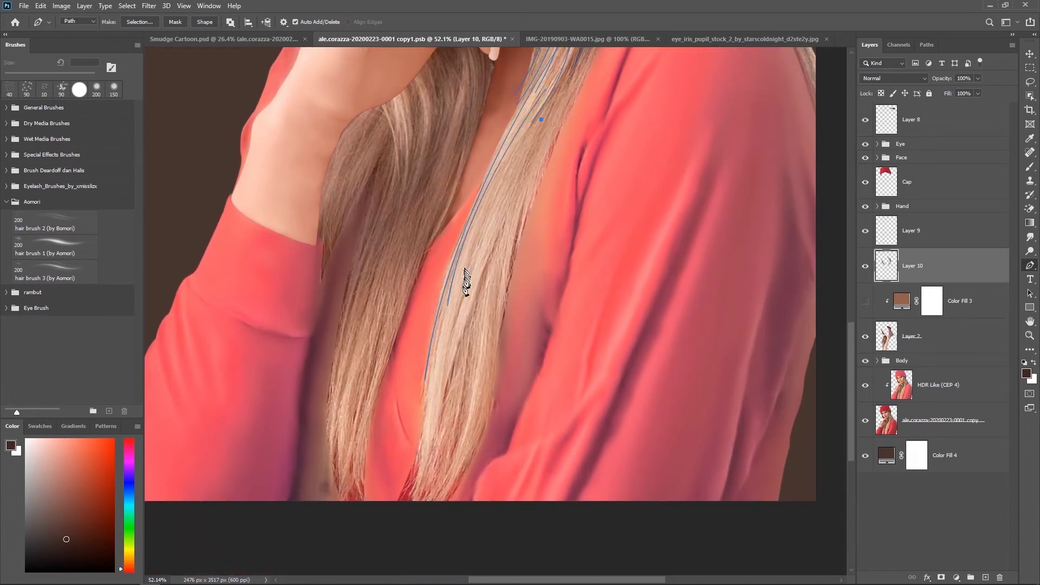
left_click_drag(436, 418, 436, 453)
left_click(423, 503)
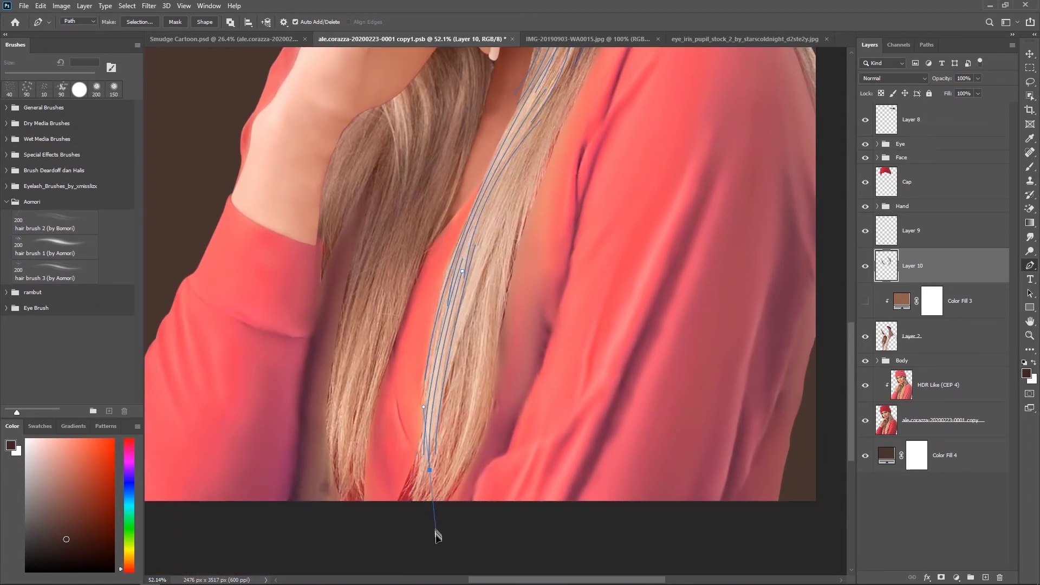
- Trace three curved strand paths in the hair left of the hand
left_click_drag(551, 195, 459, 356)
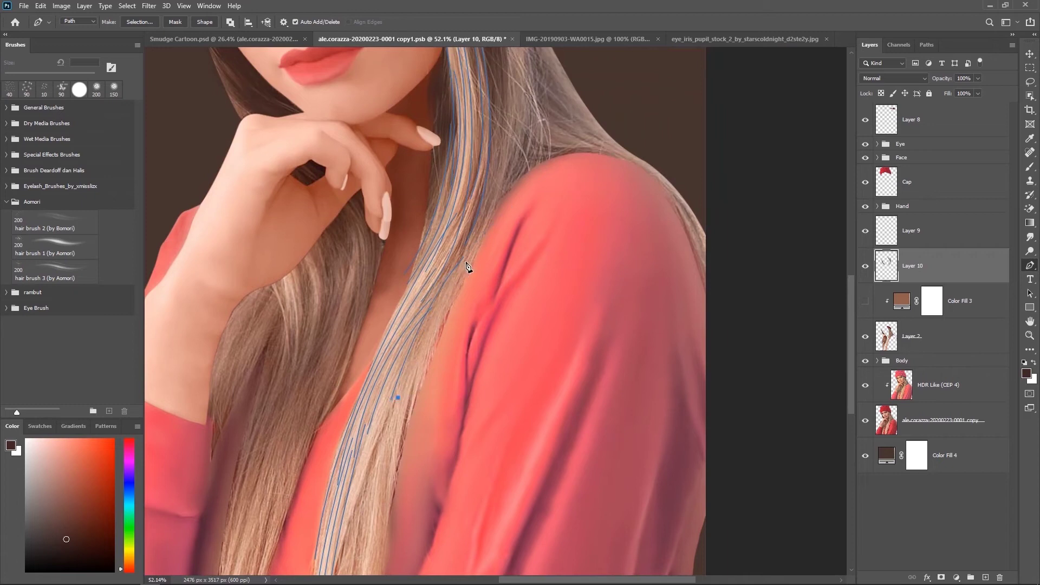
left_click_drag(467, 266, 412, 260)
left_click(470, 243)
left_click_drag(491, 360, 490, 374)
left_click(490, 234)
left_click_drag(505, 357, 505, 371)
left_click(533, 206)
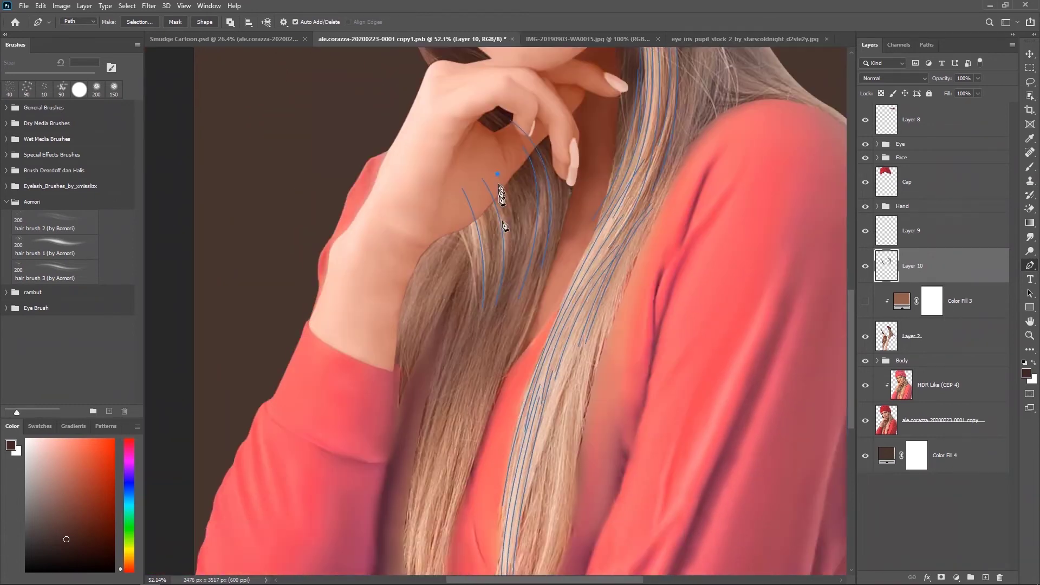
scroll(499, 204, "down", 2)
left_click(476, 220)
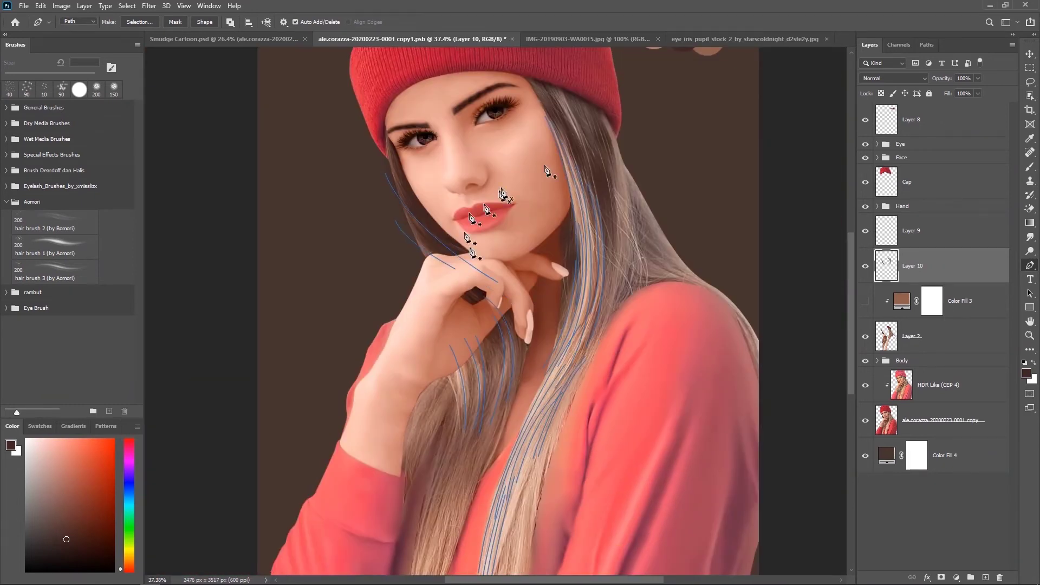
scroll(557, 433, "down", 1)
right_click(499, 285)
- Stroke the strands left of the hand, then draw a new curved strand path from the hand
left_click(558, 374)
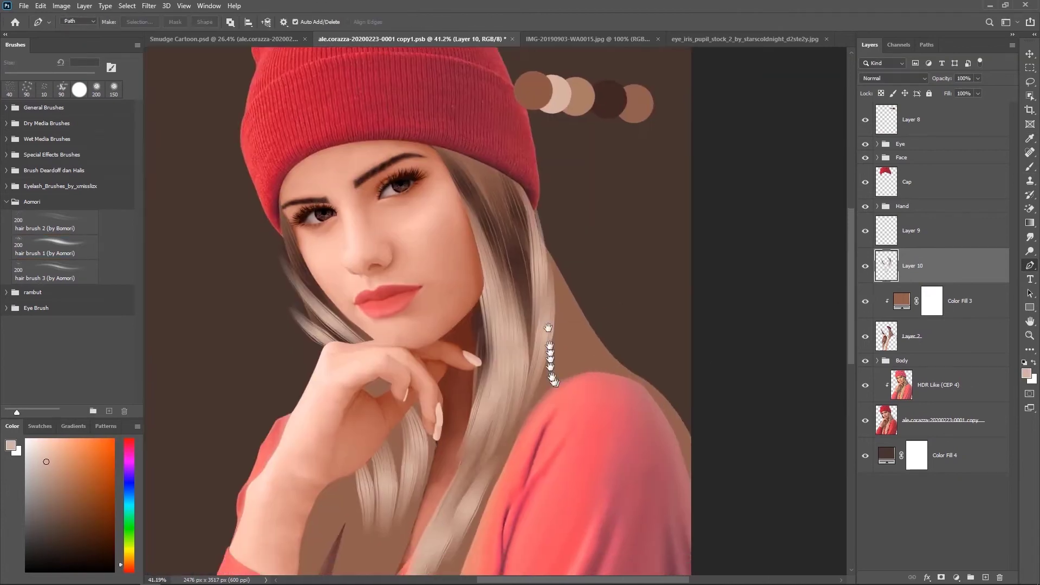
scroll(596, 271, "up", 2)
left_click_drag(596, 271, 669, 93)
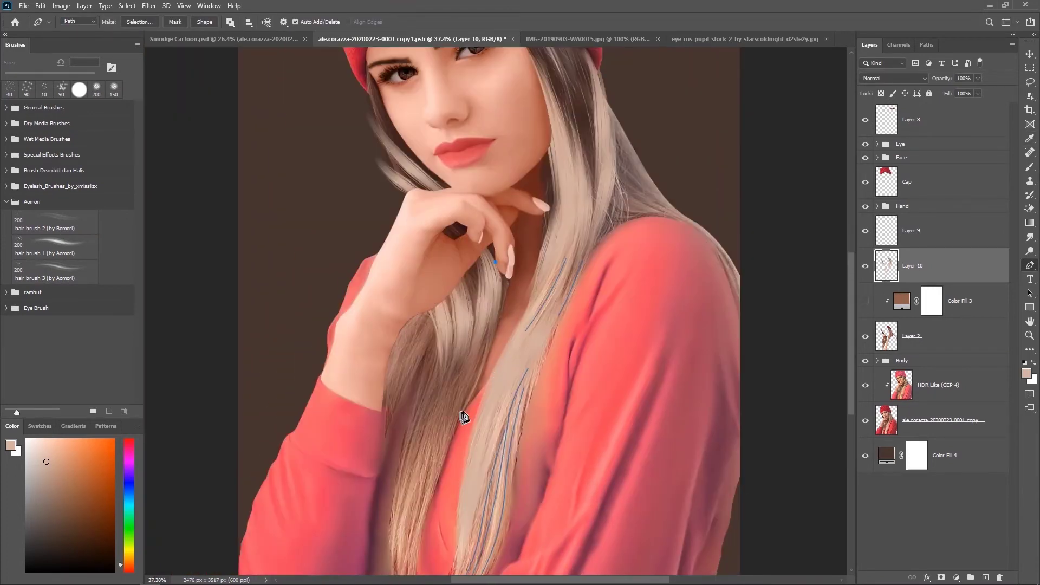
left_click_drag(467, 415, 512, 347)
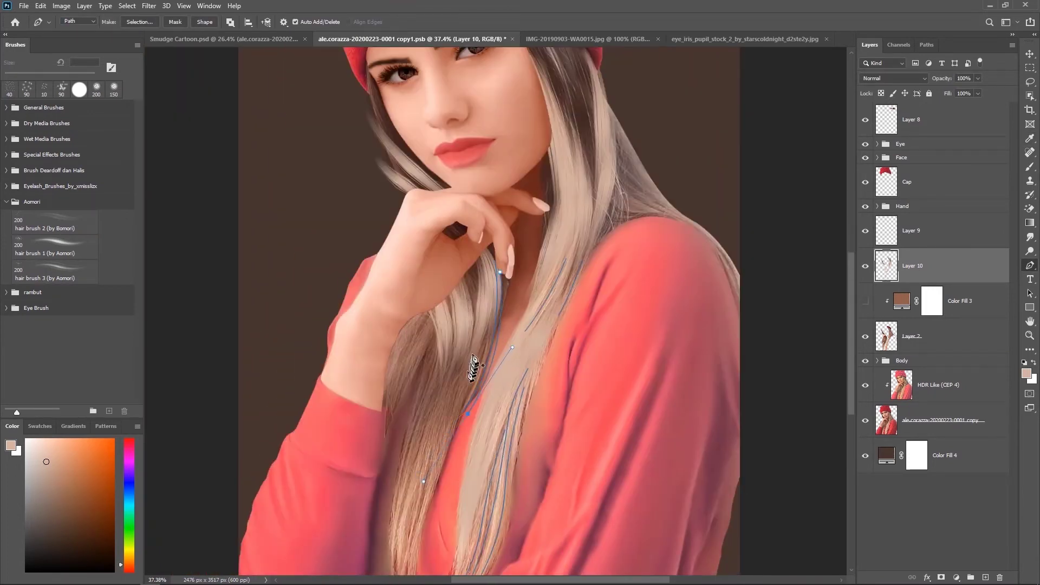
key("ctrl+0")
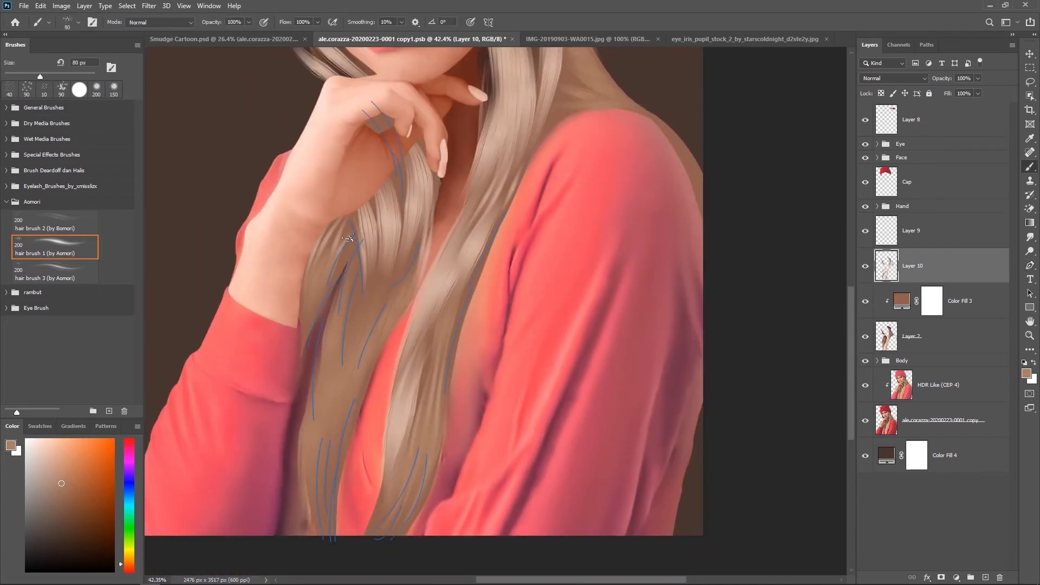
- Stroke the new strand paths onto the hair with the light hair brush
right_click(466, 291)
left_click(504, 335)
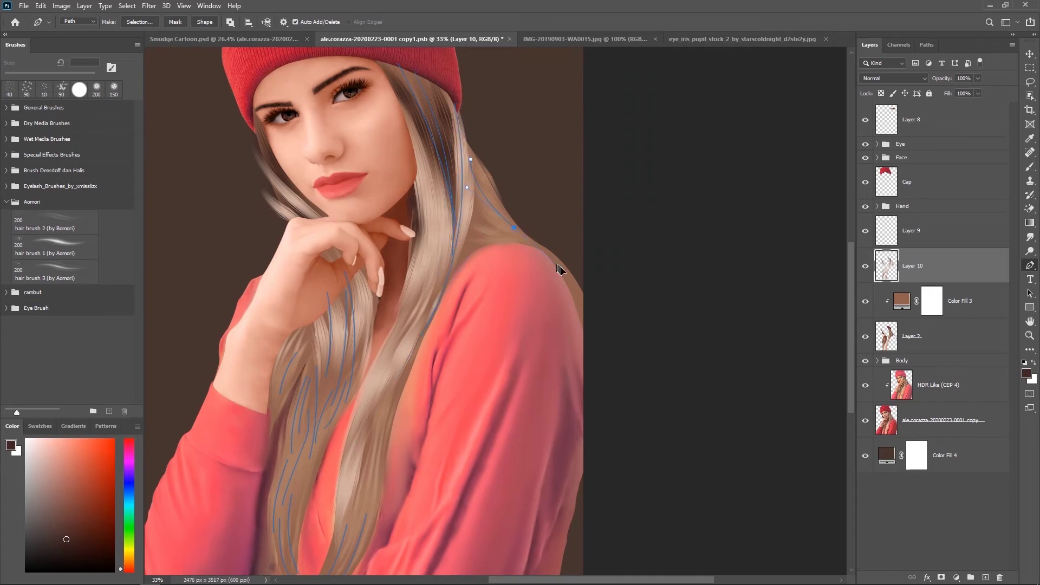
right_click(499, 240)
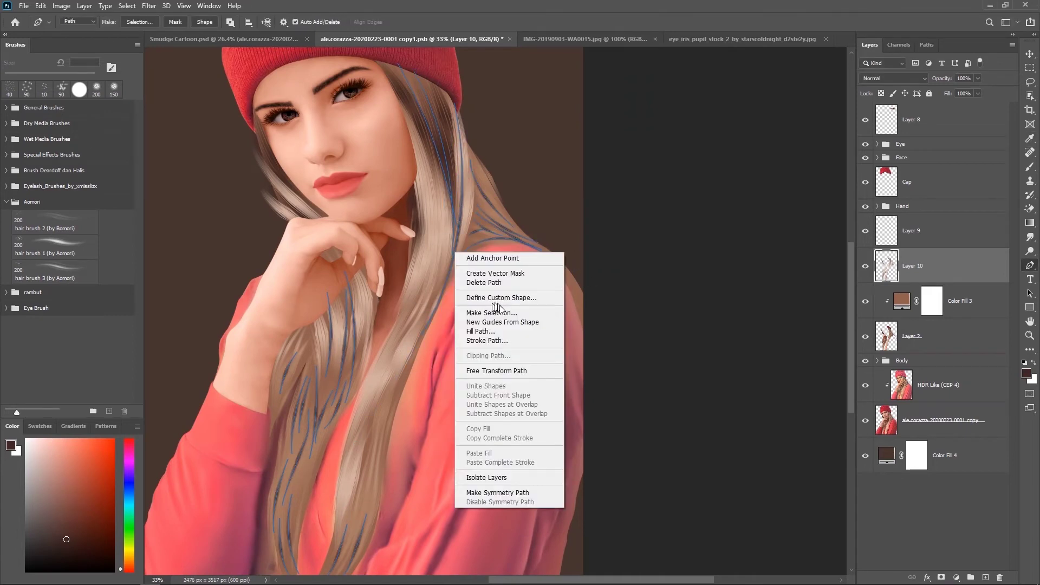
key("ctrl+0")
right_click(589, 299)
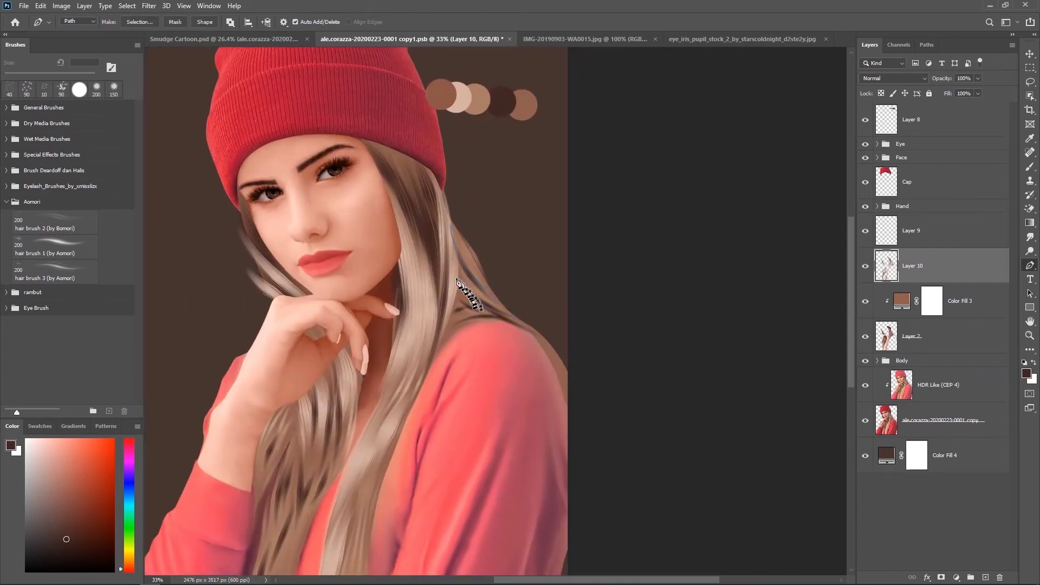
- Draw a curved strand path down the shoulder and stroke it onto the hair
scroll(606, 496, "down", 3)
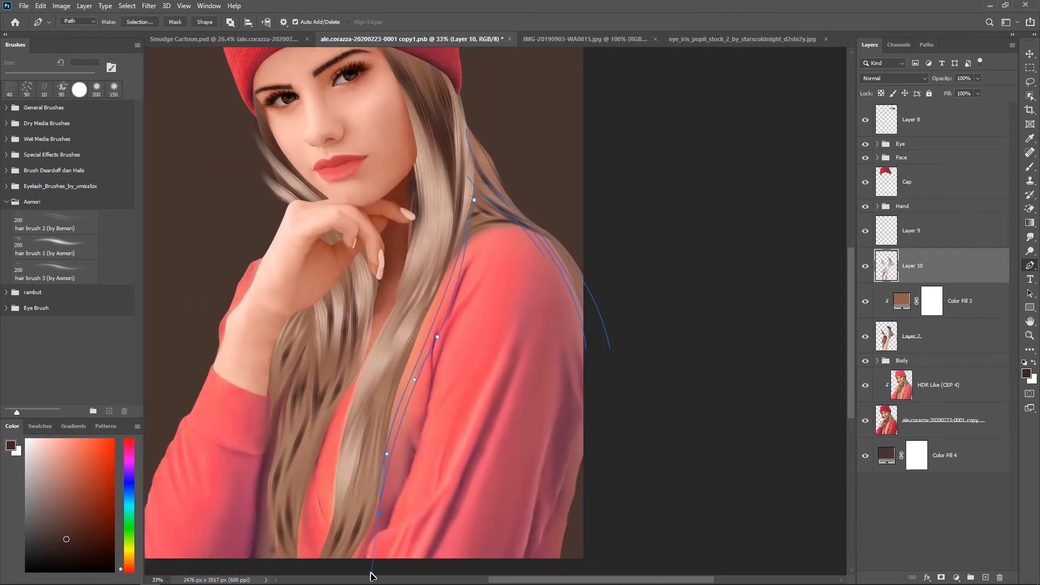
scroll(380, 448, "left", 2)
left_click_drag(377, 494, 381, 448)
scroll(335, 388, "up", 3)
left_click_drag(347, 288, 314, 230)
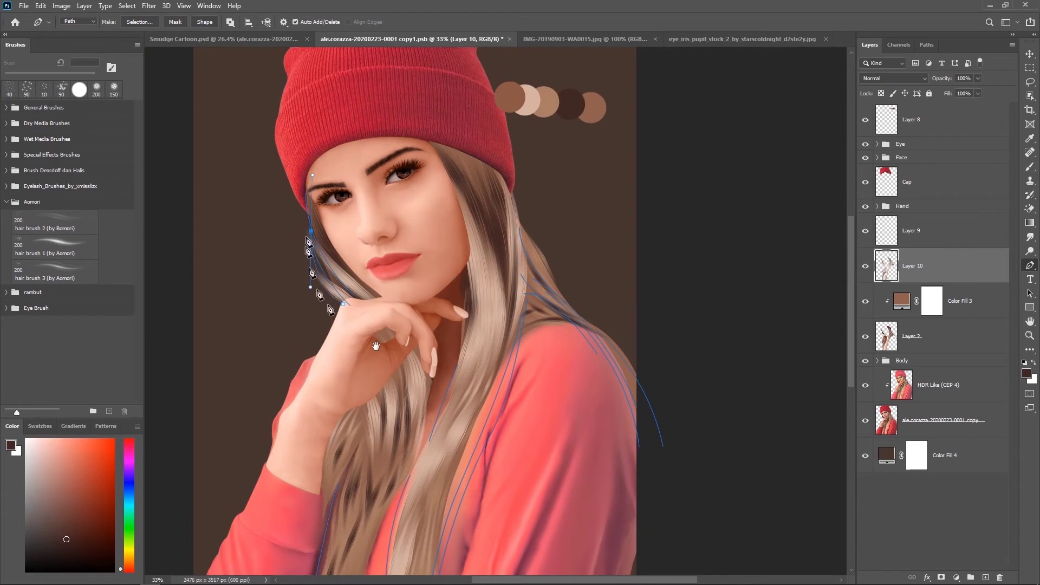
scroll(376, 345, "down", 1)
right_click(492, 275)
right_click(513, 271)
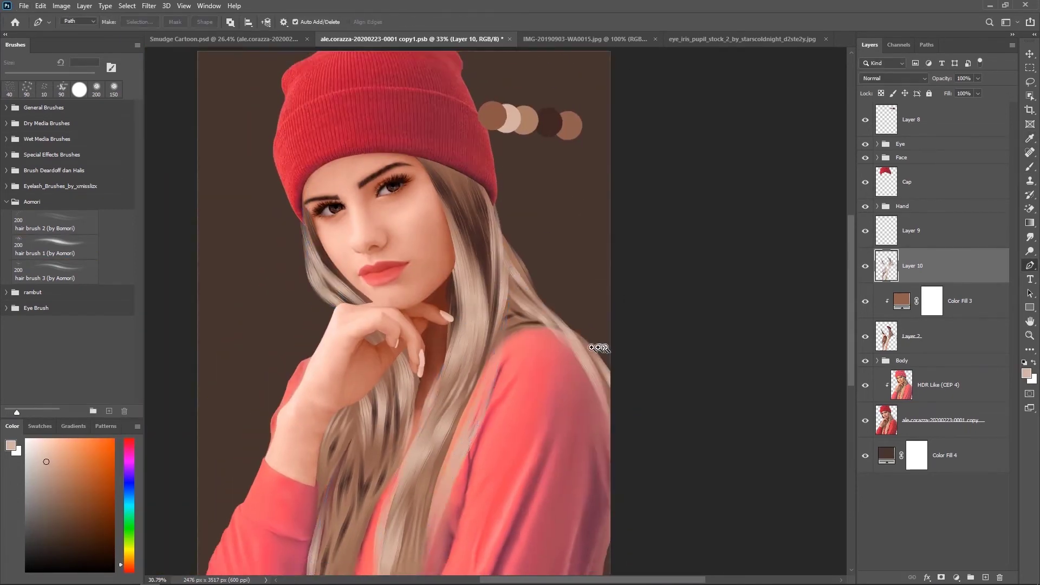
- Glance at the Smudge Cartoon document, then return to the portrait
left_click(222, 39)
scroll(626, 304, "up", 2)
scroll(626, 305, "down", 1)
left_click(491, 39)
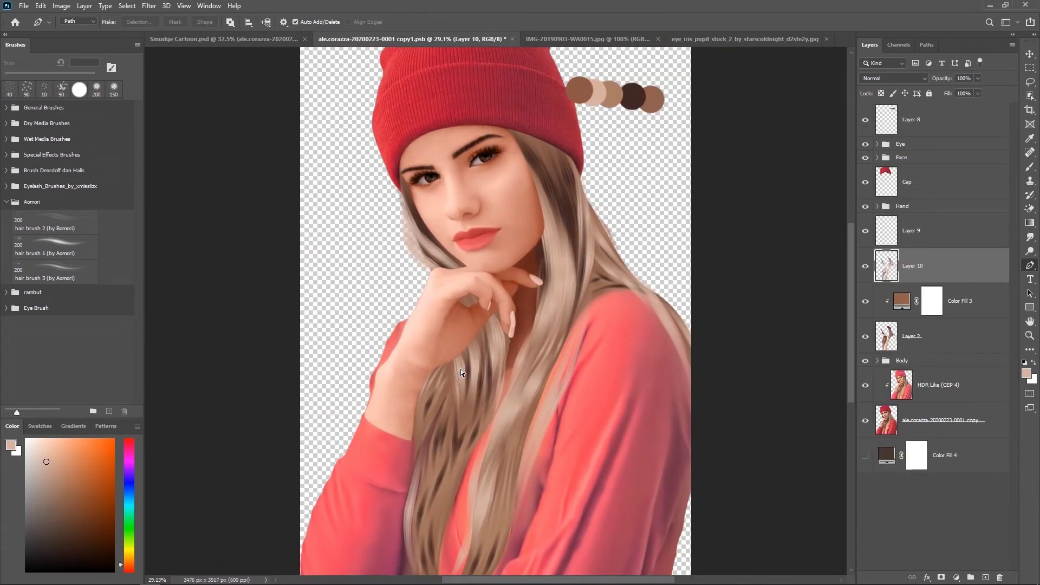
- Choose the Soft Round Pressure Size brush from General Brushes for the portrait strands
left_click(175, 39)
scroll(662, 304, "down", 2)
left_click(490, 39)
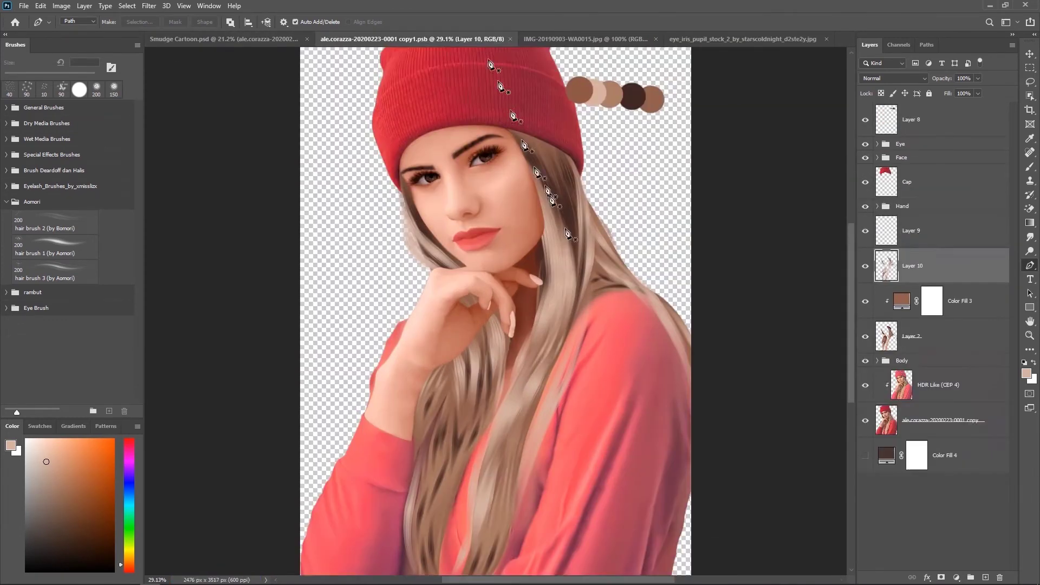
key("b")
left_click(6, 107)
left_click(76, 184)
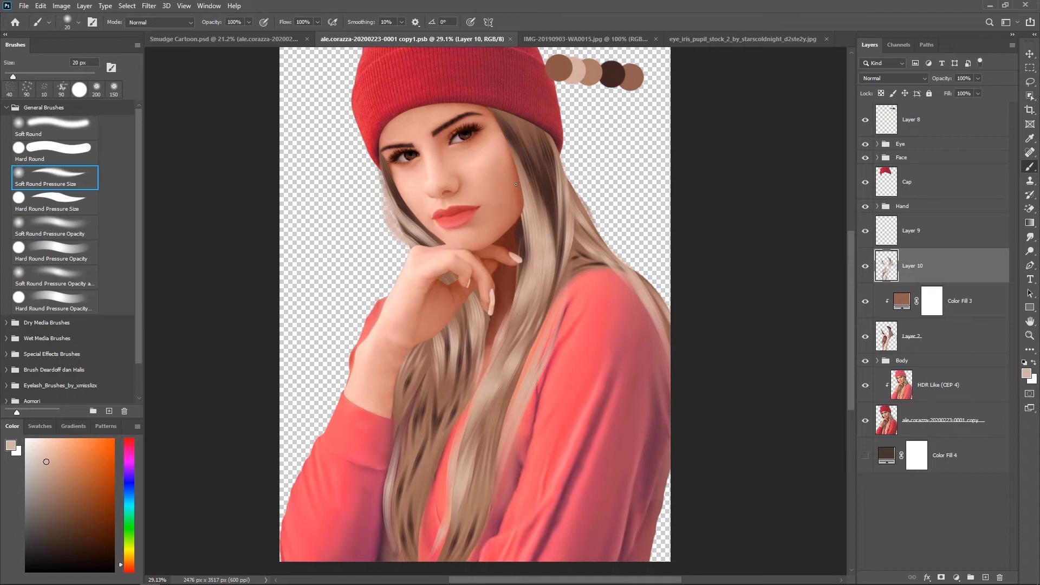
key("p")
scroll(530, 176, "up", 2)
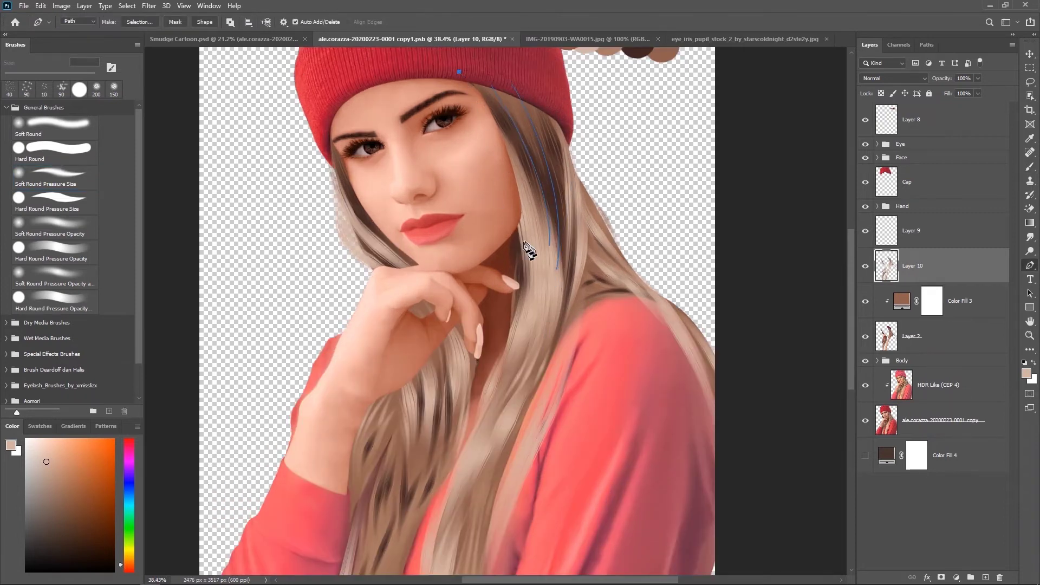
- Trace curved Pen strand paths beside the cheek and down the long hair
left_click_drag(498, 390, 532, 341)
left_click(541, 260)
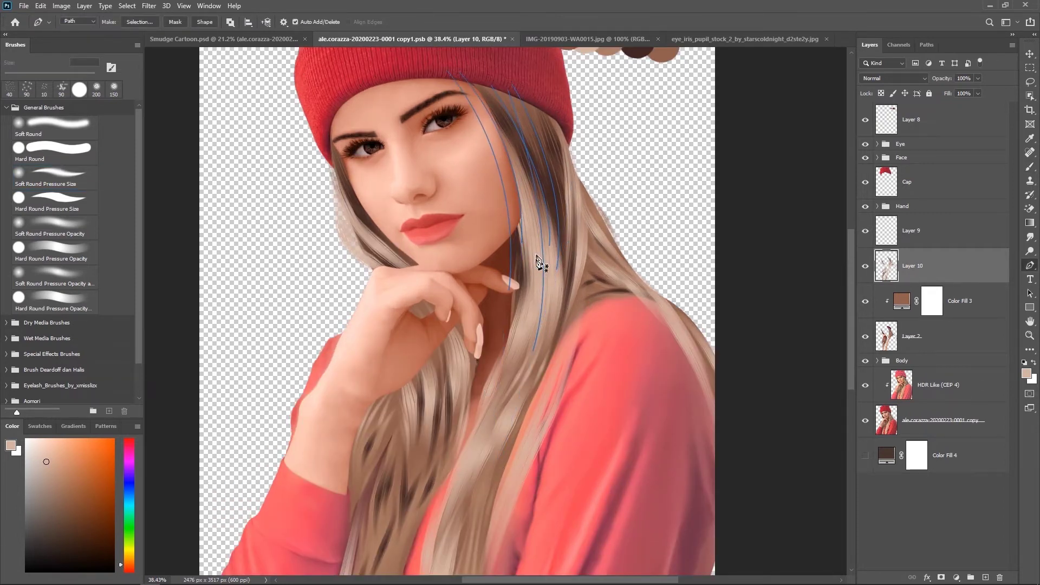
left_click(543, 361)
scroll(542, 357, "down", 2)
left_click_drag(479, 444, 467, 521)
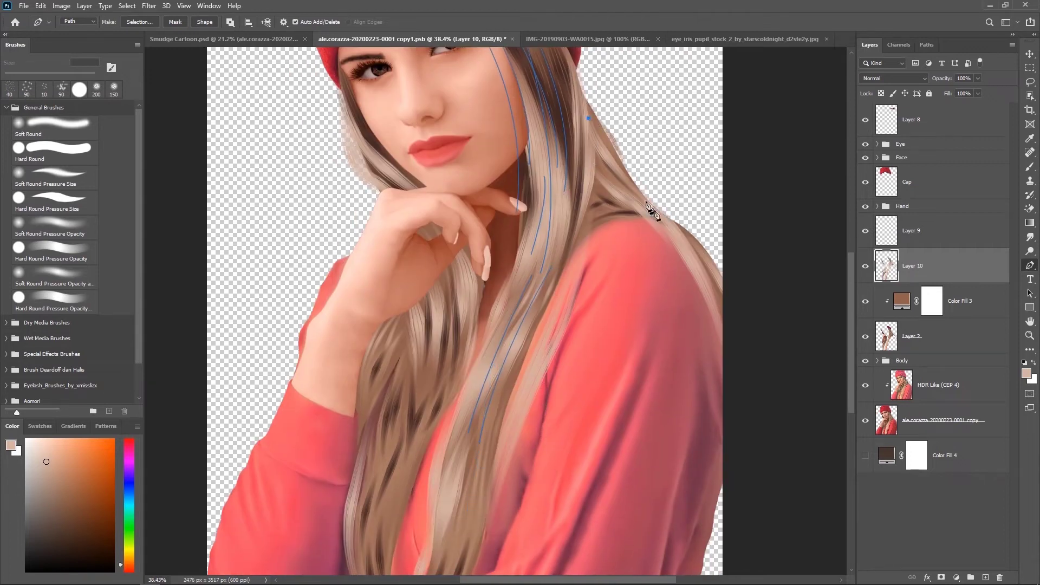
left_click(533, 356)
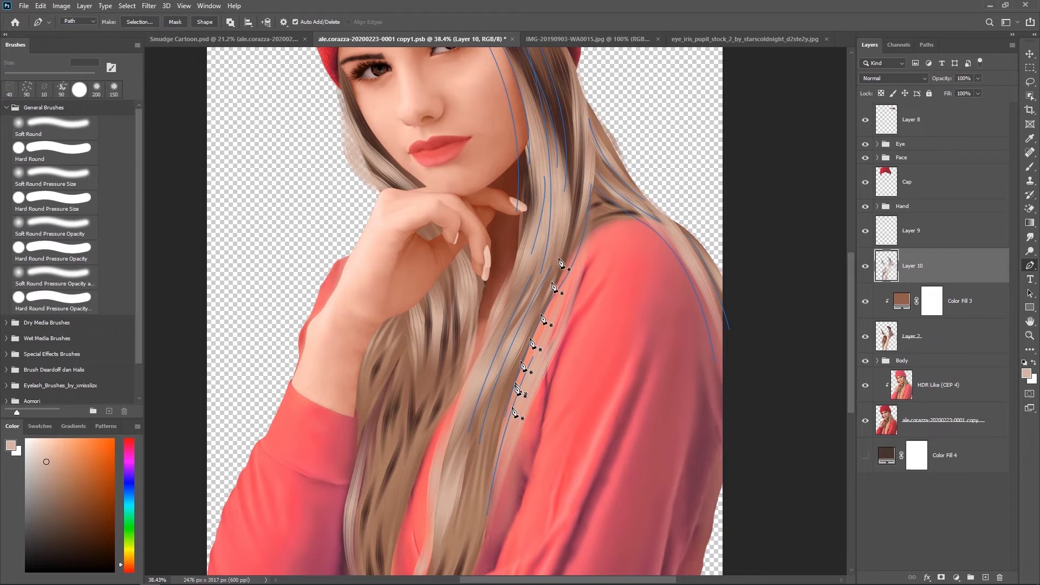
scroll(428, 444, "down", 2)
left_click(419, 539)
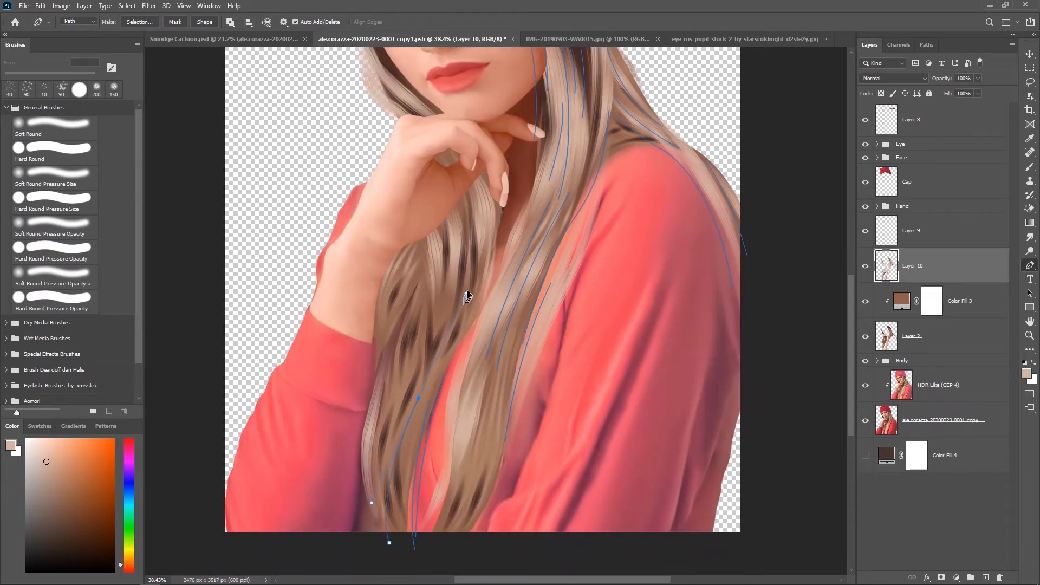
scroll(467, 297, "down", 1)
left_click(424, 186)
key("Escape")
key("Escape")
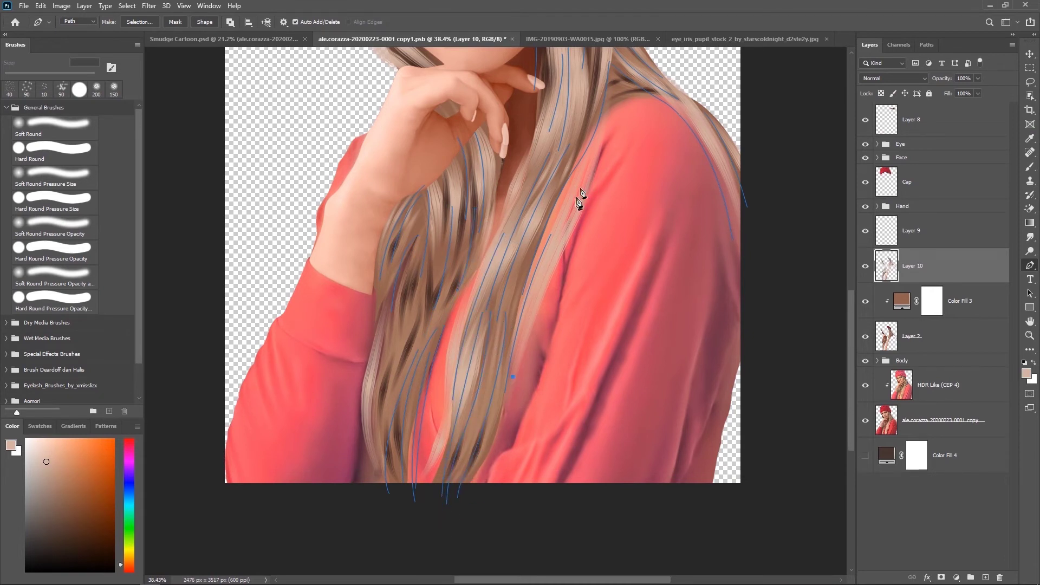
- Add a strand path near the face and stroke the strand paths with the brush
scroll(579, 201, "up", 3)
left_click(324, 76)
left_click_drag(392, 209, 455, 268)
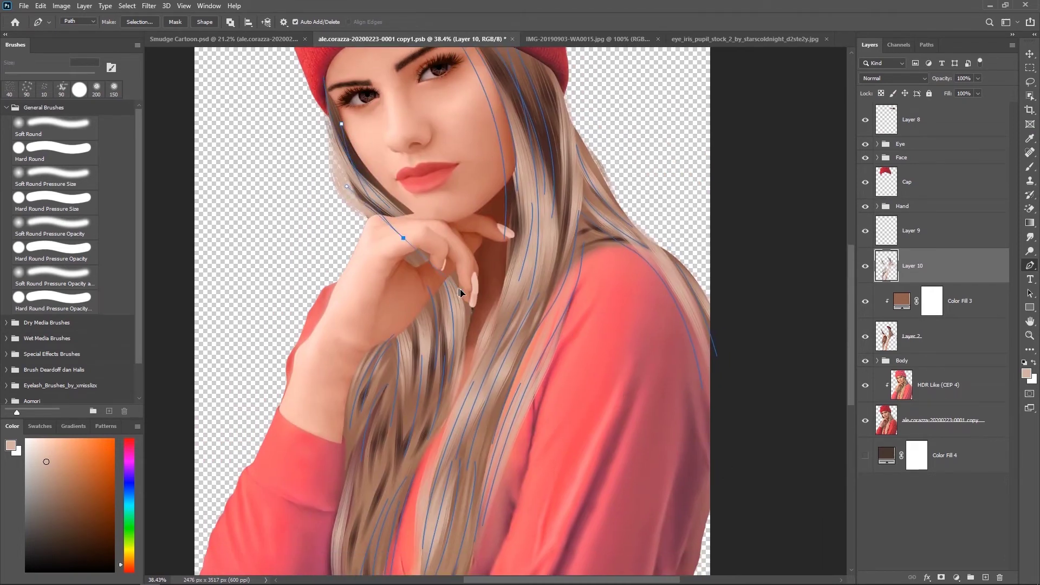
scroll(635, 345, "down", 3)
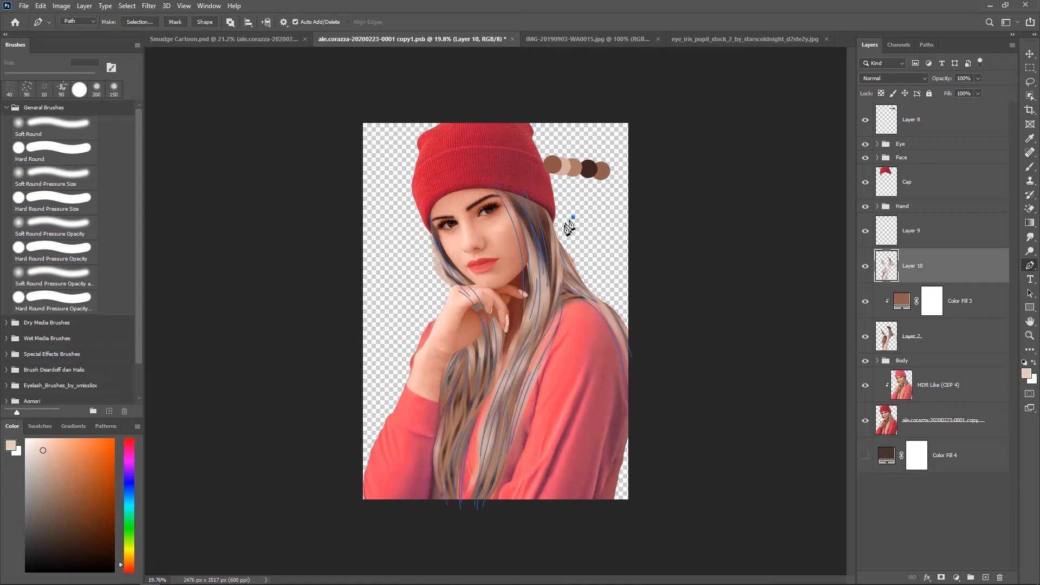
key("ctrl+Return")
key("b")
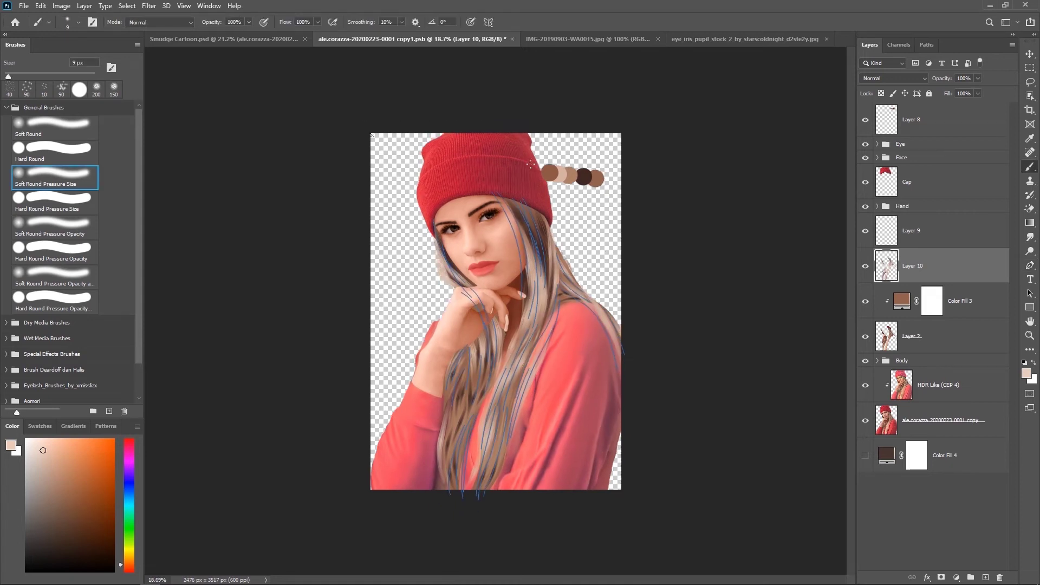
key("Return")
scroll(546, 261, "up", 2)
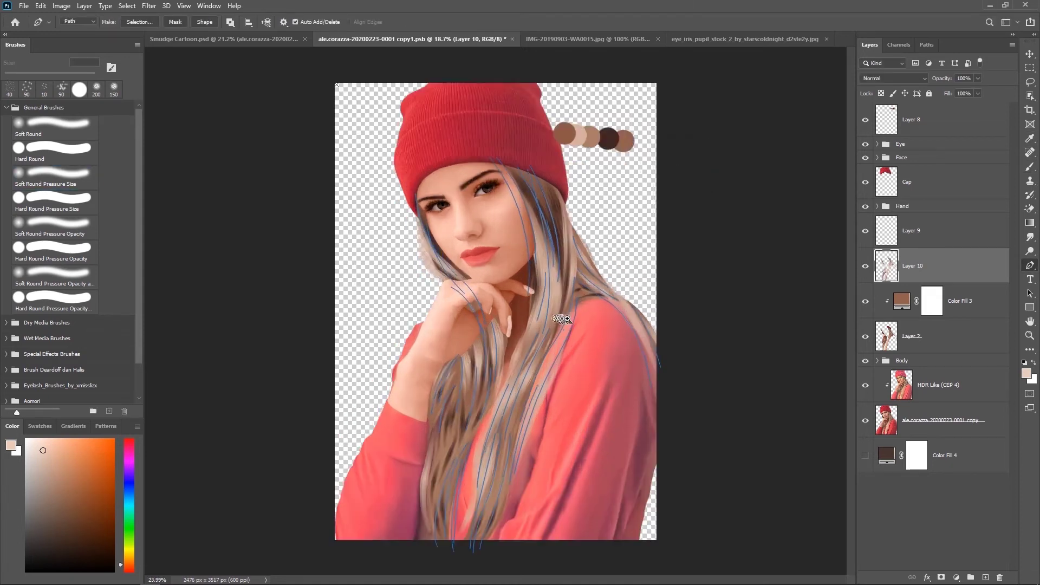
- Delete the already stroked paths and save the portrait
key("p")
right_click(562, 247)
left_click(601, 275)
scroll(621, 320, "down", 1)
key("ctrl+s")
- Trace new strand paths down the hair, up toward the face and along the shoulder
left_click(222, 39)
scroll(488, 271, "up", 2)
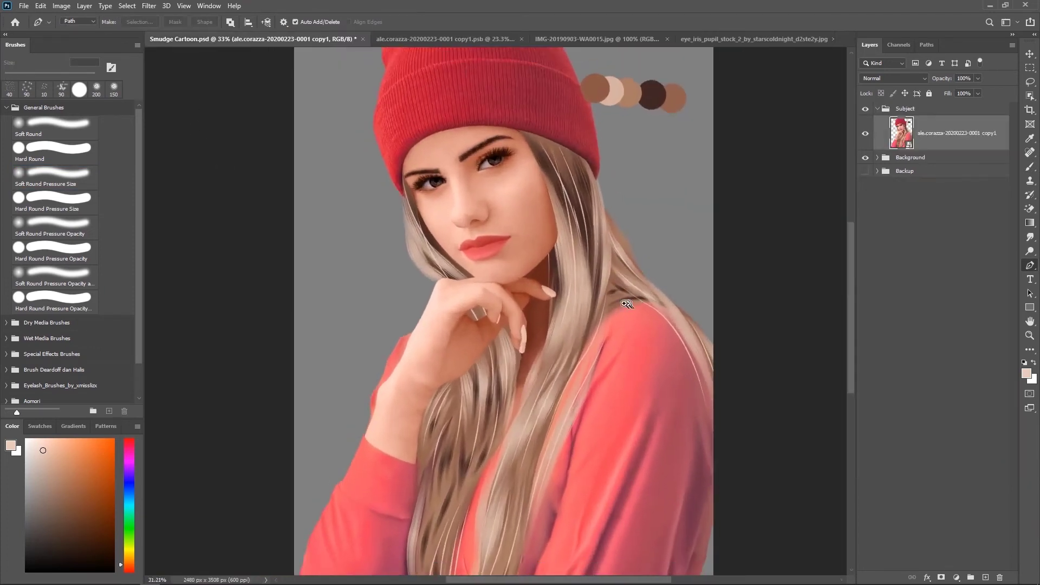
left_click(412, 39)
scroll(583, 549, "up", 4)
left_click(404, 299)
left_click_drag(383, 399, 363, 450)
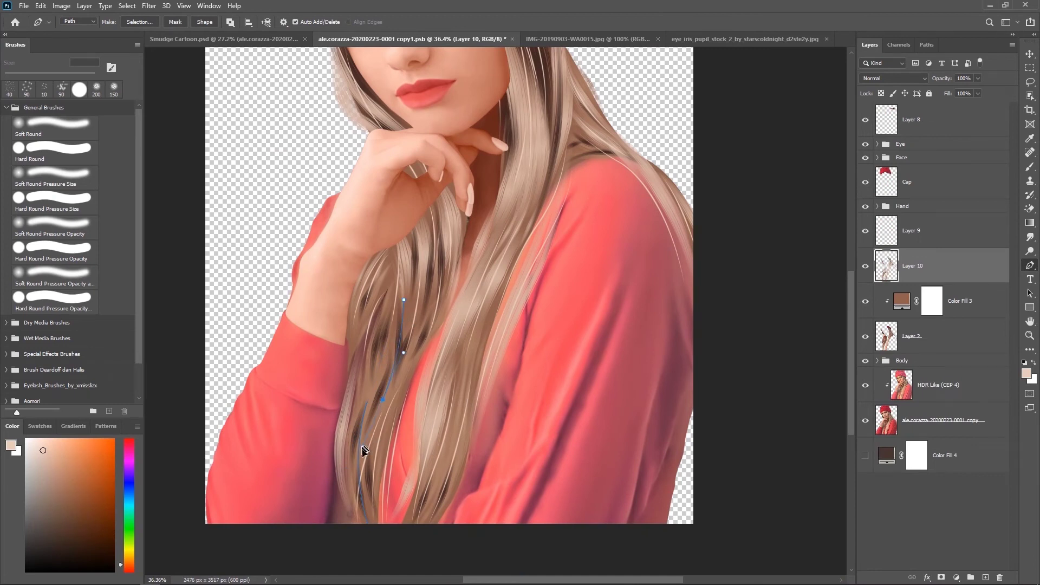
left_click(538, 104)
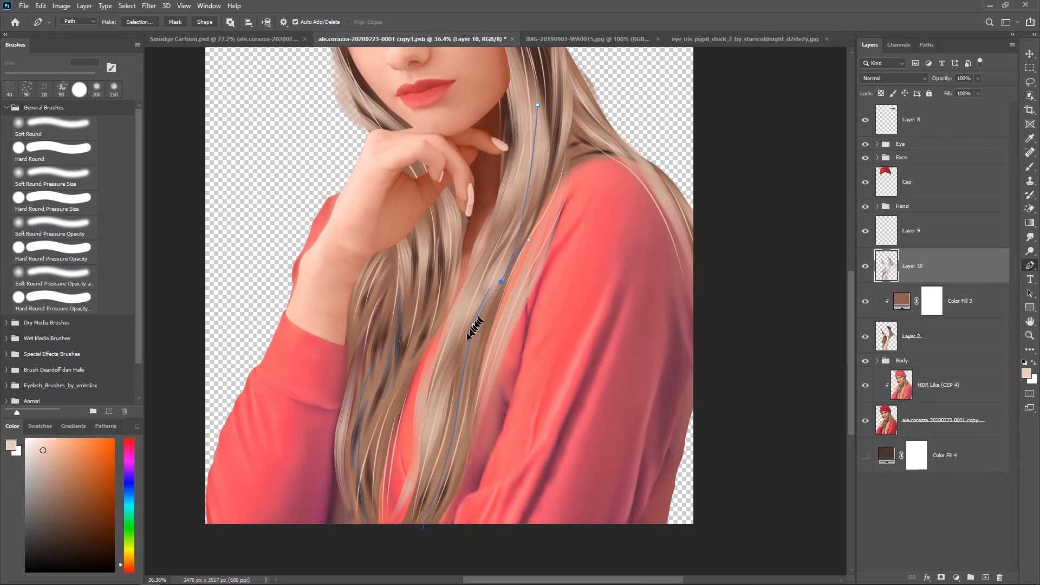
left_click_drag(572, 130, 588, 126)
left_click(625, 167)
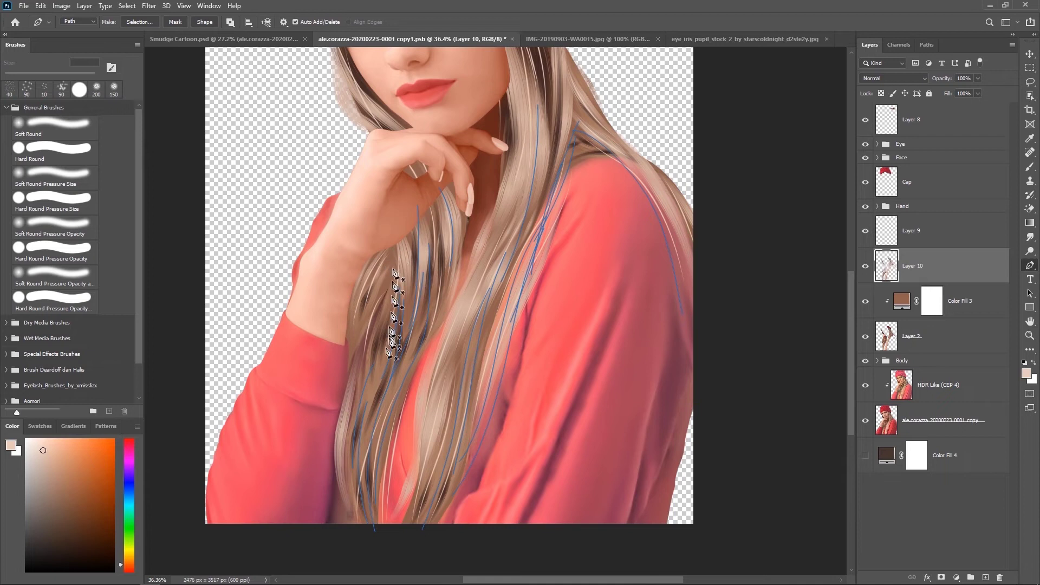
- Pick a brown colour and stroke the traced hair paths with the brush
scroll(494, 287, "up", 3)
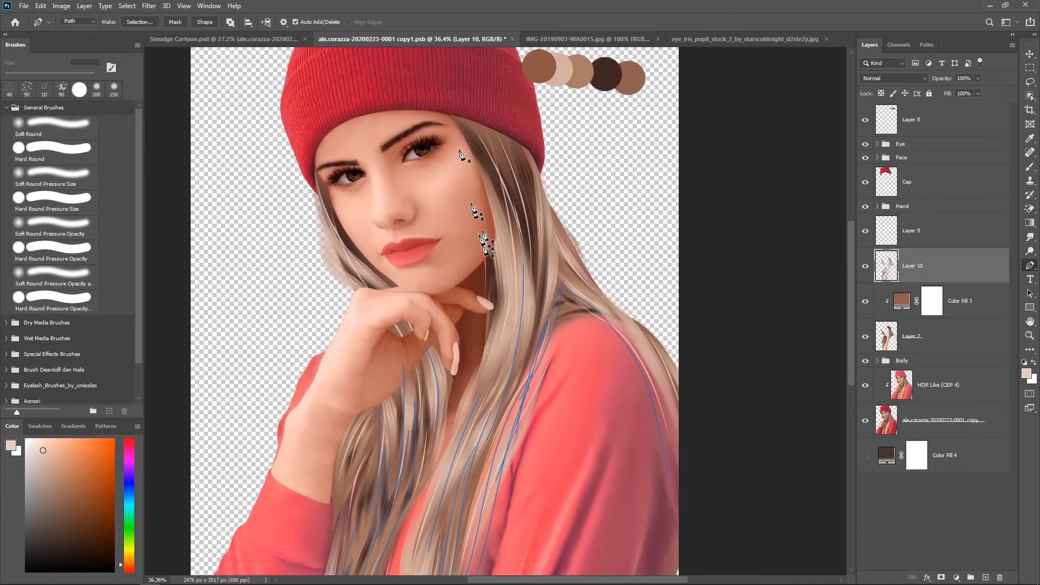
key("b")
left_click(601, 66, "alt")
key("p")
right_click(528, 263)
left_click(569, 335)
left_click(687, 167)
- Delete the guide paths and zoom back out
right_click(537, 269)
left_click(580, 284)
scroll(599, 298, "down", 2)
scroll(599, 297, "down", 1)
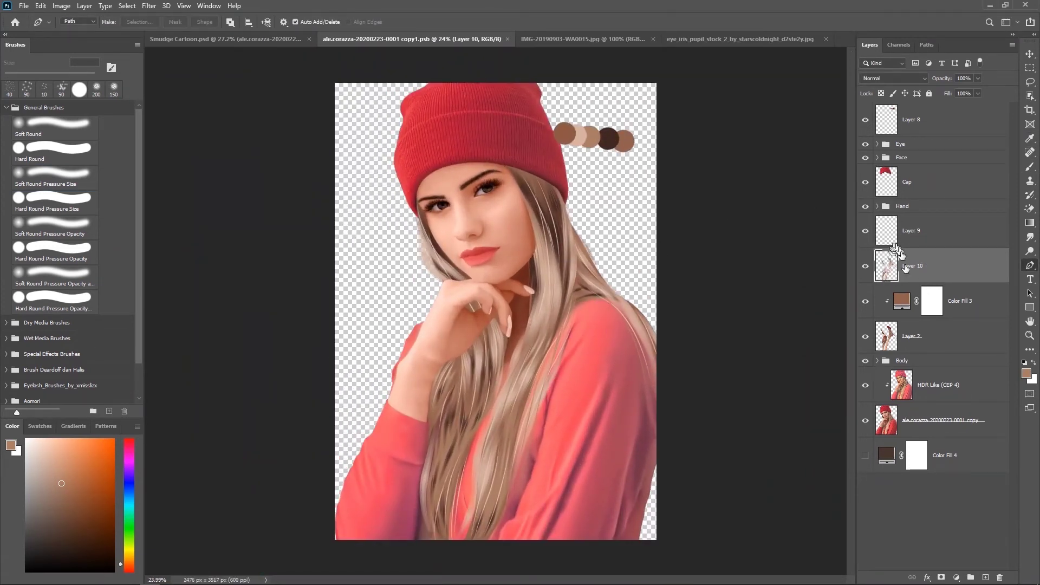
- Move the Face group up below Eye and the Hand group up below Cap in Layers
left_click(902, 205)
left_click(901, 157, "ctrl")
mouse_move(901, 157)
left_mouse_down()
mouse_move(915, 355)
mouse_move(910, 186)
left_mouse_up()
left_click(902, 347)
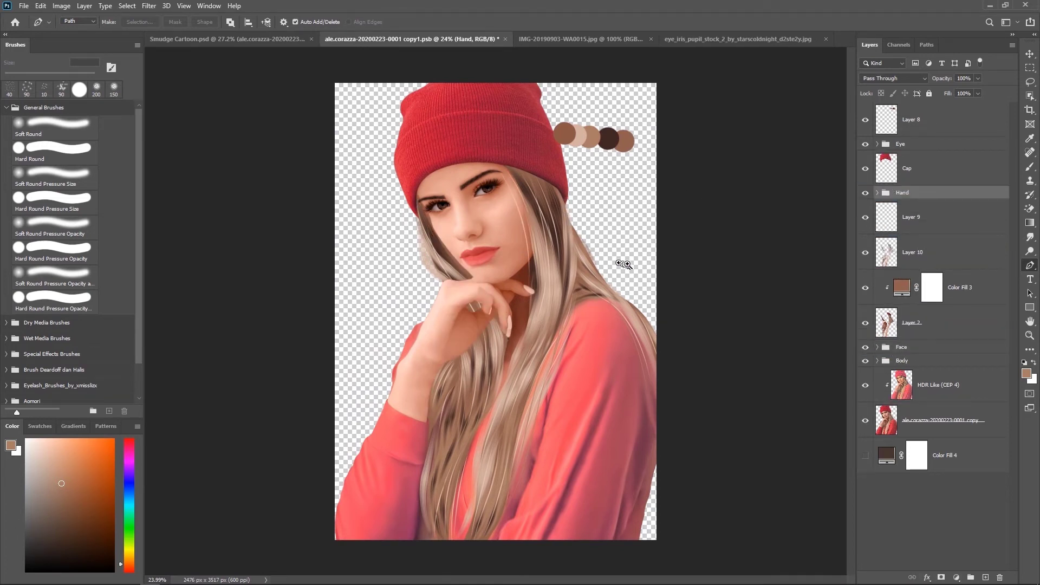
left_click_drag(623, 264, 645, 263)
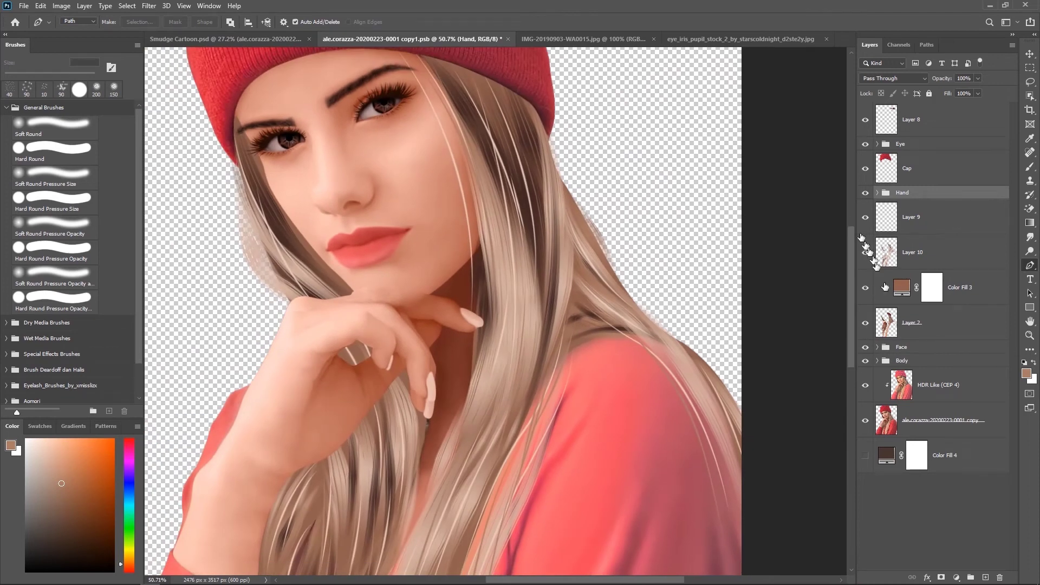
left_click_drag(900, 301, 901, 154)
left_click_drag(707, 316, 691, 343)
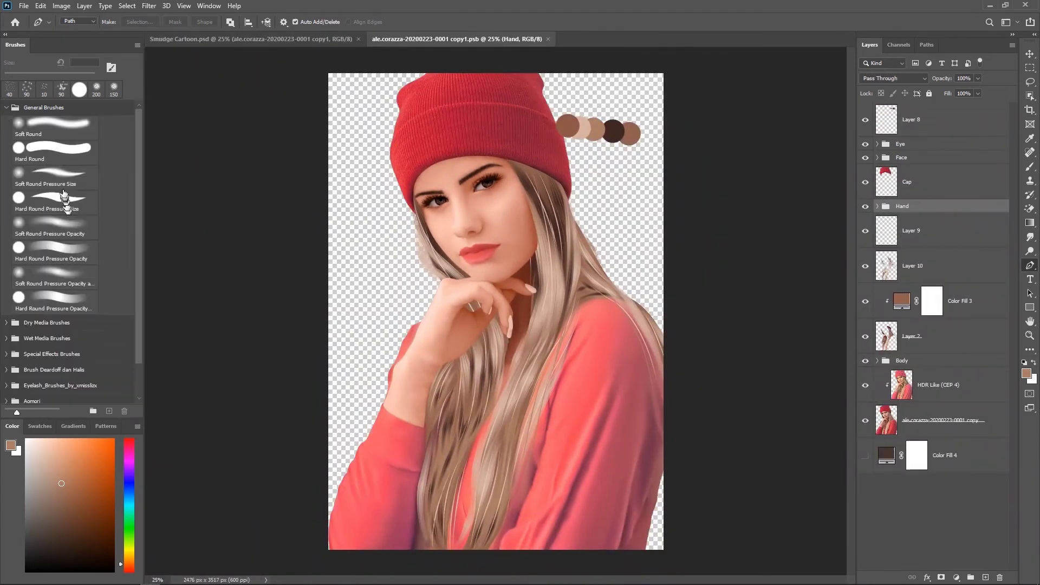
- Choose a hard brush and trace Pen paths along the hair edge beside the face
left_click(54, 202)
left_click_drag(578, 339, 623, 335)
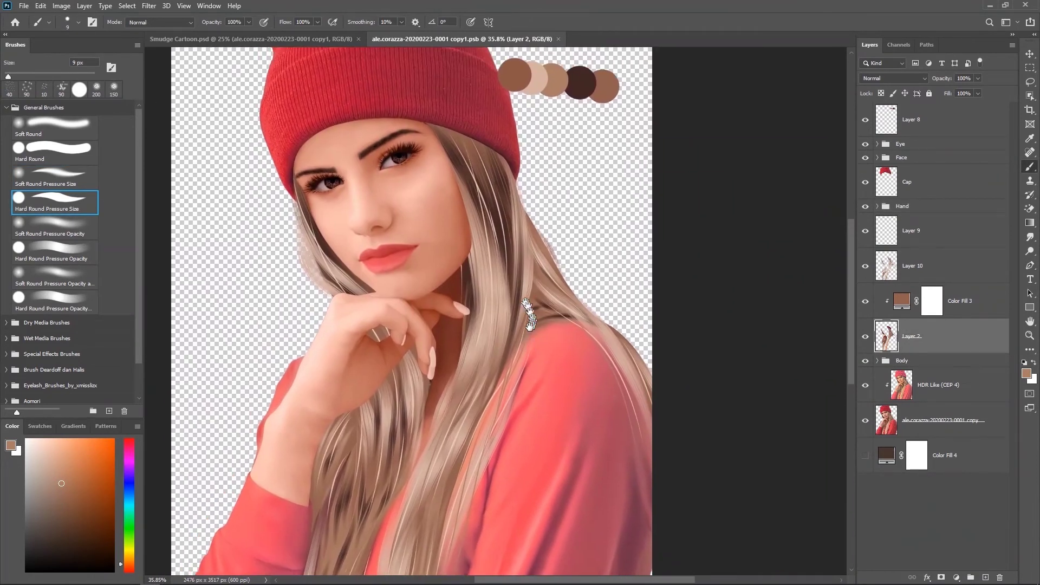
key("p")
left_click(438, 135)
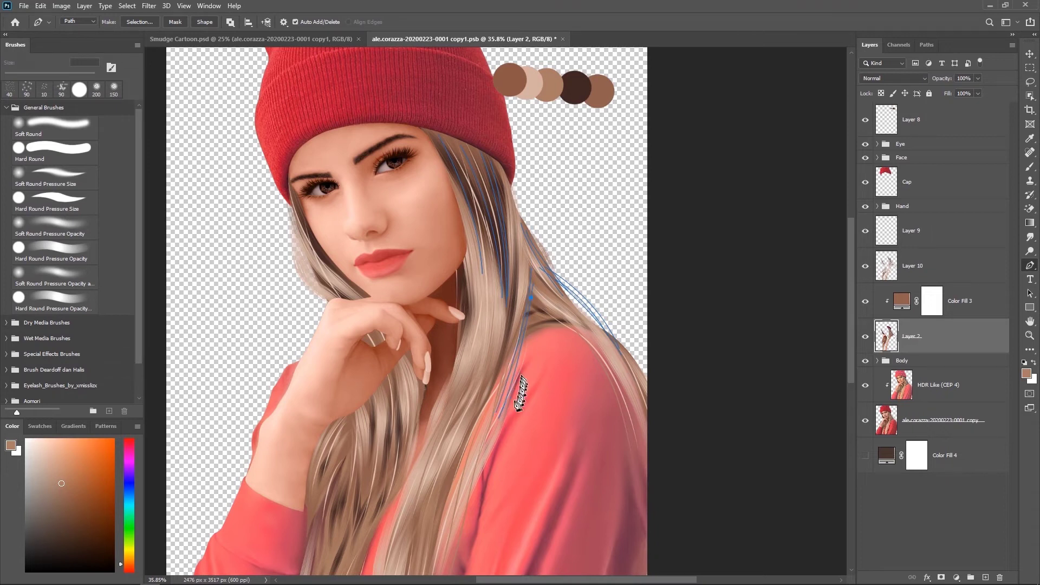
left_click_drag(466, 425, 480, 329)
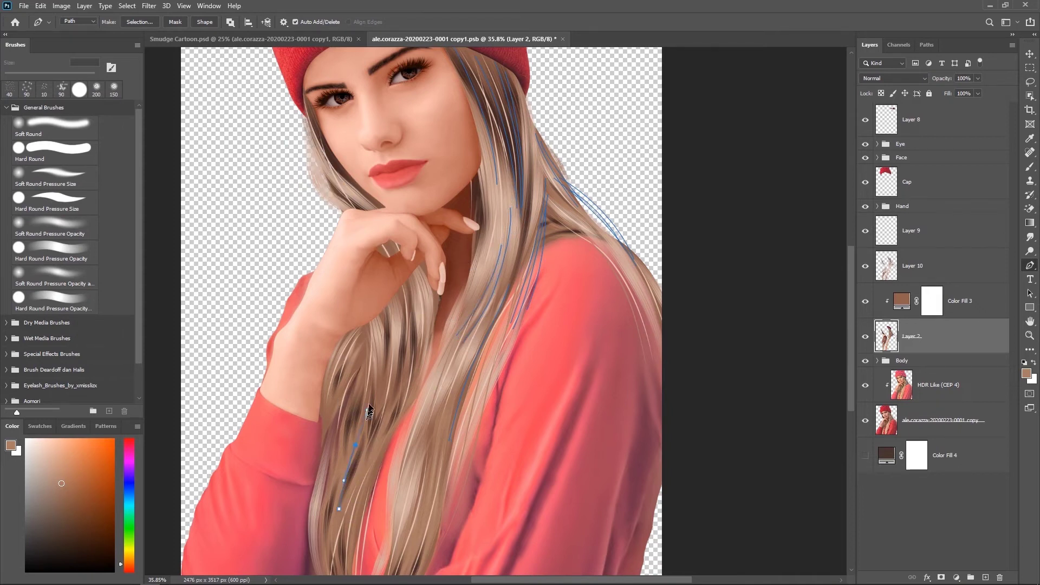
scroll(365, 430, "down", 3)
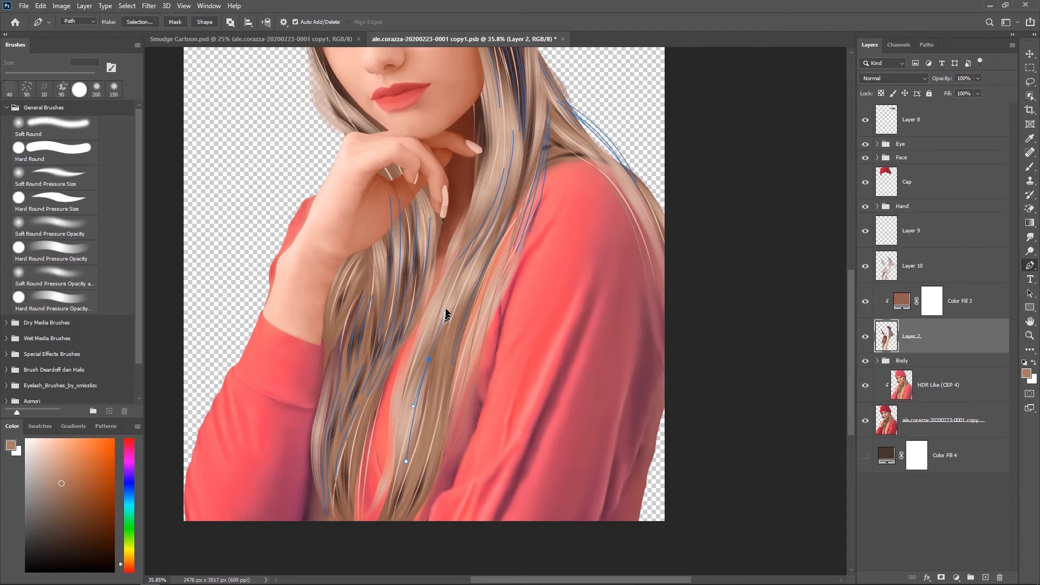
left_click(463, 277, "ctrl")
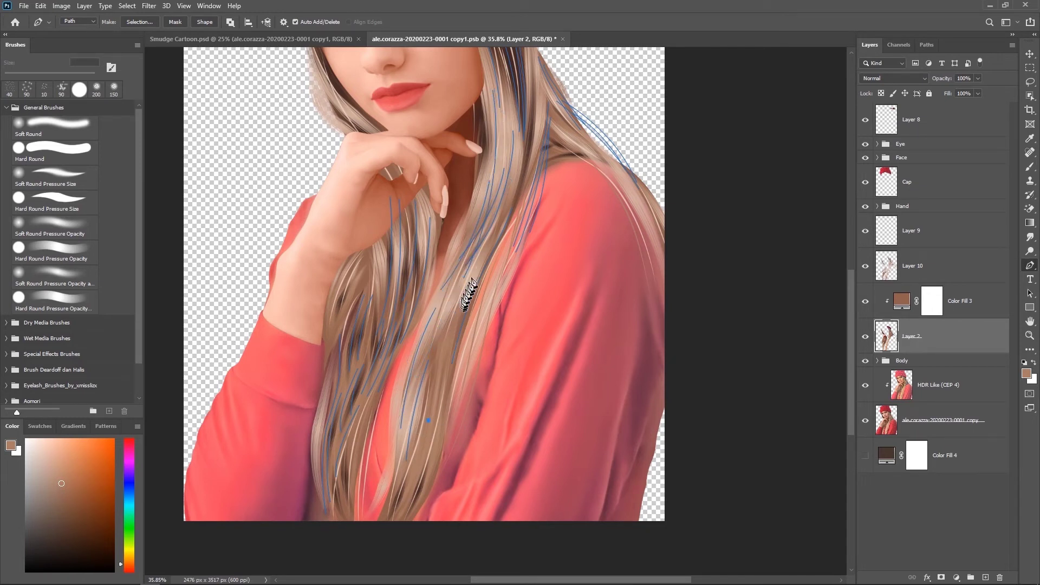
left_click(430, 466, "ctrl")
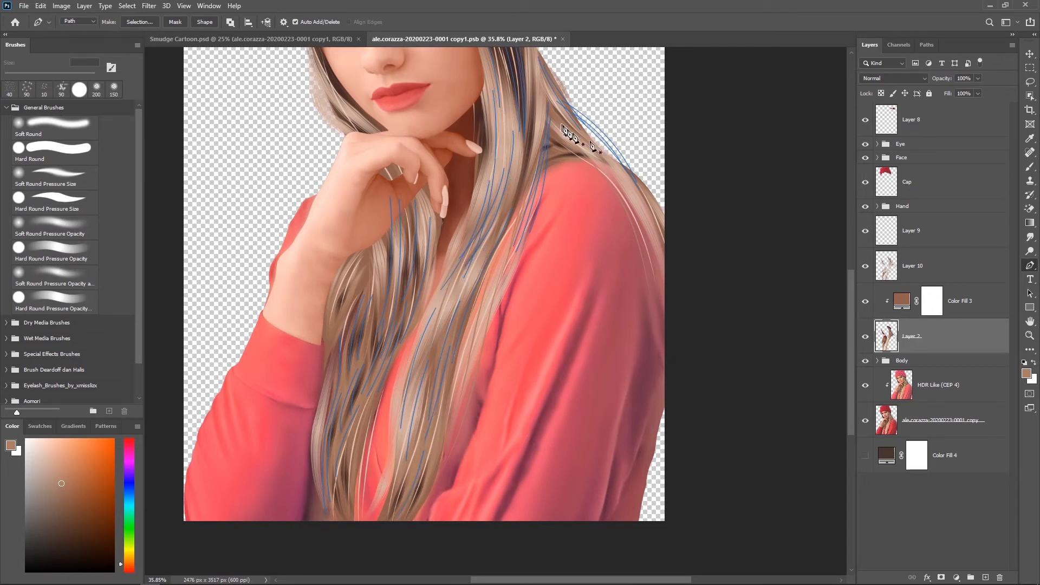
key("ctrl+0")
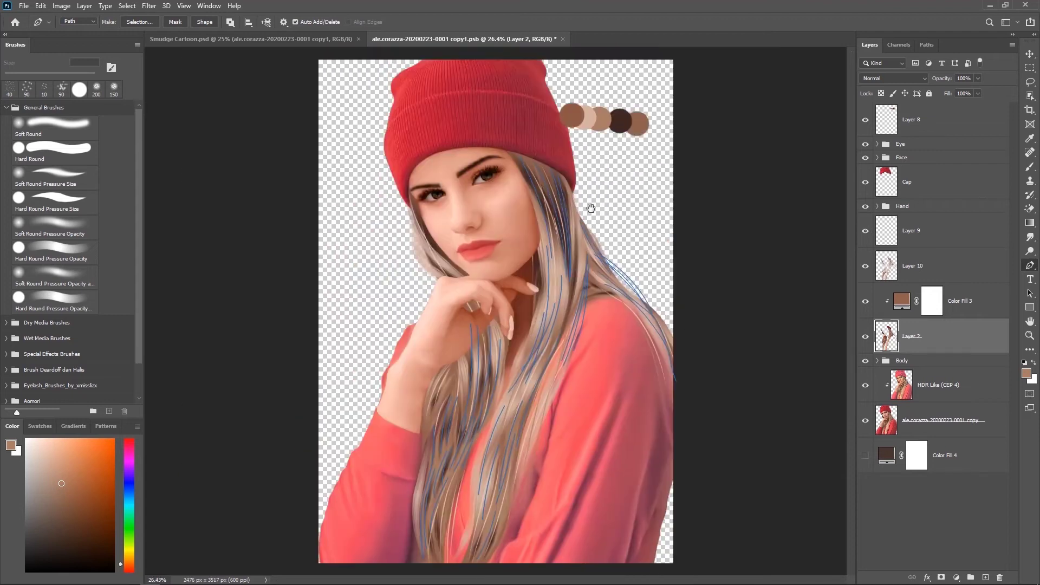
scroll(419, 283, "up", 4)
left_click_drag(510, 349, 533, 351)
- Stroke the hair paths with the brush to paint strands
key("ctrl+0")
scroll(557, 217, "up", 2)
right_click(556, 215)
left_click(585, 320)
key("Return")
key("Return")
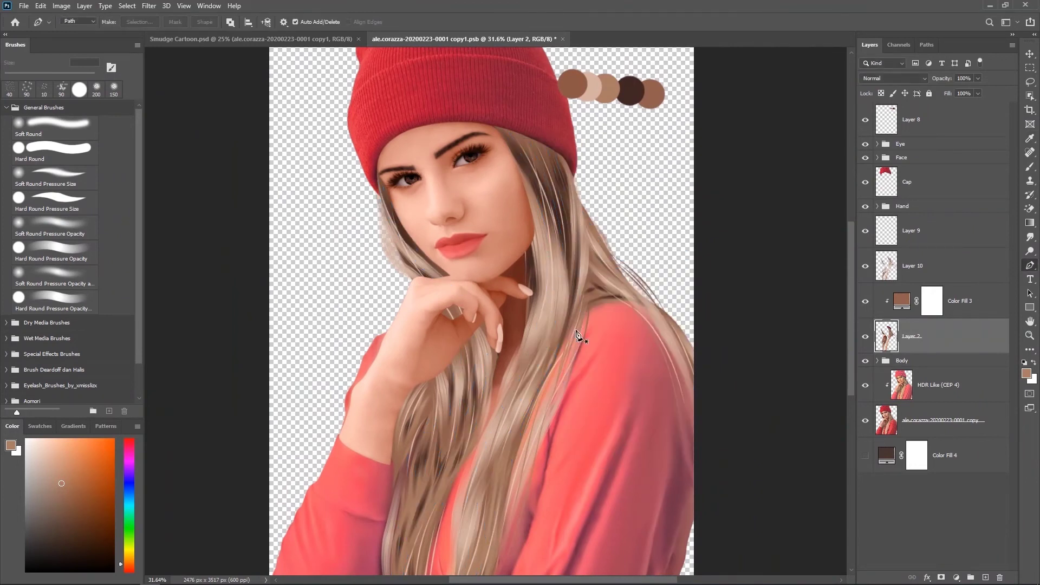
key("b")
key("p")
right_click(593, 255)
left_click(622, 339)
left_click(675, 163)
- Pick a different strand colour, stroke the path in it, then hide the paths
left_click(69, 498)
key("b")
key("p")
right_click(598, 205)
left_click(628, 290)
left_click(675, 162)
right_click(557, 271)
left_click(585, 292)
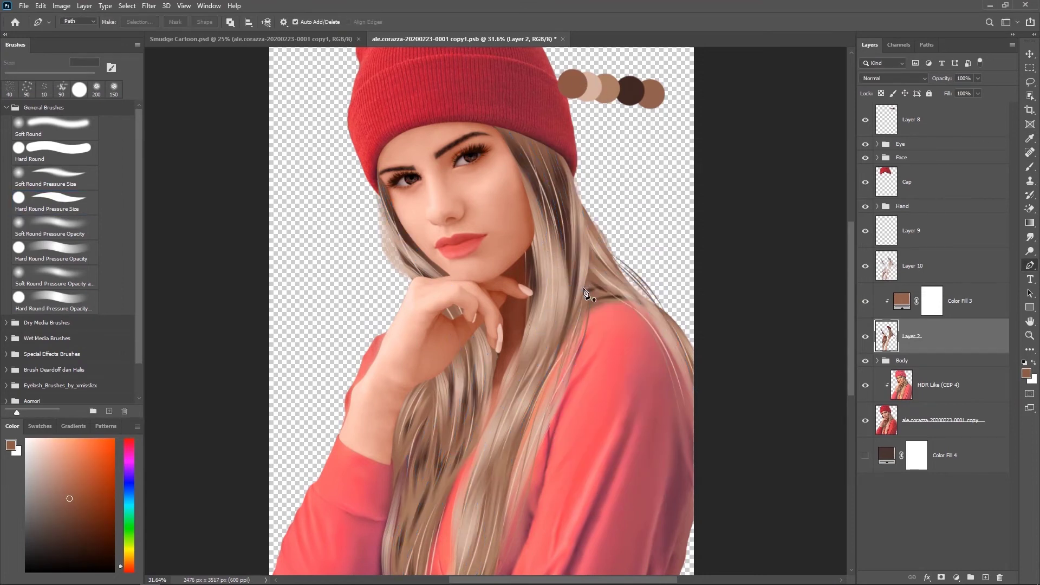
- Stroke another round of strands along the hair path
key("b")
key("p")
right_click(556, 264)
left_click(587, 348)
left_click(677, 191)
right_click(553, 253)
key("Escape")
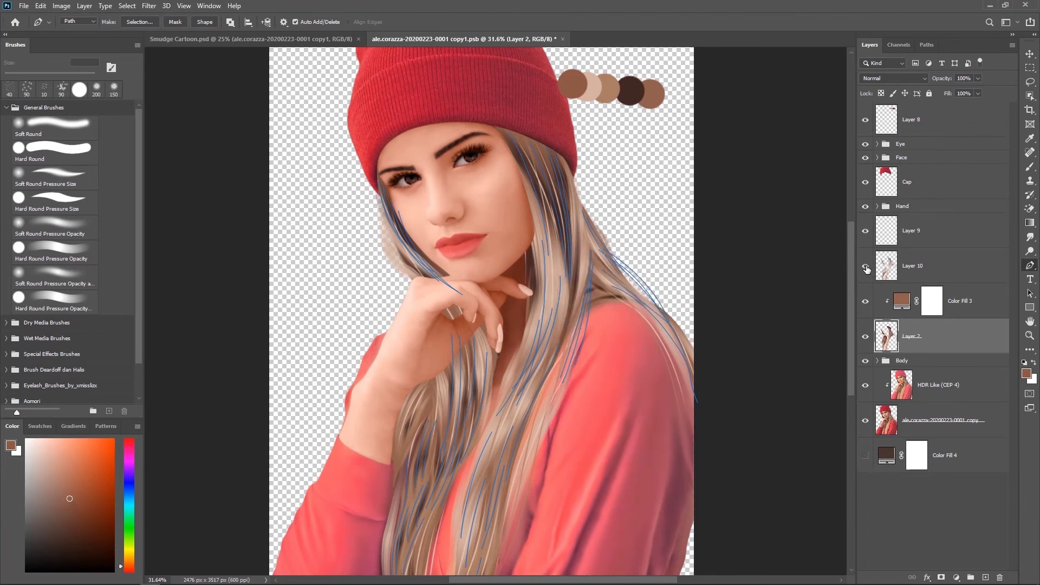
- Target Layer 10 and stroke the hair paths onto it
left_click(873, 269)
right_click(560, 222)
left_click(587, 295)
left_click(687, 167)
right_click(557, 226)
key("Escape")
key("b")
- Pick a light skin-tone colour and delete the traced hair paths
left_click(595, 114, "alt")
key("p")
right_click(540, 245)
key("Escape")
right_click(541, 253)
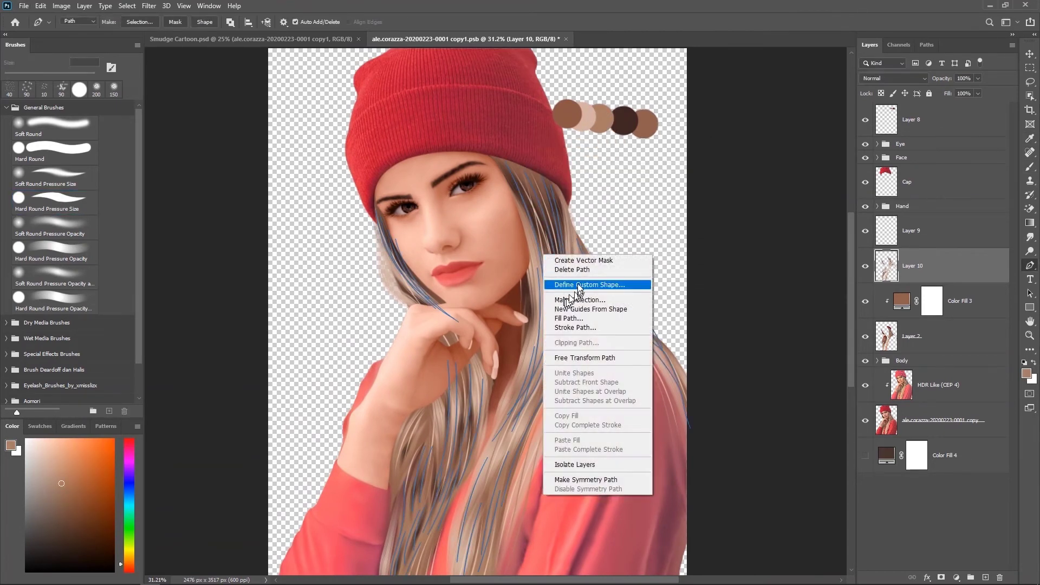
left_click(558, 282)
scroll(594, 316, "down", 2)
scroll(594, 315, "up", 2)
- Add a new layer above the Face group, place it just below Cap, and begin a hair path
left_click(915, 157)
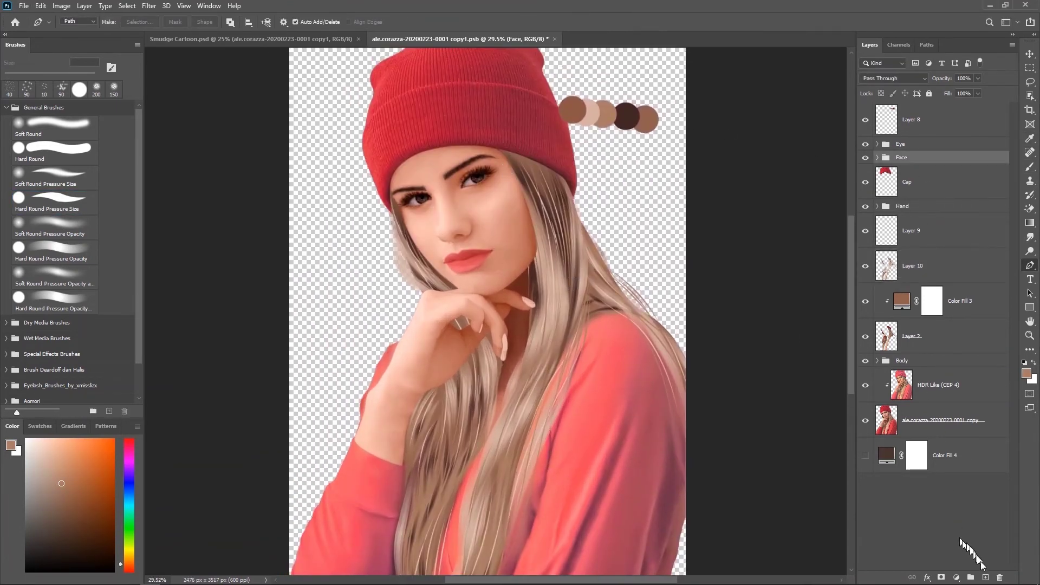
left_click(986, 577)
left_click_drag(913, 198, 917, 205)
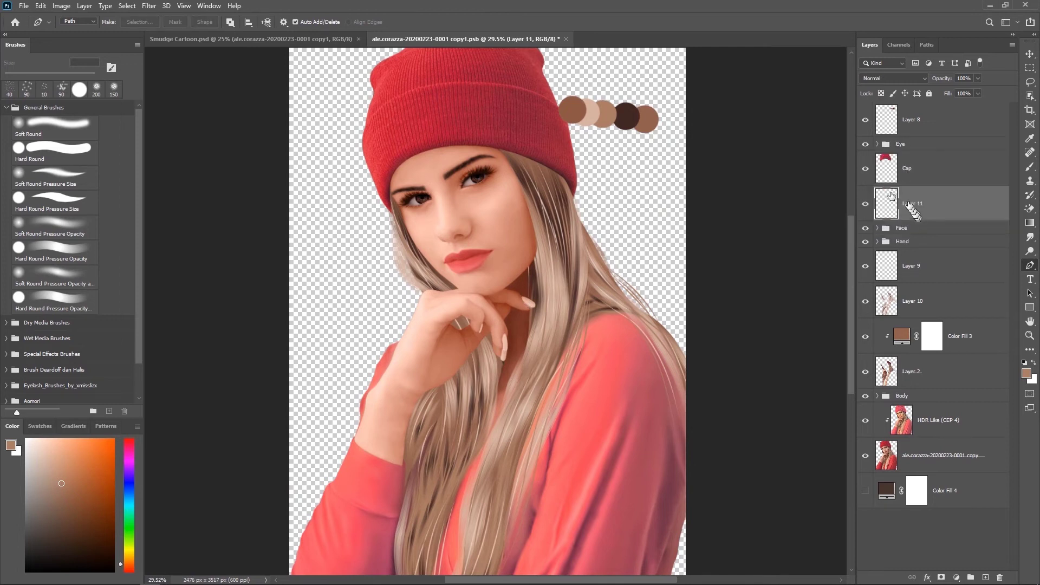
left_click(494, 388)
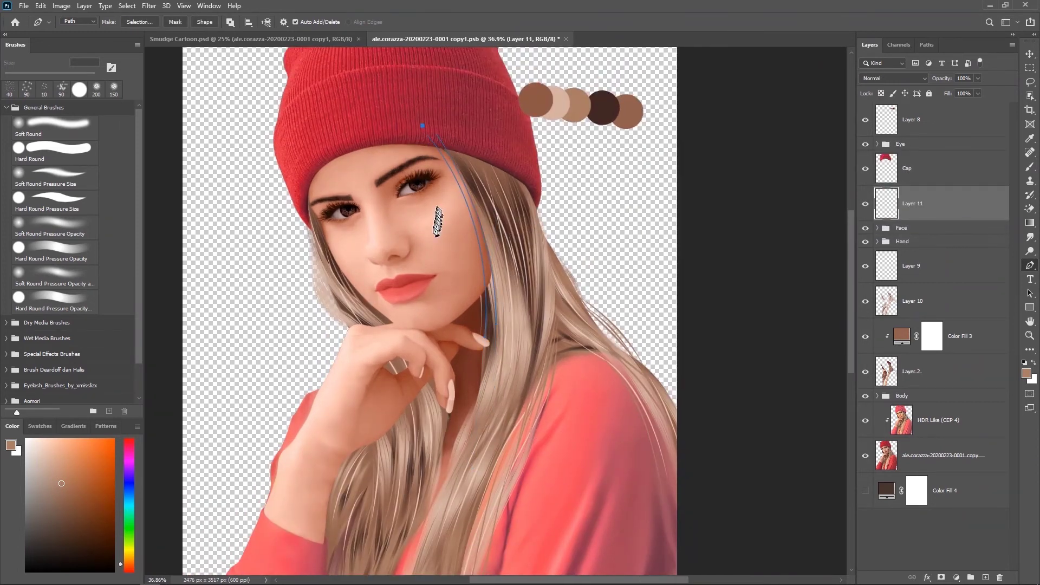
left_click(481, 449)
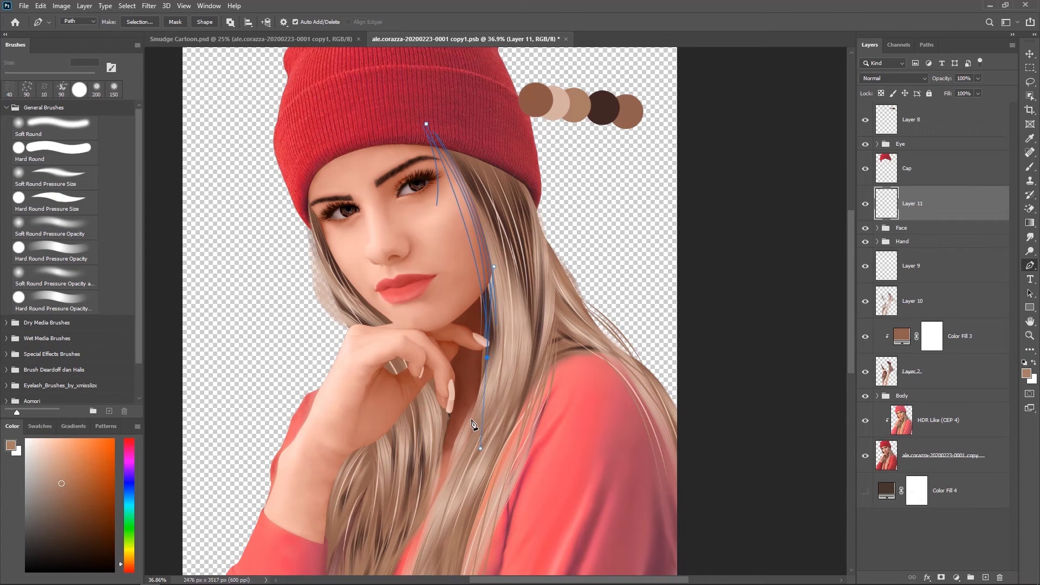
- Delete the unwanted first hair path
key("XF86AudioLowerVolume")
right_click(476, 204)
key("Escape")
right_click(476, 204)
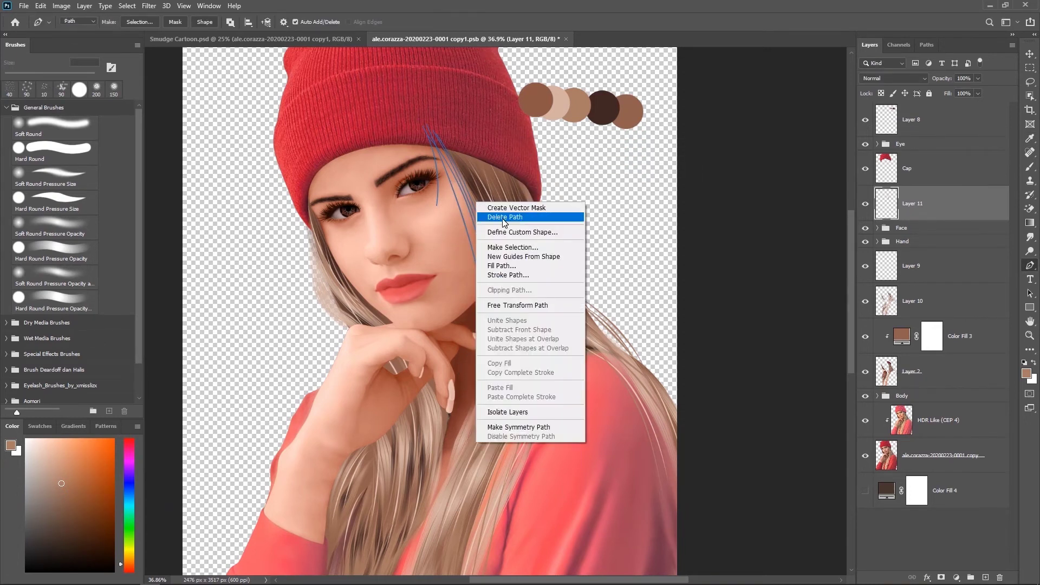
left_click(503, 217)
scroll(541, 293, "down", 1)
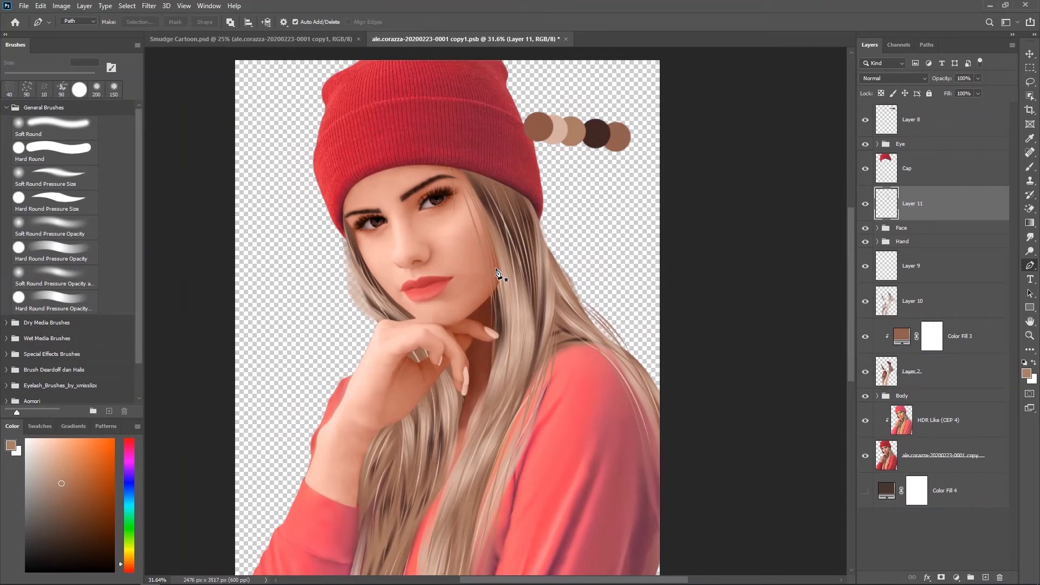
- Draw a closed curved path from the cap edge down the hair and back
left_click(449, 162)
left_click_drag(497, 360, 499, 411)
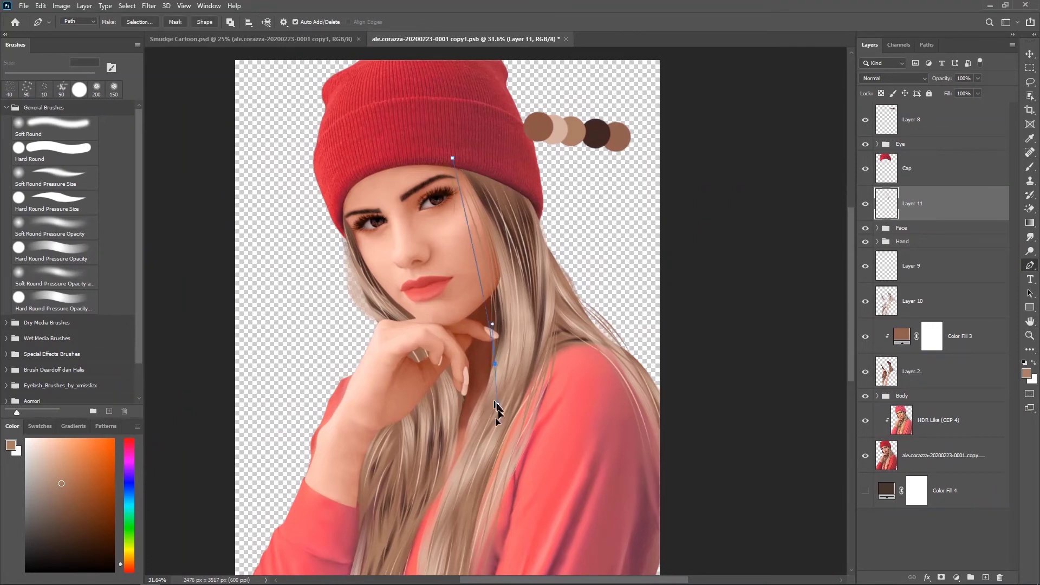
left_click_drag(442, 520, 476, 290)
left_click(457, 153)
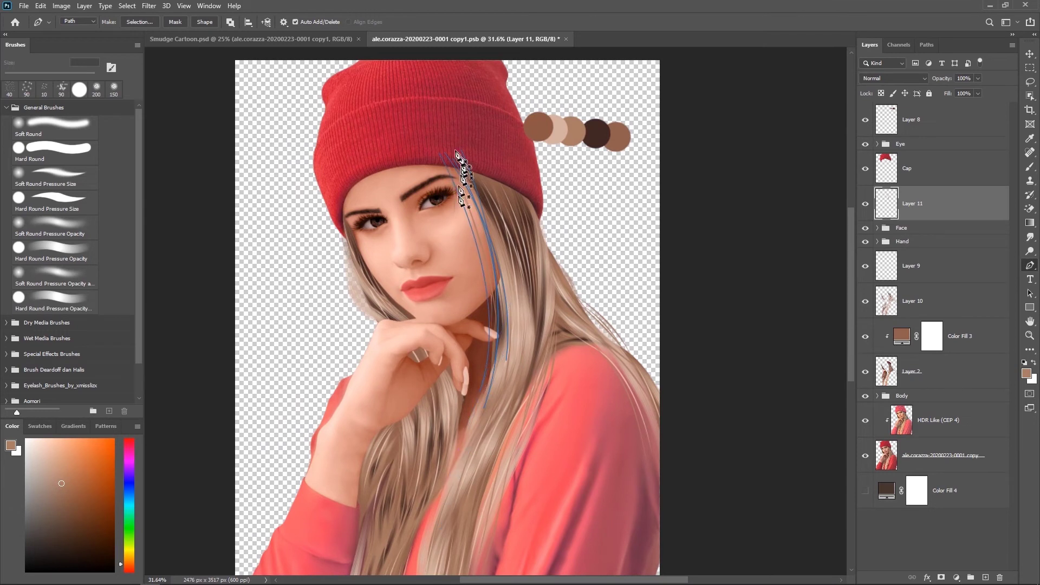
- Stroke the path as light hair strands, then delete the path and zoom out
key("b")
right_click(476, 217)
left_click(520, 295)
key("p")
right_click(491, 244)
left_click(536, 279)
left_click_drag(565, 287, 542, 282)
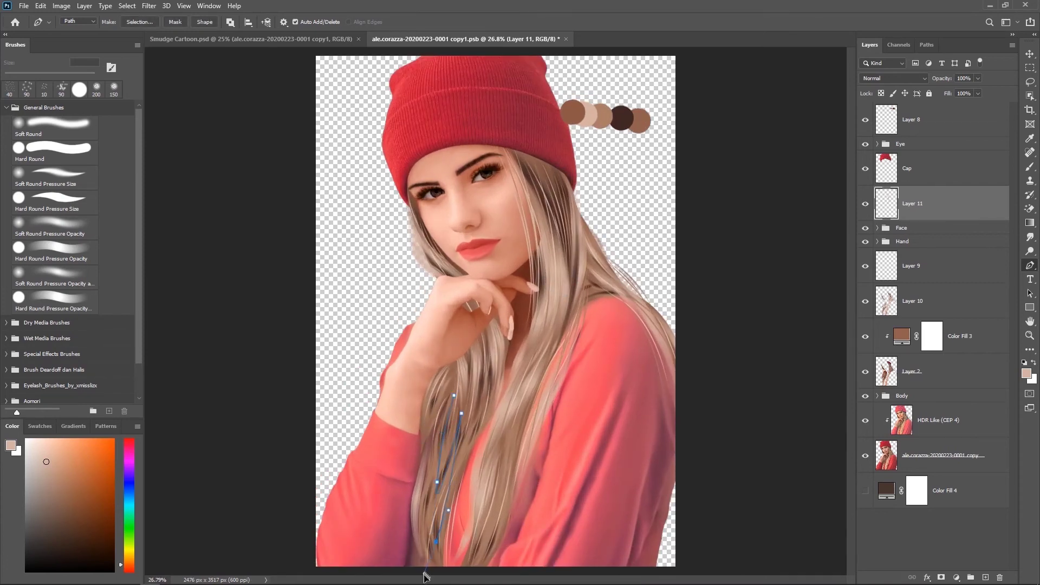
- Choose a hair brush from the hair brush set for the strands
left_click(6, 107)
left_click(7, 201)
left_click(54, 272)
key("p")
right_click(450, 186)
left_click(681, 174)
right_click(450, 186)
key("Escape")
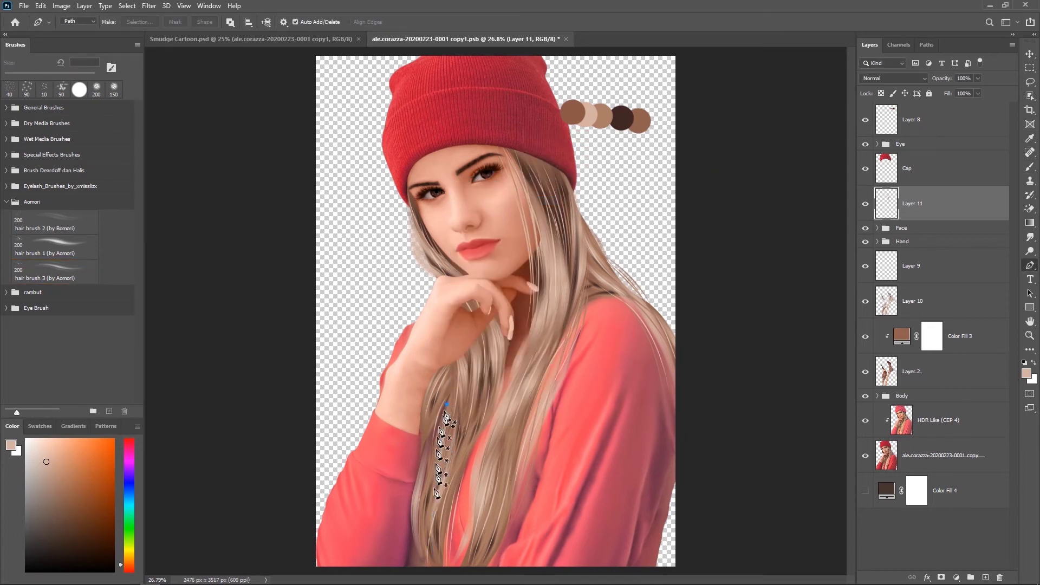
- Stroke the hair path with the hair brush and delete the used path
right_click(445, 458)
left_click(477, 285)
key("Return")
right_click(442, 445)
left_click(477, 215)
scroll(577, 282, "down", 2)
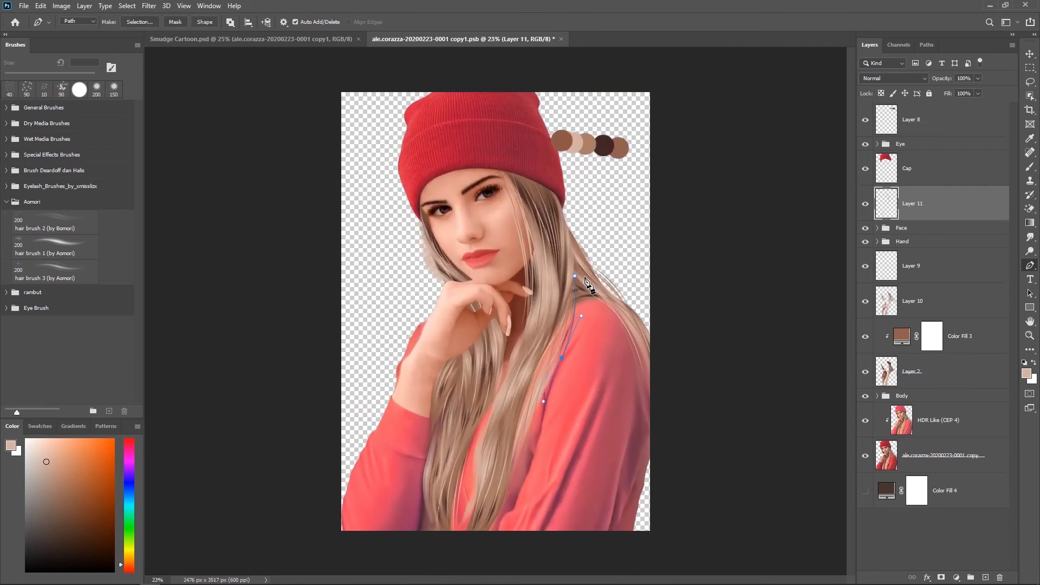
- Stroke another path into hair strands and remove it
right_click(574, 292)
left_click(601, 387)
left_click(690, 167)
right_click(575, 298)
left_click(596, 332)
scroll(606, 335, "up", 1)
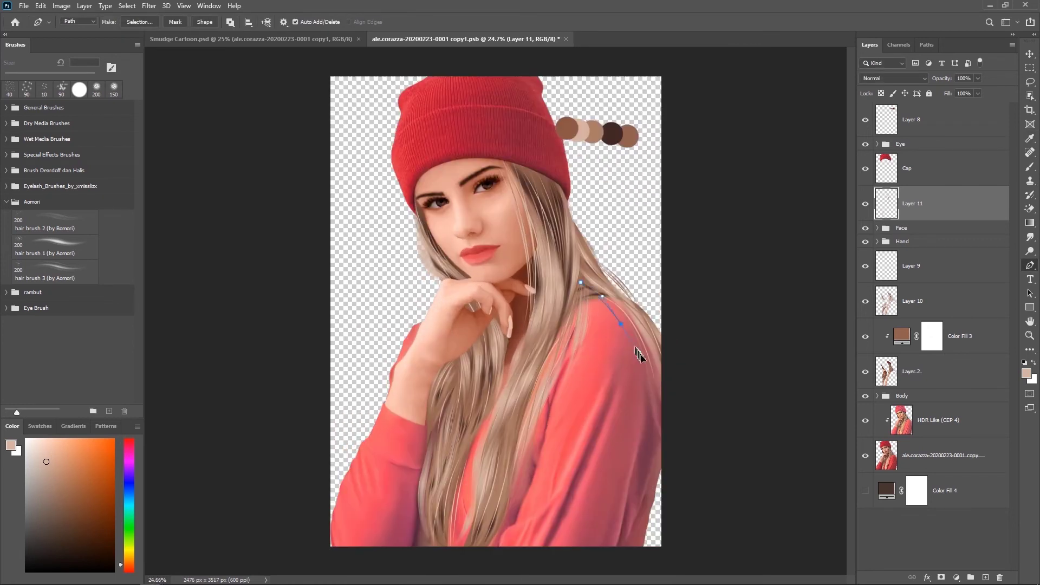
- Paint one more strand along its path with the brush and delete the path
right_click(584, 287)
left_click(612, 362)
key("Return")
right_click(577, 271)
left_click(601, 309)
scroll(601, 301, "up", 1)
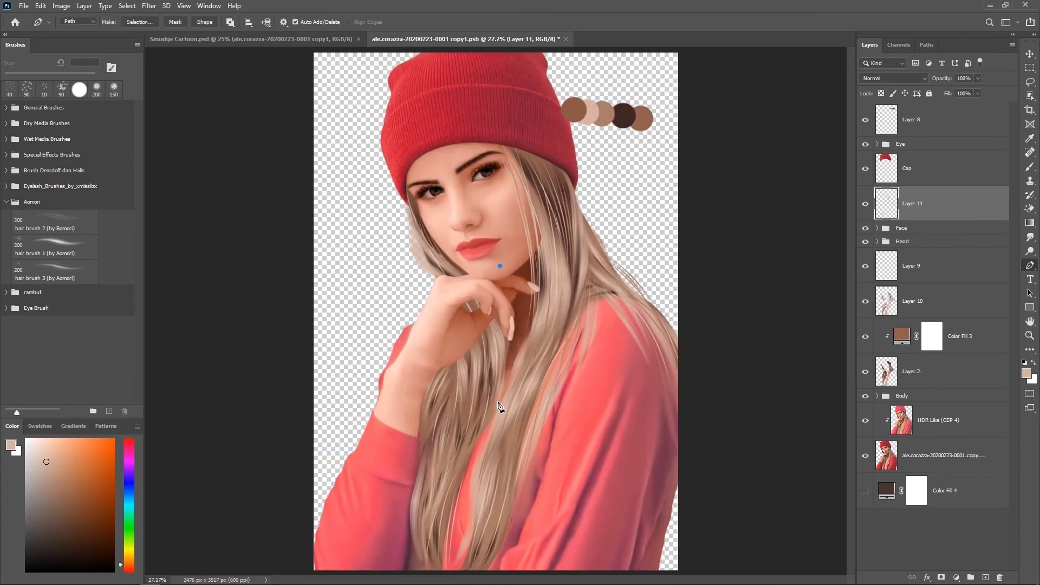
- Draw a curved strand path near the hand and paint it onto Layer 10
left_click_drag(509, 357, 488, 298)
right_click(503, 318)
left_click(912, 301)
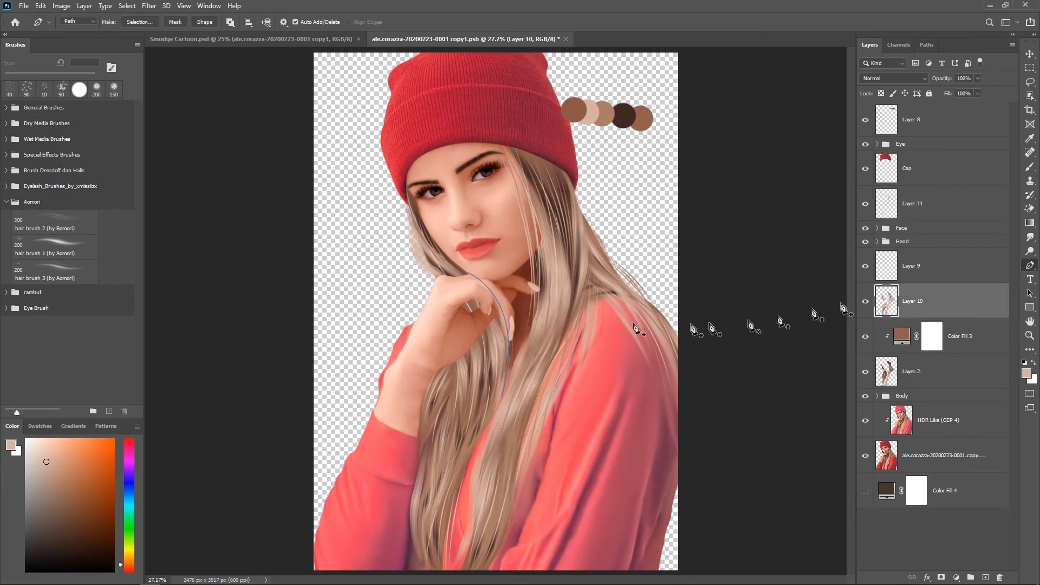
right_click(502, 306)
key("Escape")
right_click(489, 307)
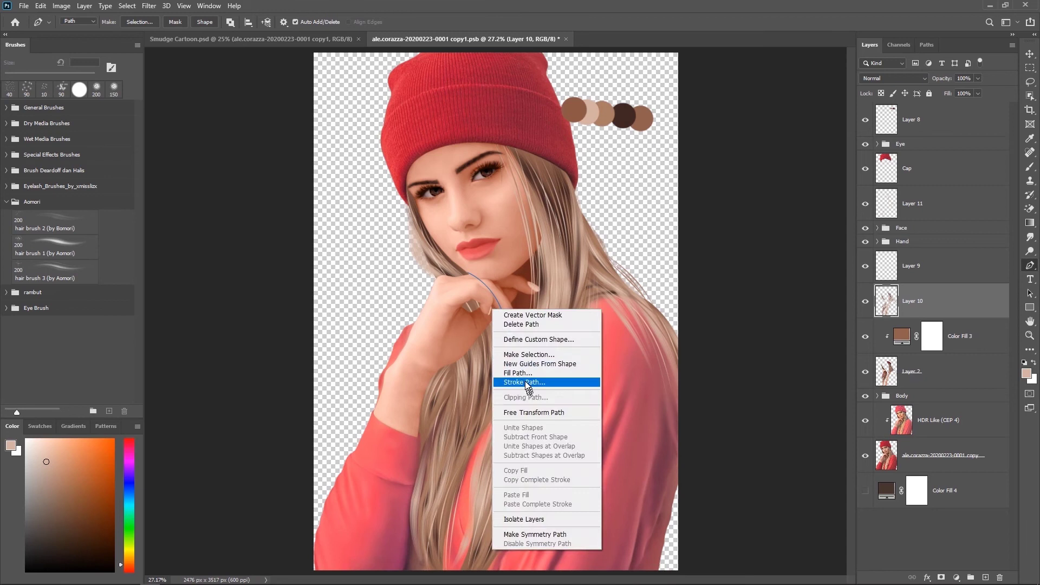
scroll(608, 315, "up", 1)
scroll(607, 314, "down", 3)
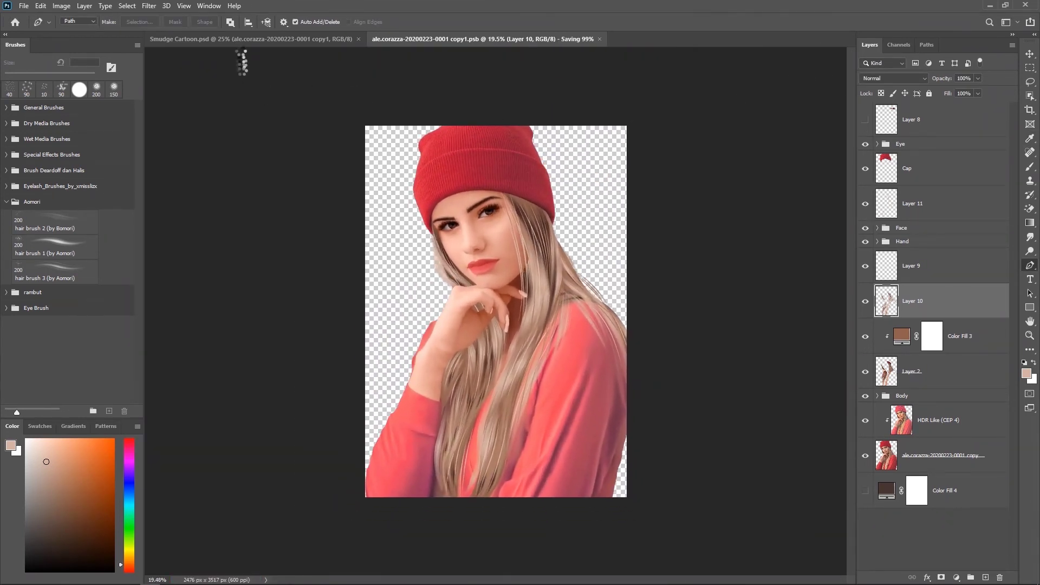
- Switch to the Smudge Cartoon document and open Liquify
left_click(249, 39)
scroll(609, 301, "down", 3)
scroll(610, 301, "up", 3)
scroll(607, 298, "up", 1)
scroll(606, 298, "down", 2)
scroll(606, 298, "up", 1)
key("v")
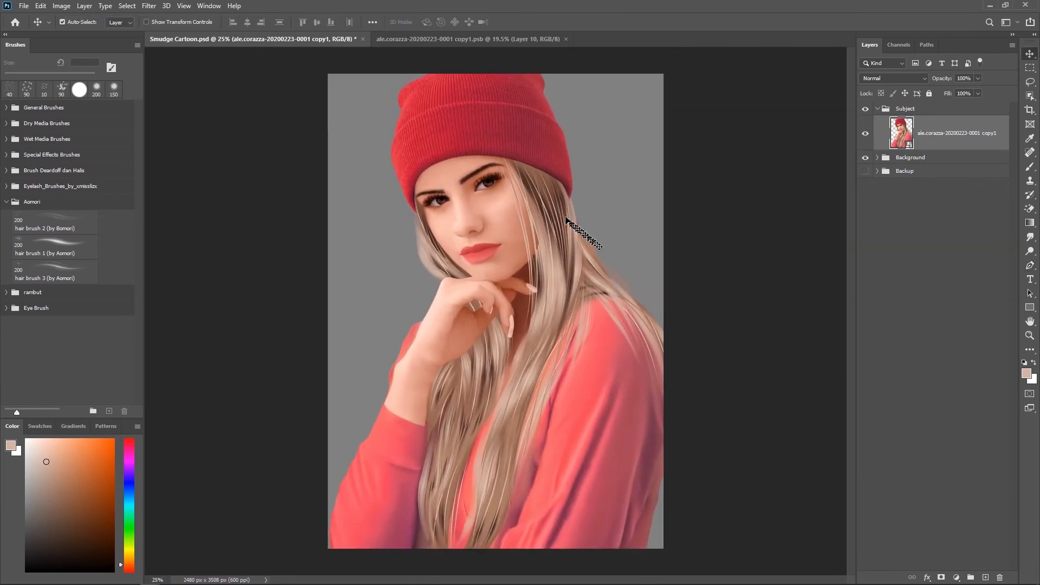
scroll(595, 244, "up", 1)
left_click(149, 5)
left_click(163, 104)
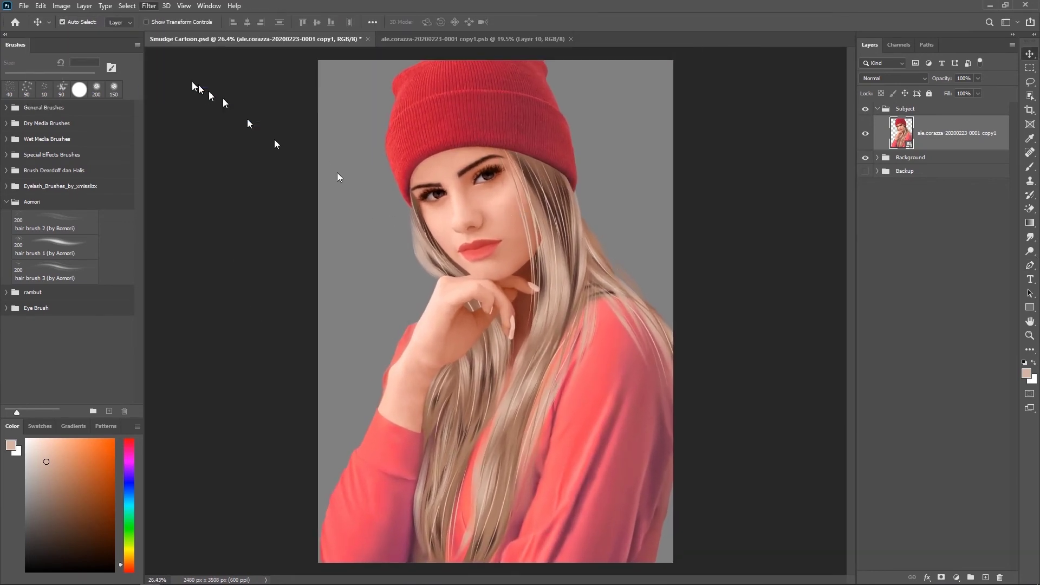
- Use Face-Aware sliders to resize the eyes, narrow nose and mouth, adjust face shape, and apply
left_click(833, 142)
left_click_drag(923, 164, 957, 168)
left_click_drag(924, 204, 938, 204)
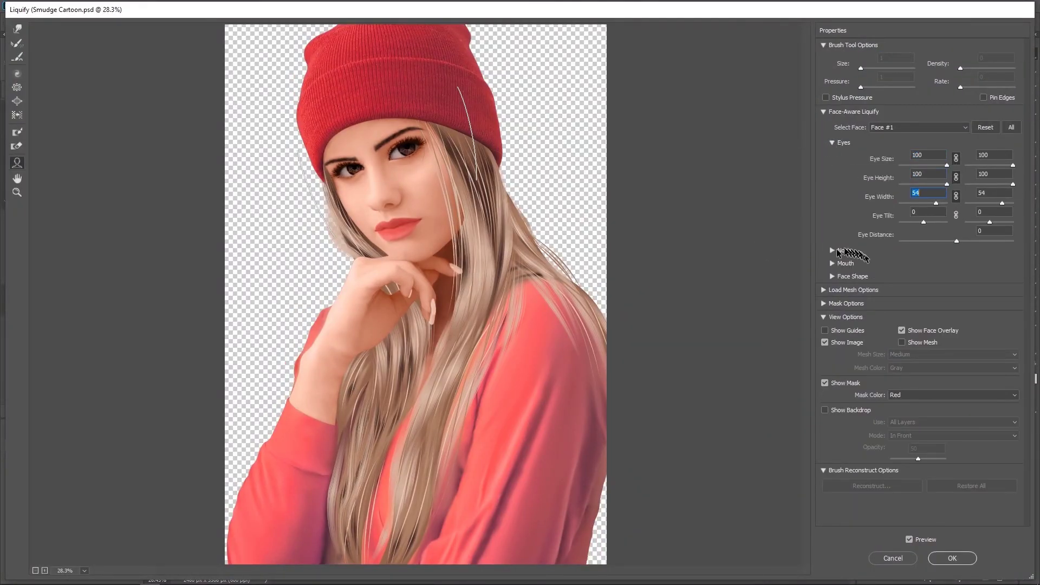
left_click(832, 250)
left_click_drag(956, 273, 959, 273)
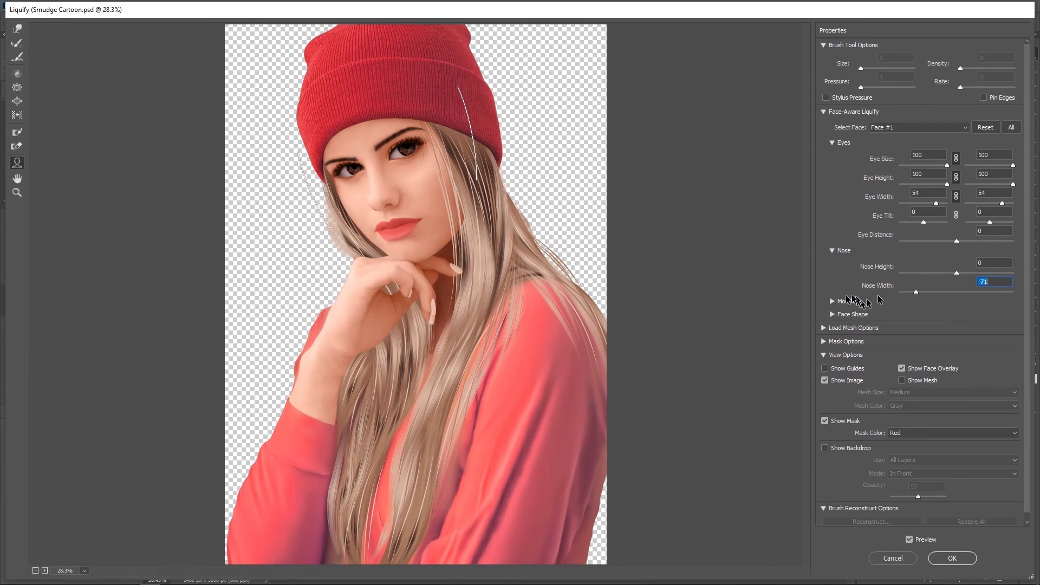
left_click(853, 301)
left_click_drag(957, 381, 894, 386)
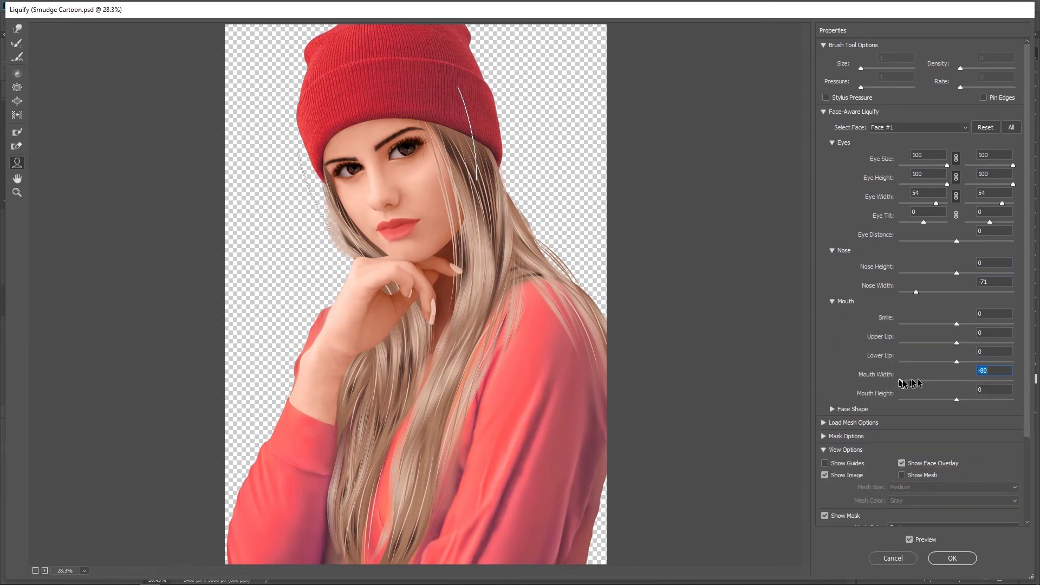
left_click(832, 409)
mouse_move(957, 391)
left_mouse_down()
mouse_move(922, 390)
mouse_move(950, 374)
left_mouse_up()
left_click(952, 557)
- Apply a second Liquify pass narrowing the mouth slightly and fine-tuning nose width
left_click(146, 7)
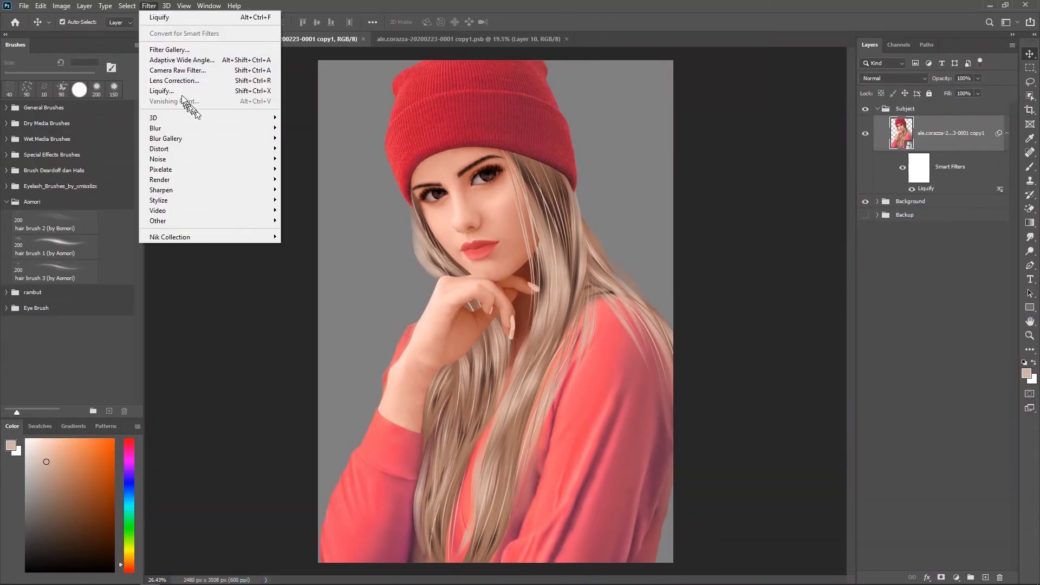
left_click(181, 92)
left_click_drag(956, 381, 934, 381)
left_click_drag(956, 293, 958, 294)
left_click(952, 558)
scroll(575, 221, "up", 2)
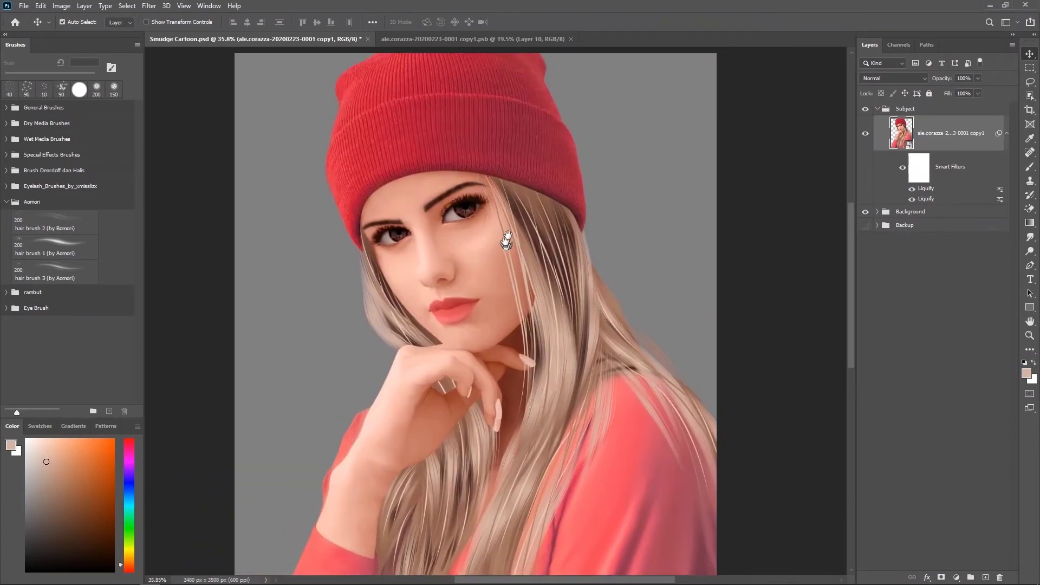
scroll(575, 221, "down", 2)
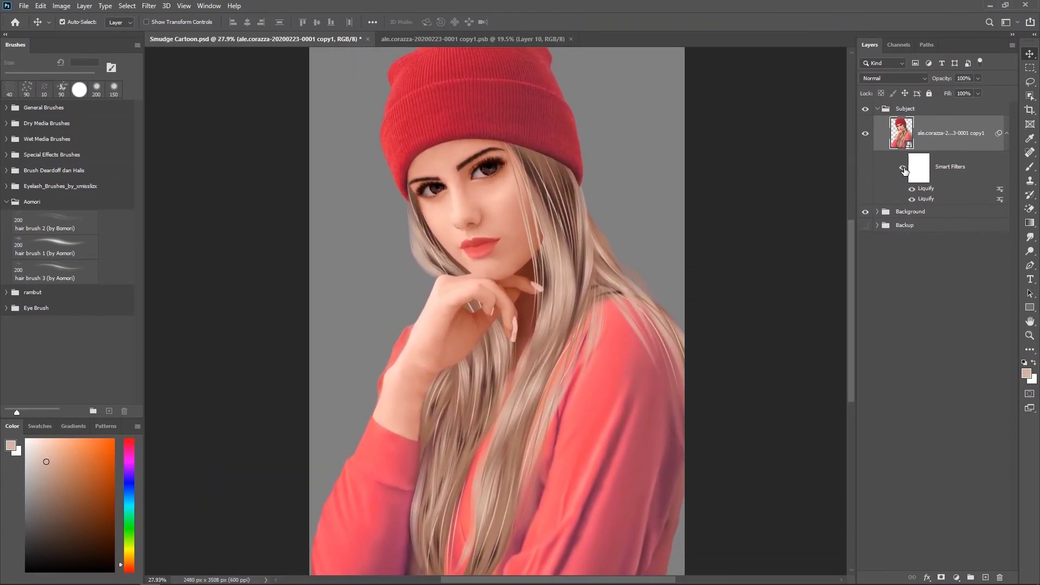
- In a new Liquify pass, Forward Warp the right shoulder and hair edge inward
left_click(149, 6)
left_click(162, 92)
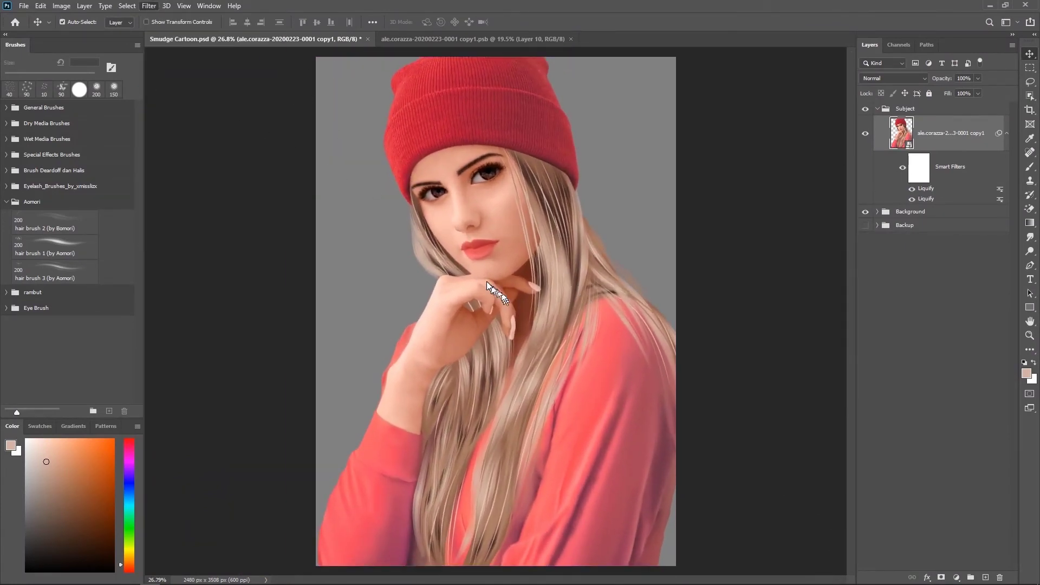
key("bracketright")
key("bracketright")
key("bracketright")
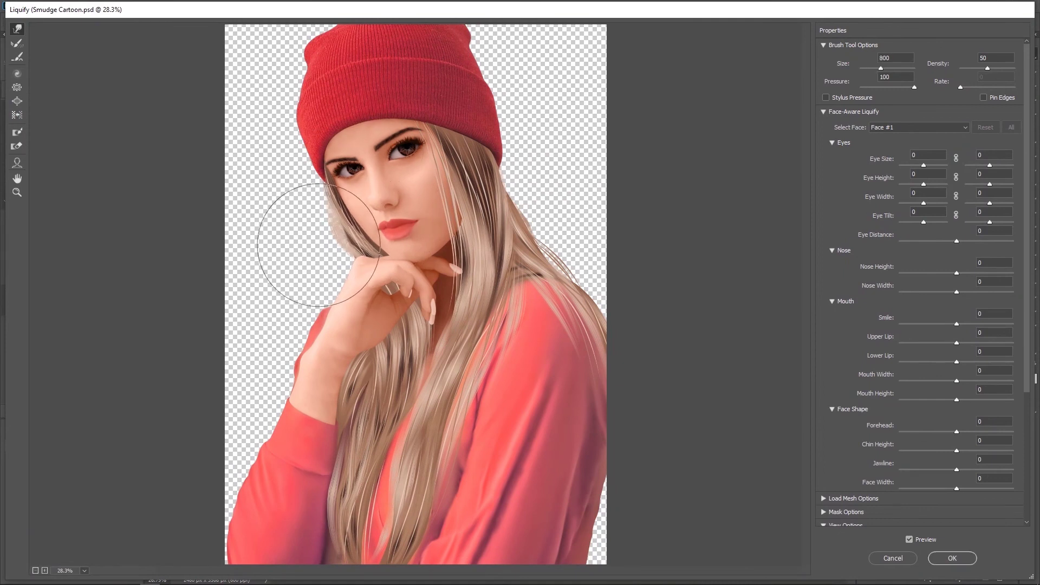
key("bracketleft")
key("bracketleft")
key("bracketleft")
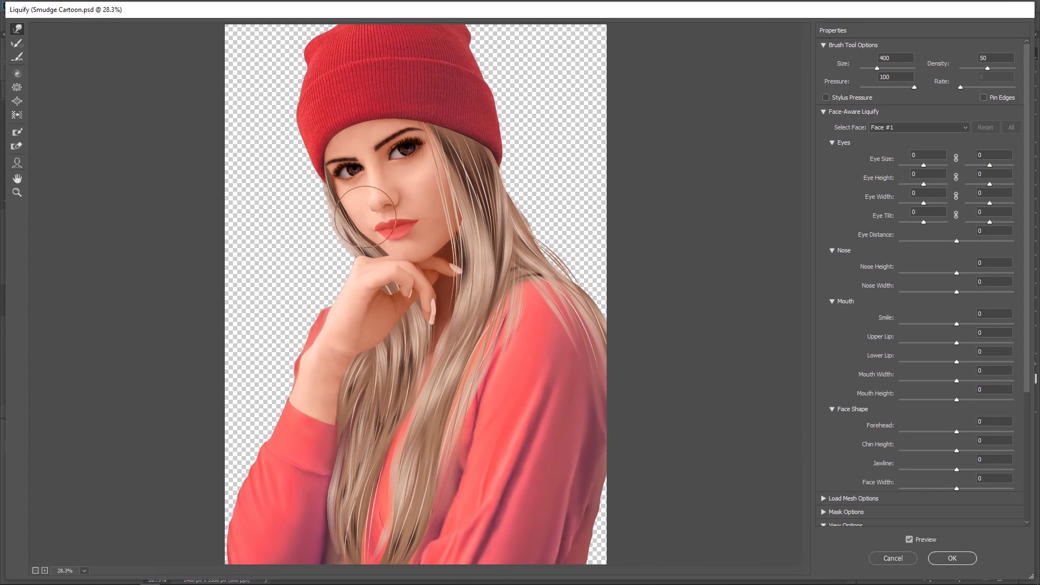
scroll(928, 465, "down", 5)
left_click(872, 515)
left_click(772, 55)
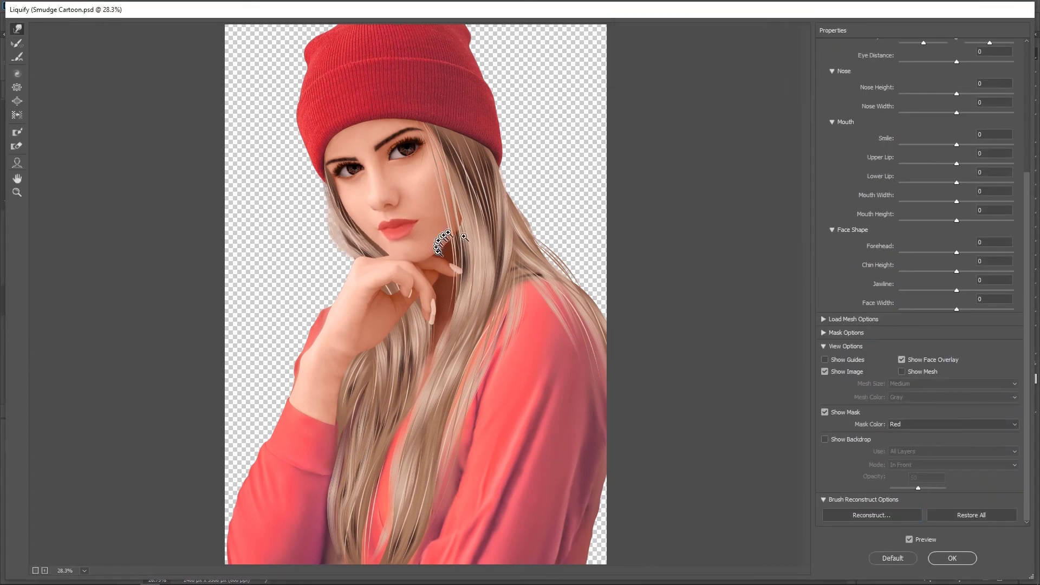
left_click(871, 515)
left_click(772, 54)
left_click_drag(574, 328, 547, 493)
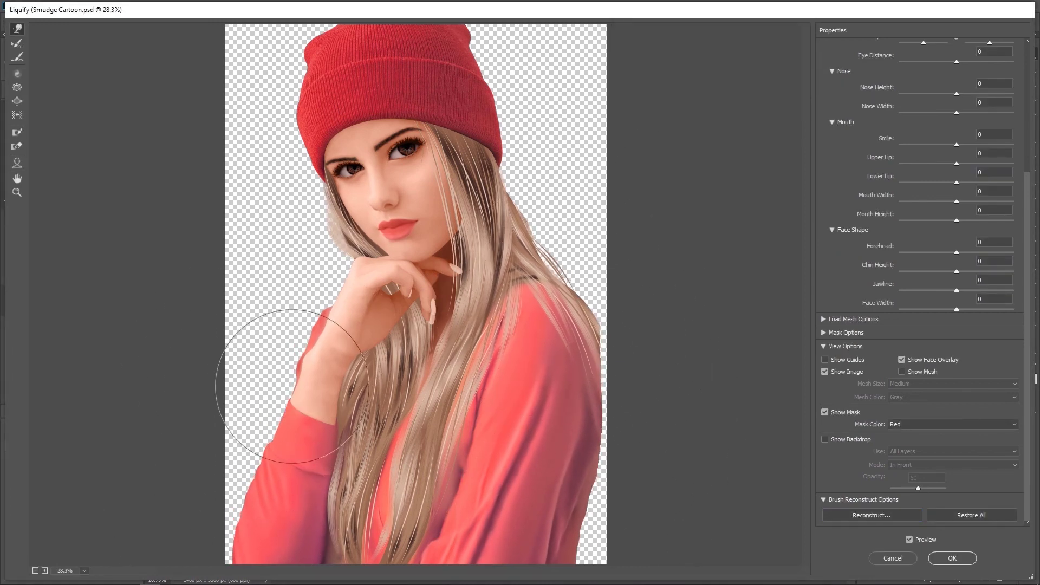
mouse_move(598, 343)
left_mouse_down()
mouse_move(558, 189)
mouse_move(627, 399)
mouse_move(568, 213)
left_mouse_up()
- Reshape the forearm and wrist outline with a resized warp brush, then apply and compare
key("bracketleft")
key("bracketleft")
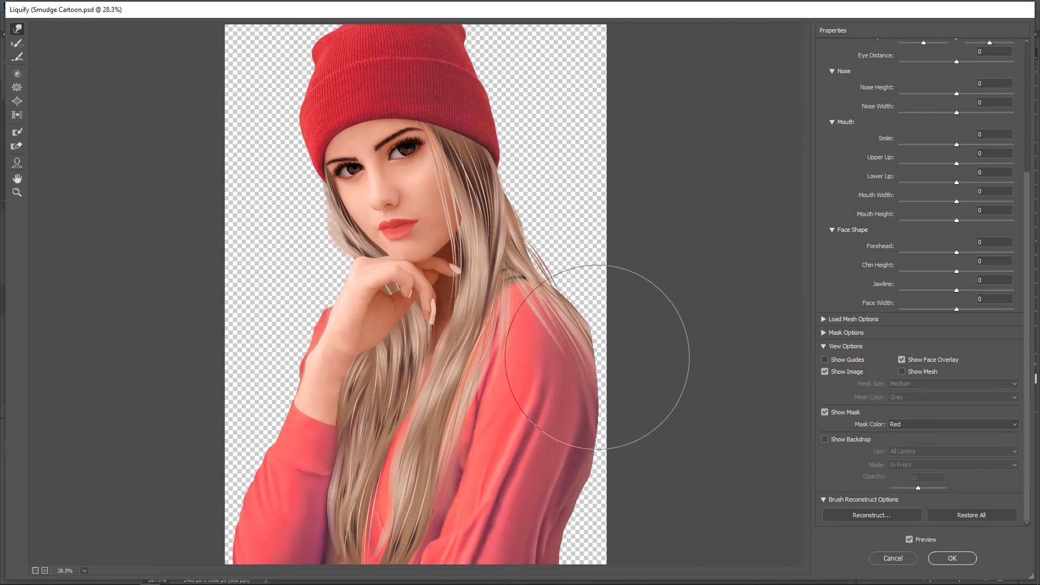
key("bracketleft")
key("bracketleft")
key("bracketleft")
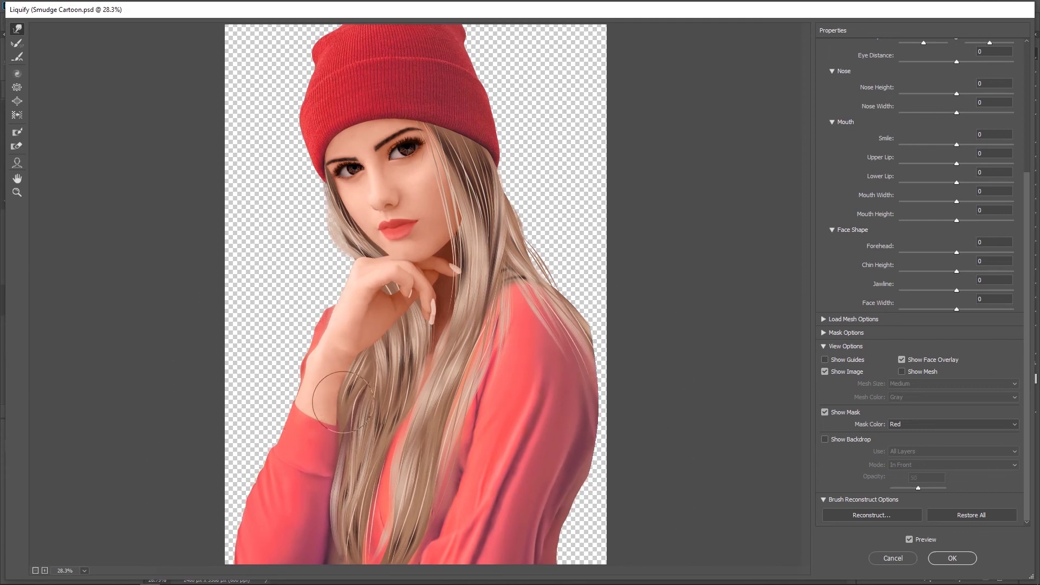
key("bracketright")
key("bracketright")
left_click_drag(331, 340, 357, 361)
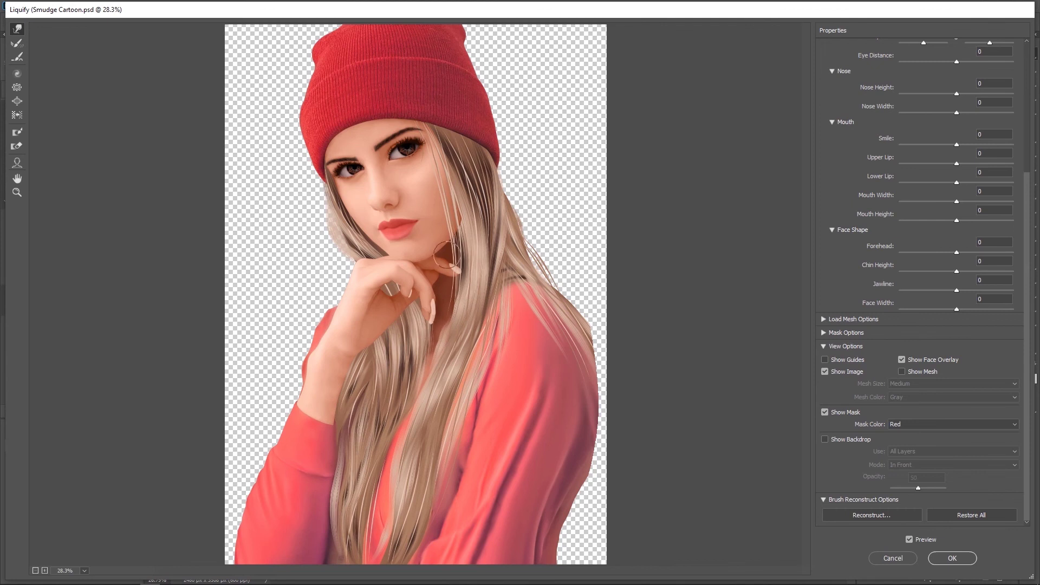
left_click(951, 558)
left_click(902, 167)
- Reposition the portrait layer slightly lower on the canvas with Free Transform
key("ctrl+t")
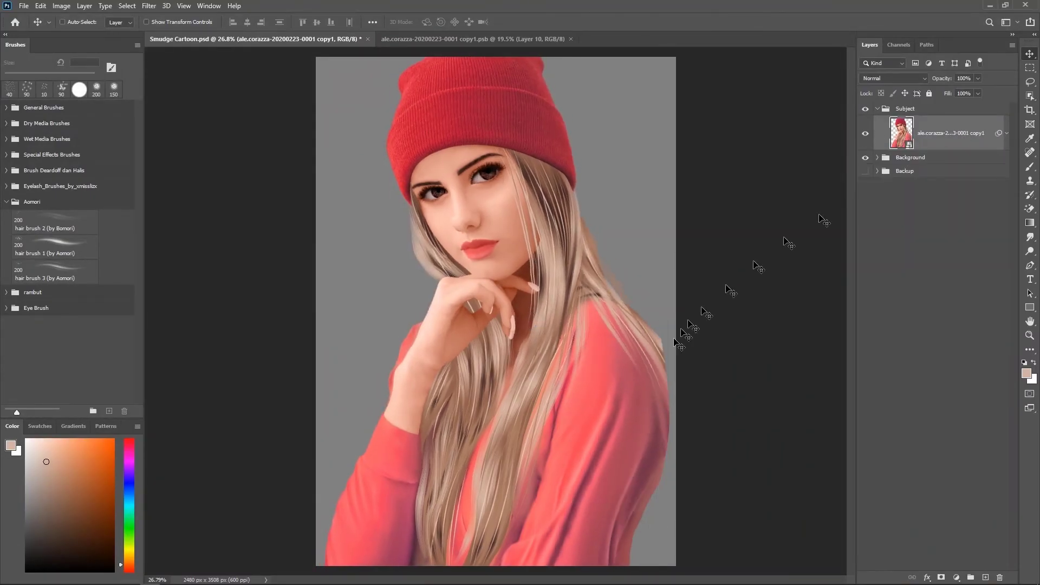
left_click_drag(601, 189, 544, 67)
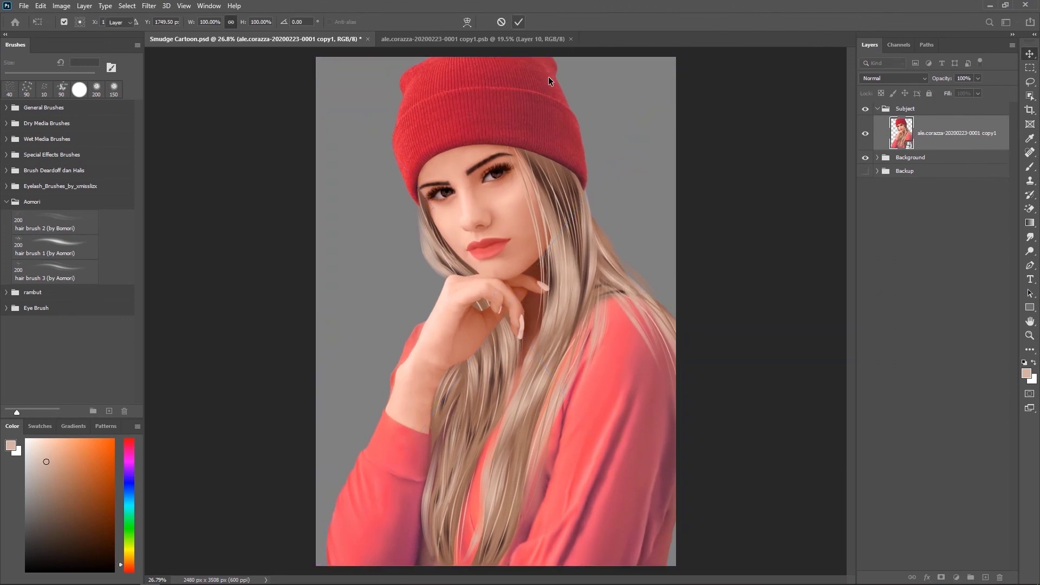
key("Return")
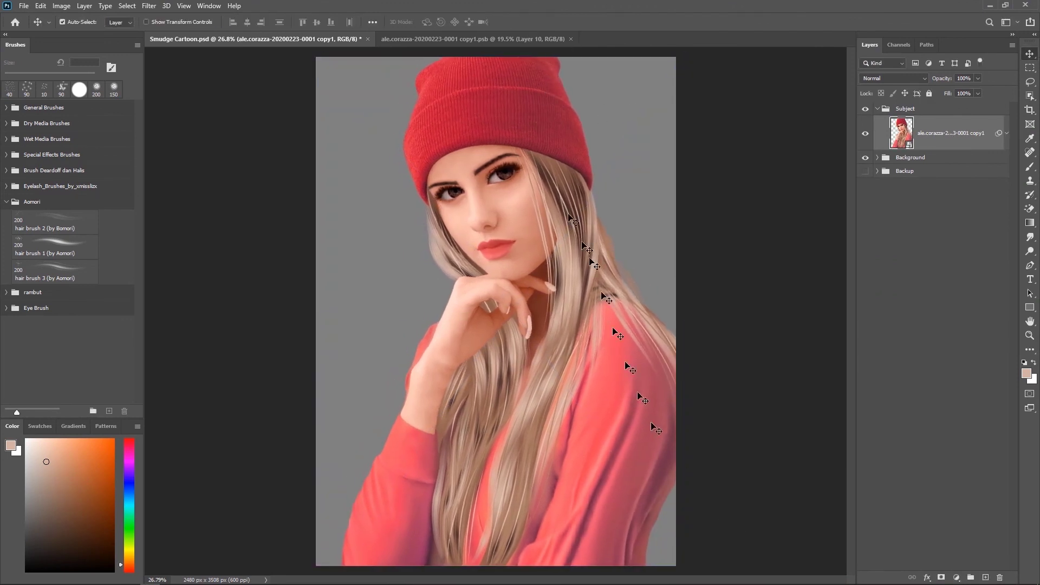
key("ctrl+t")
key("Return")
key("ctrl+0")
left_click_drag(587, 166, 589, 185)
left_click(518, 22)
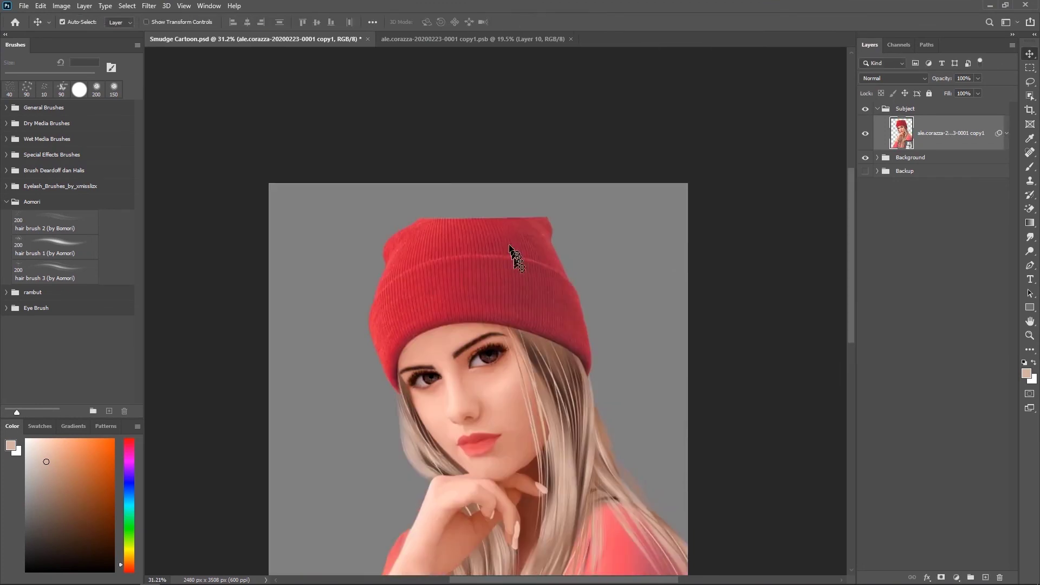
- Lasso around the hat top and mask it out of the portrait layer
scroll(453, 274, "up", 3)
key("l")
left_click_drag(369, 269, 409, 251)
mouse_move(364, 287)
left_mouse_down()
mouse_move(368, 271)
mouse_move(460, 276)
left_mouse_up()
scroll(628, 308, "down", 2)
left_click(941, 577)
- Copy the hat top onto its own layer and move the piece upward
key("ctrl+2")
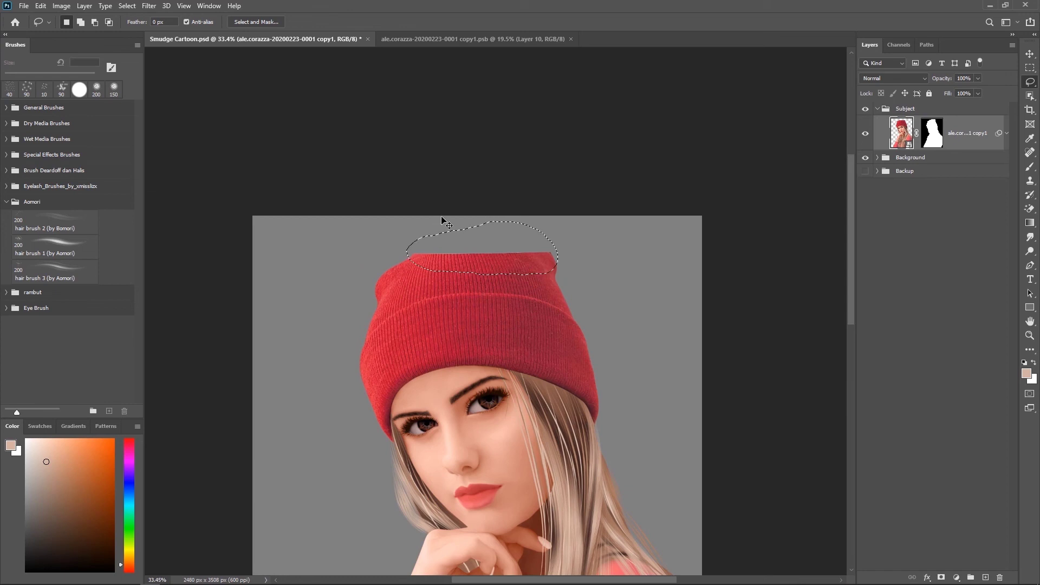
key("ctrl+j")
left_click_drag(932, 168, 999, 578)
key("v")
left_click_drag(489, 249, 499, 264)
key("ctrl+t")
key("Return")
- Restore the hat-top mask, then widen, raise and flatten the hat-top piece
left_click(932, 167, "shift")
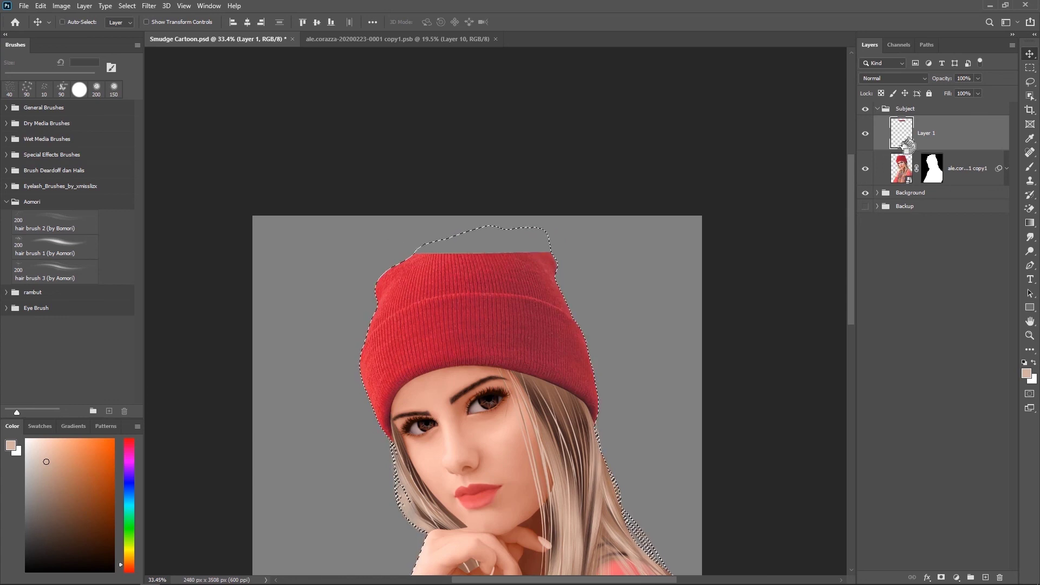
key("ctrl+t")
mouse_move(569, 247)
left_mouse_down()
mouse_move(536, 257)
mouse_move(578, 225)
left_mouse_up()
key("Return")
key("ctrl+t")
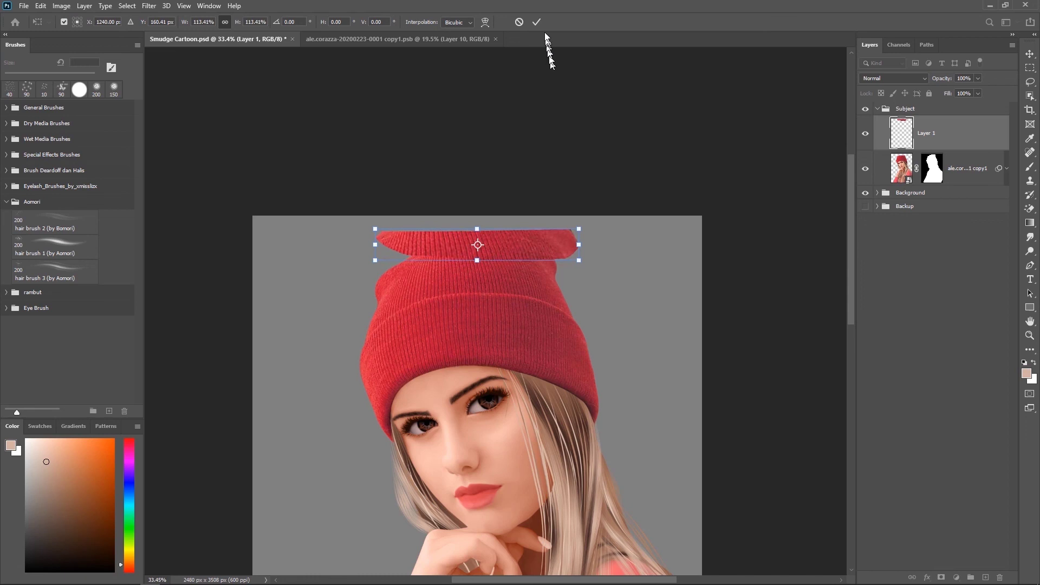
key("Return")
key("ctrl+t")
left_click_drag(580, 285, 662, 102)
key("Return")
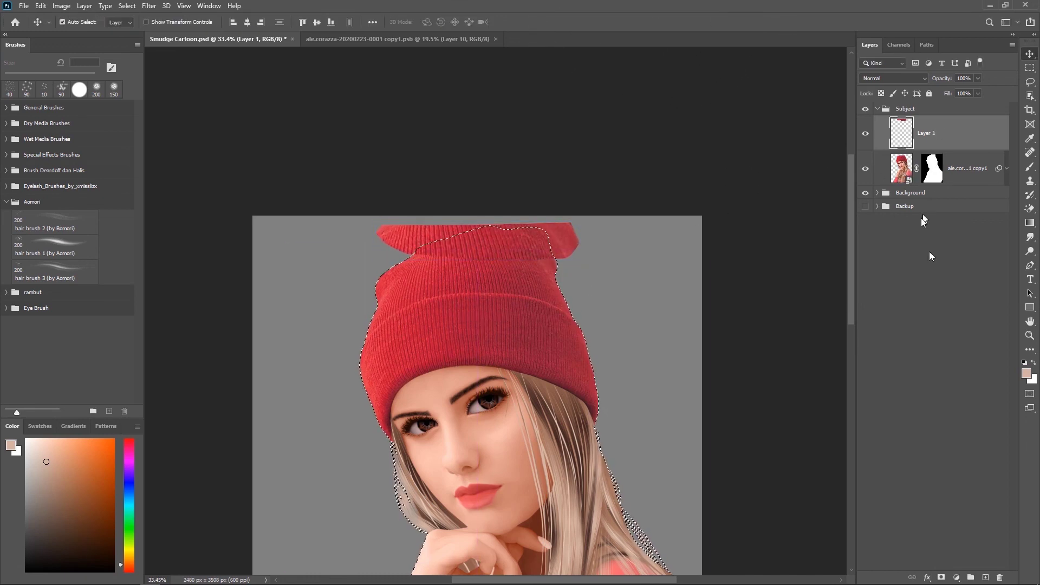
- Move the subject mask onto the hat-top layer and clear the subject selection
left_click_drag(931, 168, 931, 132)
right_click(932, 133)
left_click(942, 169)
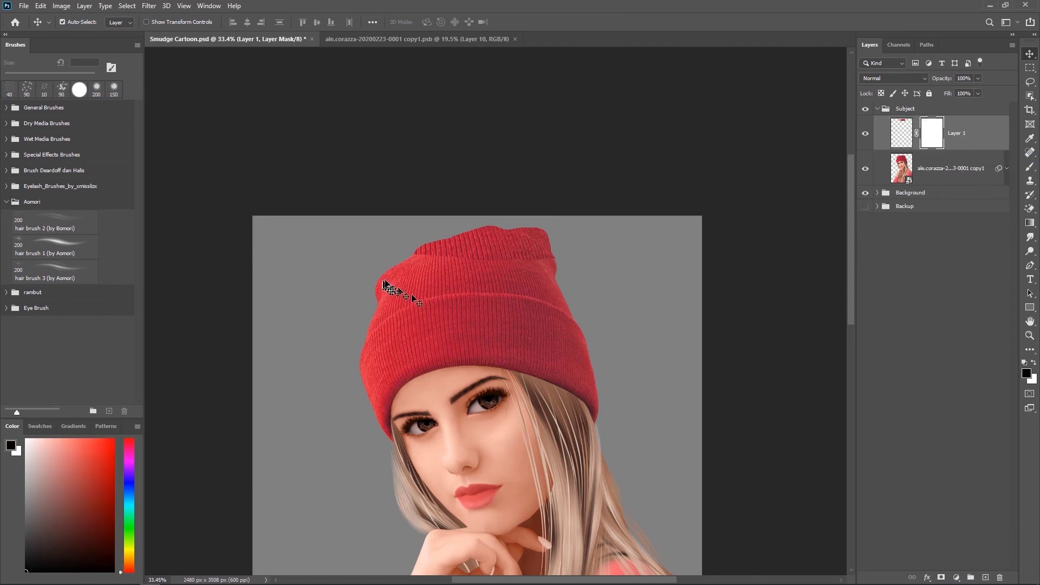
key("b")
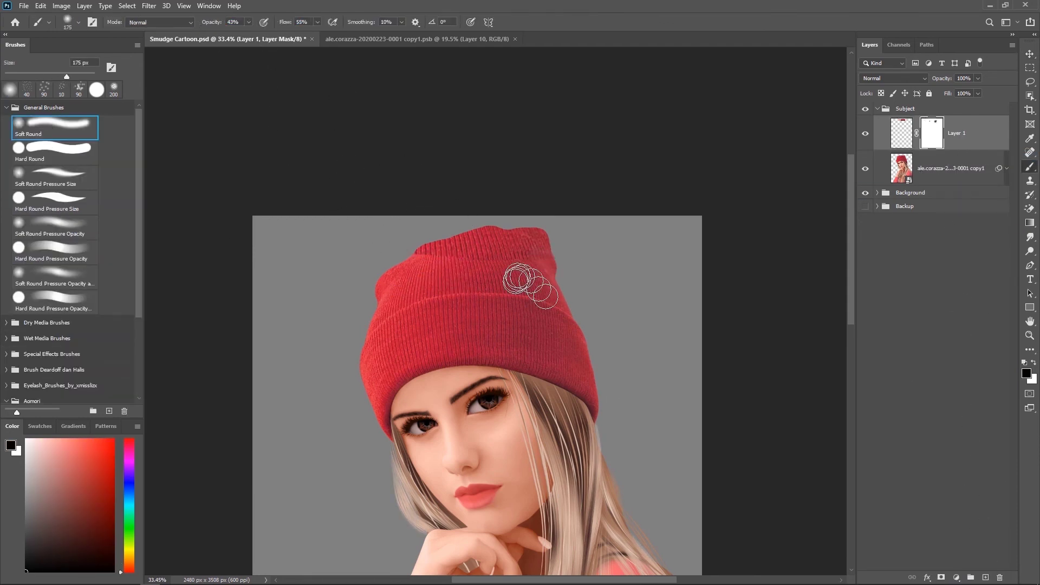
key("v")
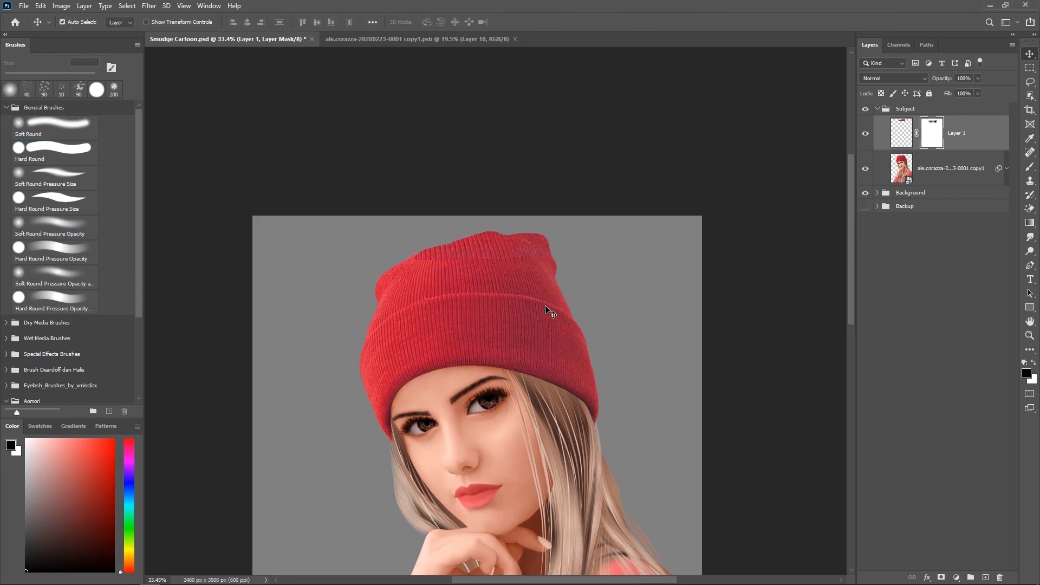
- Delete Layer 1's mask and drag Layer 1 to the trash
right_click(932, 131)
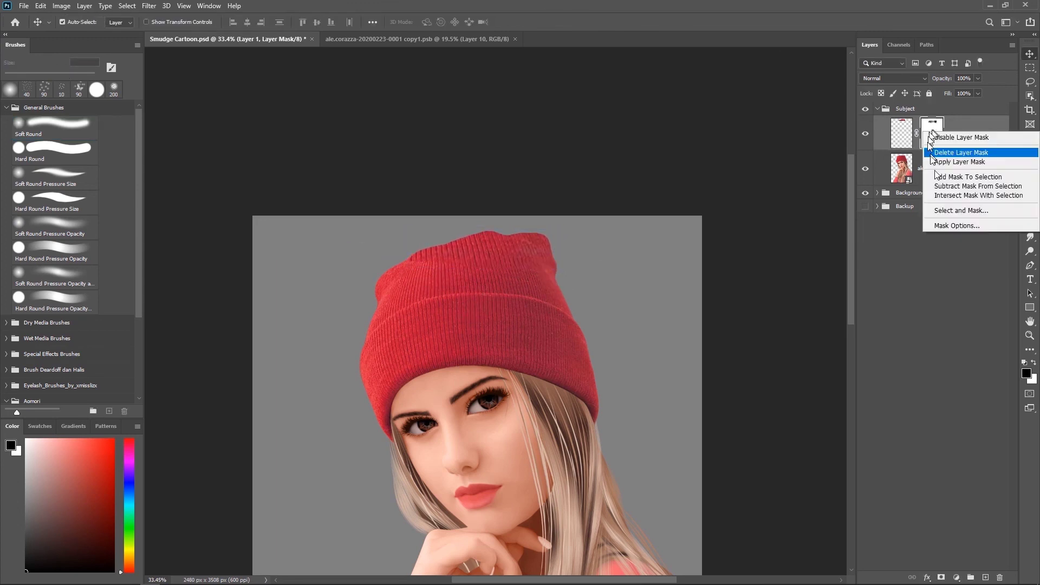
left_click(950, 145)
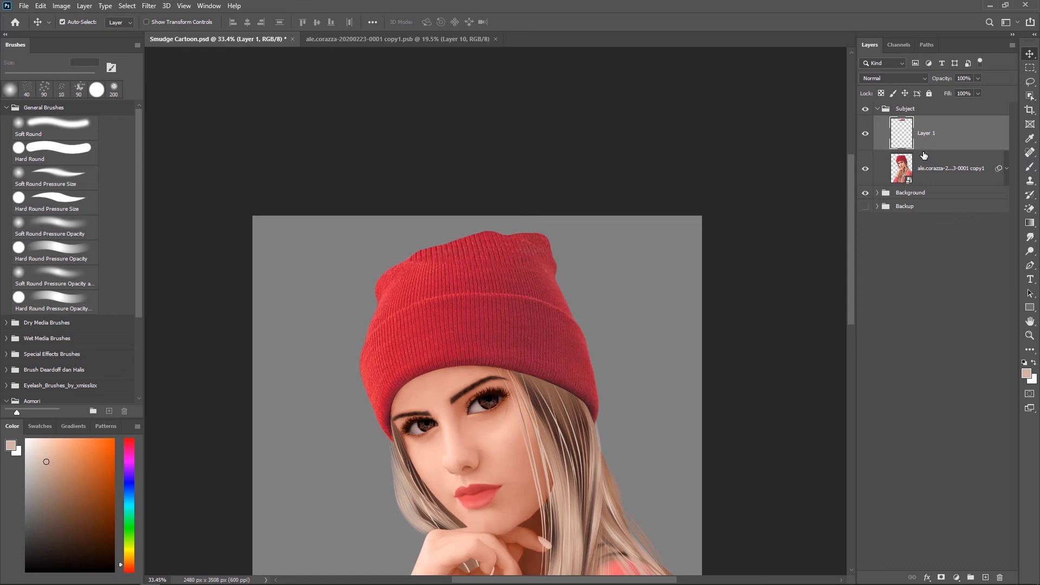
scroll(626, 348, "down", 3)
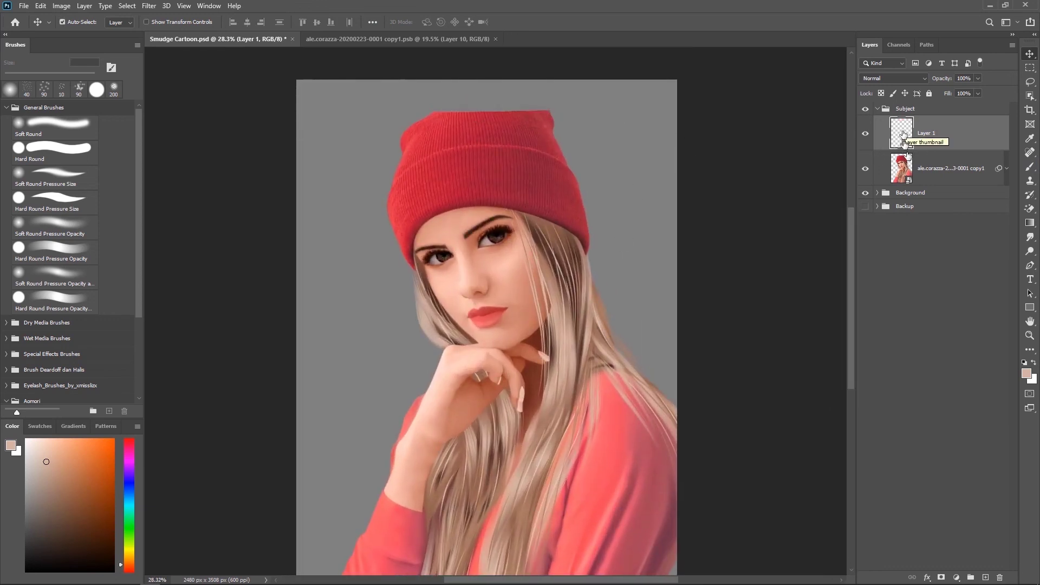
double_click(900, 168)
left_click(271, 40)
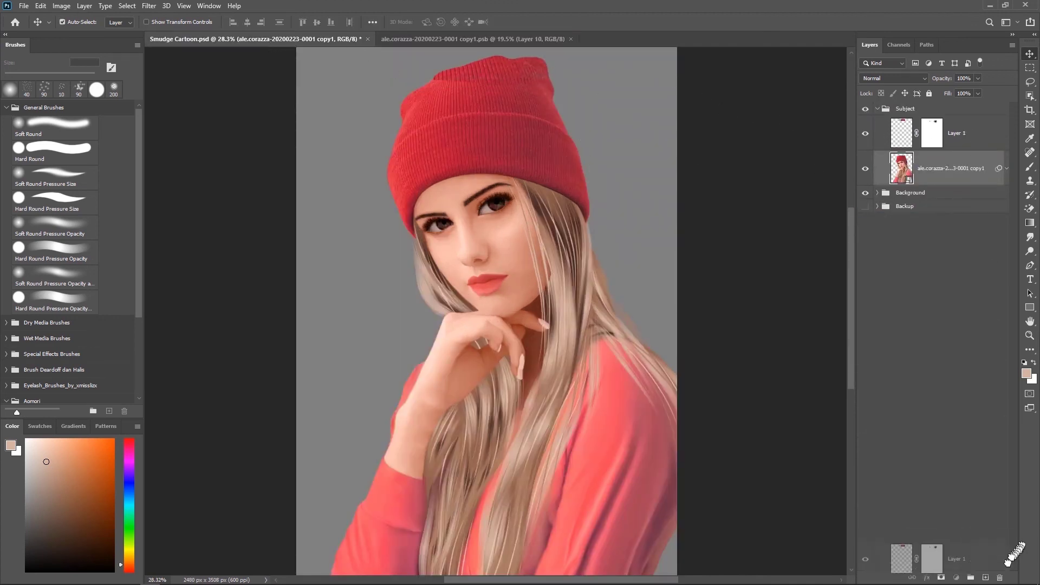
left_click_drag(926, 133, 999, 578)
scroll(611, 282, "down", 2)
key("ctrl+t")
- Finish enlarging the subject layer to about 106%
left_click_drag(654, 130, 675, 103)
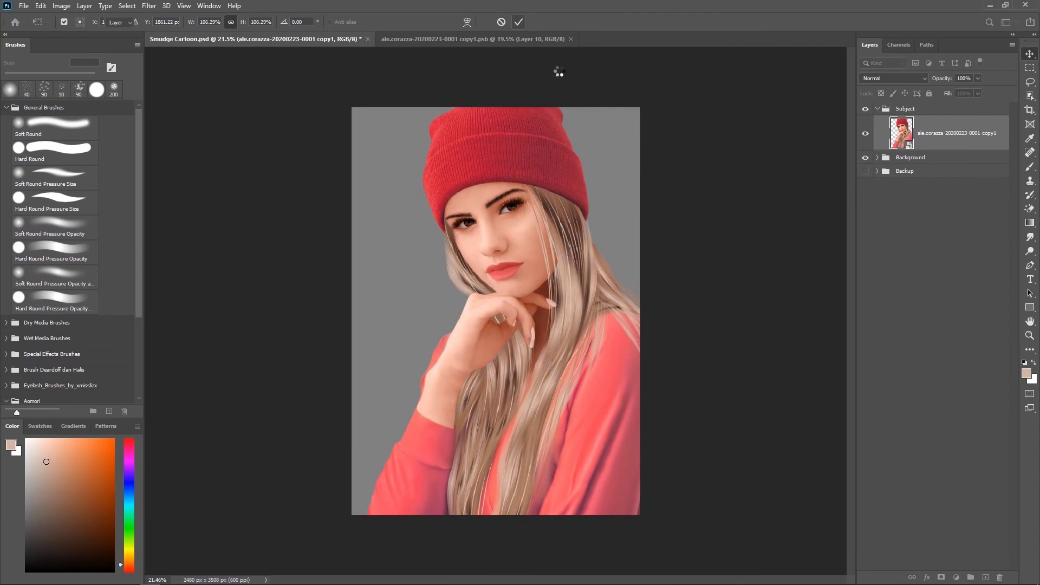
key("Return")
left_click(471, 39)
scroll(598, 204, "up", 2)
- Apply Oil Paint to the cap in the .psb with higher stylization and cleanliness
left_click(149, 5)
left_click(304, 241)
left_click_drag(500, 72, 700, 90)
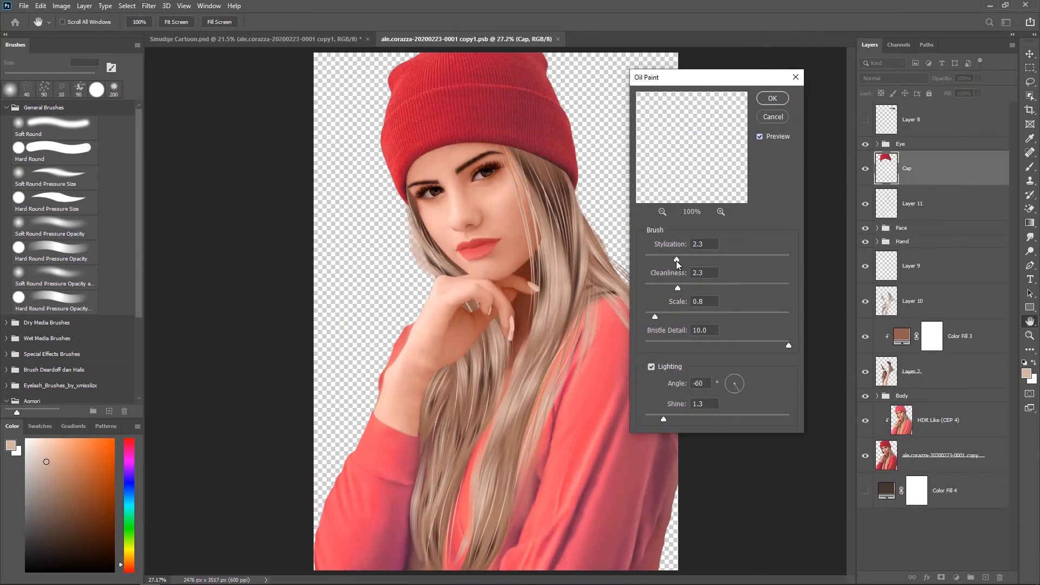
left_click_drag(704, 258, 765, 259)
left_click_drag(701, 288, 758, 288)
left_click(772, 98)
- Duplicate the oil-painted cap layer and clip the copy to the layer below
key("v")
scroll(529, 302, "up", 5)
scroll(529, 301, "down", 3)
key("ctrl+j")
key("ctrl+alt+g")
- Smudge the cap copy's edges with a 100 px Smudge brush, then select Layer 11
key("r")
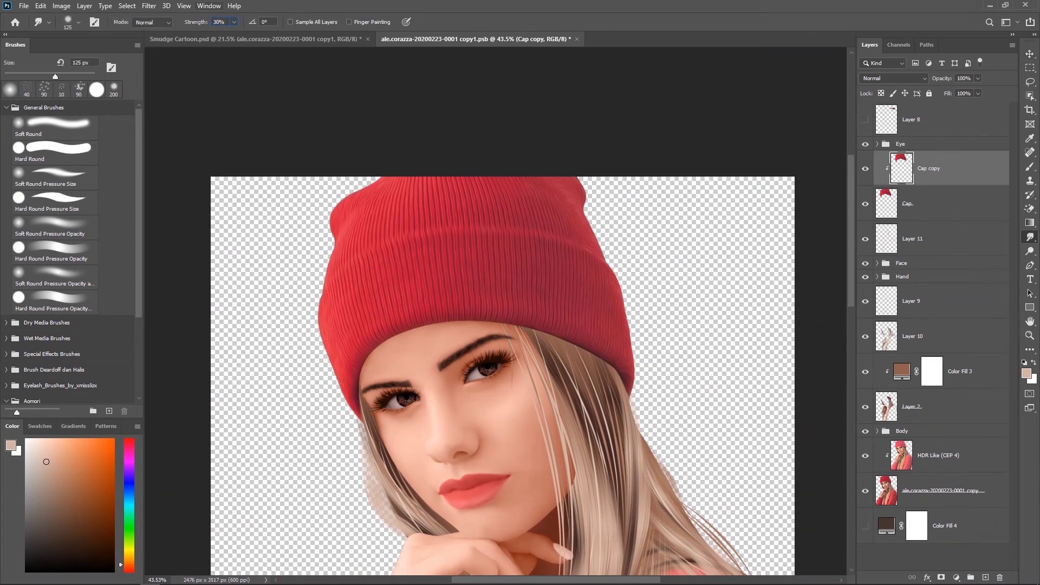
scroll(374, 355, "up", 3)
key("bracketleft")
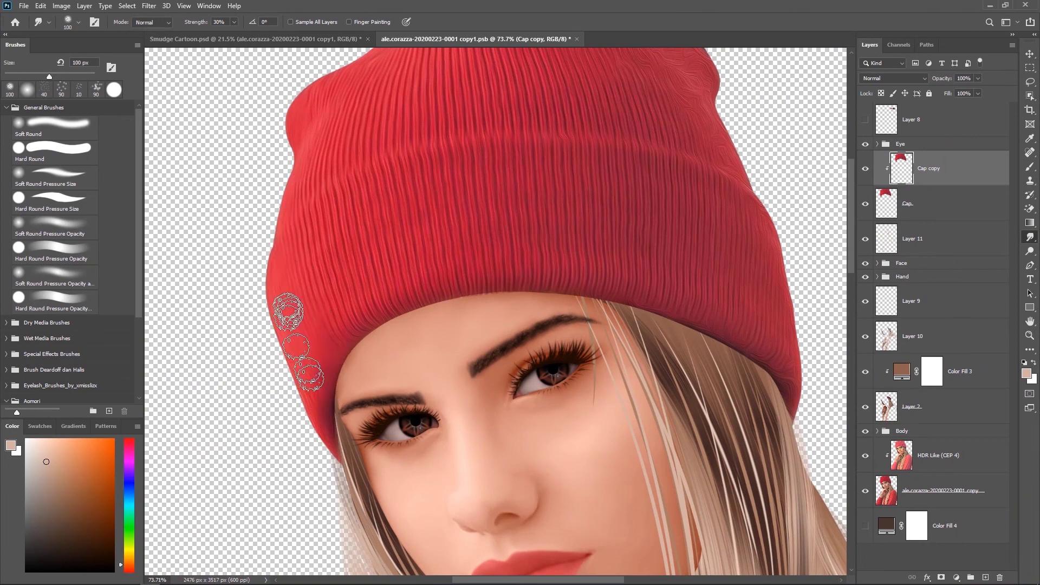
scroll(303, 358, "up", 3)
scroll(303, 358, "right", 2)
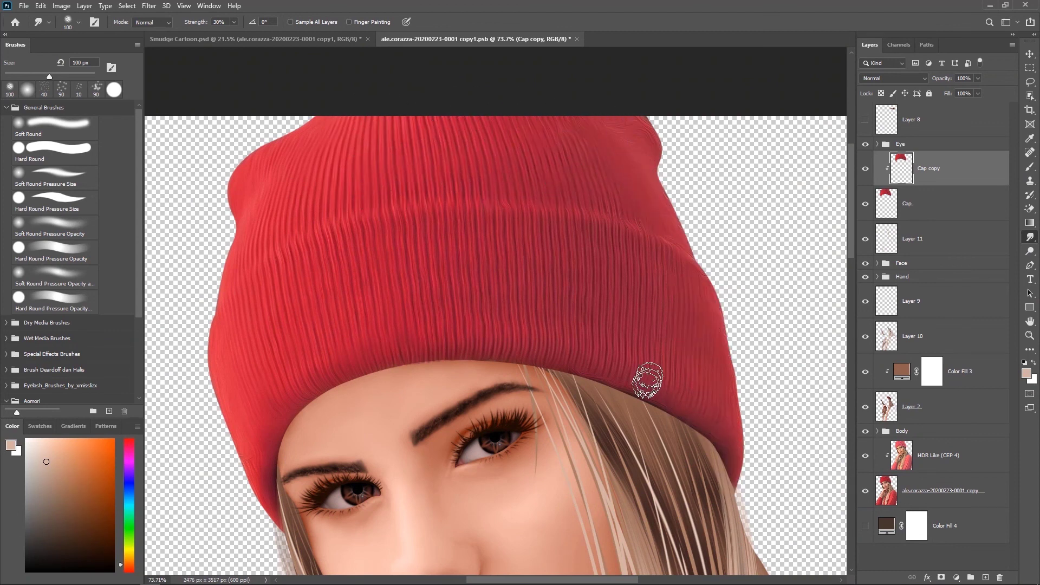
scroll(604, 265, "down", 5)
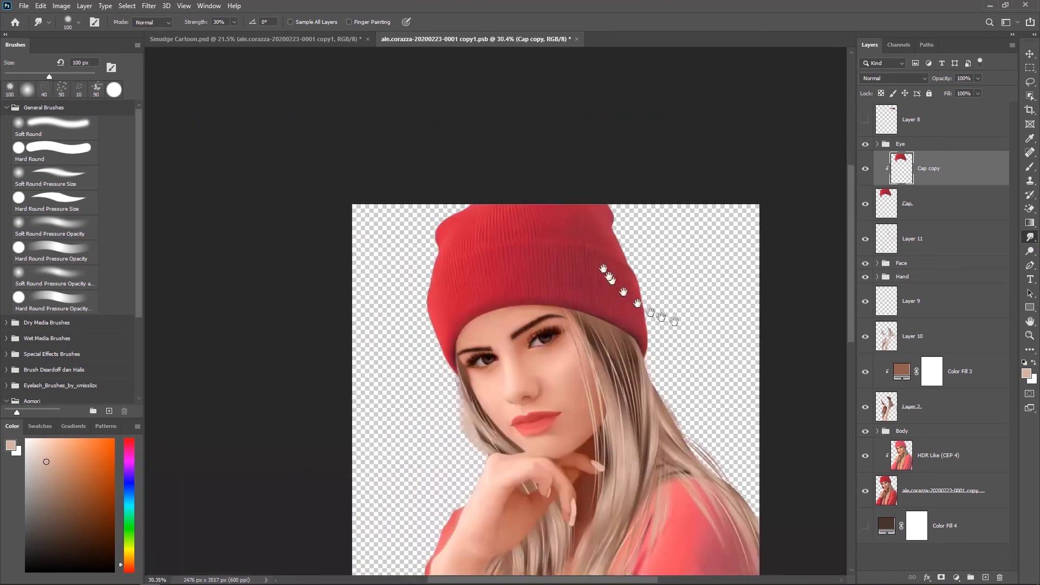
scroll(574, 233, "up", 1)
scroll(574, 229, "down", 1)
scroll(585, 244, "up", 4)
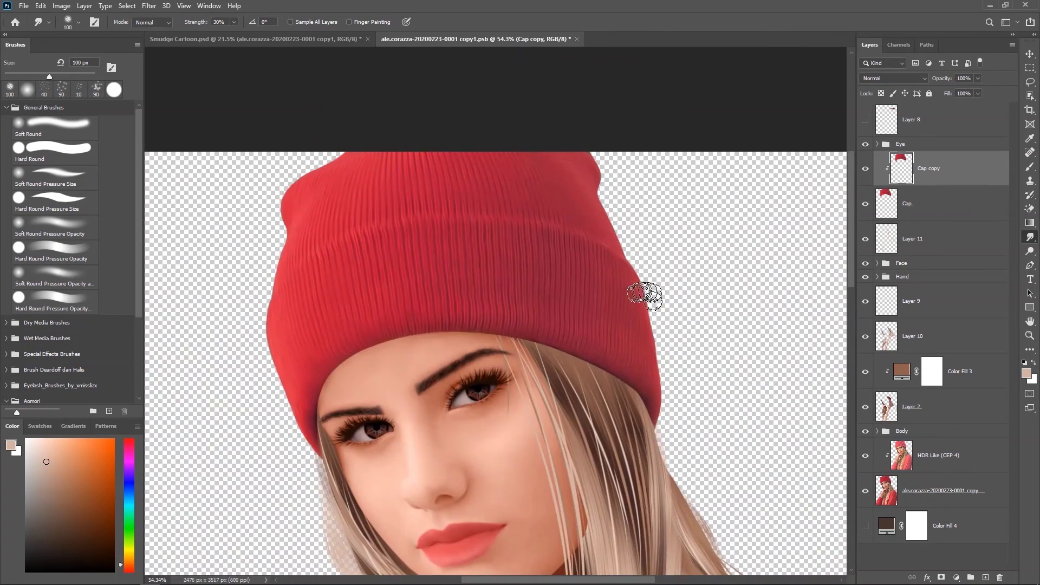
scroll(589, 338, "down", 2)
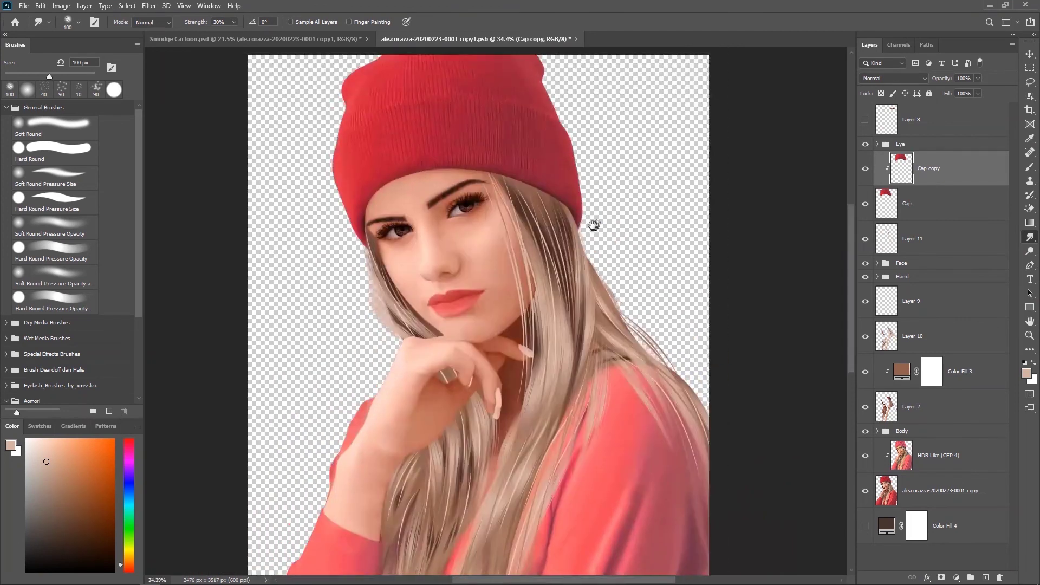
left_click(924, 234)
- On a new layer, paint a soft black shadow under the cap's brim
left_click(984, 574)
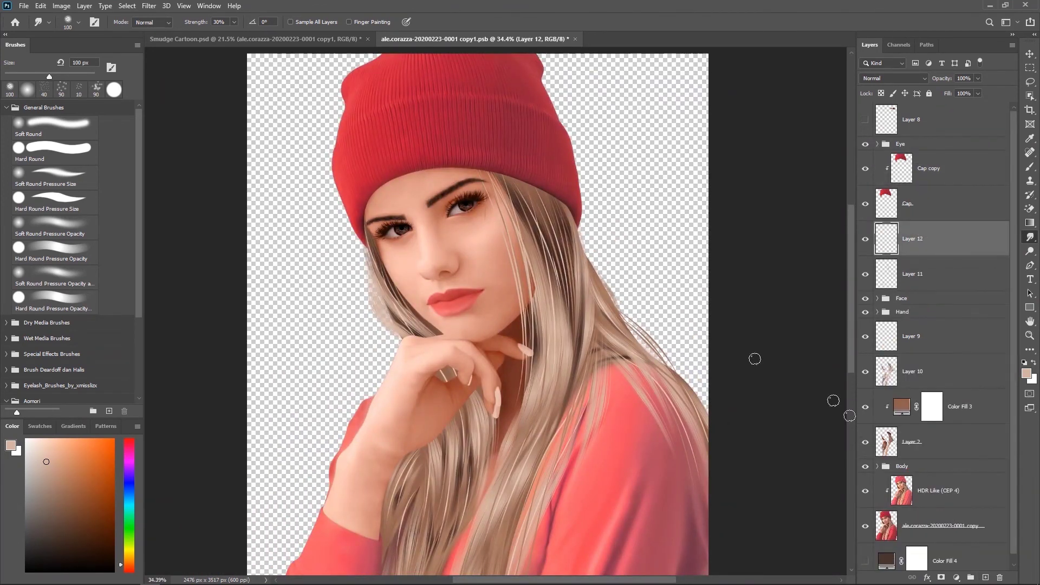
key("b")
scroll(437, 178, "up", 2)
key("d")
left_click_drag(327, 263, 664, 338)
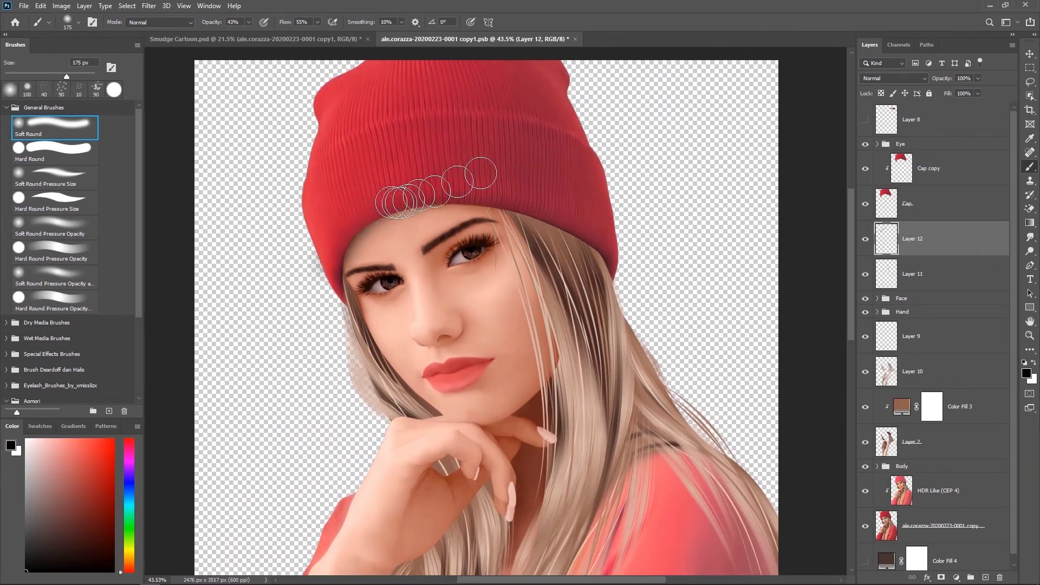
- Place the shadow below Layer 11, clip it, and copy it above Layer 10
left_click_drag(891, 269, 891, 278)
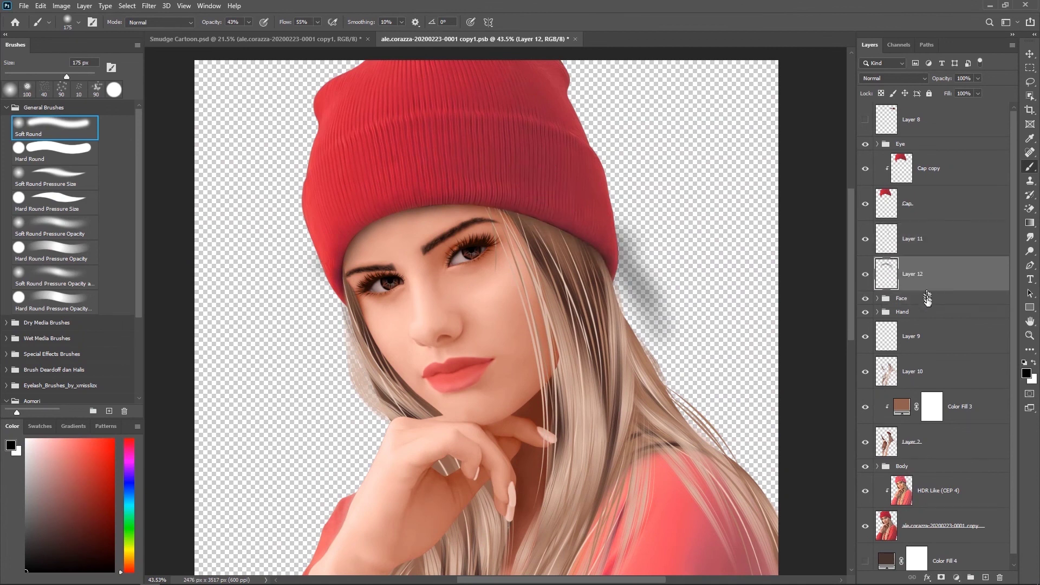
key("ctrl+alt+g")
scroll(336, 221, "down", 2)
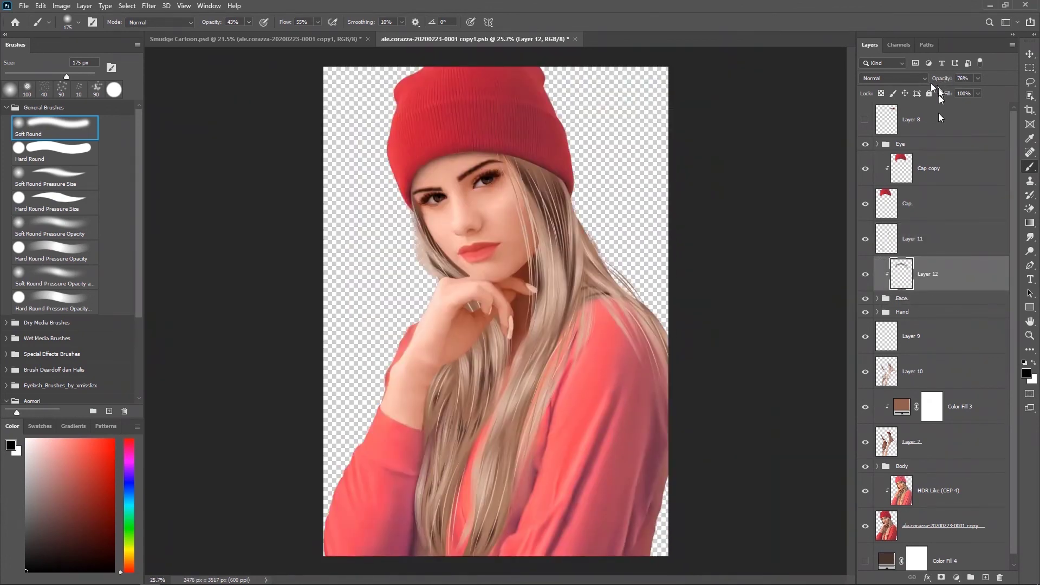
left_click_drag(959, 280, 942, 353)
- Erase the stray shadow spilling to the right of the cap
left_click(1030, 209)
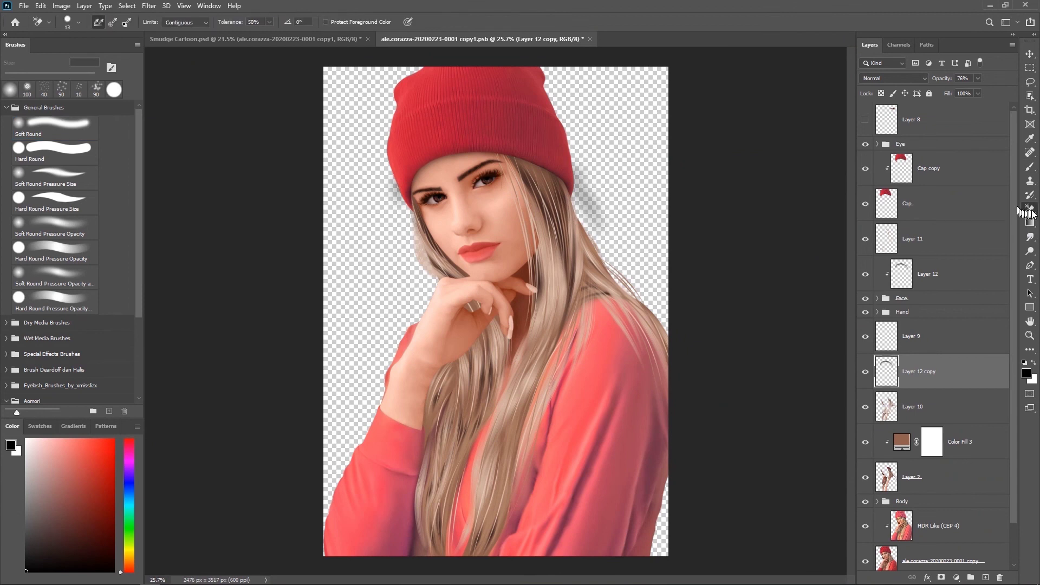
left_click_drag(593, 173, 601, 163)
key("b")
scroll(596, 236, "down", 1)
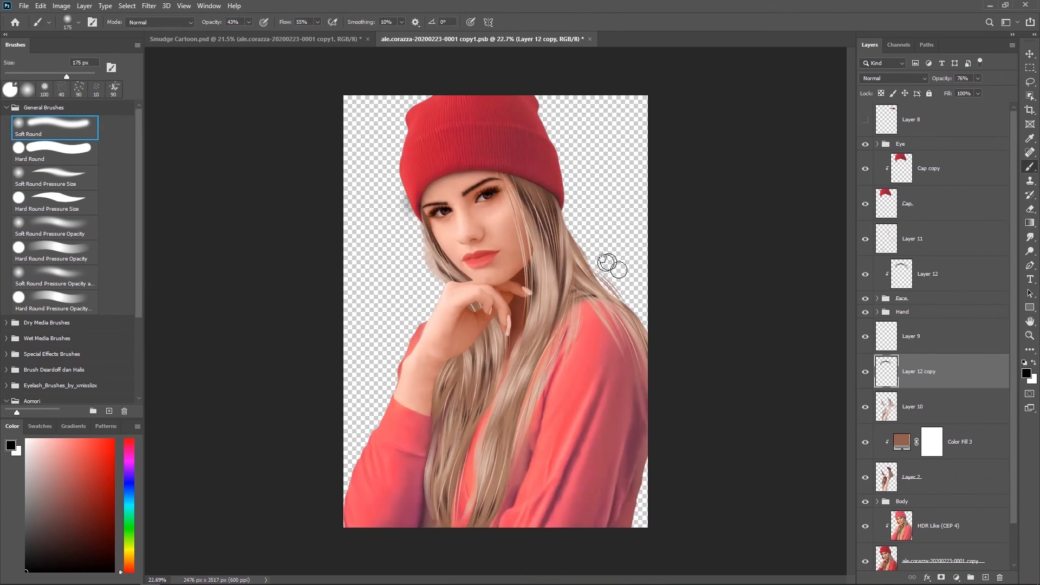
scroll(699, 244, "down", 2)
scroll(593, 244, "up", 3)
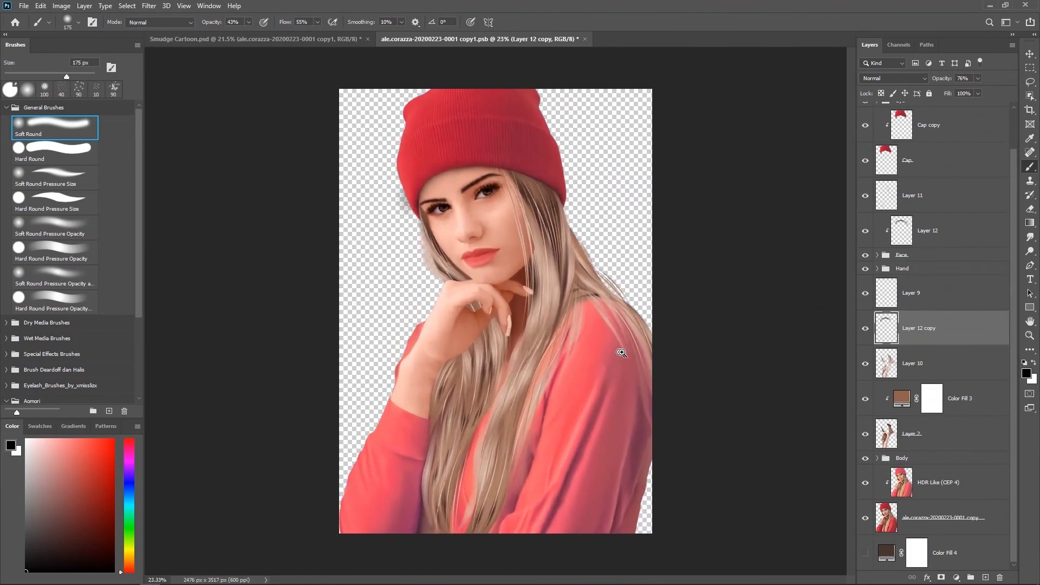
scroll(623, 344, "up", 1)
- Set the eraser to 70% flow and 90 px, and add another shadow copy above Layer 10
key("alt+bracketleft")
key("e")
left_click_drag(227, 30, 225, 29)
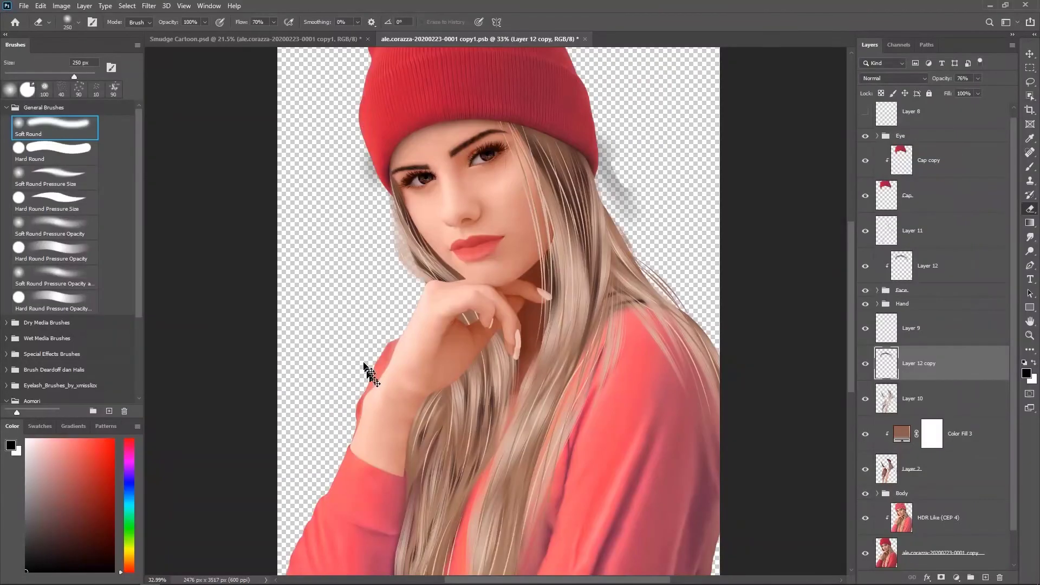
left_click(365, 371, "ctrl")
left_click_drag(366, 364, 366, 367)
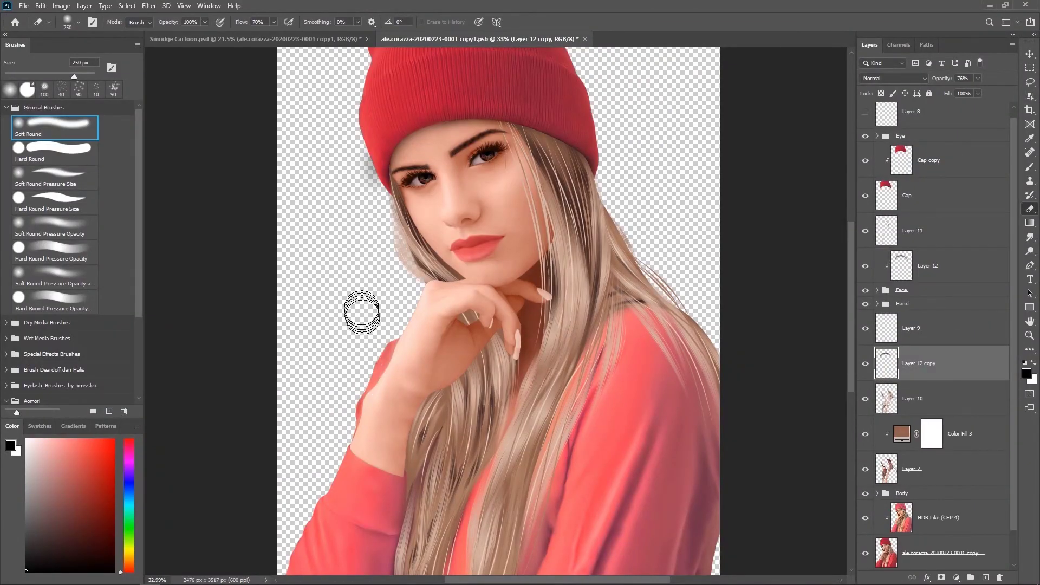
left_click(391, 255, "ctrl")
key("bracketleft")
key("bracketleft")
key("bracketleft")
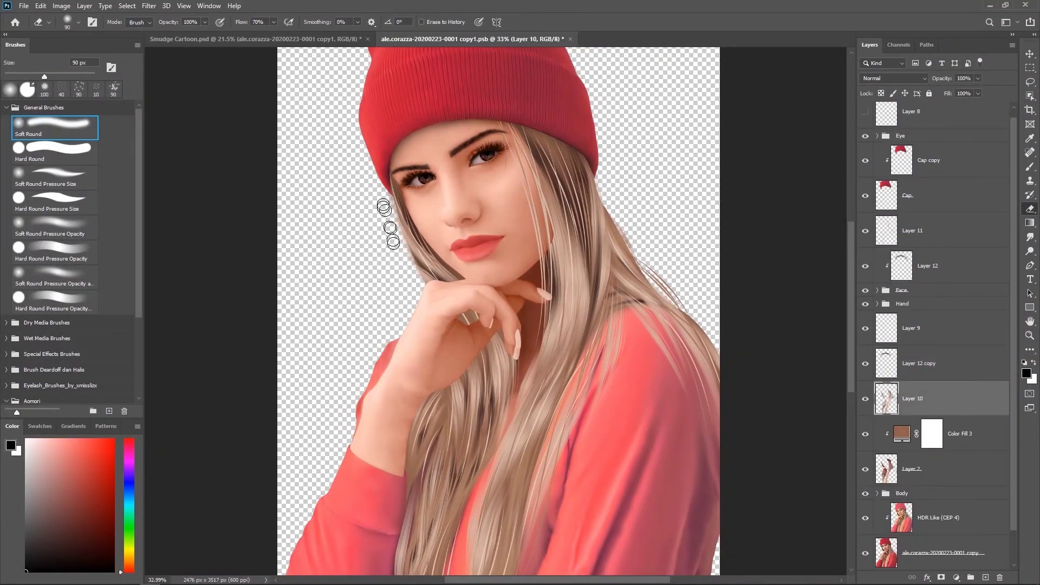